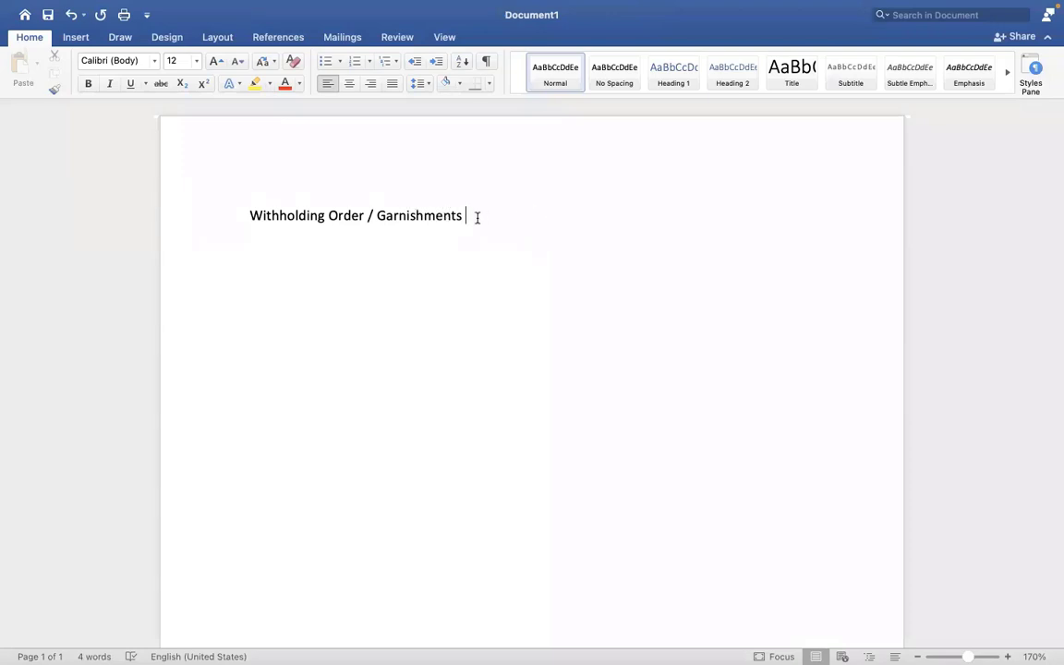
# - Add the line "Two Types of Withholding orde" below the "Withholding Order / Garnishments" heading, leaving blank space between them
pyautogui.moveTo(478, 216); pyautogui.dragTo(231, 216)
pyautogui.click(508, 215)
pyautogui.press('Return')
pyautogui.press('Return')
pyautogui.press('Return')
pyautogui.write('Two Types of')
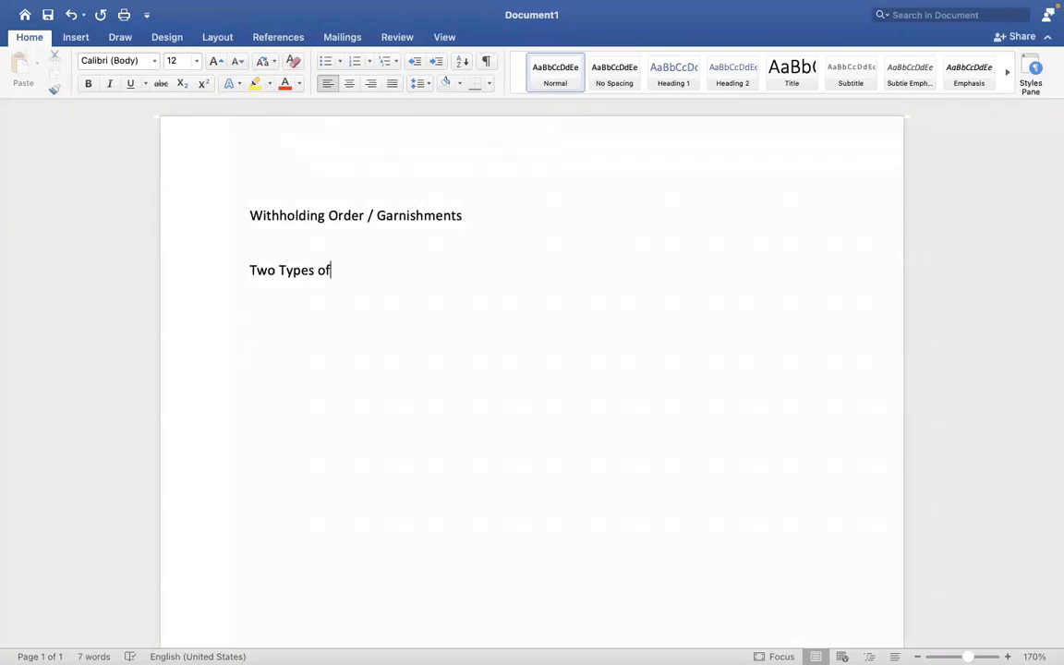
pyautogui.write(' With')
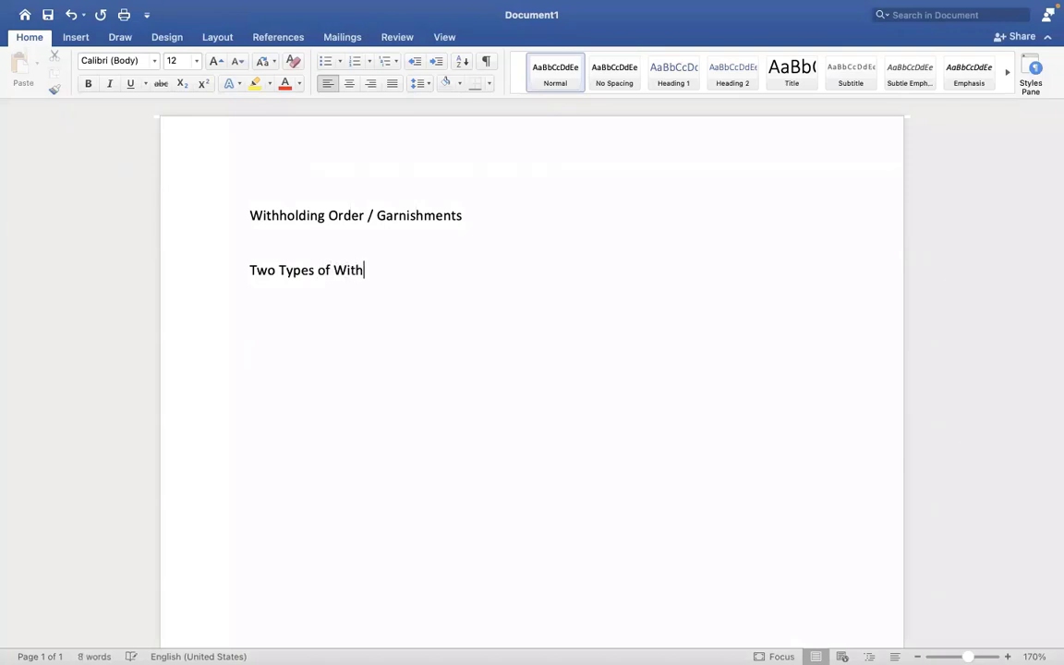
pyautogui.write('holding orde')
pyautogui.press('Return')
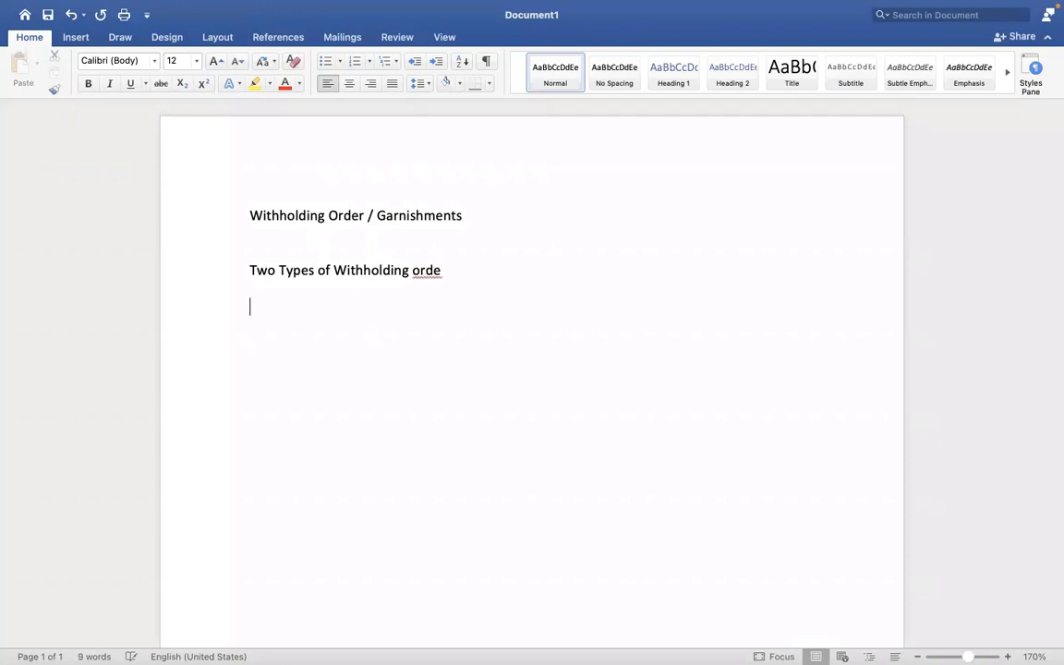
# - Add "Voluntary Withholding order" as numbered item 1 under the types line and end the list after it
pyautogui.write('1. Voluntary')
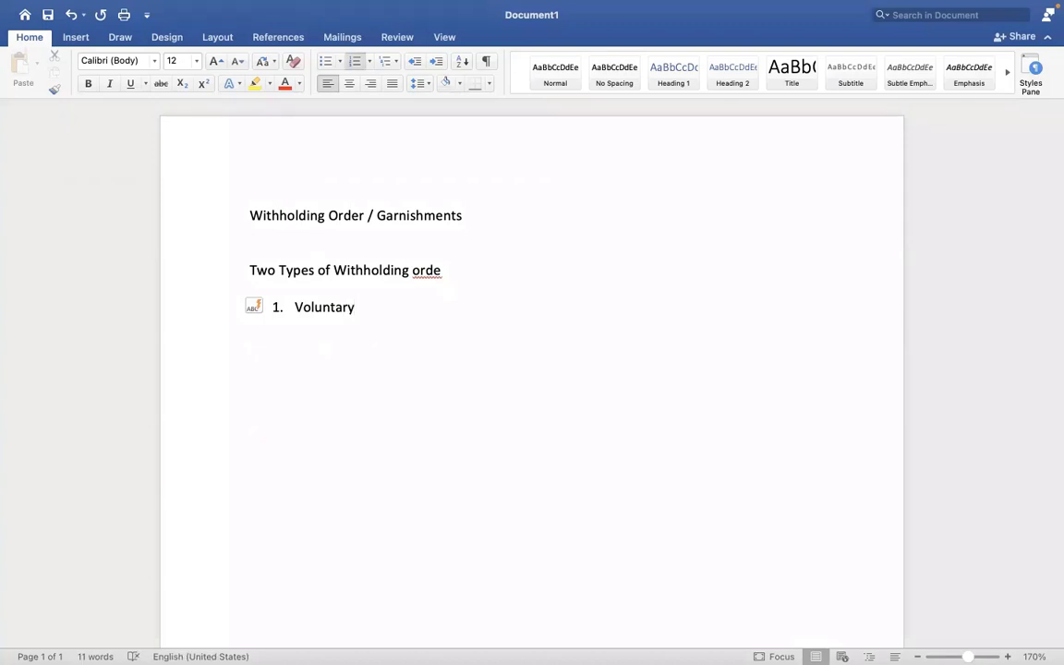
pyautogui.write(' Withholding or')
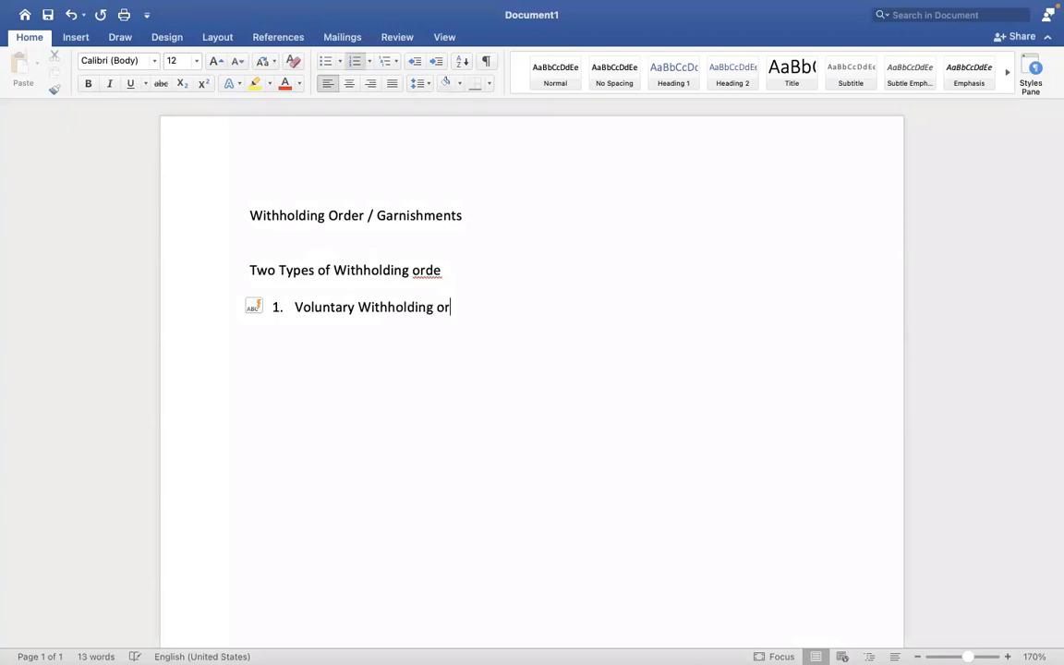
pyautogui.write('der')
pyautogui.press('Return')
pyautogui.press('Return')
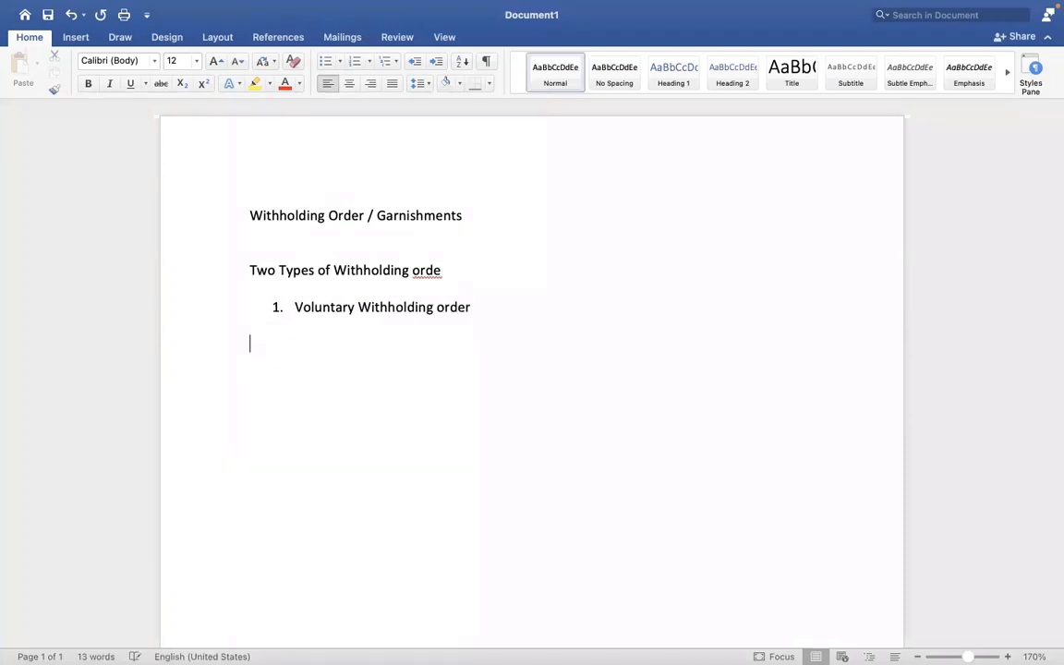
# - Leave blank lines and add "Involuntary Withholding Order" as numbered item 2
pyautogui.press('Return')
pyautogui.press('Return')
pyautogui.write('2. Inv')
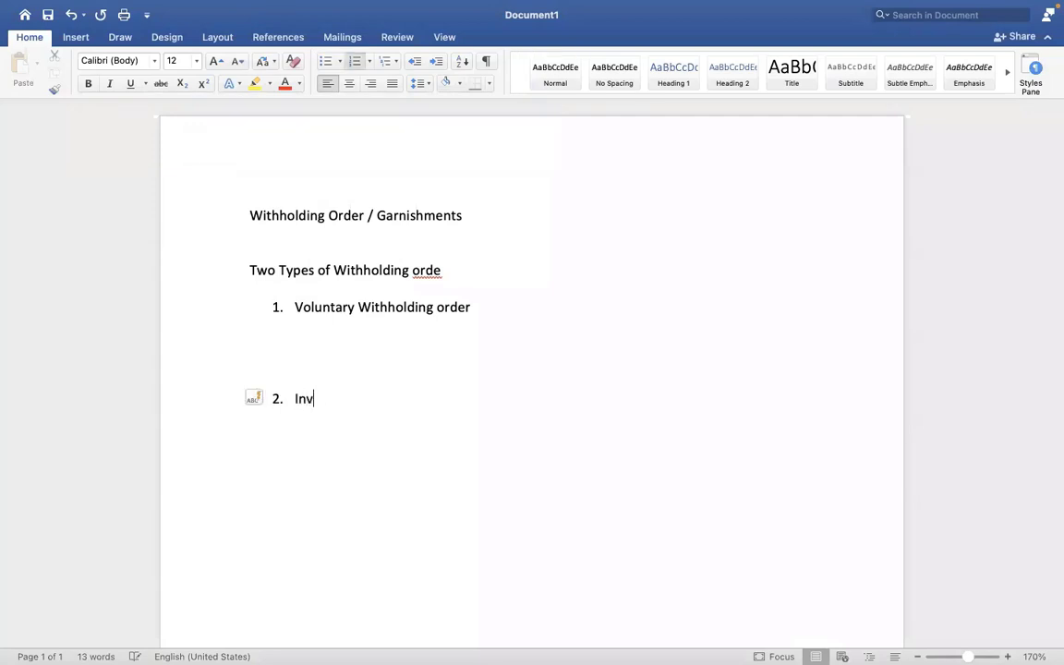
pyautogui.write('oluntary Withholding O')
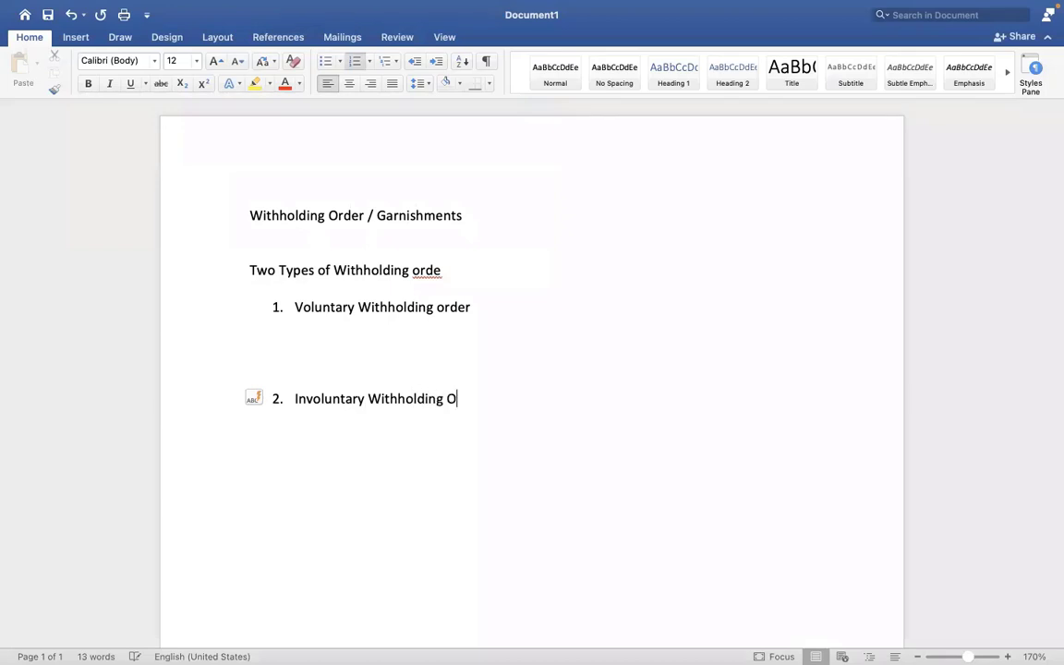
pyautogui.write('rder')
# - Start a new numbered list under "Involuntary Withholding Order" with "Child support" as its first item
pyautogui.click(355, 338)
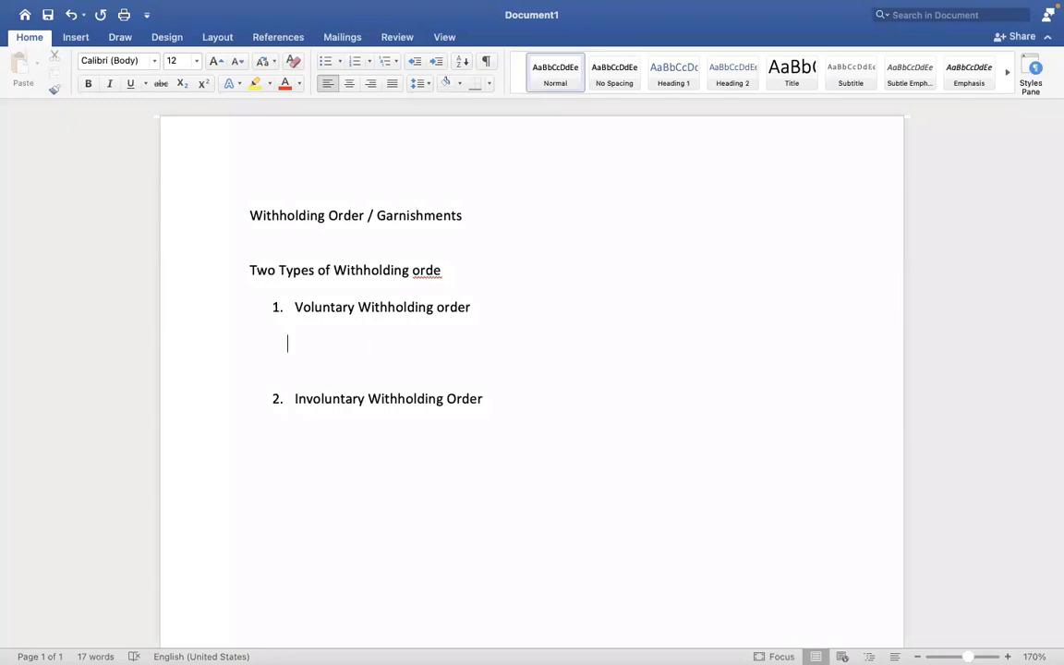
pyautogui.click(291, 396)
pyautogui.click(506, 398)
pyautogui.press('Return')
pyautogui.press('Return')
pyautogui.press('Return')
pyautogui.press('BackSpace')
pyautogui.write('1. Child suppor')
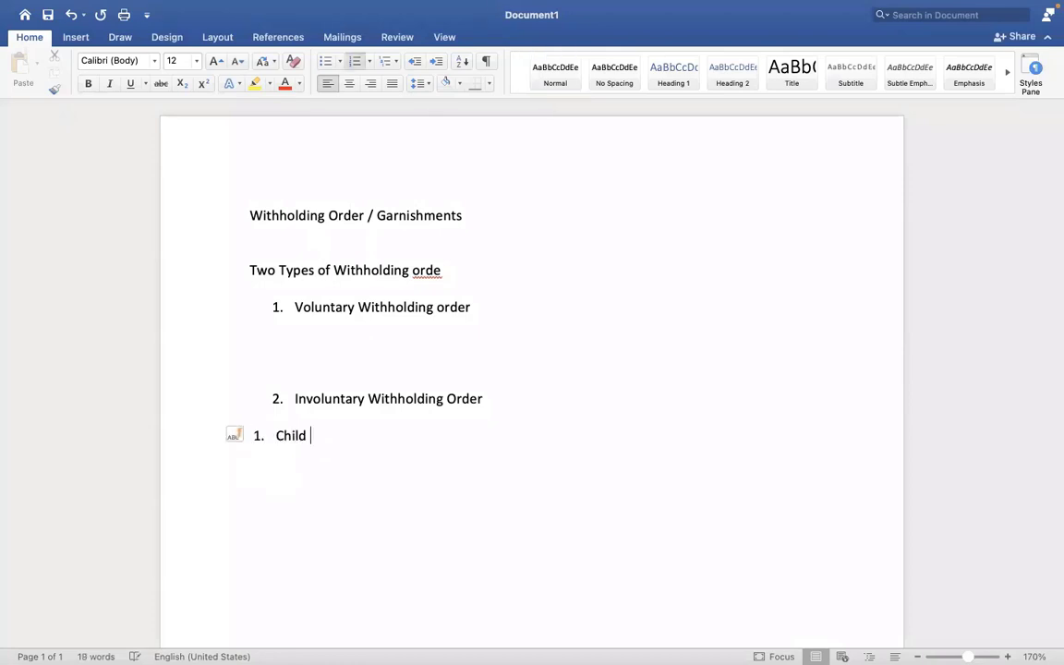
pyautogui.write('t')
pyautogui.press('Return')
# - Add "Spouse support" and "Creditor Garnishments" as items 2 and 3 of the involuntary list, followed by blank lines
pyautogui.write('Spouse support')
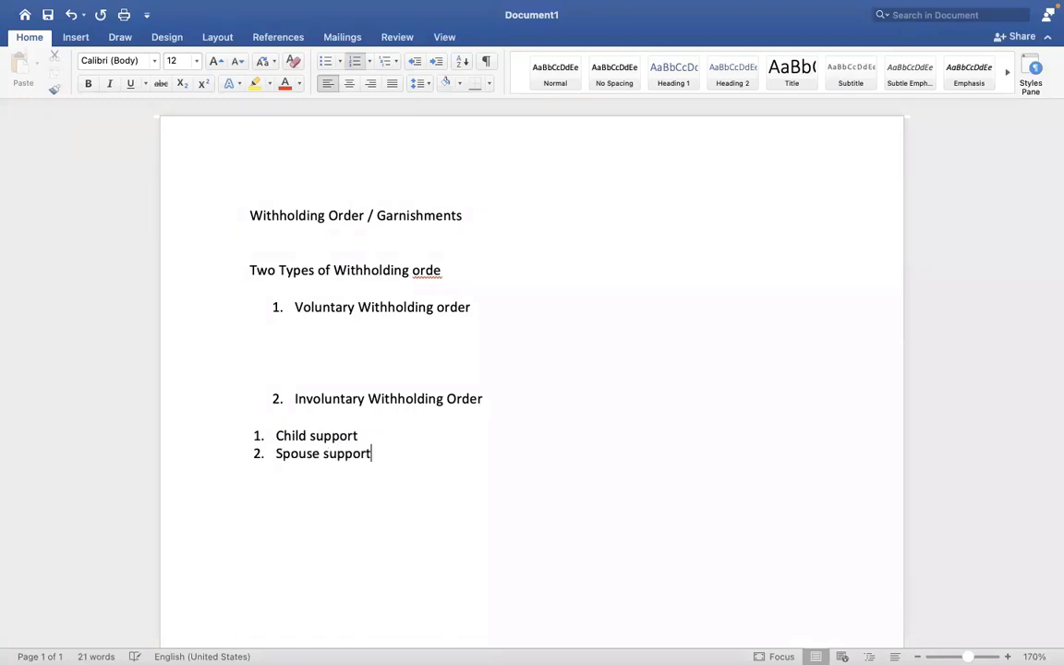
pyautogui.press('Return')
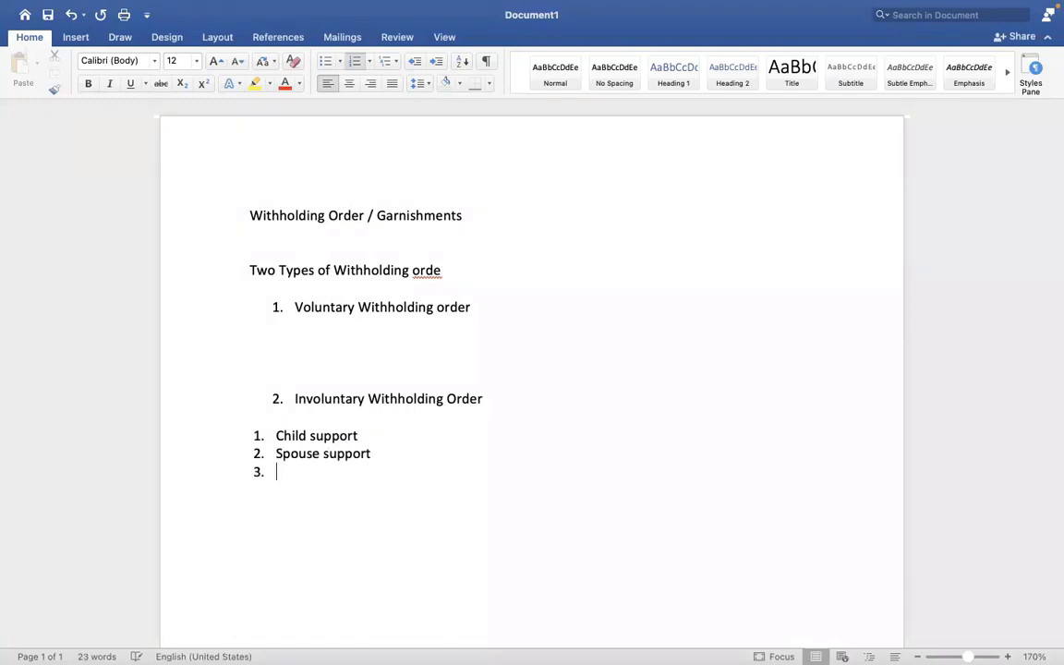
pyautogui.write('Creditor Garnishmen')
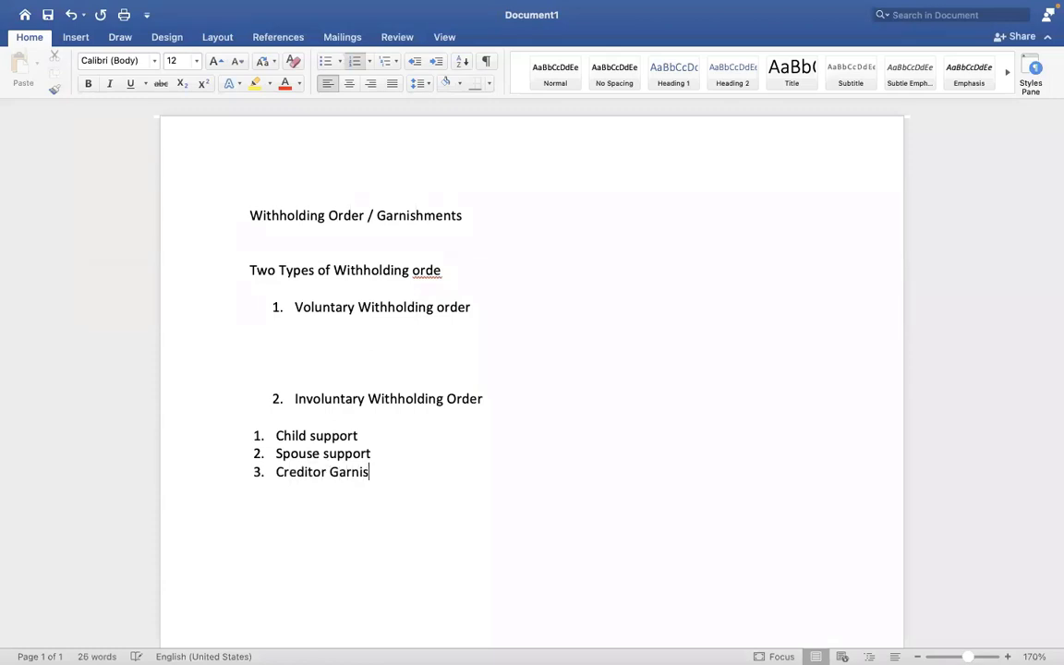
pyautogui.write('ts')
pyautogui.click(365, 435)
pyautogui.click(372, 453)
pyautogui.press('Return')
pyautogui.press('Return')
pyautogui.press('Return')
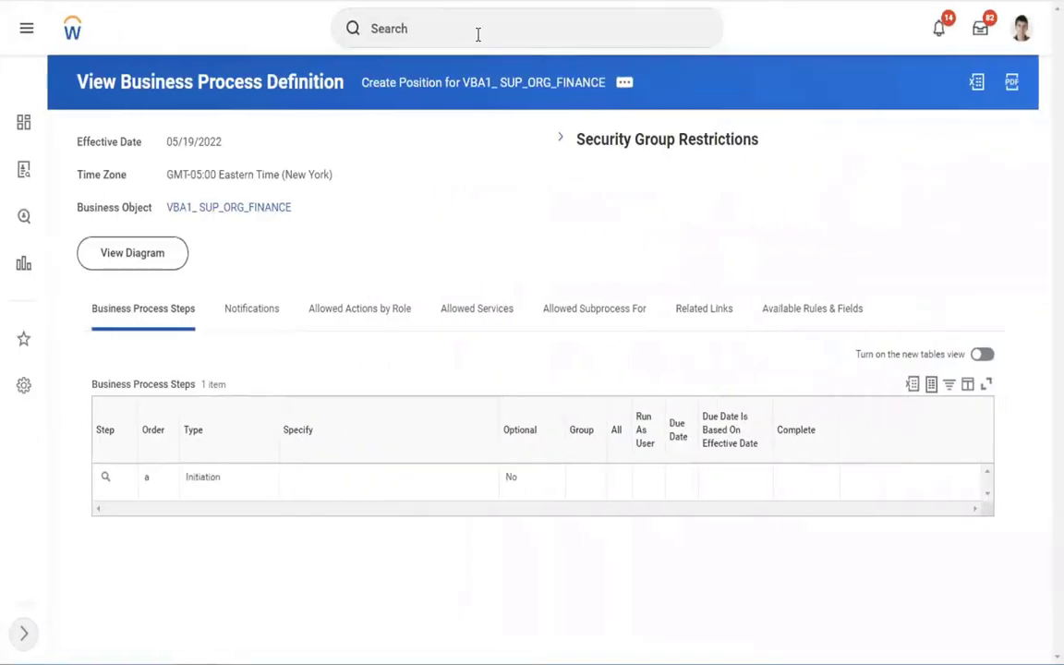
# - Switch to Workday, search for "view pay group" and open the View Pay Group task
pyautogui.click(536, 28)
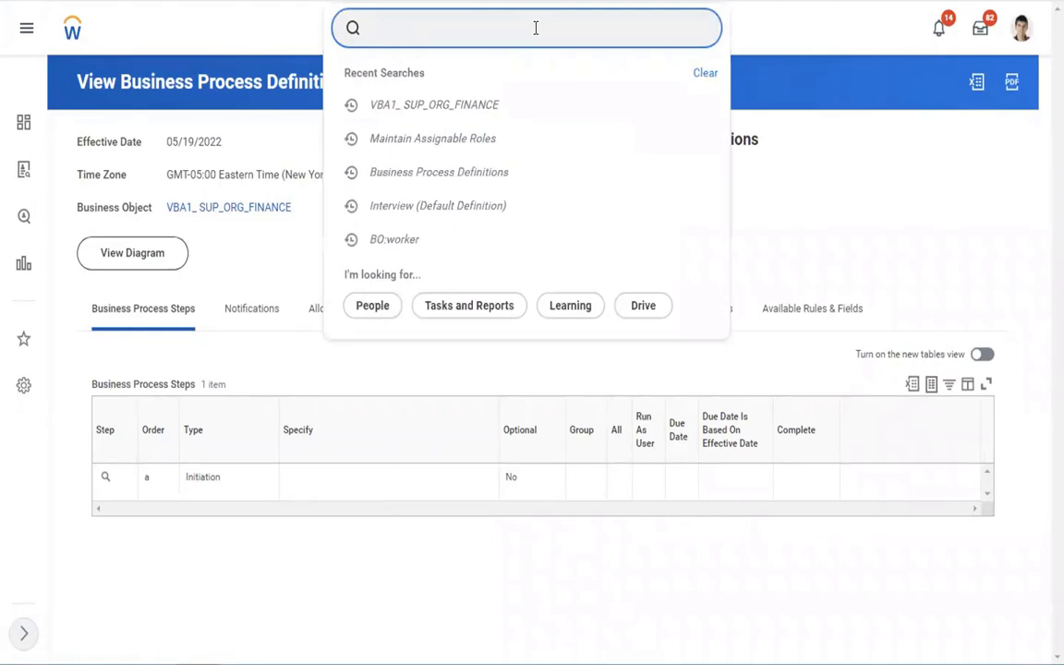
pyautogui.write('view pay grou')
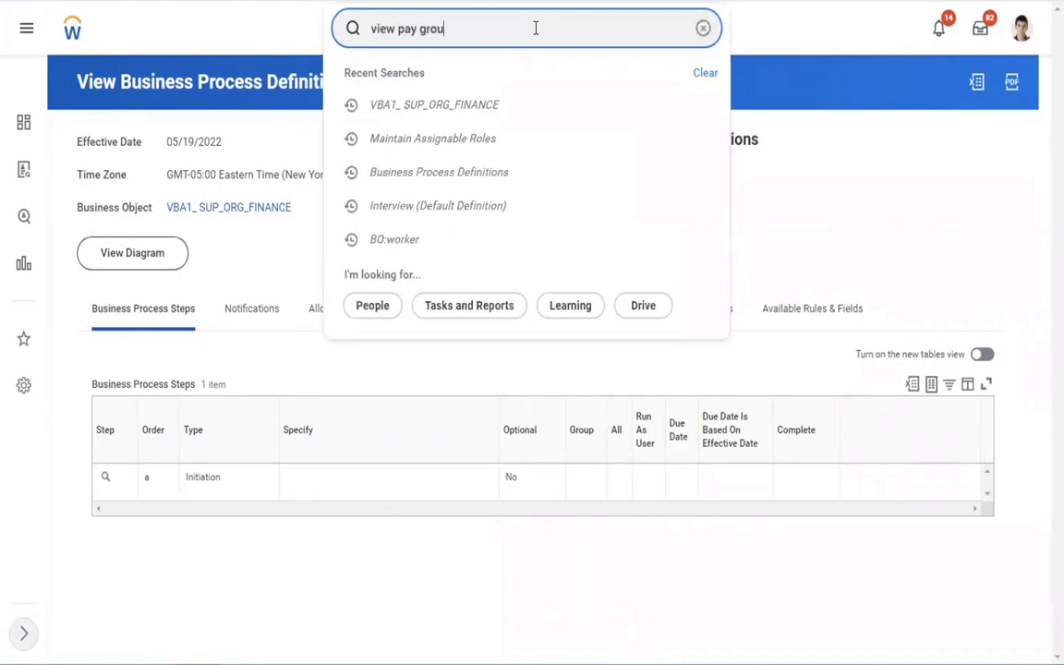
pyautogui.write('p')
pyautogui.click(412, 92)
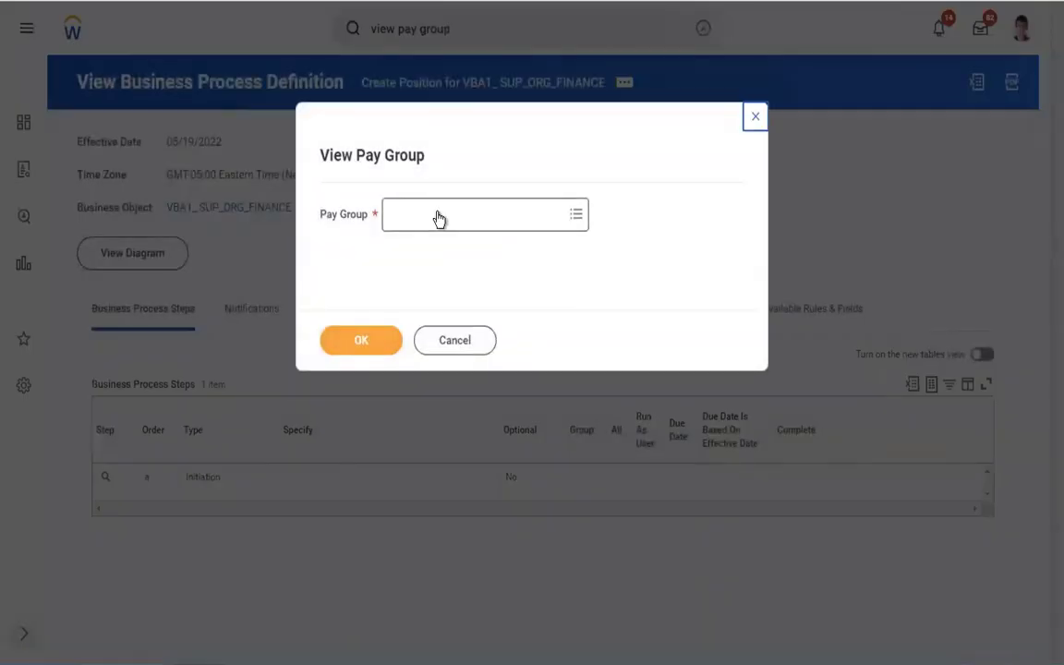
# - Choose "USA Semi-monthly Professional Corporate" as the pay group and view its details
pyautogui.click(438, 216)
pyautogui.write('sem')
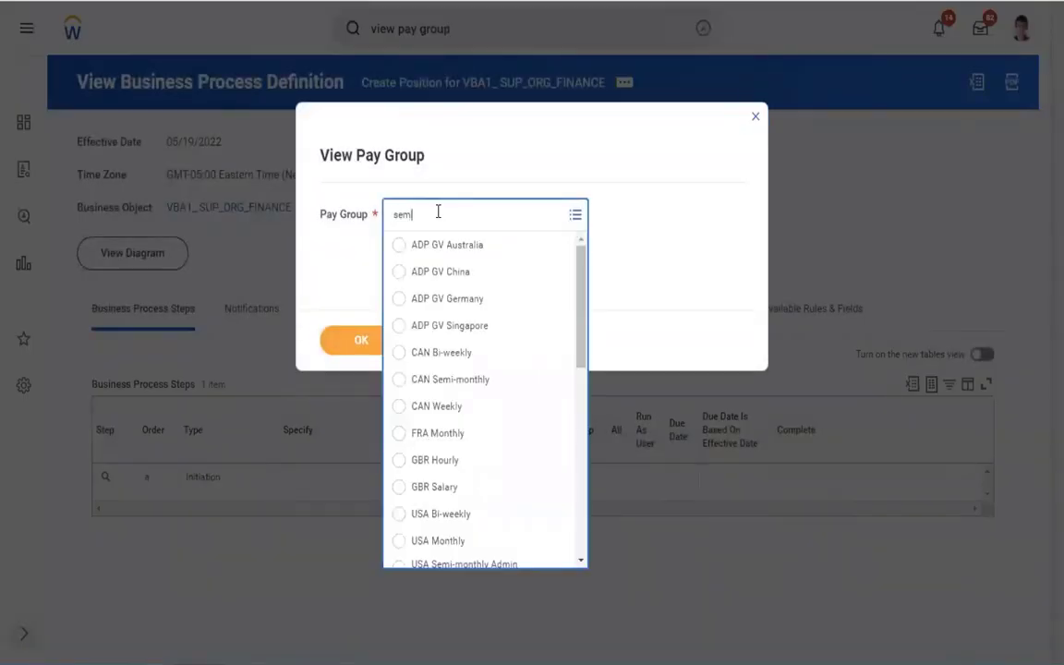
pyautogui.write('i monthly')
pyautogui.write('rpo')
pyautogui.press('Return')
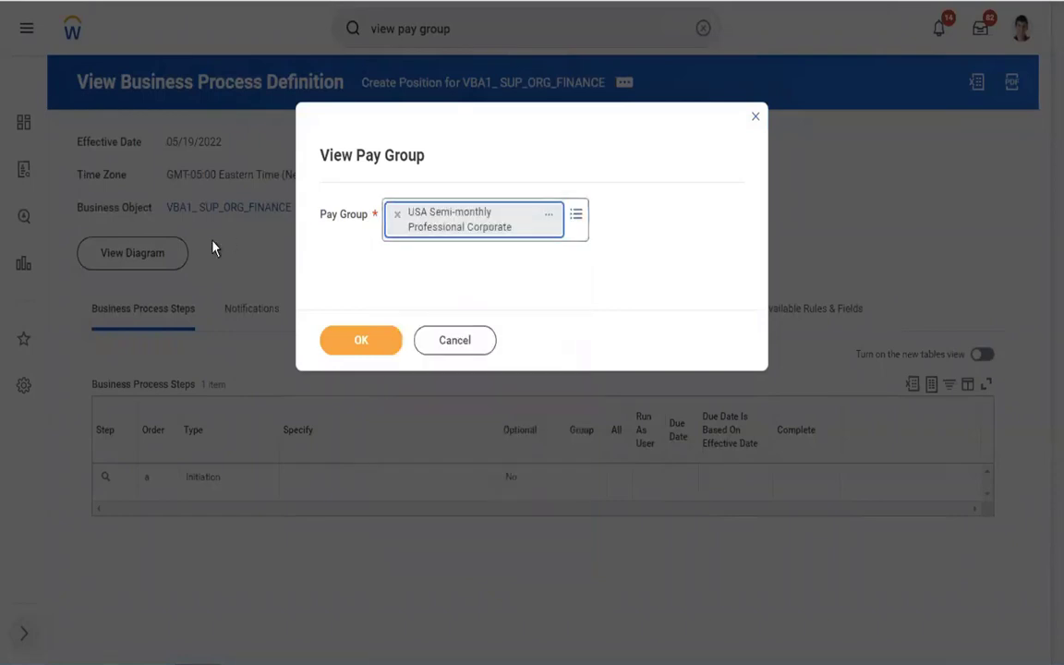
pyautogui.click(356, 346)
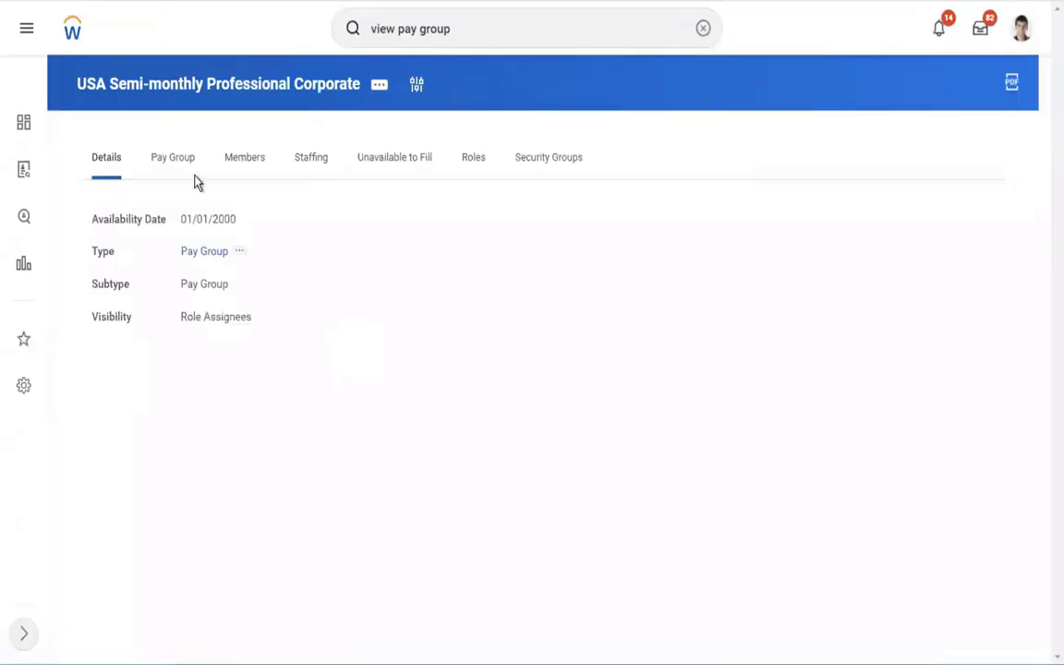
# - Browse the pay group's members and open the profile of the worker in position P-00501 Tax Accountant in a new tab
pyautogui.click(237, 172)
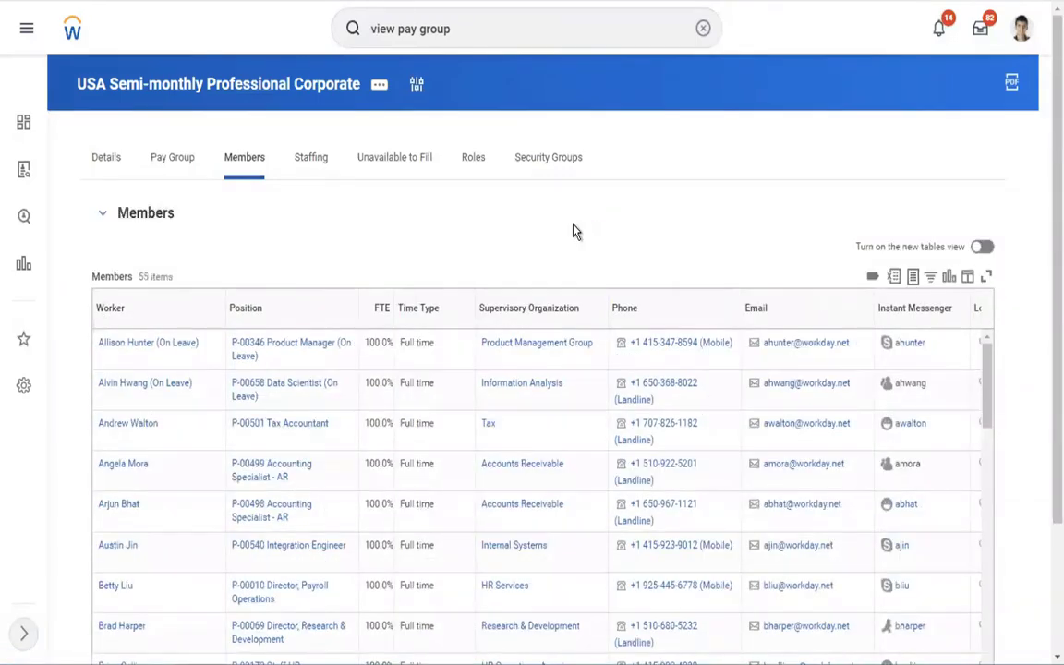
pyautogui.scroll(-3, 573, 231)
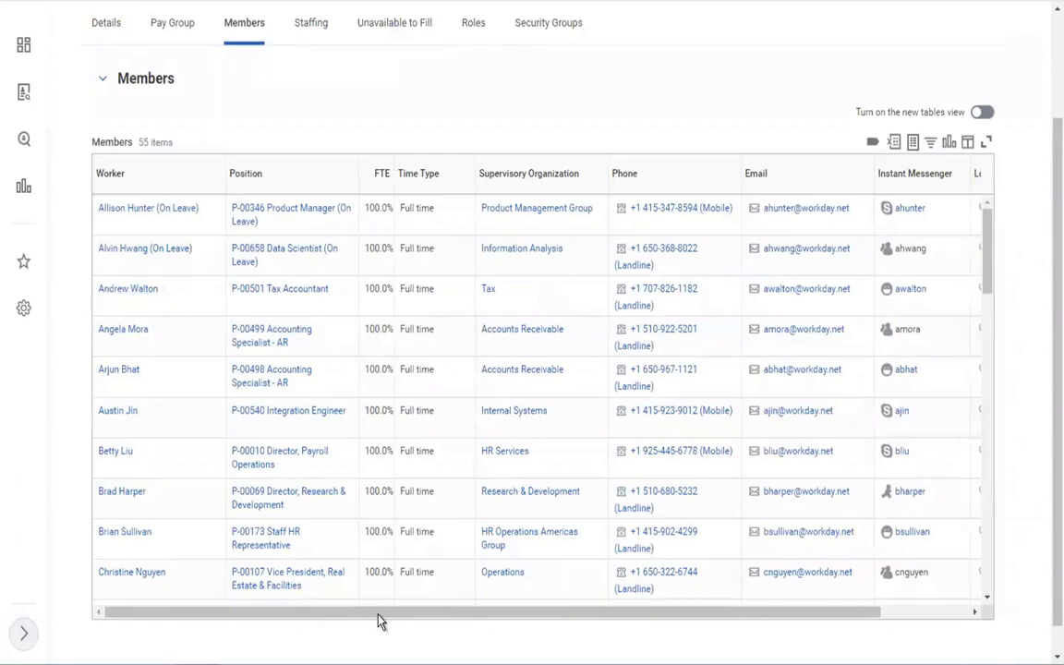
pyautogui.moveTo(485, 611); pyautogui.dragTo(124, 530)
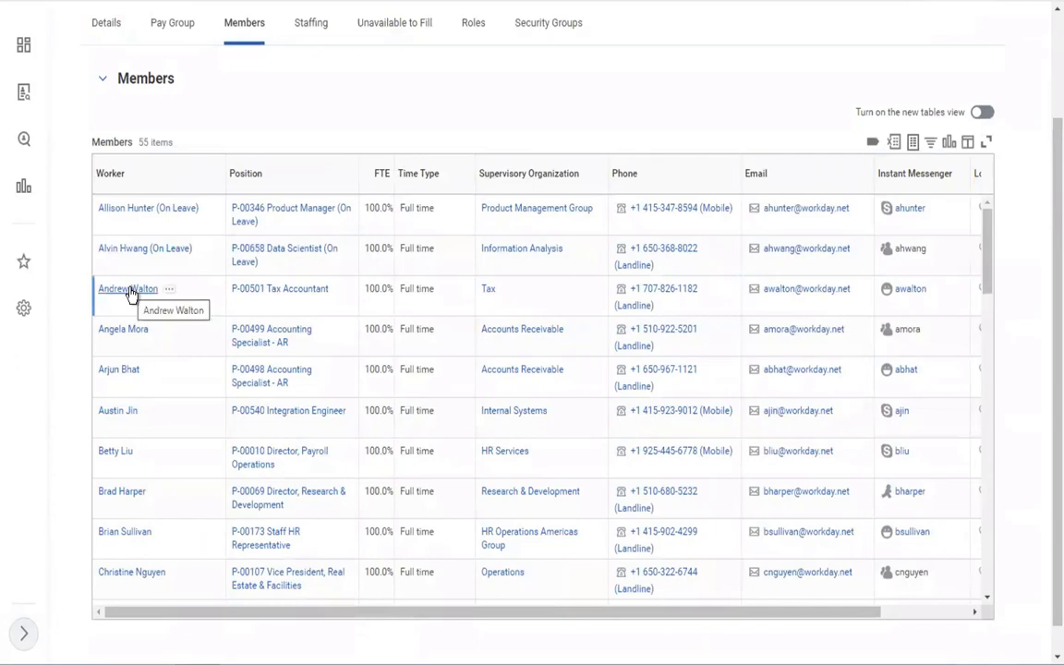
pyautogui.rightClick(133, 293)
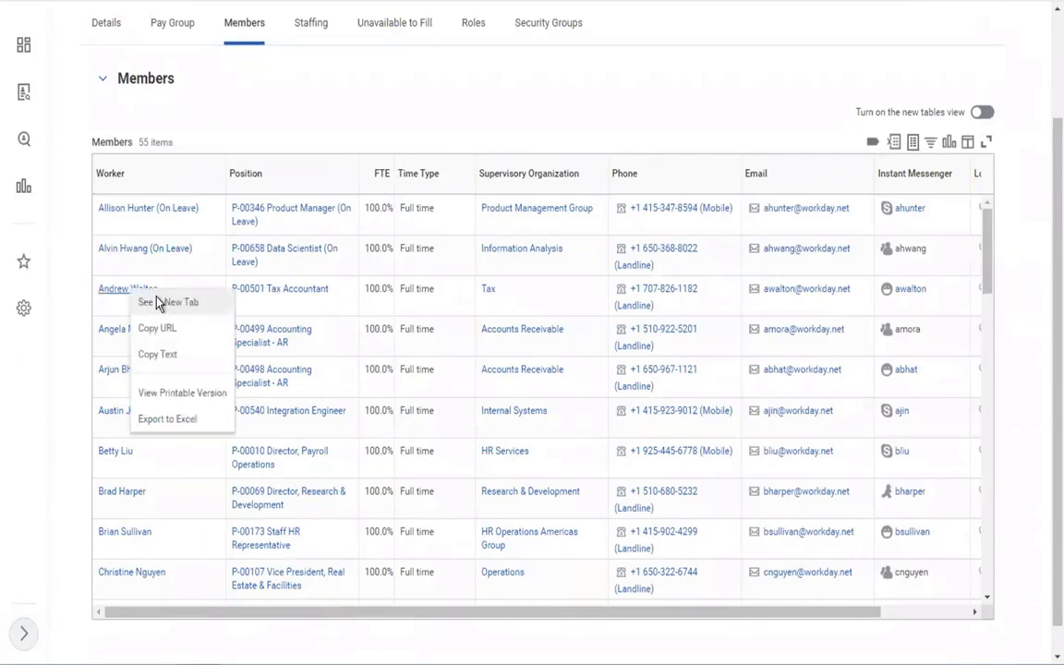
pyautogui.click(164, 302)
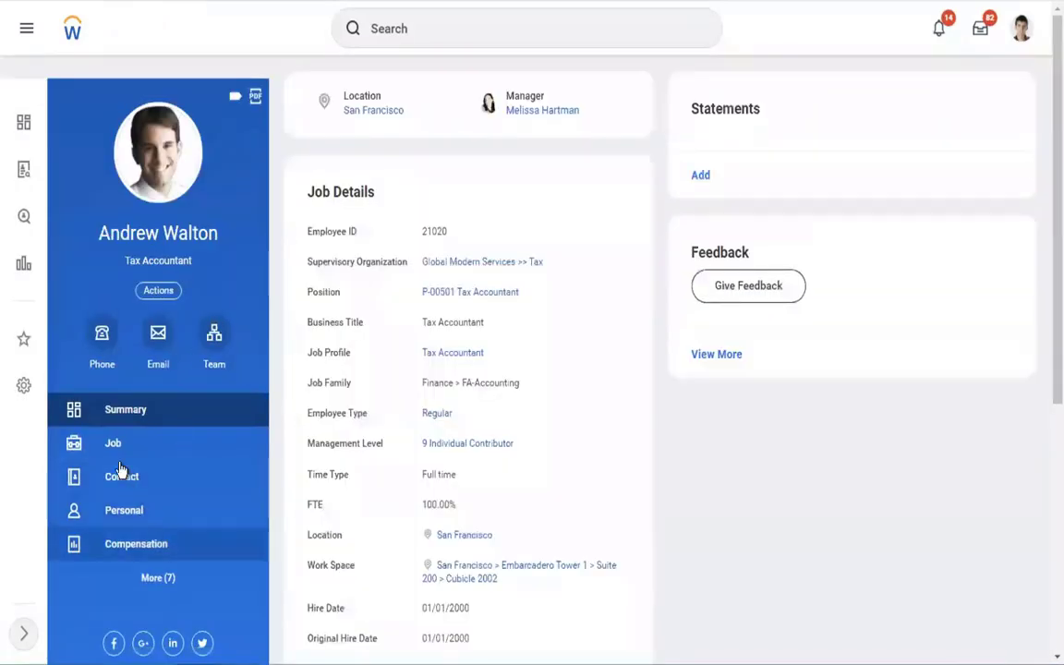
# - Examine the worker's payroll results, including gross and net pay, and view the withholding orders in the Pay section
pyautogui.click(164, 582)
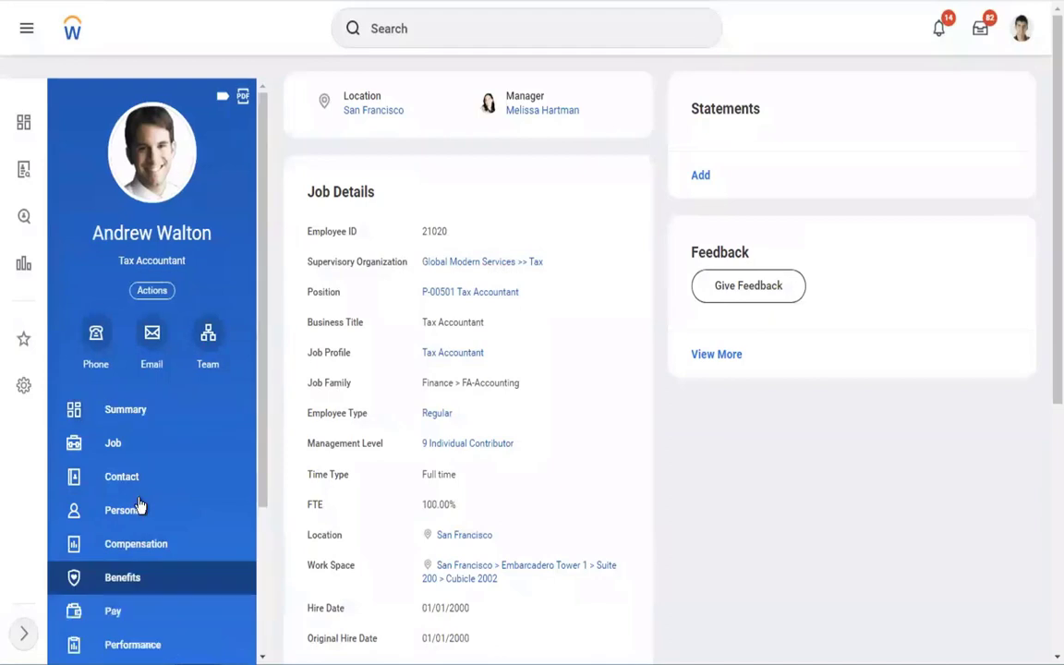
pyautogui.click(113, 613)
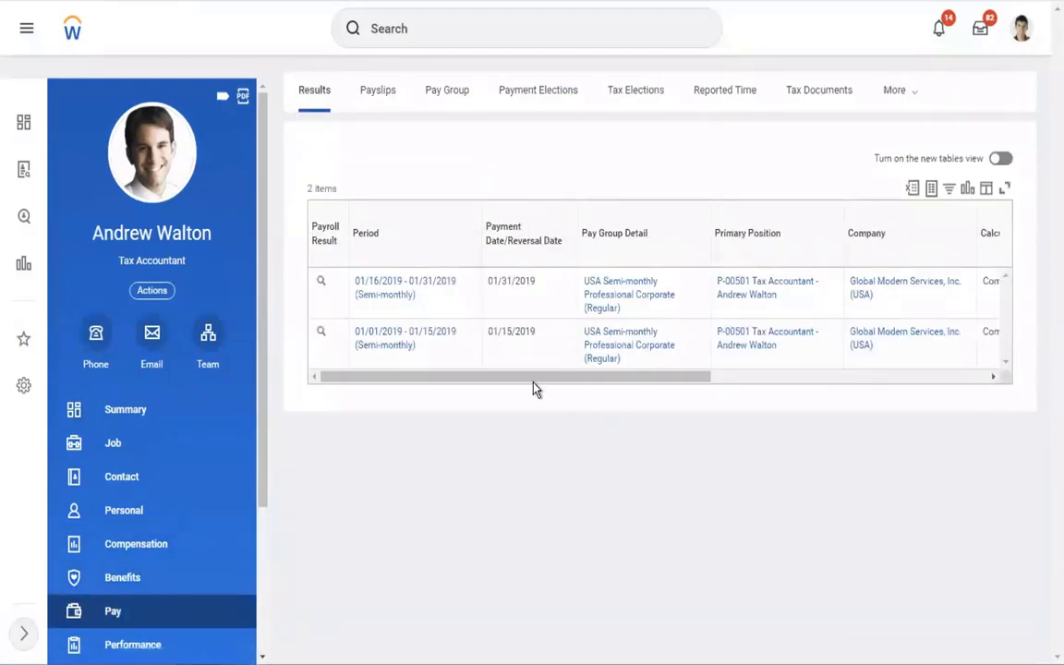
pyautogui.moveTo(594, 377); pyautogui.dragTo(897, 387)
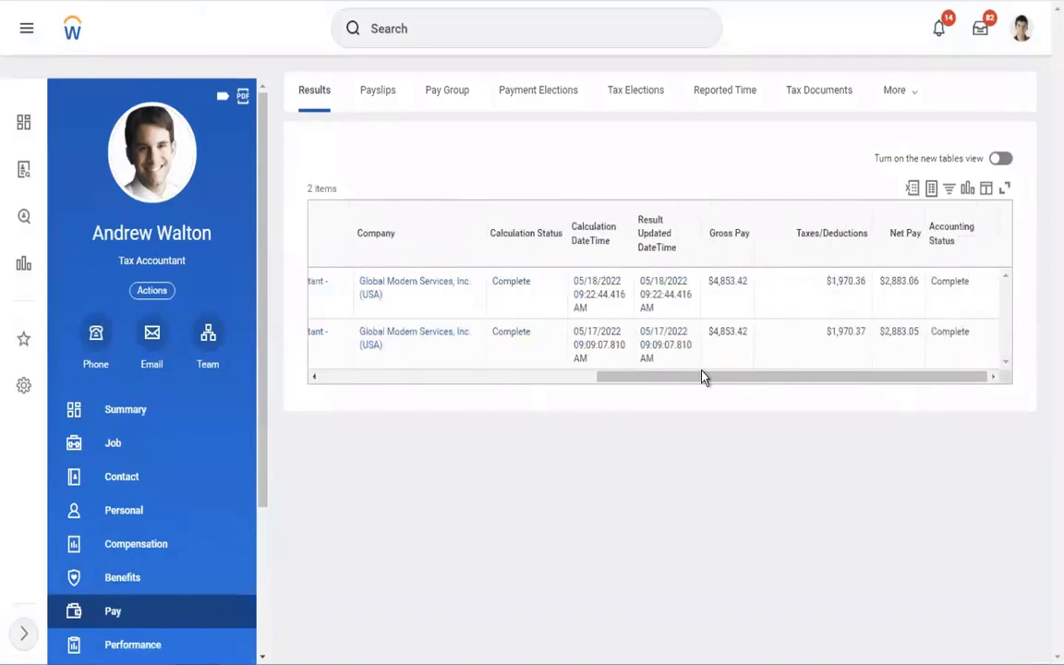
pyautogui.click(920, 93)
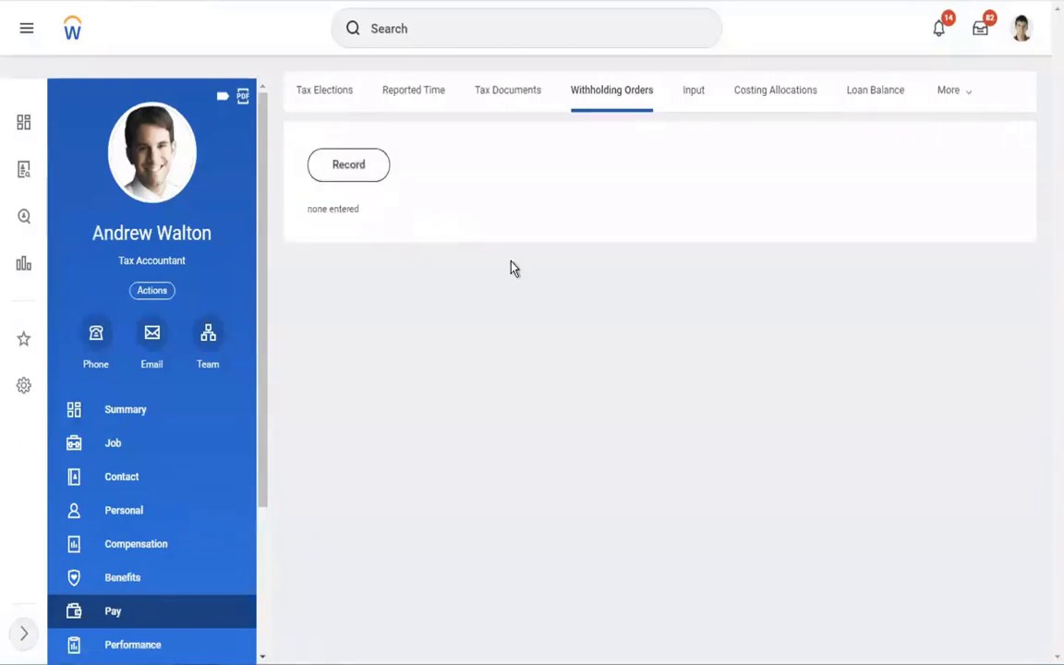
# - View the worker's personal information and select the worker's name in the profile header
pyautogui.scroll(-3, 244, 450)
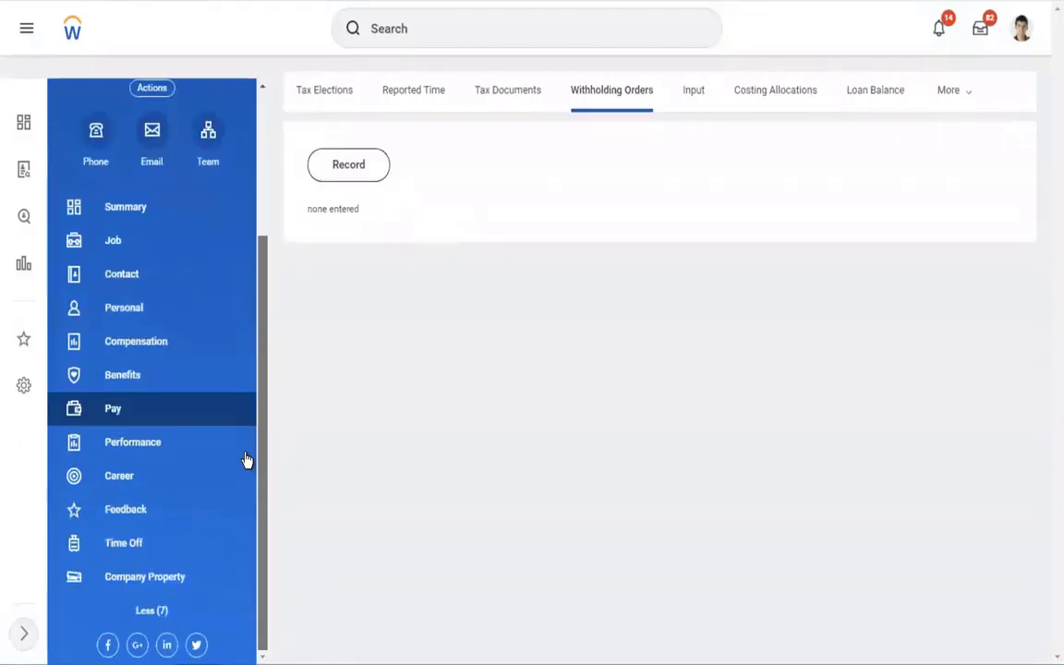
pyautogui.click(126, 307)
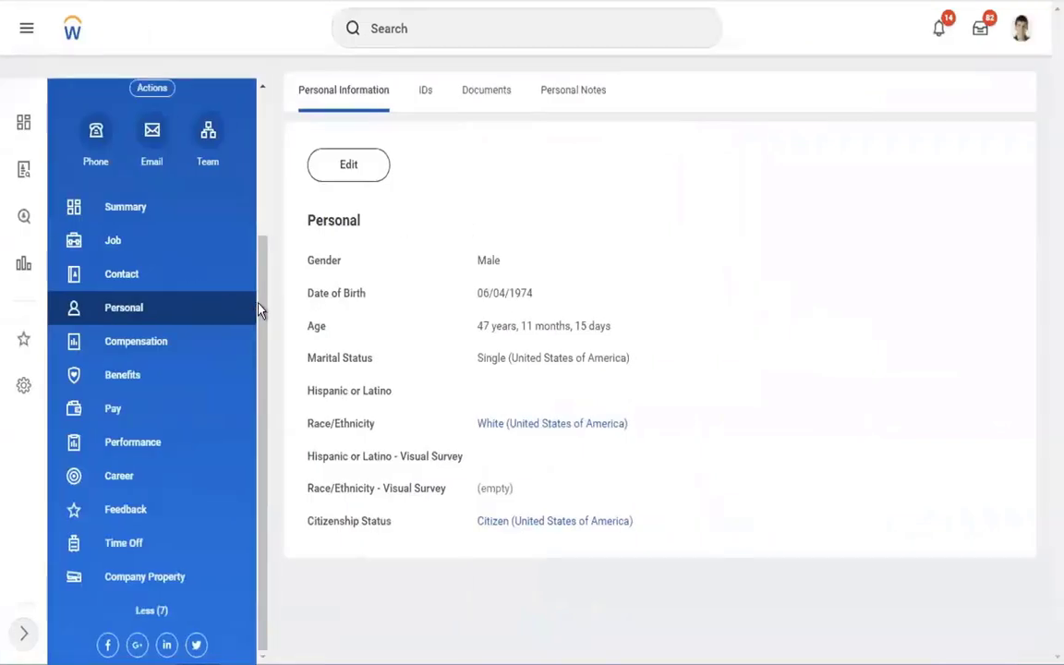
pyautogui.moveTo(261, 256); pyautogui.dragTo(266, 118)
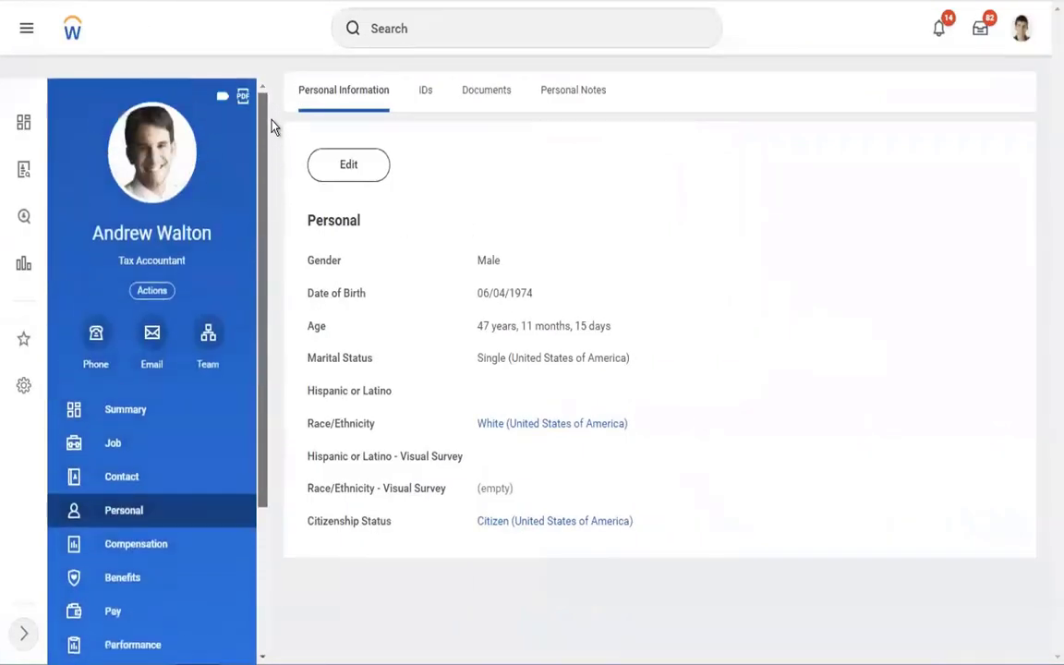
pyautogui.tripleClick(82, 238)
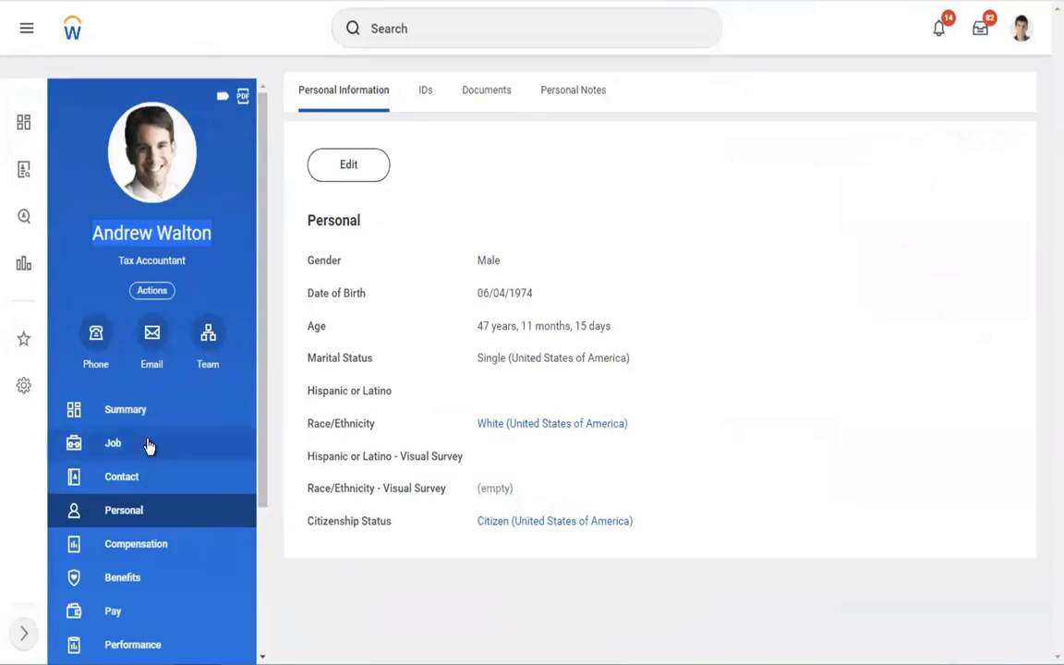
pyautogui.click(161, 435)
pyautogui.click(142, 418)
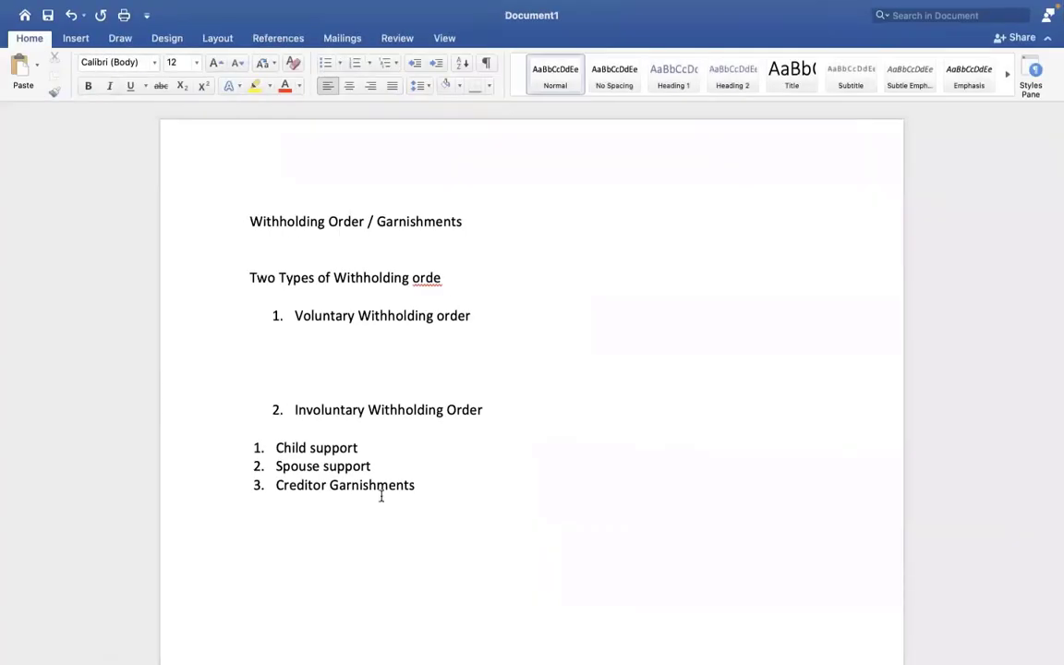
# - Below the garnishment list, add the line "Employer : GMS" and an "Employee :" line with the worker's name
pyautogui.press('Return')
pyautogui.press('Return')
pyautogui.press('Return')
pyautogui.write('Walton')
pyautogui.click(231, 574)
pyautogui.write('Employ')
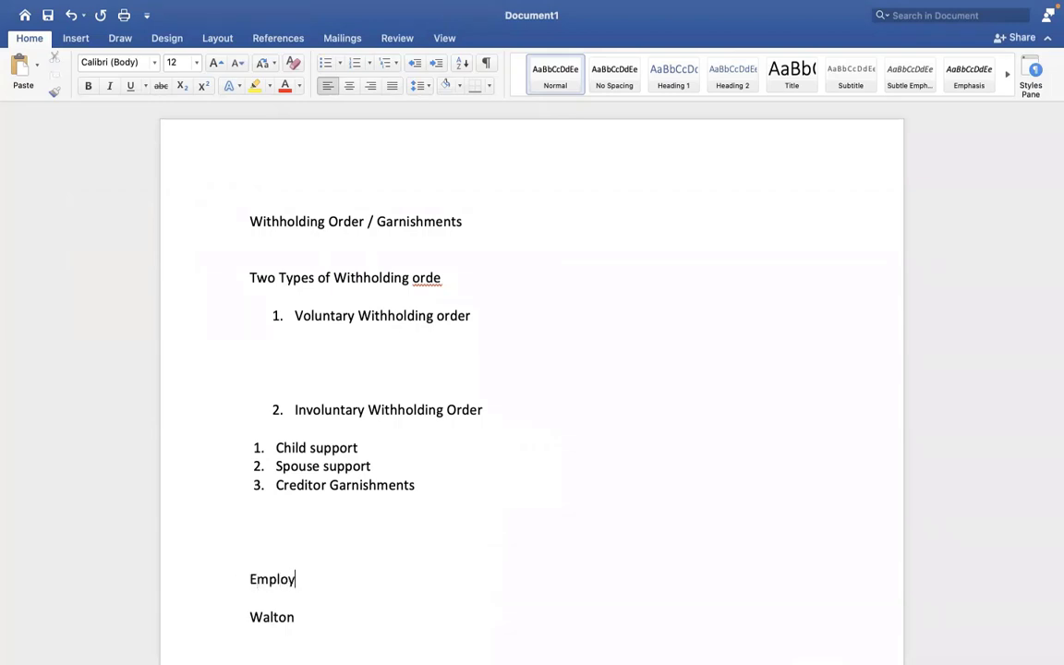
pyautogui.write('er : GMS')
pyautogui.click(250, 616)
pyautogui.write('Emplo')
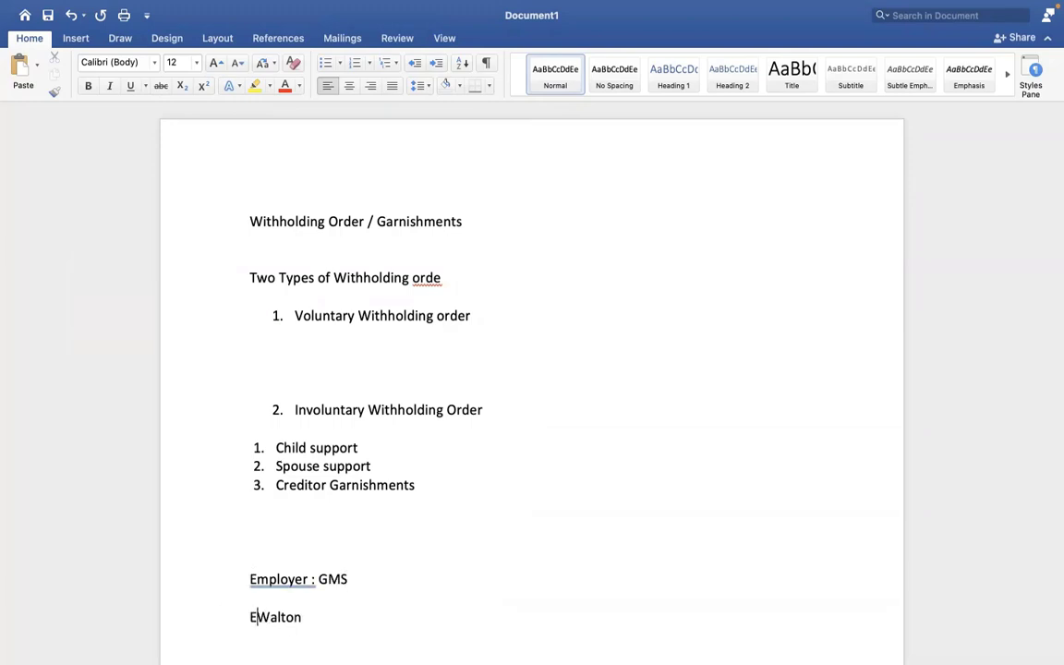
pyautogui.write('yee :')
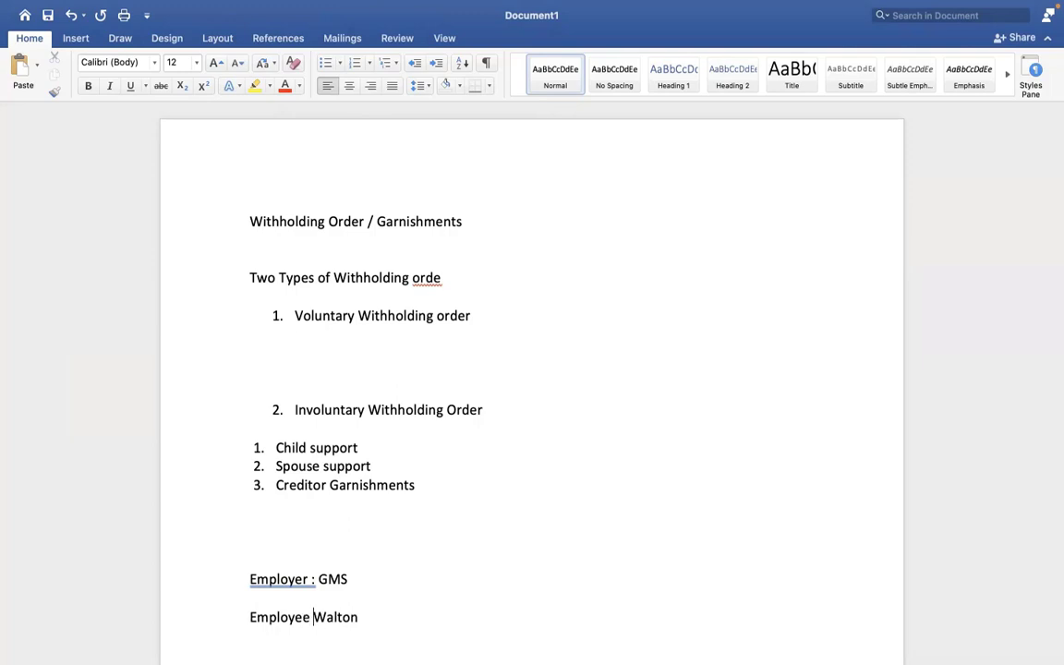
# - Add the line "CITI Bank – 10000 USD" below the employee line, leaving blank lines after it
pyautogui.click(416, 612)
pyautogui.press('Return')
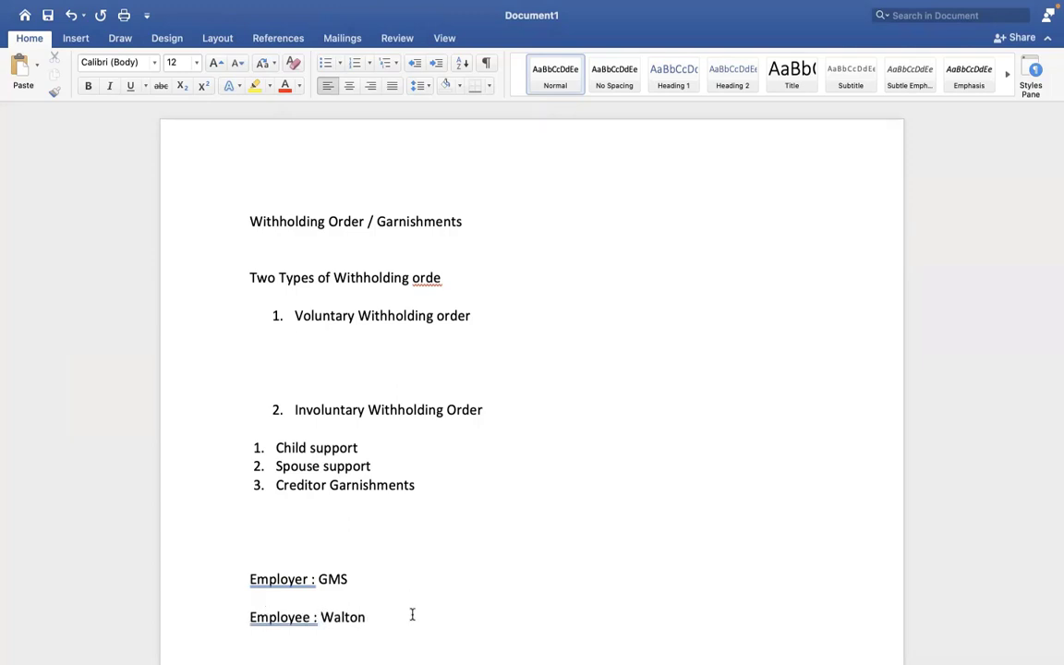
pyautogui.press('Return')
pyautogui.press('Return')
pyautogui.press('Return')
pyautogui.press('Return')
pyautogui.press('Return')
pyautogui.press('Return')
pyautogui.click(251, 550)
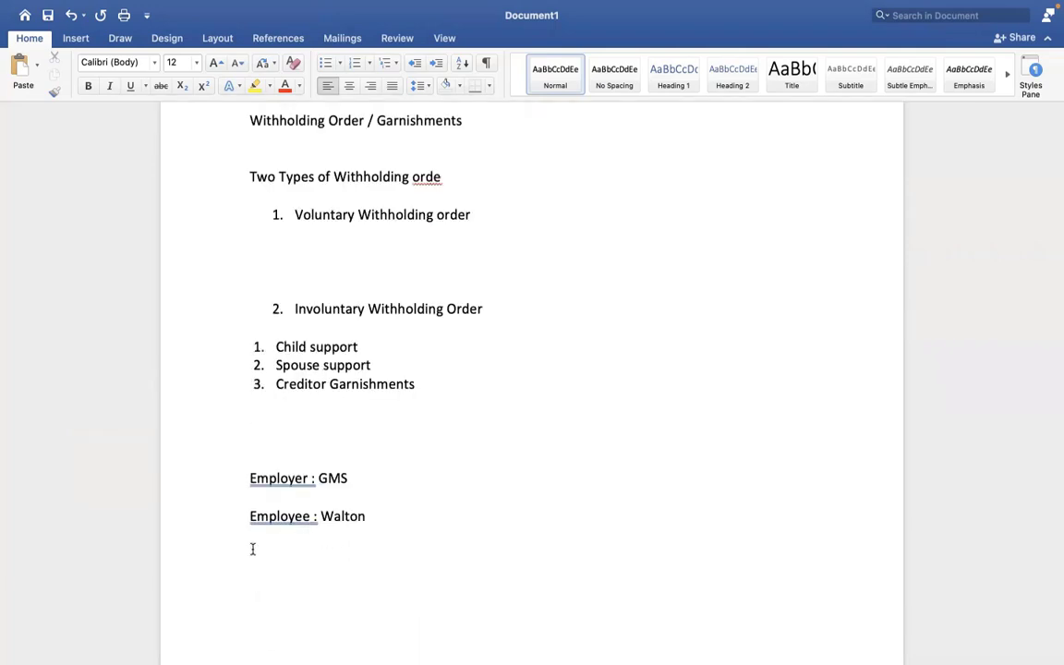
pyautogui.write('CITI Bank - 10000 USD')
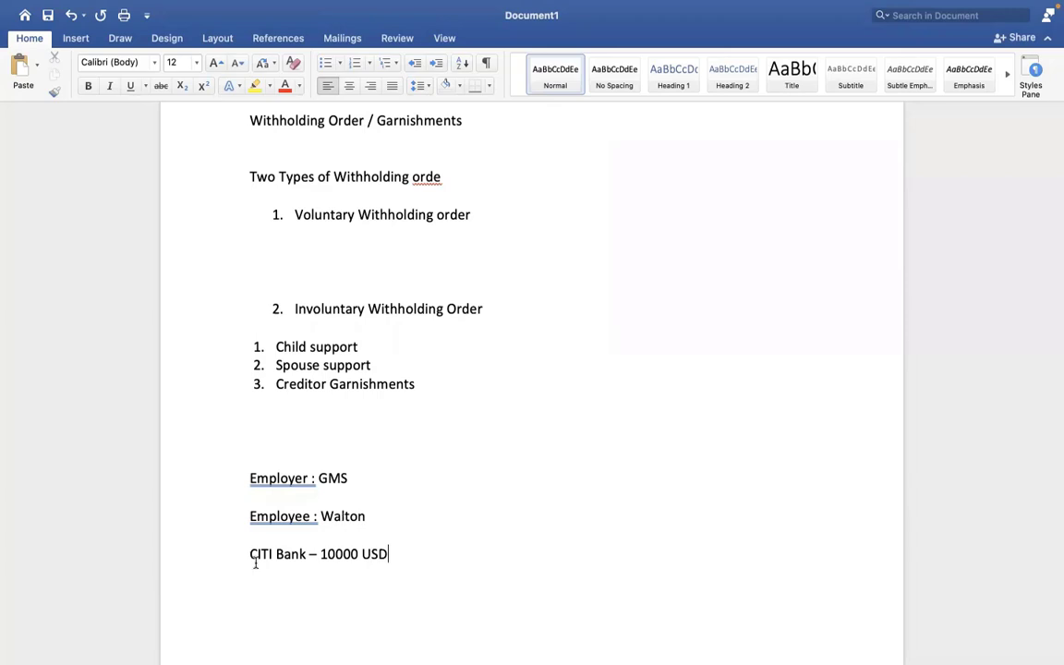
# - Highlight the 10000 USD amount and add a separate line "1000 USD" below the CITI Bank line
pyautogui.click(400, 541)
pyautogui.moveTo(320, 554); pyautogui.dragTo(393, 549)
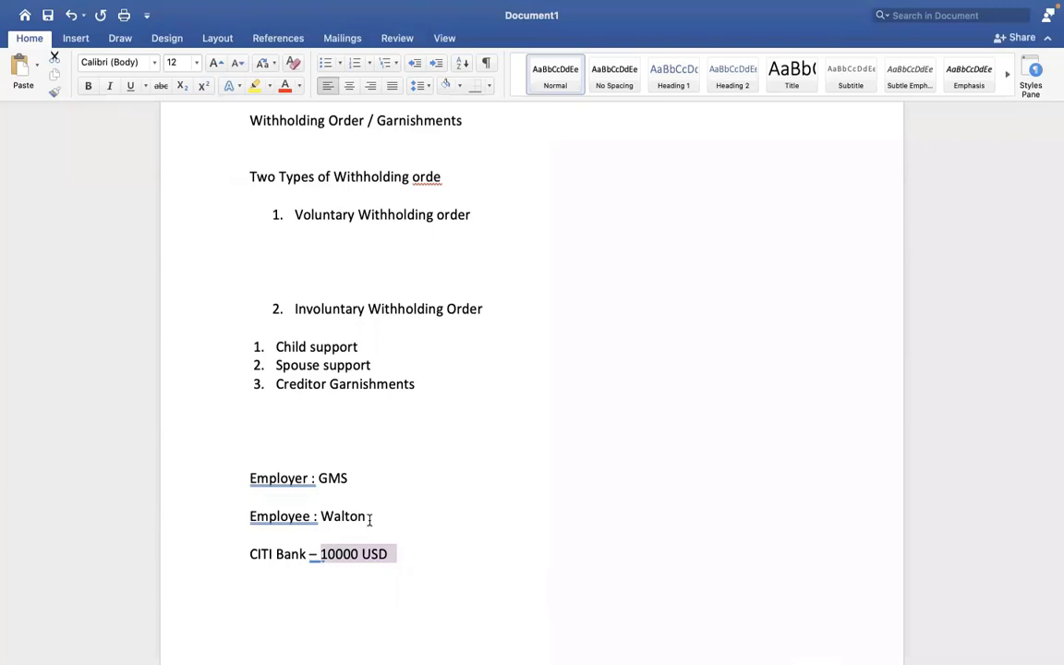
pyautogui.click(369, 519)
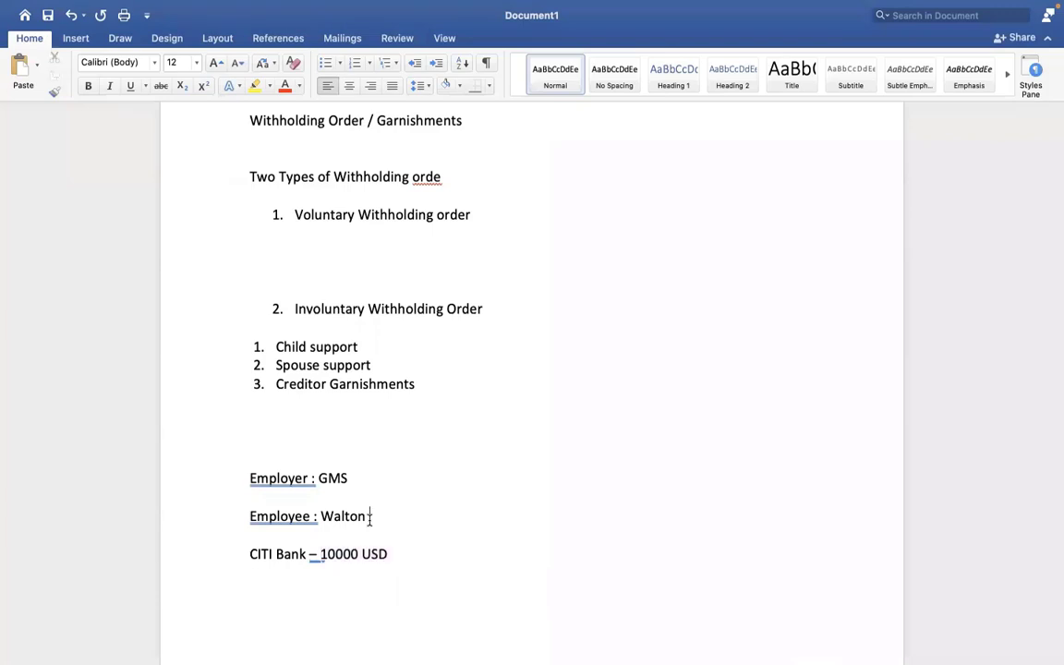
pyautogui.click(412, 559)
pyautogui.press('Return')
pyautogui.press('Return')
pyautogui.write('1000 USD')
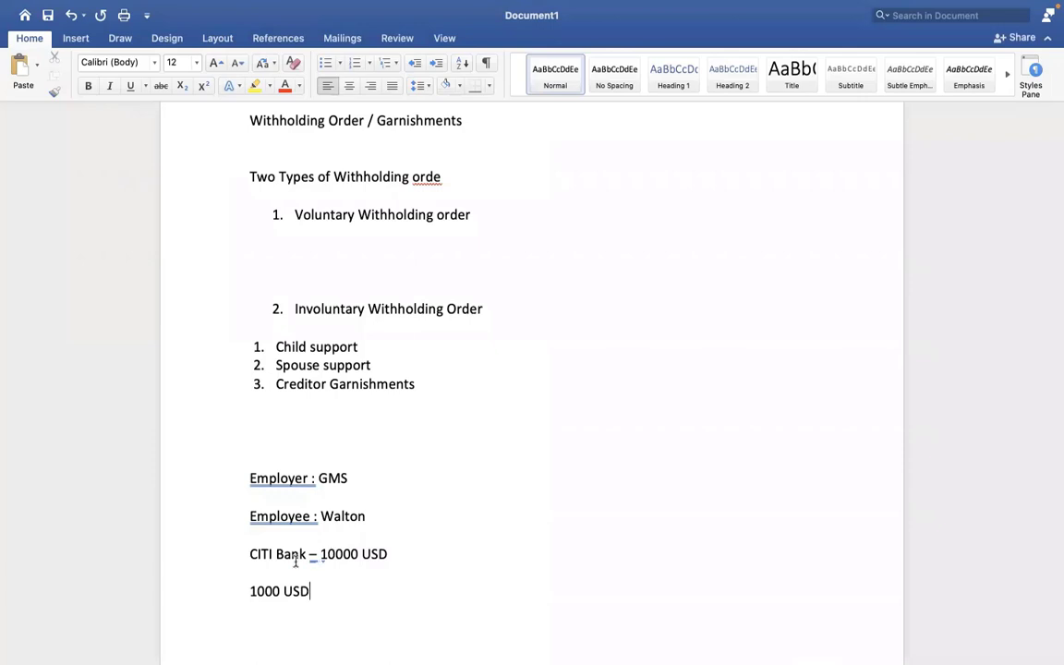
# - Review the employee line and the CITI Bank creditor entry, highlighting each one in turn
pyautogui.tripleClick(368, 515)
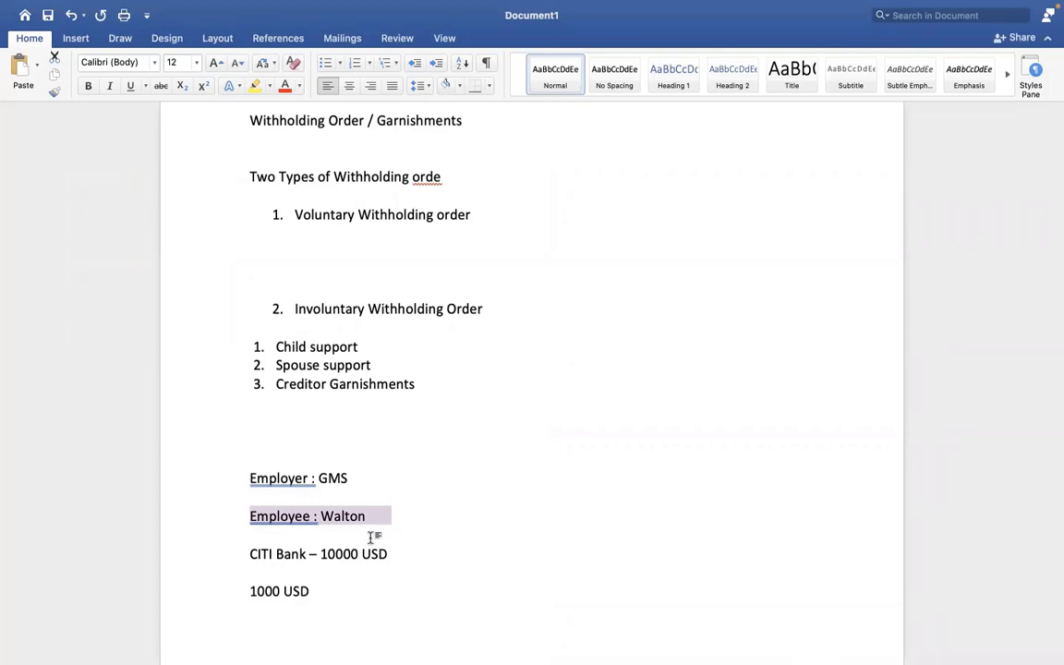
pyautogui.click(322, 579)
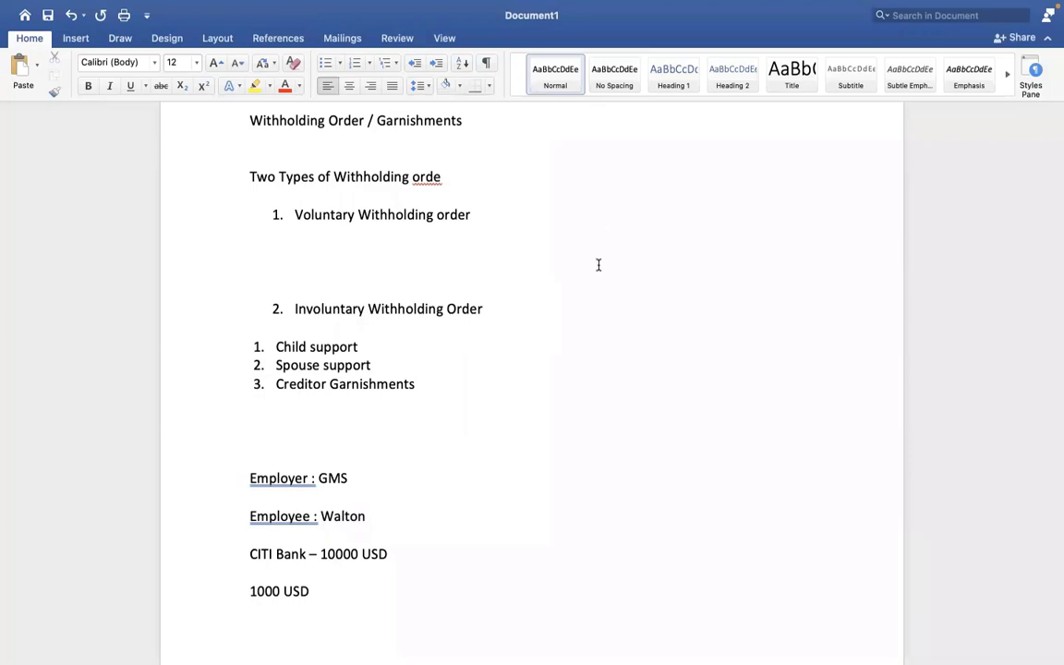
pyautogui.click(598, 331)
pyautogui.moveTo(372, 515); pyautogui.dragTo(273, 520)
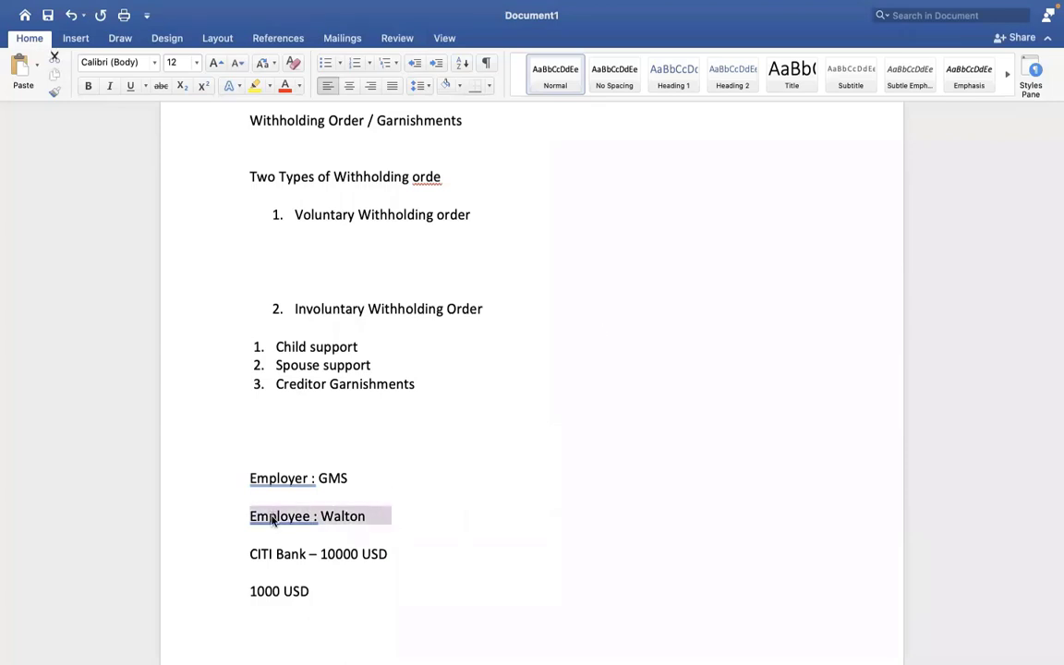
pyautogui.click(303, 579)
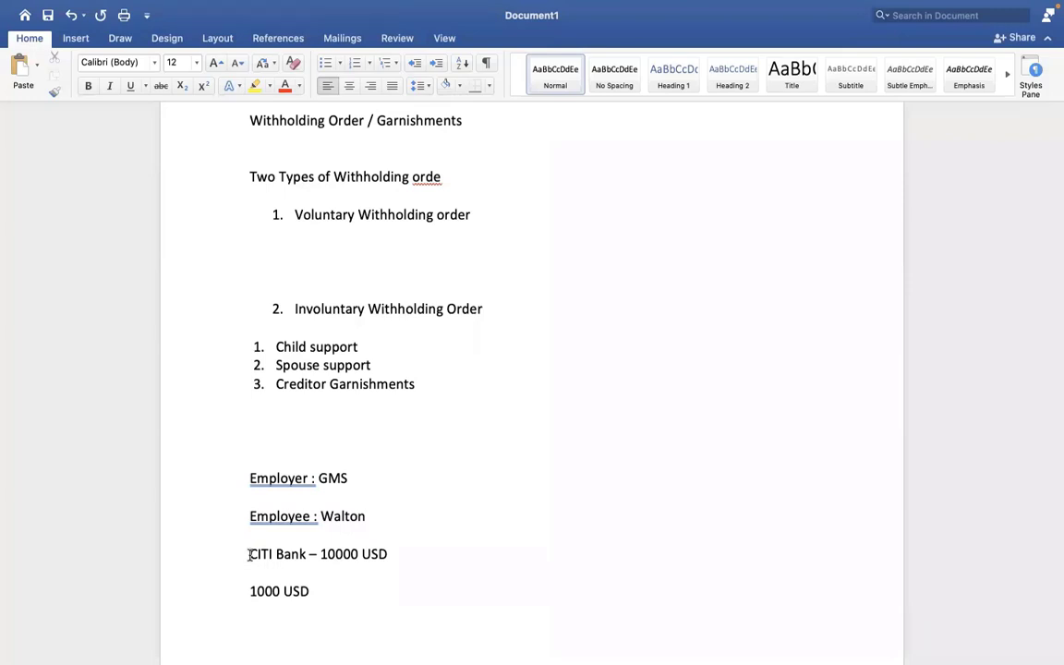
pyautogui.moveTo(249, 554); pyautogui.dragTo(304, 557)
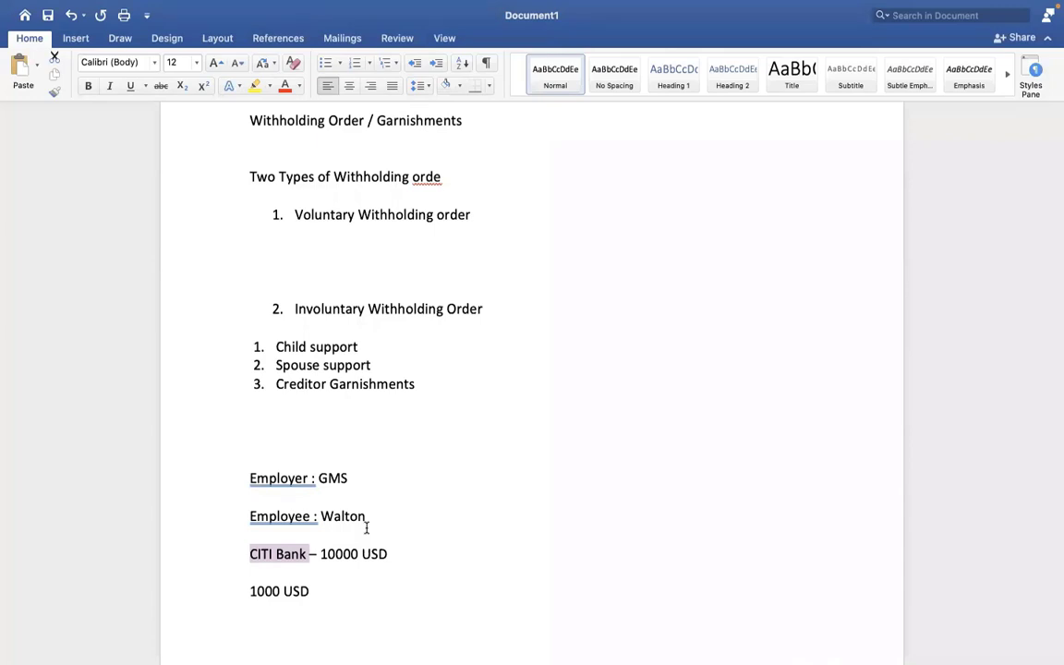
pyautogui.click(310, 554)
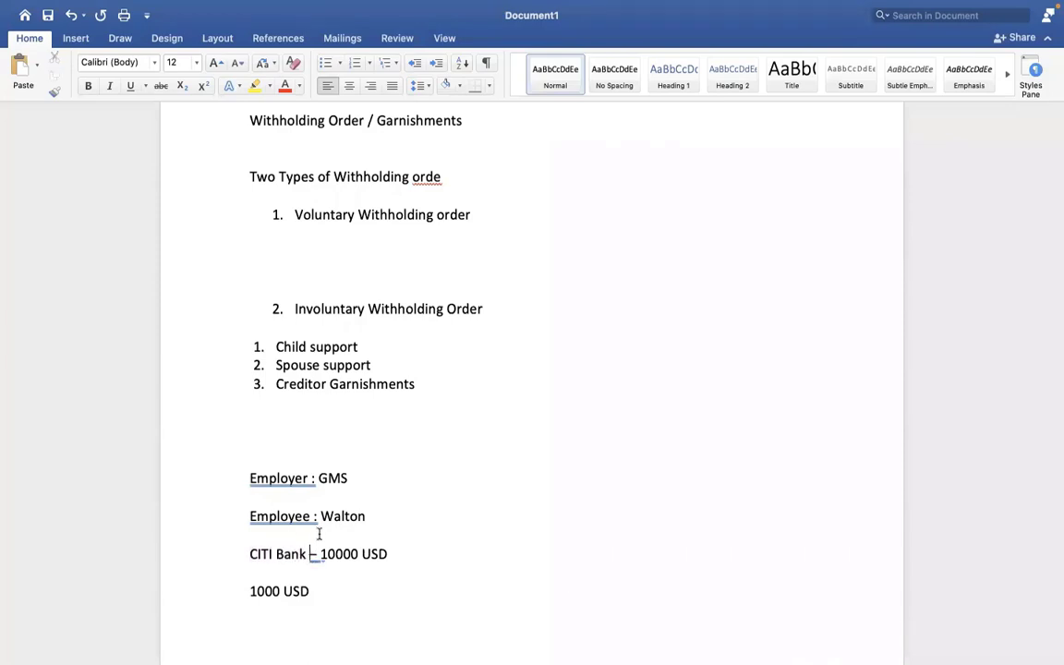
pyautogui.doubleClick(341, 518)
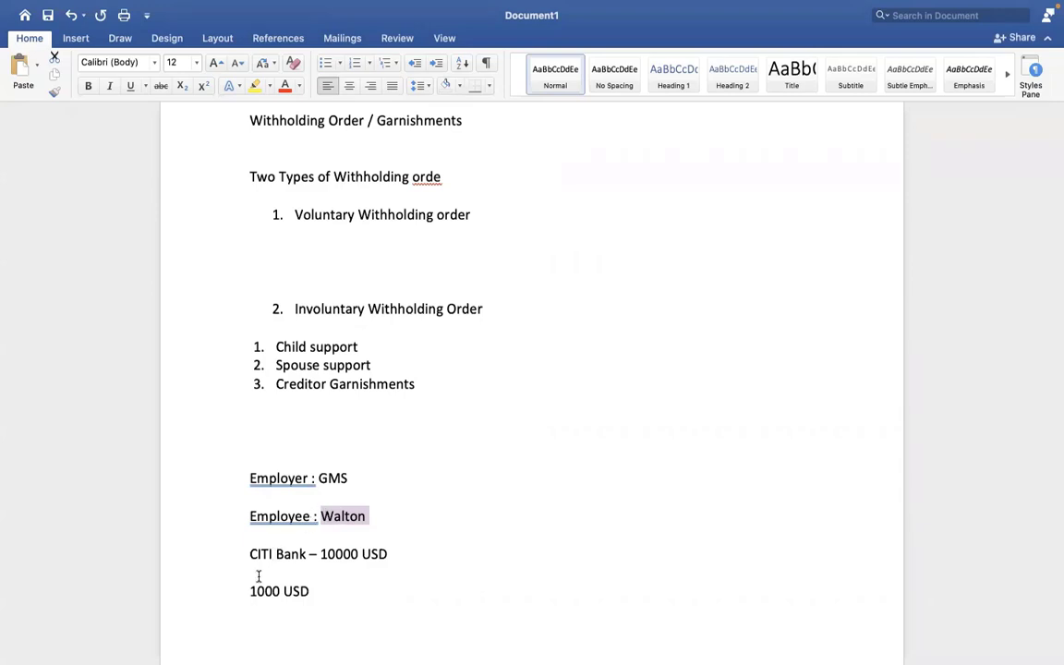
pyautogui.click(358, 518)
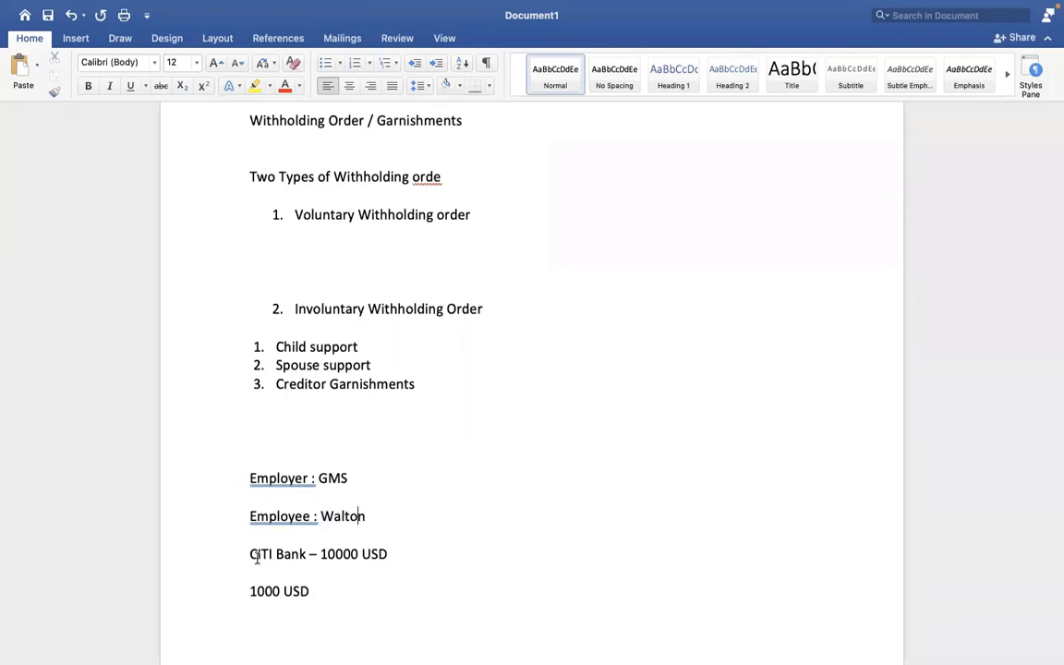
pyautogui.moveTo(250, 554); pyautogui.dragTo(299, 554)
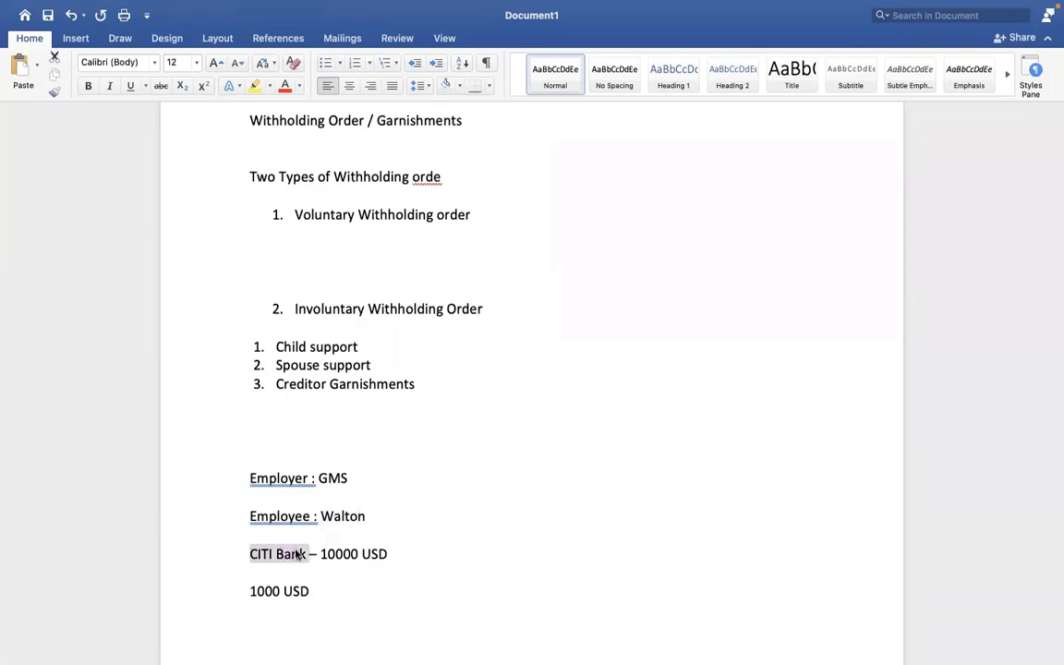
pyautogui.tripleClick(367, 515)
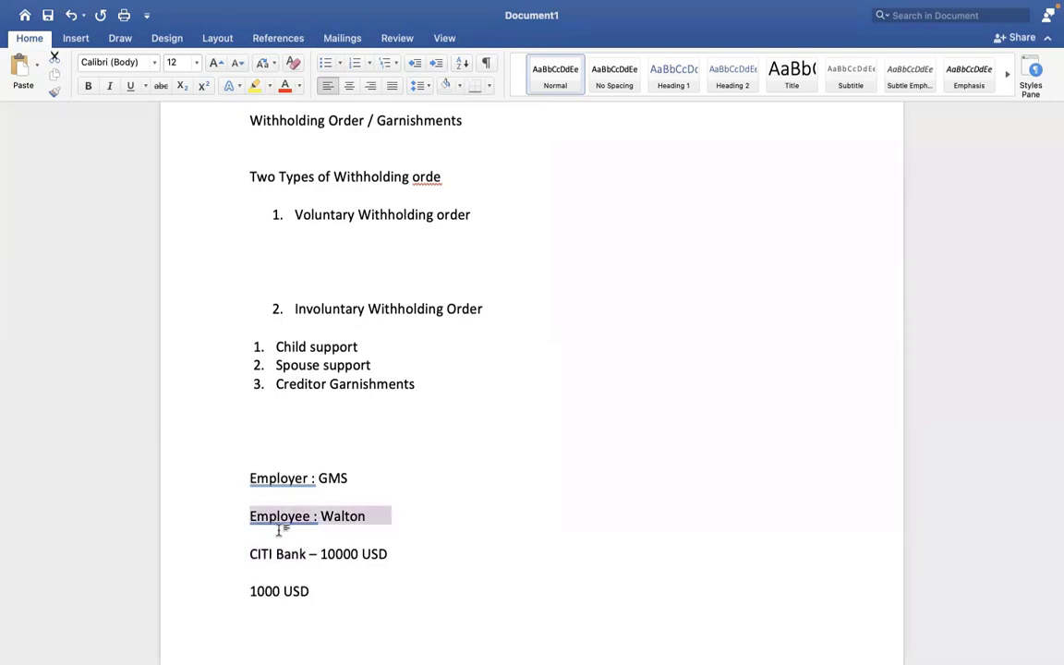
pyautogui.click(278, 530)
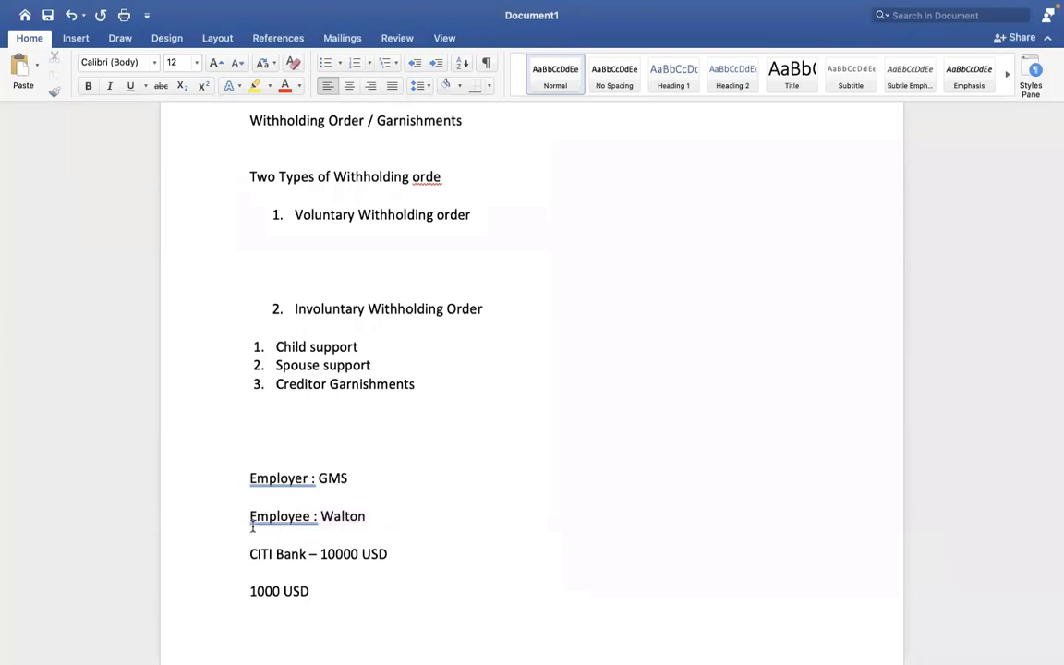
pyautogui.tripleClick(348, 512)
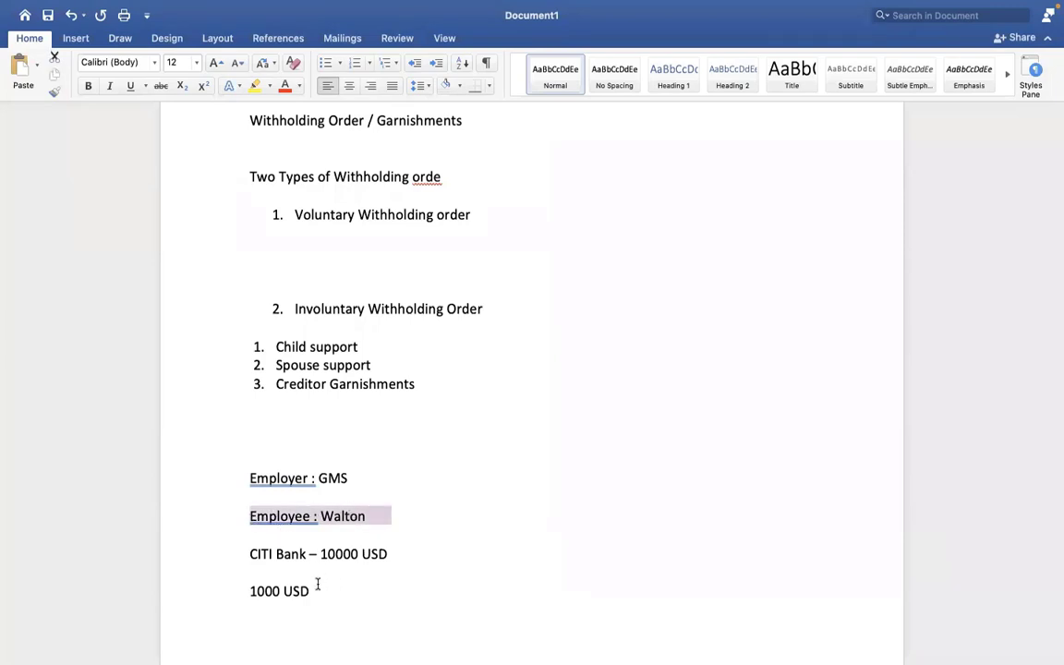
# - Delete the "1000 USD" line and append "(EARNINGS,COMPANY, ALL SIGNED )" to the CITI Bank line
pyautogui.moveTo(316, 584); pyautogui.dragTo(248, 582)
pyautogui.press('BackSpace')
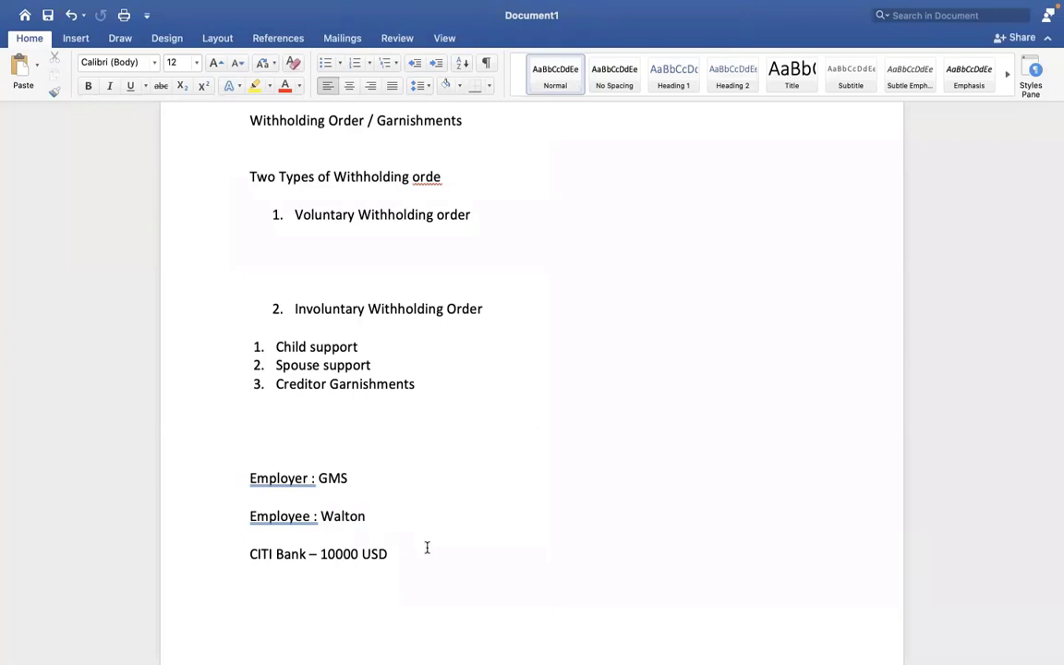
pyautogui.press('Return')
pyautogui.click(397, 559)
pyautogui.write('(EARNINGS,COMPANY')
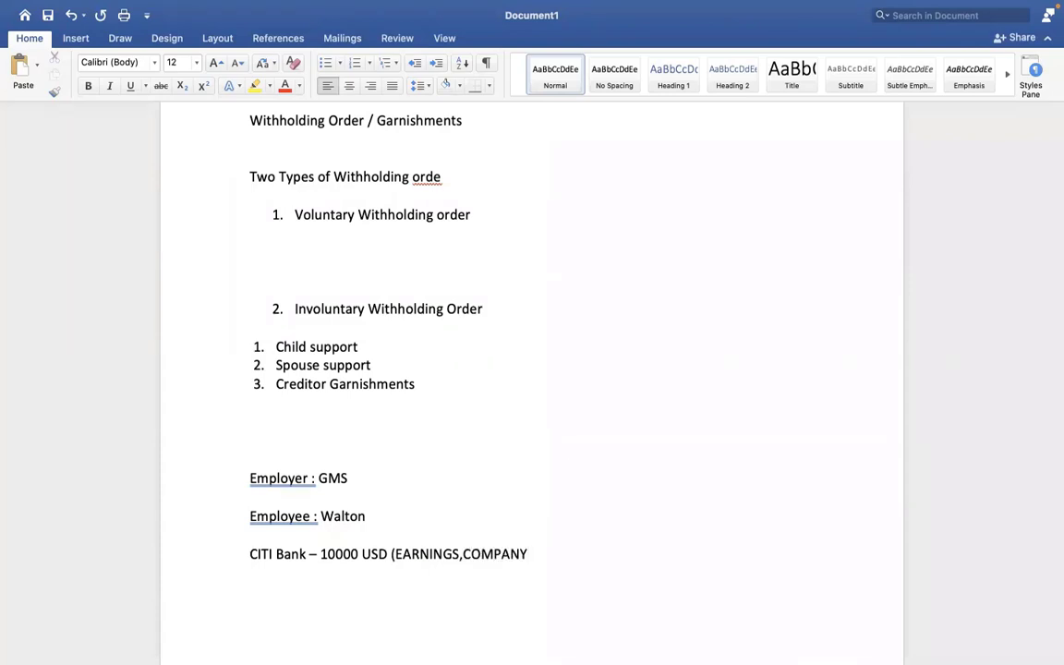
pyautogui.write(', ALL SIGNED )')
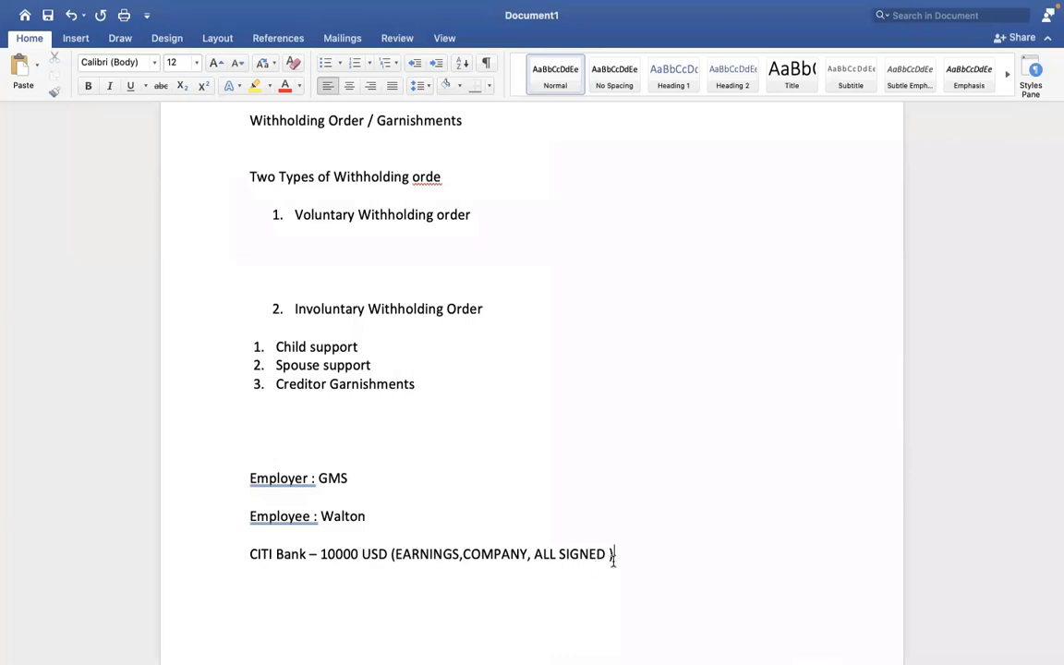
# - Add the line "Legal Cell(court)" below the CITI Bank line
pyautogui.press('Return')
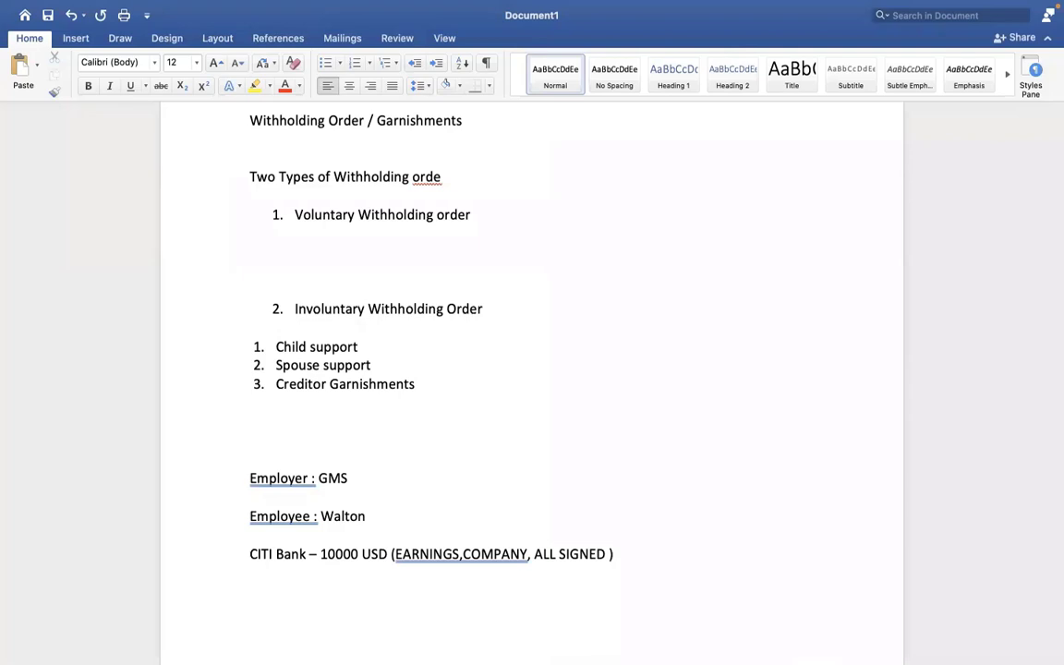
pyautogui.write('Legal Cell(cou')
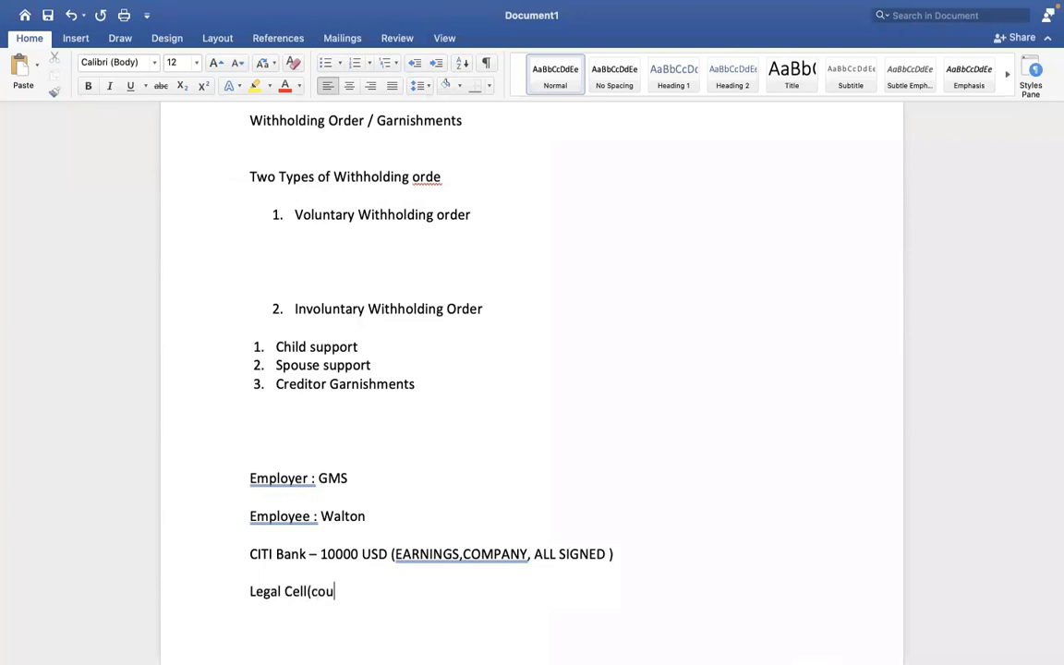
pyautogui.write('rt)')
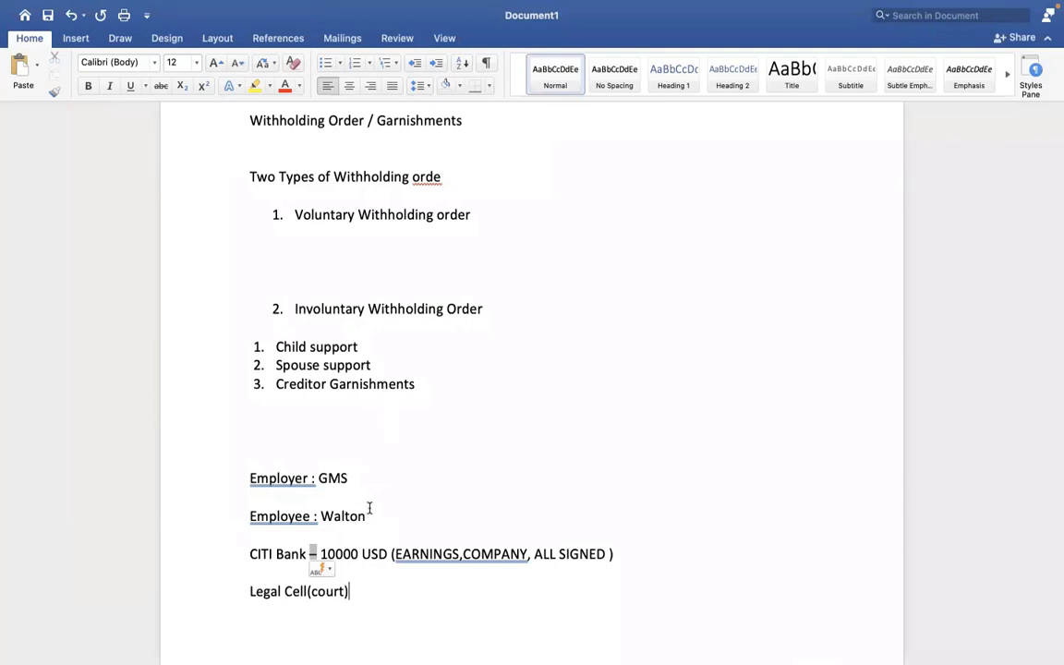
# - Examine the relationship between the employee, CITI Bank and Legal Cell(court) lines, highlighting the employee and bank entries
pyautogui.moveTo(370, 511); pyautogui.dragTo(246, 504)
pyautogui.click(362, 517)
pyautogui.moveTo(254, 553); pyautogui.dragTo(566, 544)
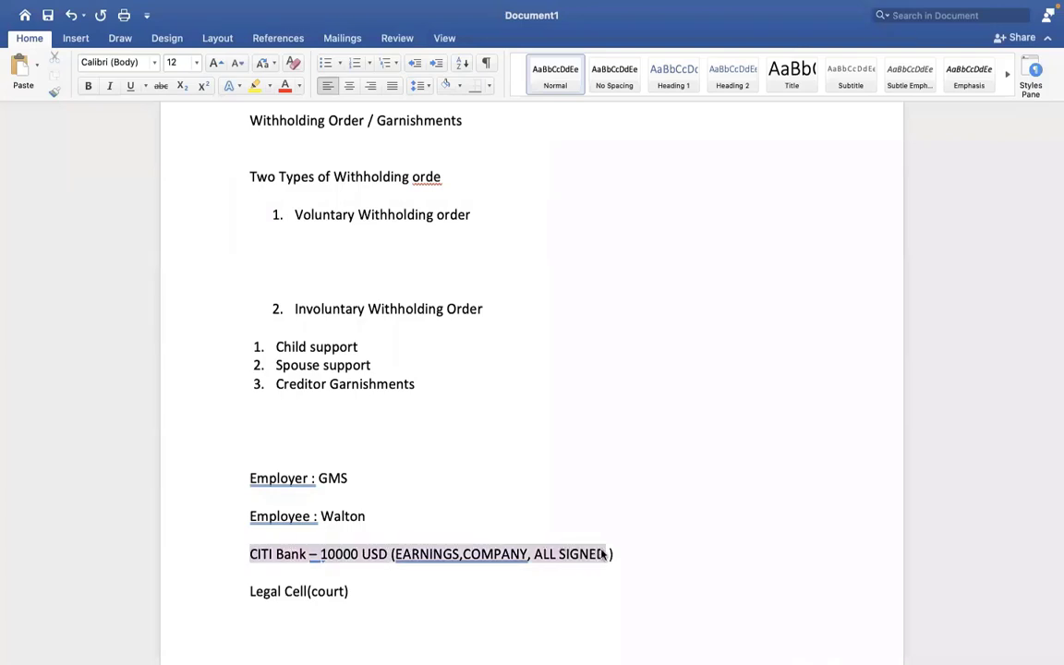
pyautogui.click(386, 513)
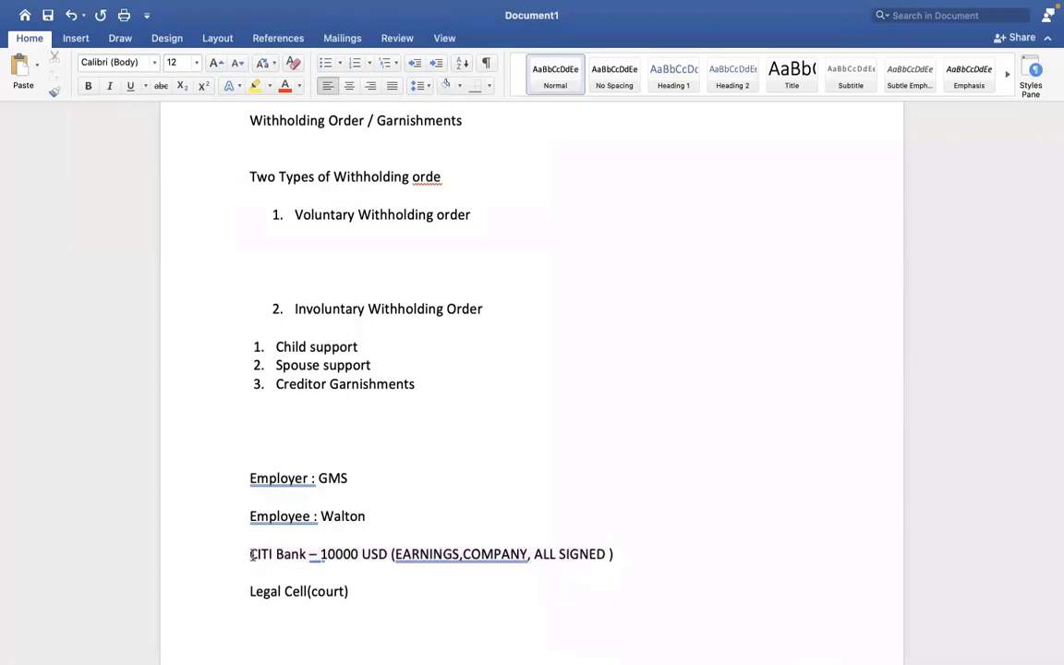
pyautogui.moveTo(250, 553); pyautogui.dragTo(410, 553)
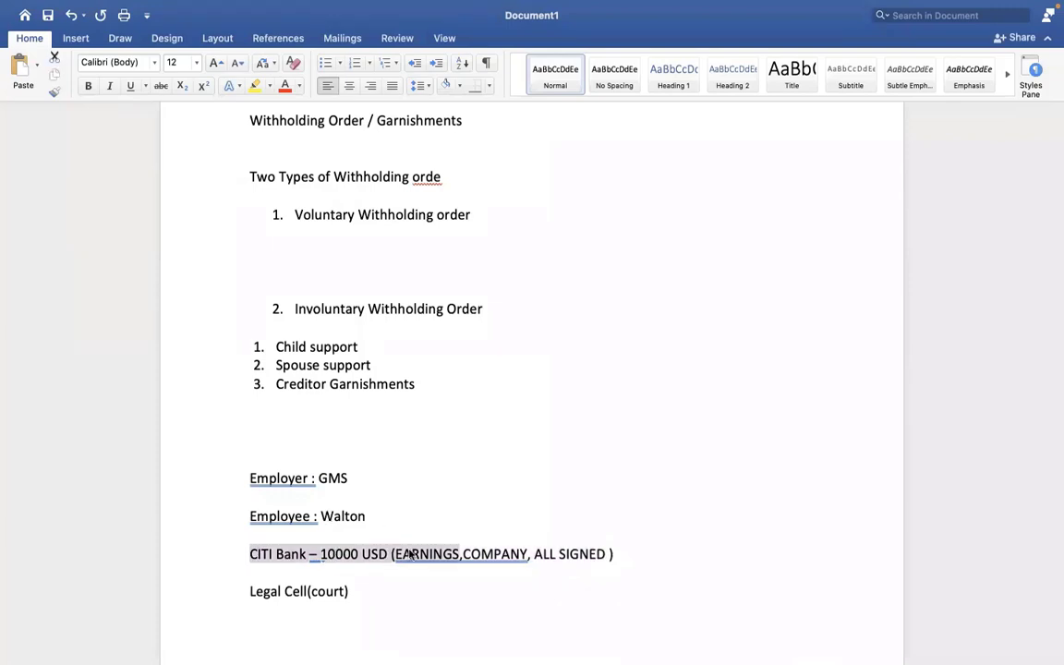
pyautogui.click(355, 593)
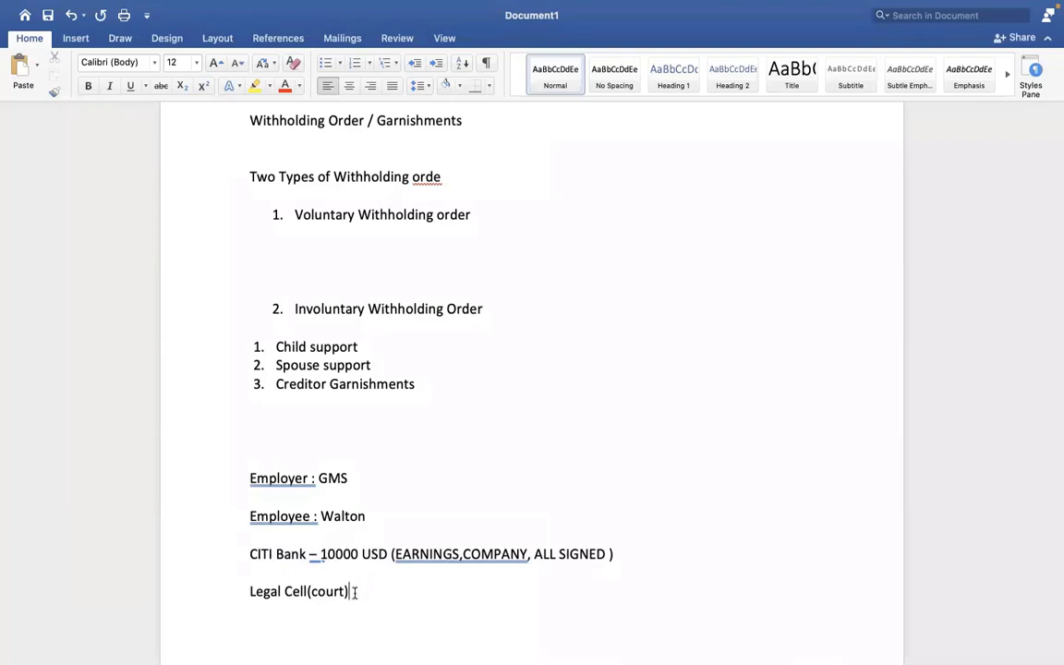
pyautogui.tripleClick(249, 516)
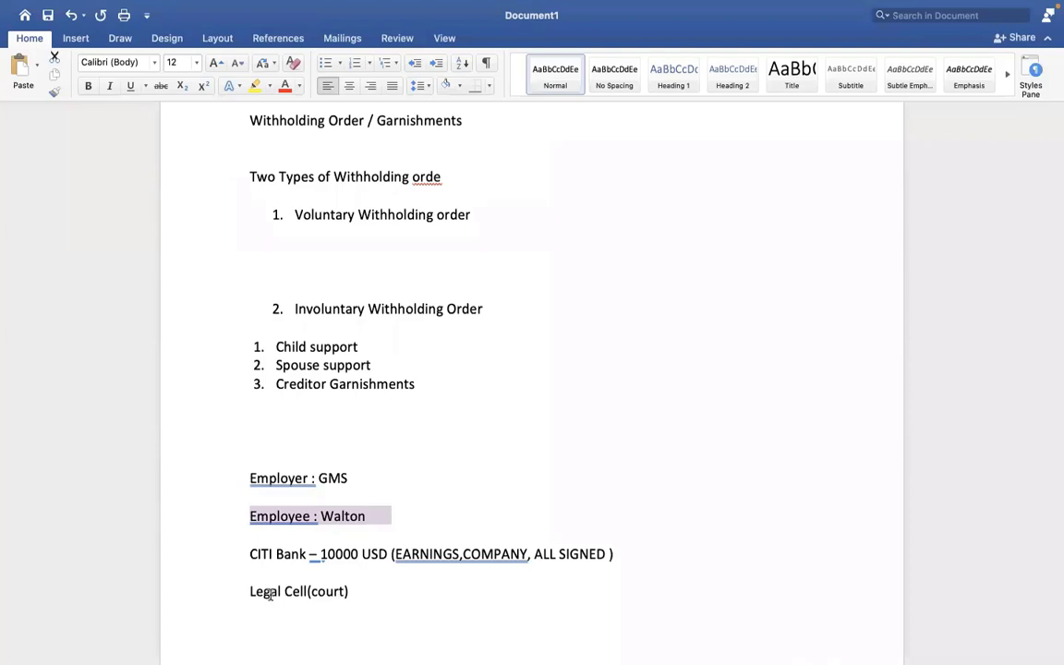
pyautogui.click(76, 39)
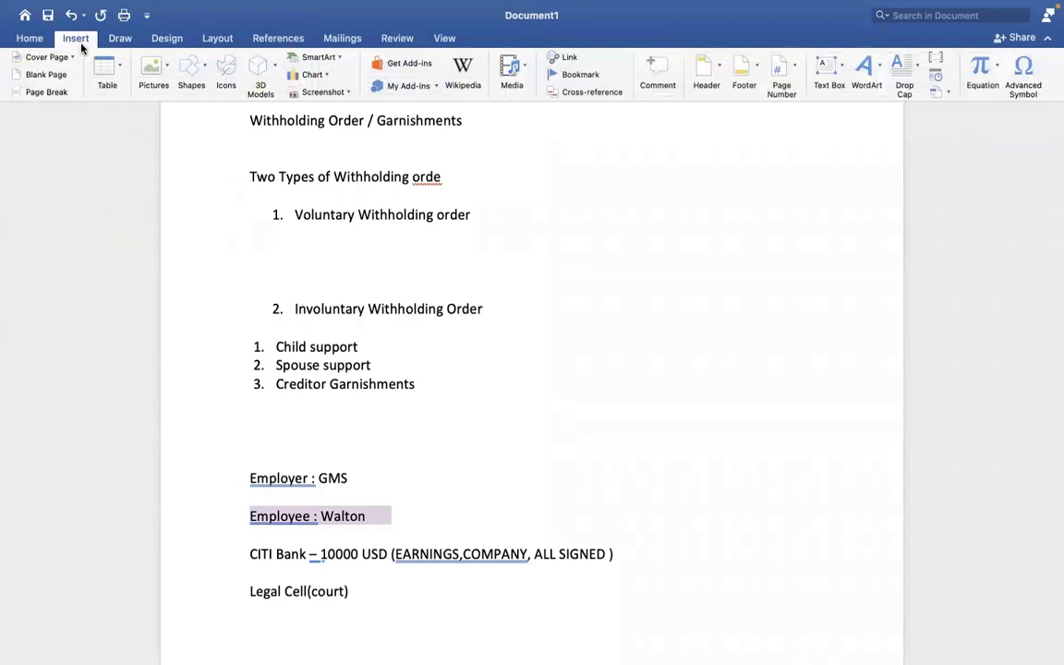
pyautogui.click(189, 72)
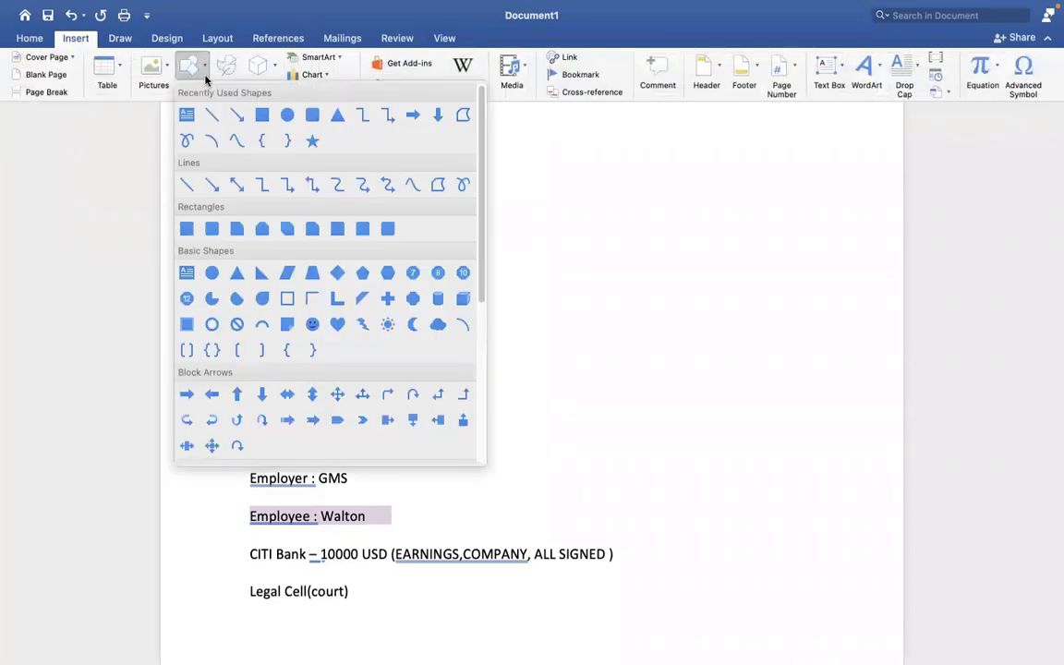
pyautogui.click(213, 139)
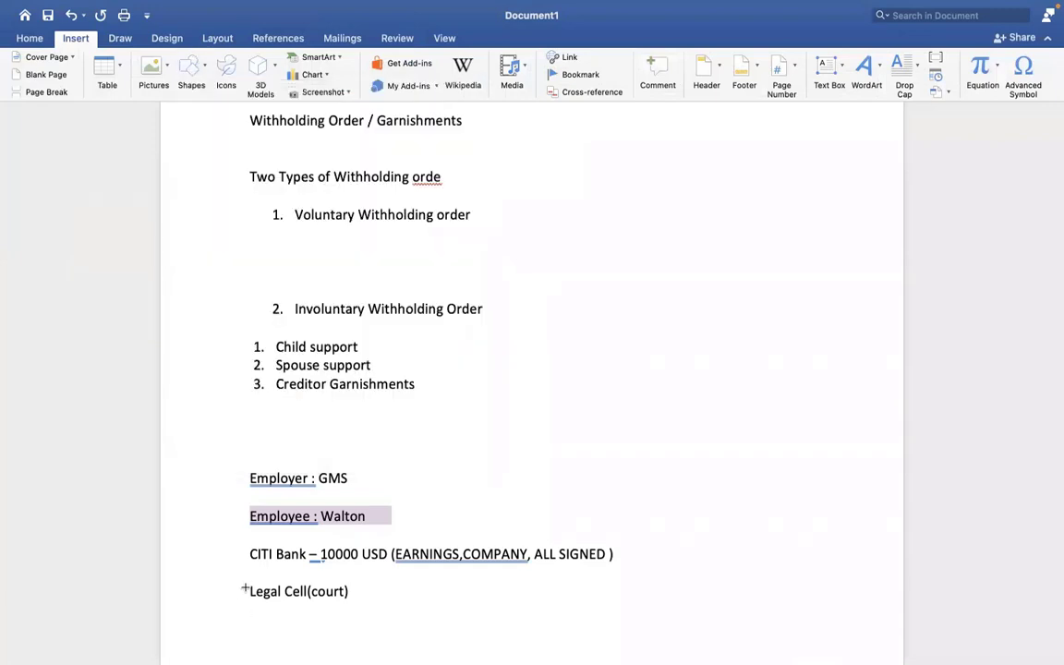
pyautogui.moveTo(243, 588)
pyautogui.mouseDown()
pyautogui.moveTo(211, 545)
pyautogui.moveTo(225, 492)
pyautogui.moveTo(285, 478)
pyautogui.moveTo(204, 475)
pyautogui.moveTo(408, 478)
pyautogui.moveTo(421, 491)
pyautogui.mouseUp()
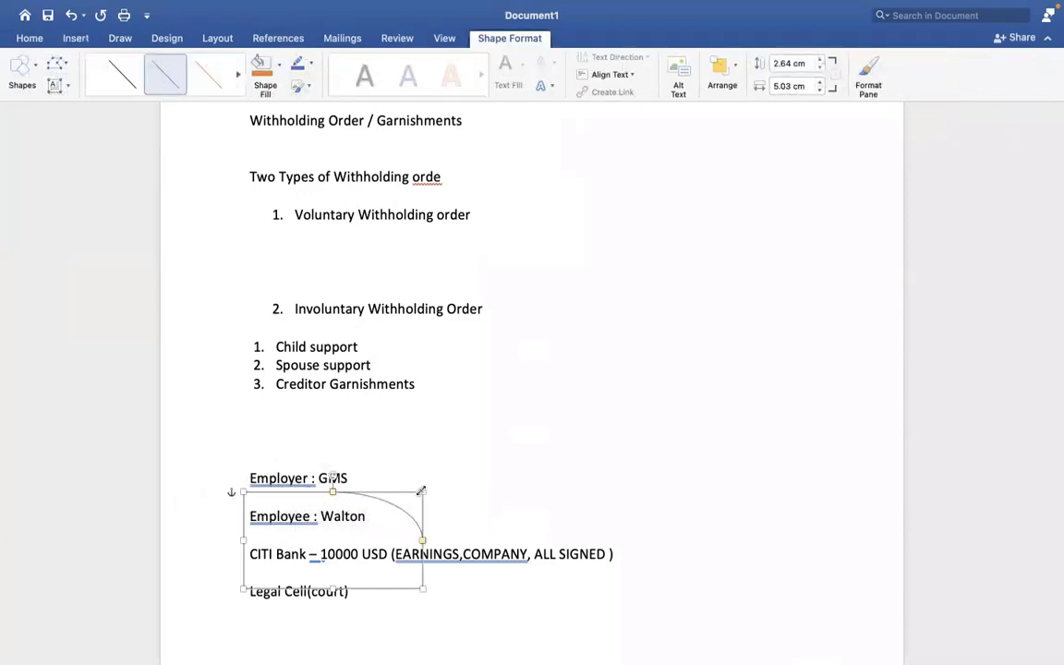
pyautogui.press('Delete')
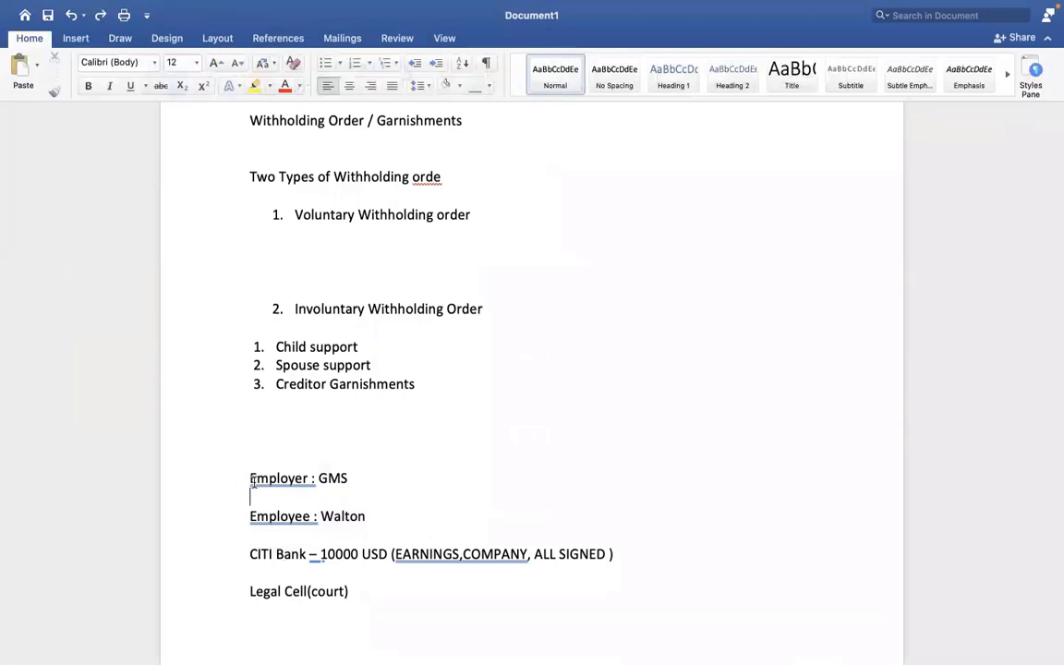
# - Review the court, employee and CITI Bank lines, highlighting each one in turn
pyautogui.click(247, 528)
pyautogui.moveTo(251, 592); pyautogui.dragTo(357, 598)
pyautogui.click(364, 481)
pyautogui.moveTo(387, 515); pyautogui.dragTo(249, 515)
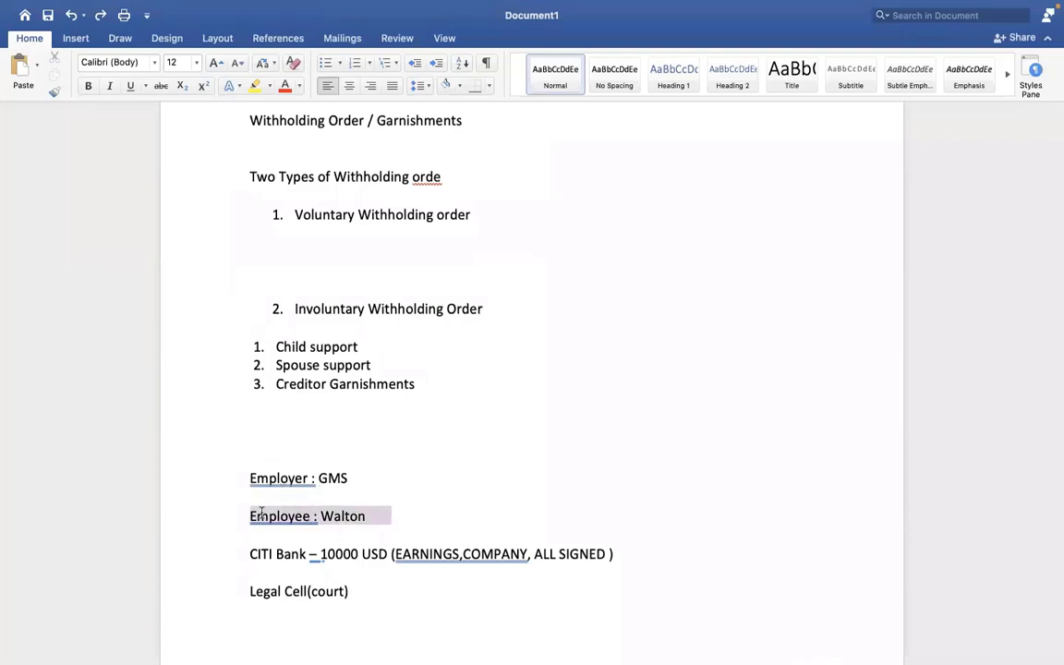
pyautogui.click(439, 523)
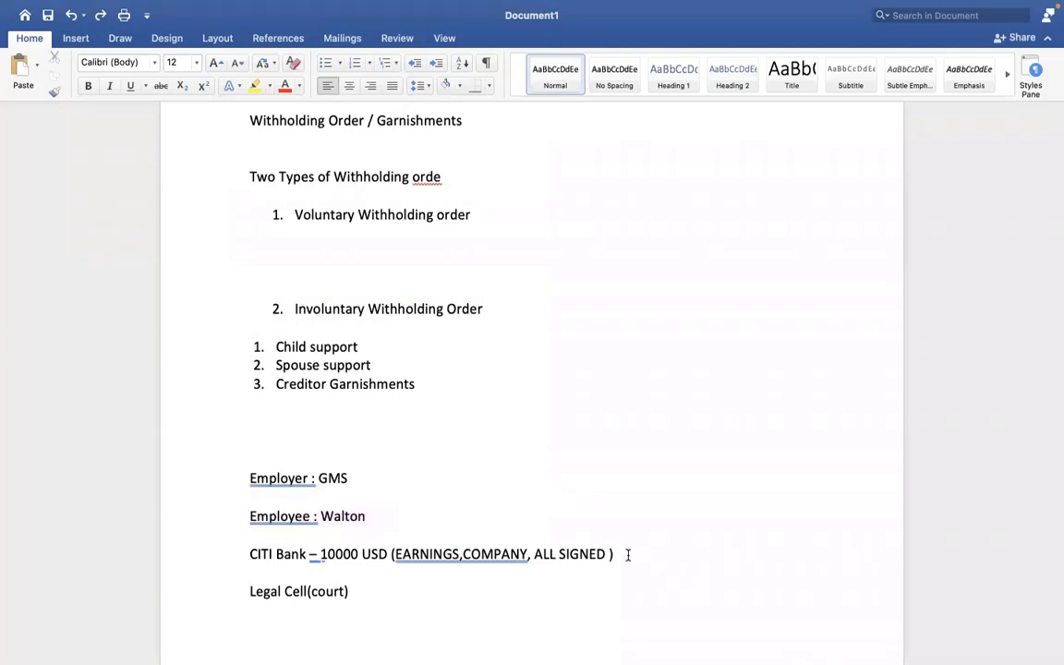
pyautogui.moveTo(629, 553); pyautogui.dragTo(222, 543)
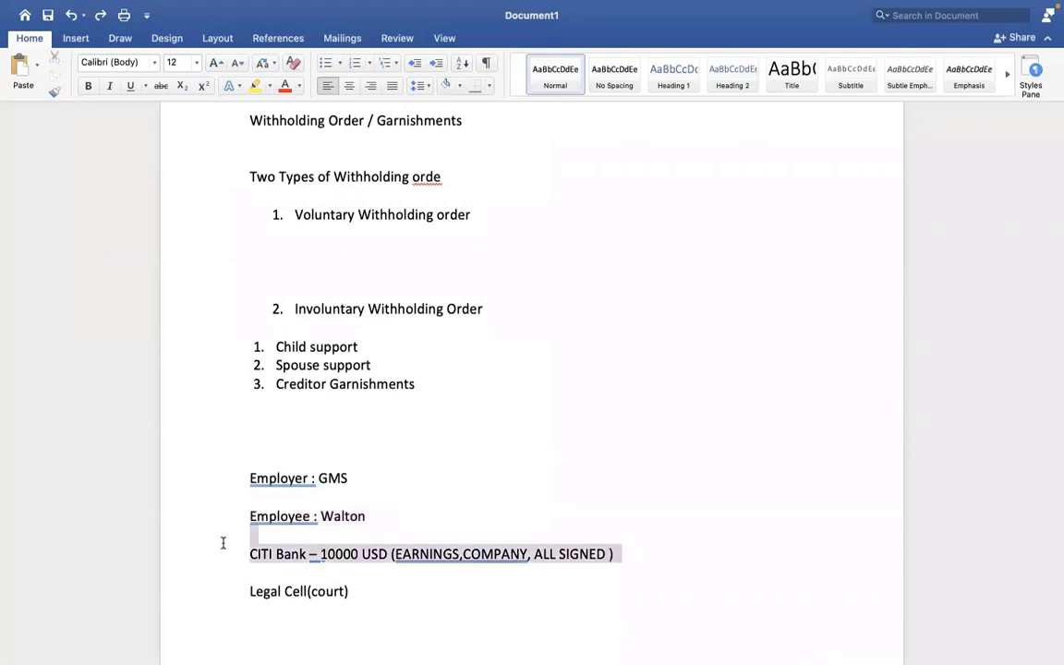
pyautogui.click(389, 588)
pyautogui.moveTo(392, 589); pyautogui.dragTo(285, 591)
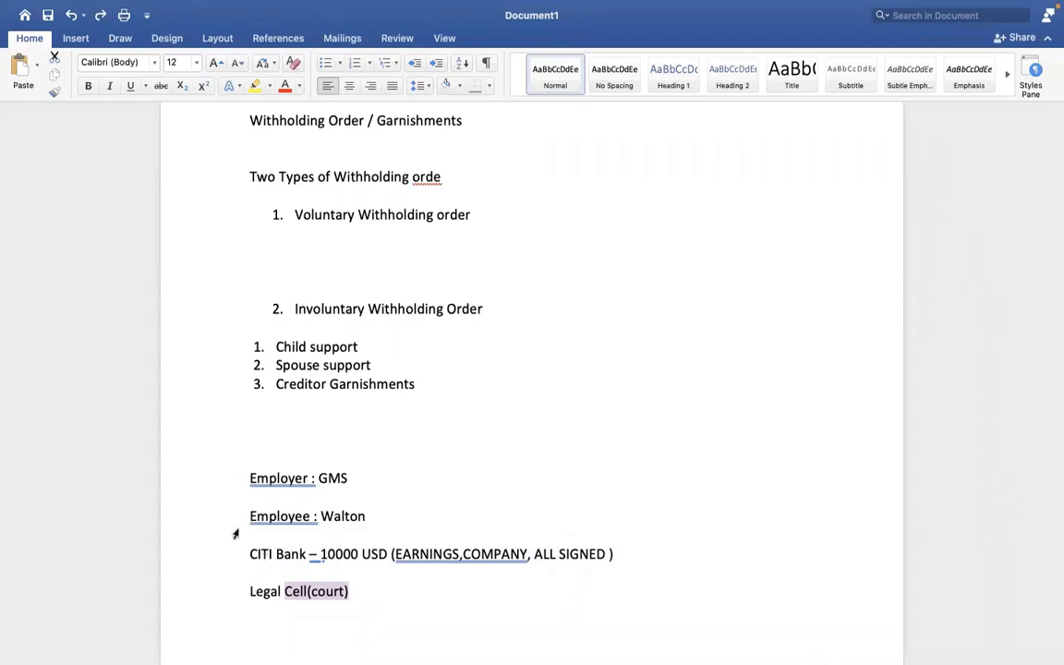
# - Append "– 500 USD" to the "Employer : GMS" line
pyautogui.click(360, 477)
pyautogui.write('- 1')
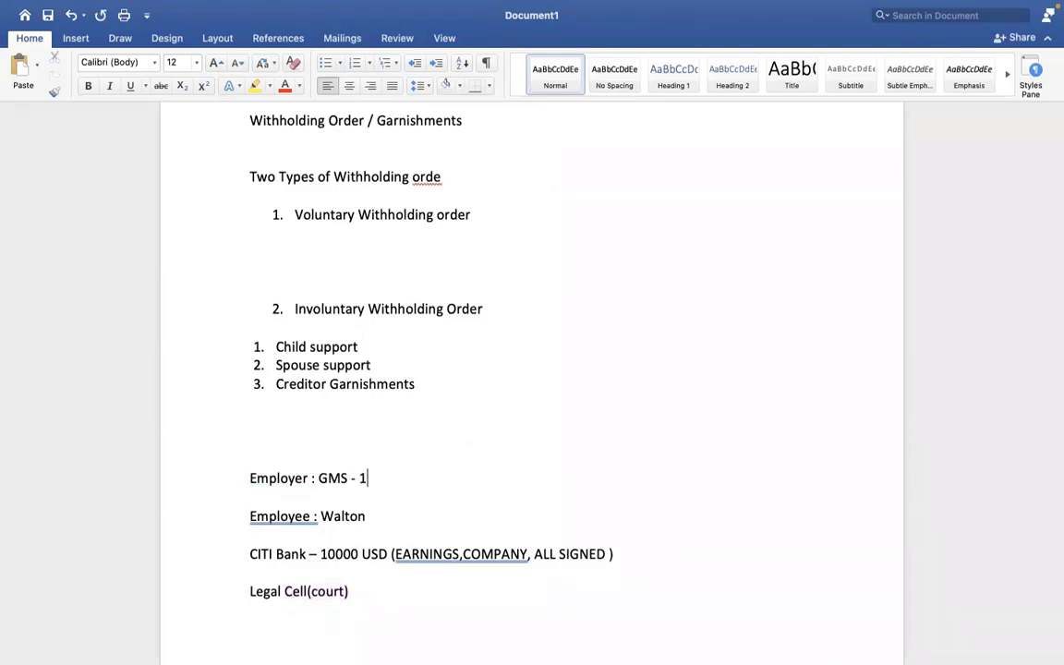
pyautogui.press('BackSpace')
pyautogui.write('500 USD')
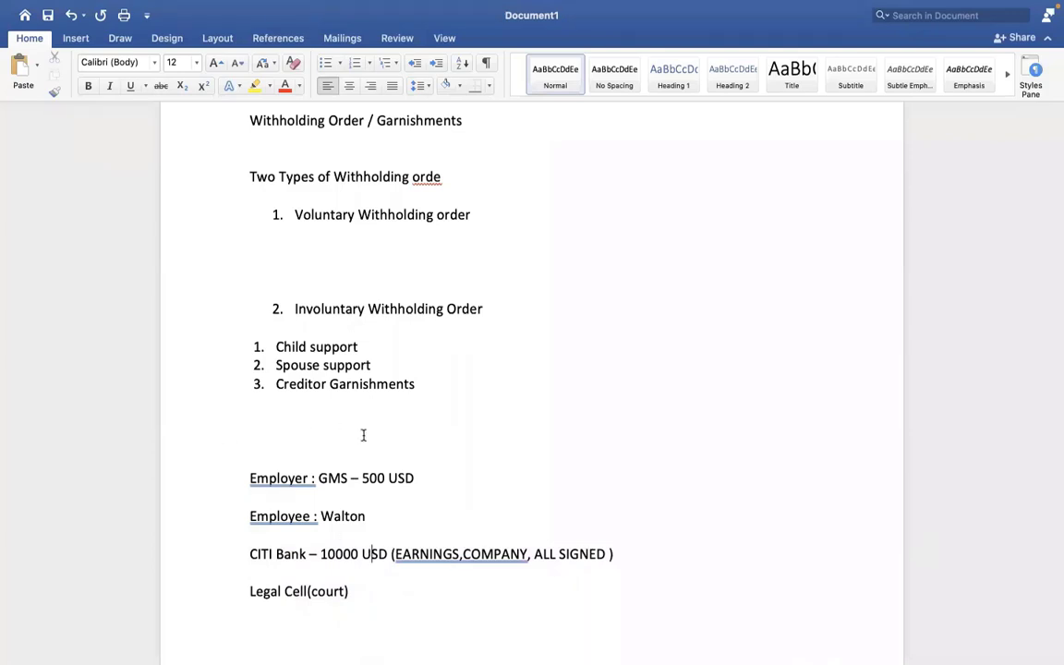
# - Review the employer-to-court example lines, highlighting the employee entry and the whole block
pyautogui.tripleClick(274, 517)
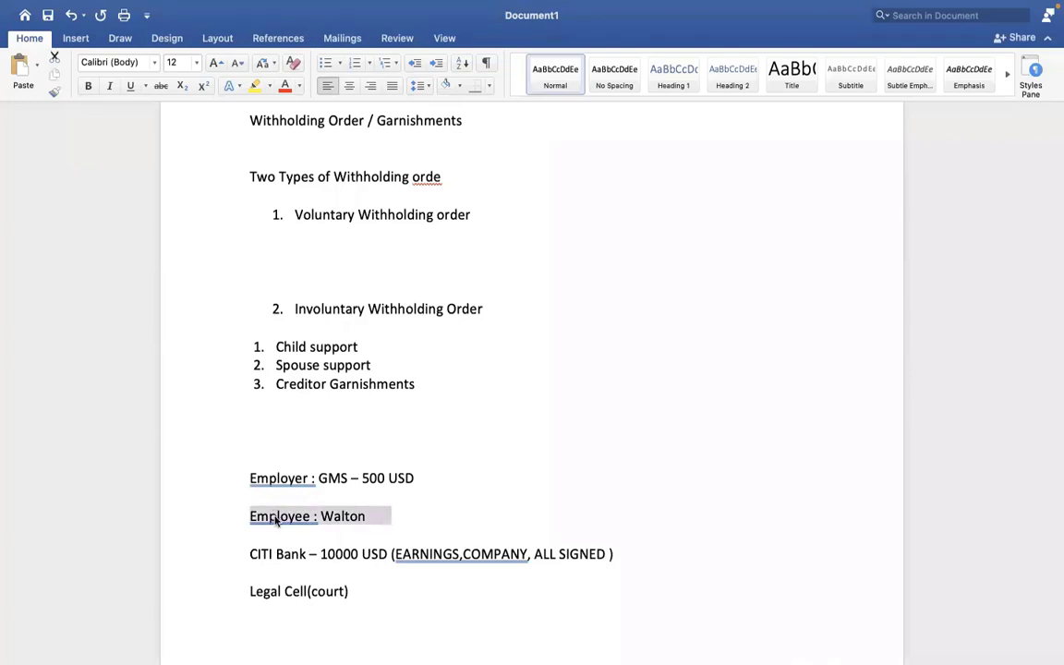
pyautogui.click(315, 515)
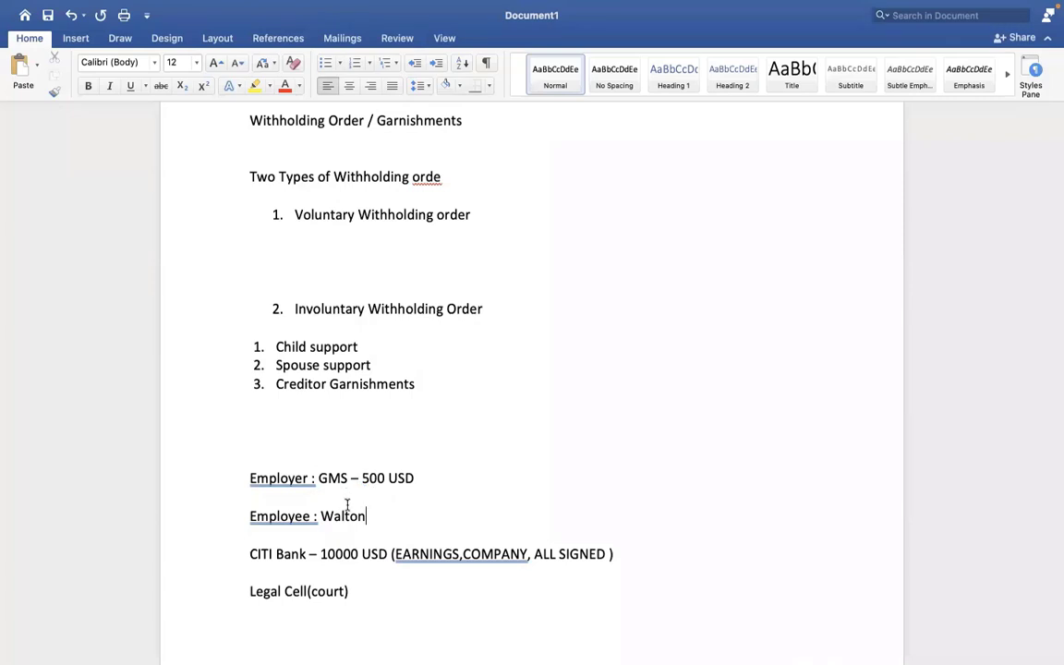
pyautogui.doubleClick(355, 485)
pyautogui.click(371, 516)
pyautogui.moveTo(249, 474); pyautogui.dragTo(362, 584)
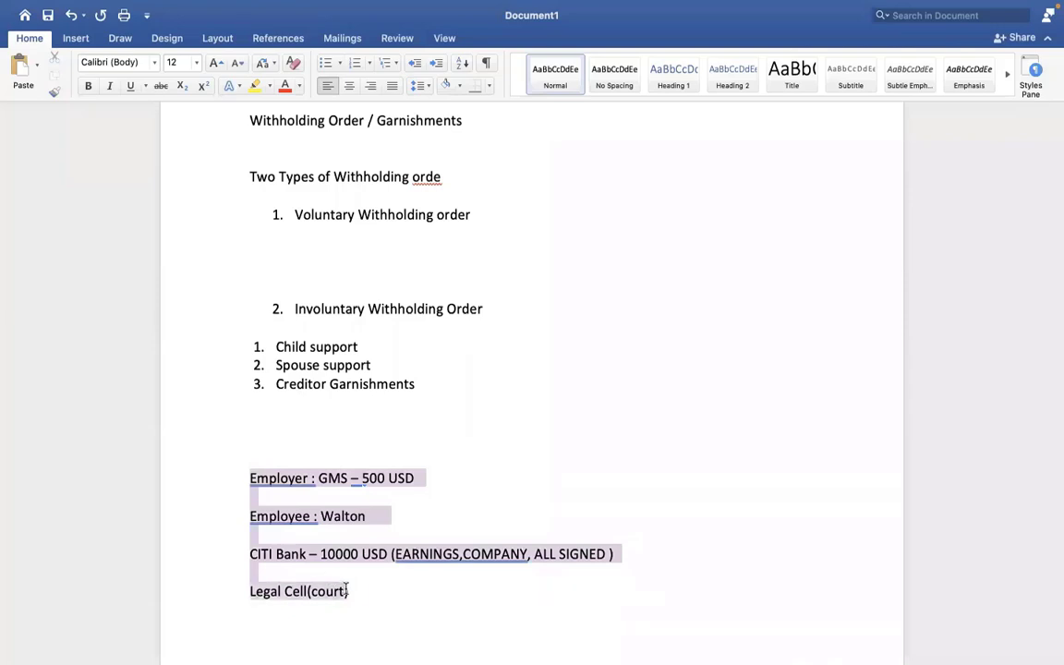
pyautogui.click(404, 499)
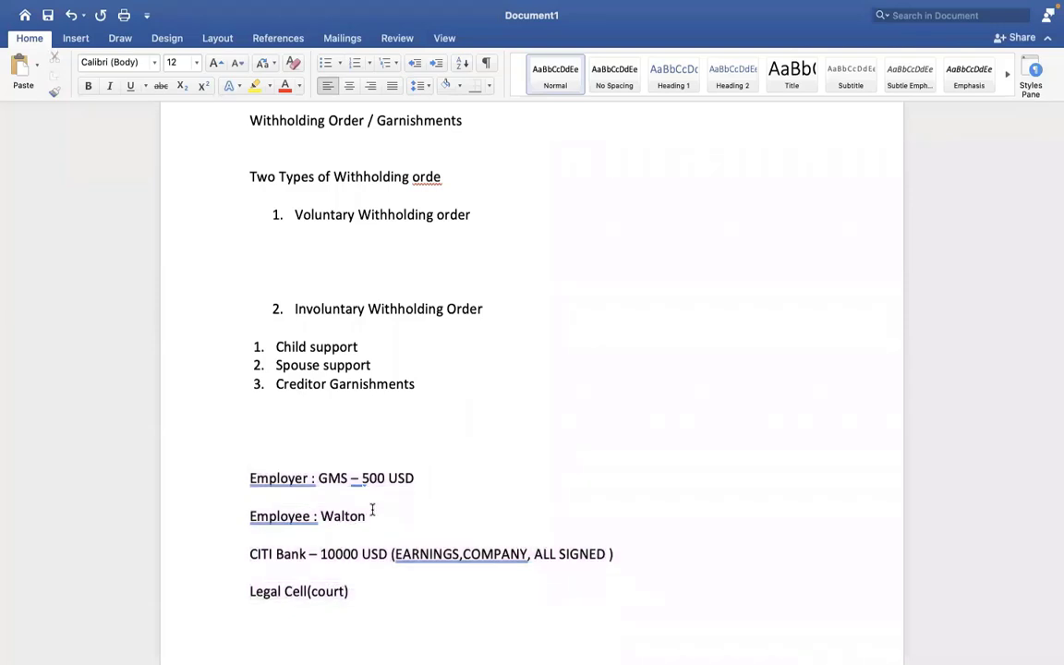
pyautogui.click(415, 487)
pyautogui.moveTo(384, 516); pyautogui.dragTo(321, 516)
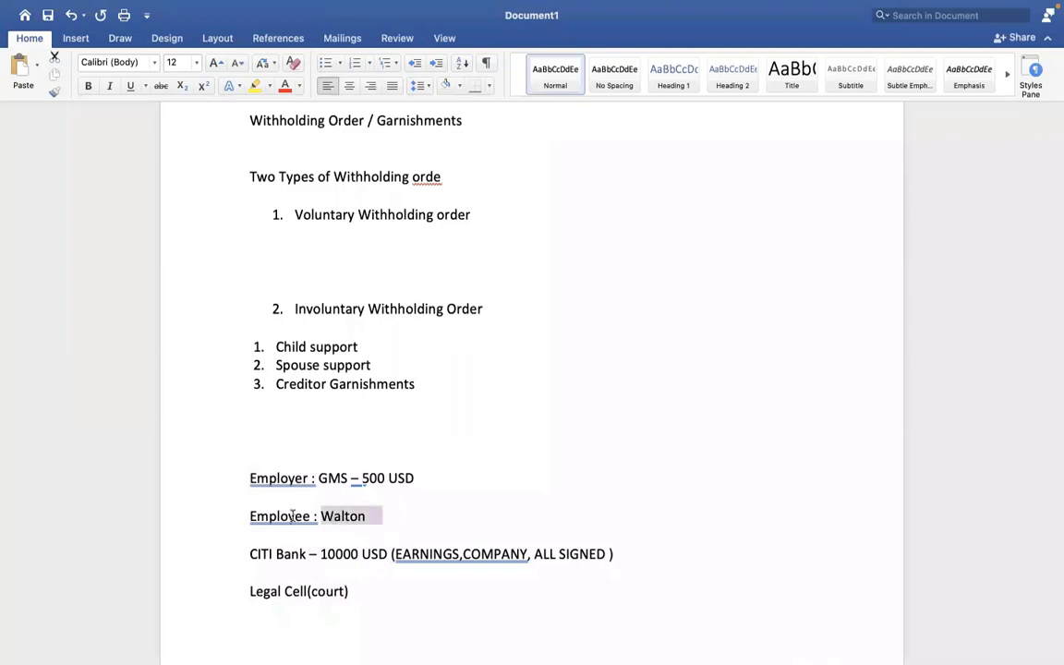
# - Insert blank lines below "Legal Cell(court)" and start a list of order details there with "Order number"
pyautogui.click(383, 598)
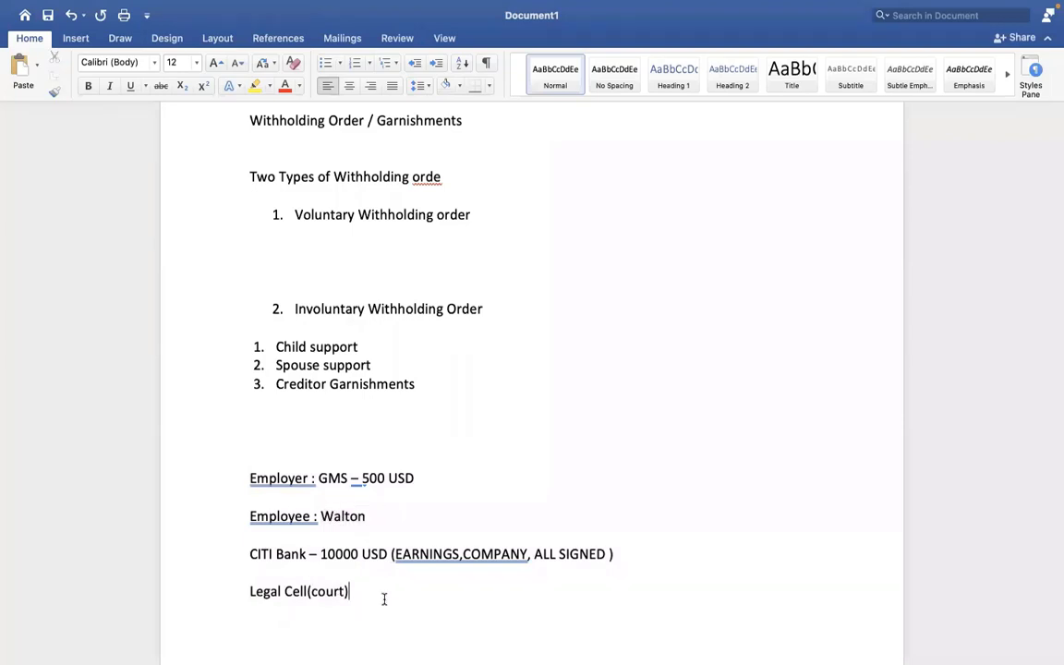
pyautogui.press('Return')
pyautogui.press('Return')
pyautogui.press('Return')
pyautogui.press('Return')
pyautogui.press('Return')
pyautogui.press('Return')
pyautogui.press('Return')
pyautogui.press('Return')
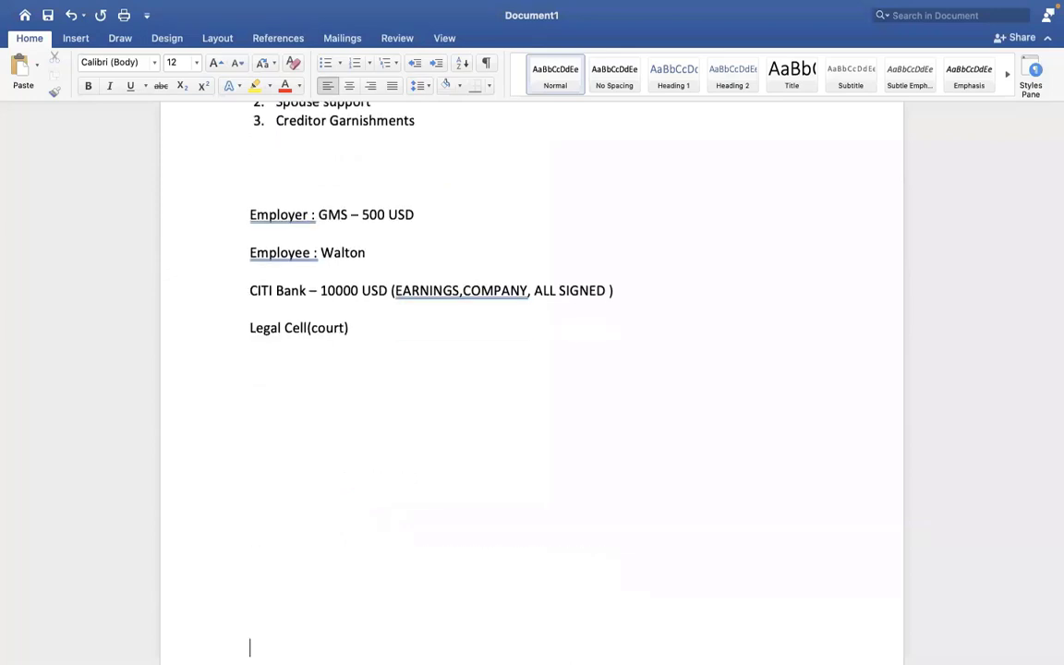
pyautogui.click(258, 401)
pyautogui.write('order number')
pyautogui.press('Return')
# - Add the lines "Effective date of order" and "Order issued" below "Order number"
pyautogui.write('effective date of orde')
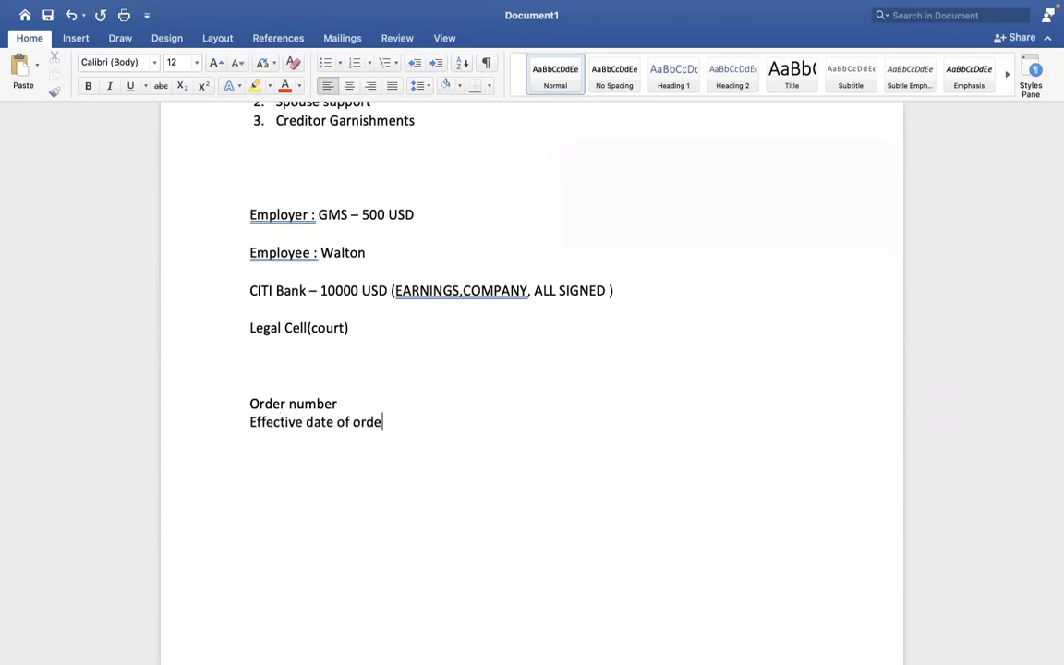
pyautogui.write('r')
pyautogui.press('Return')
pyautogui.write('order issue')
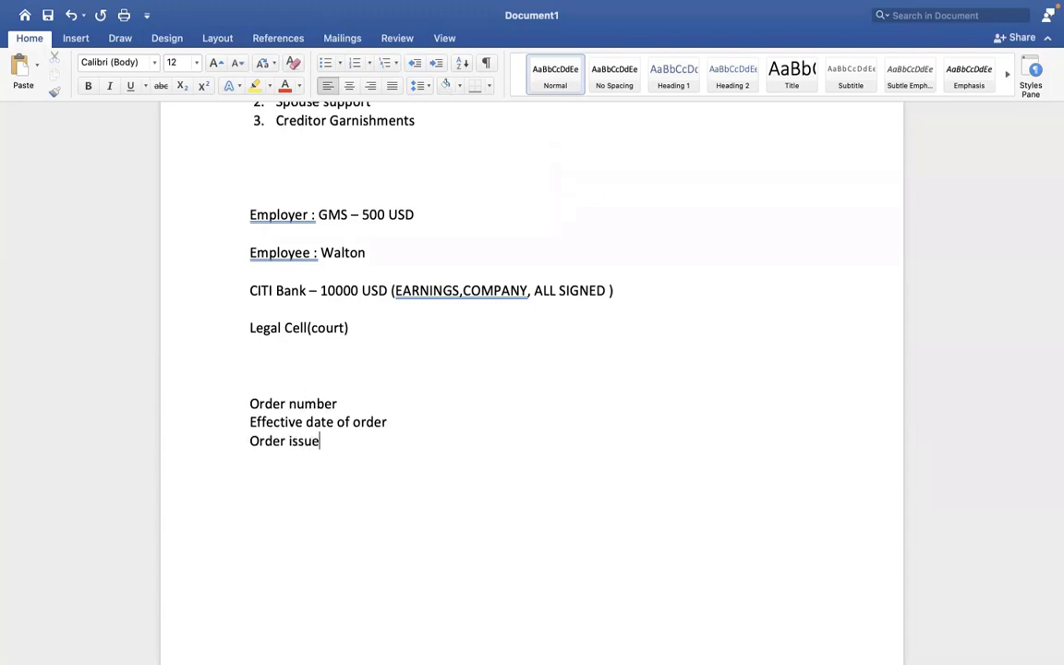
pyautogui.press('BackSpace')
pyautogui.write('ed')
pyautogui.press('Return')
# - Add the lines "What tis the total debt amount" and "Lump sup/ ongoing" to the order details list
pyautogui.write('what tis th')
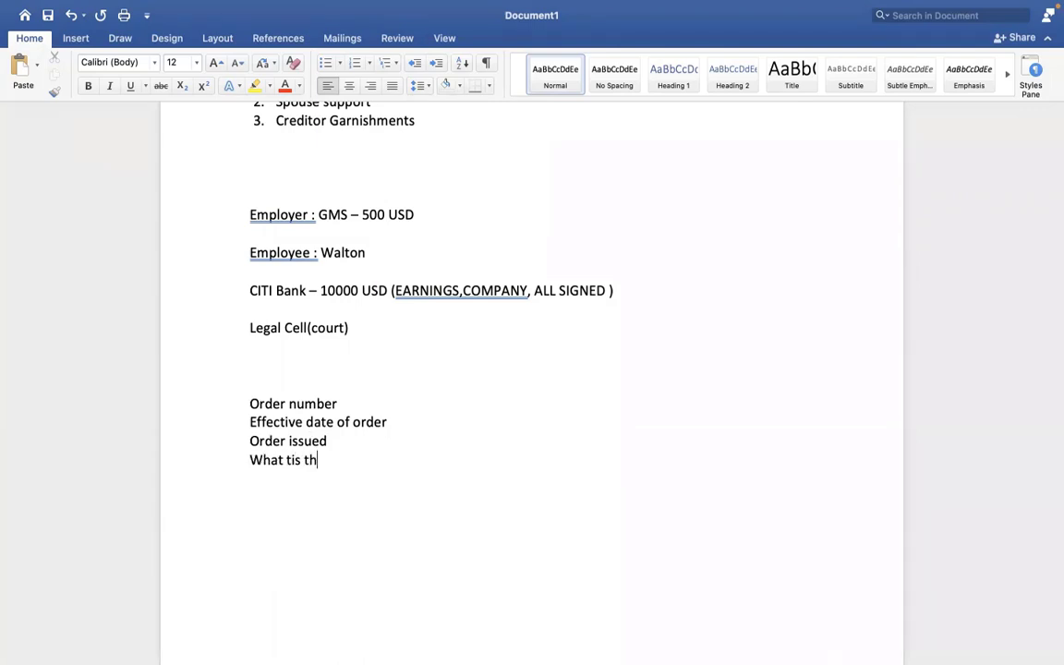
pyautogui.write('e total debt amount')
pyautogui.press('Return')
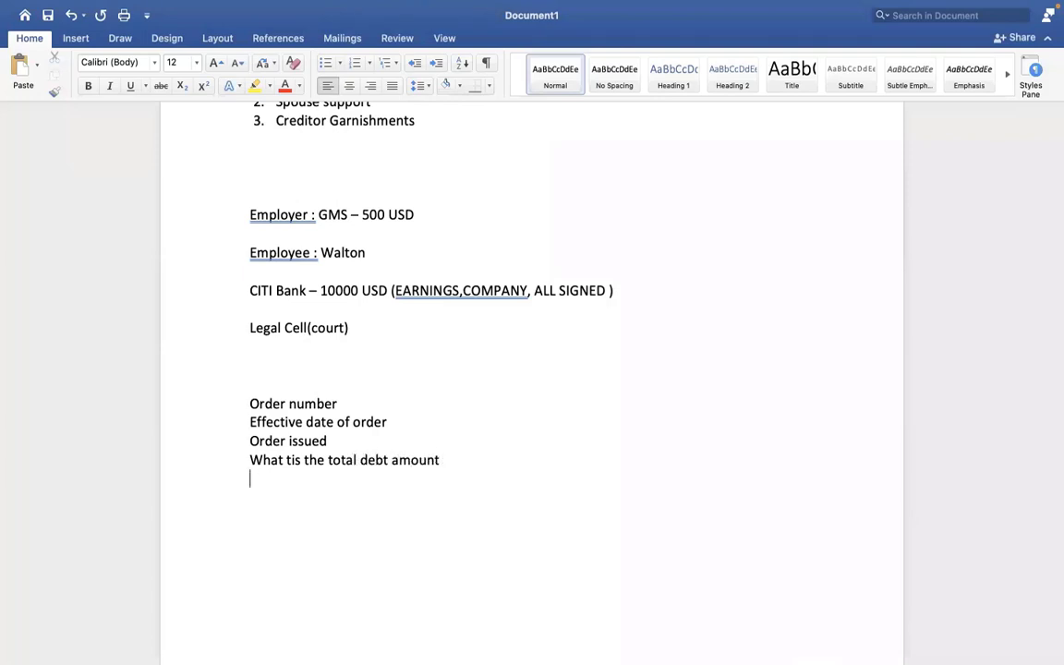
pyautogui.write('lump sup/ omgoing')
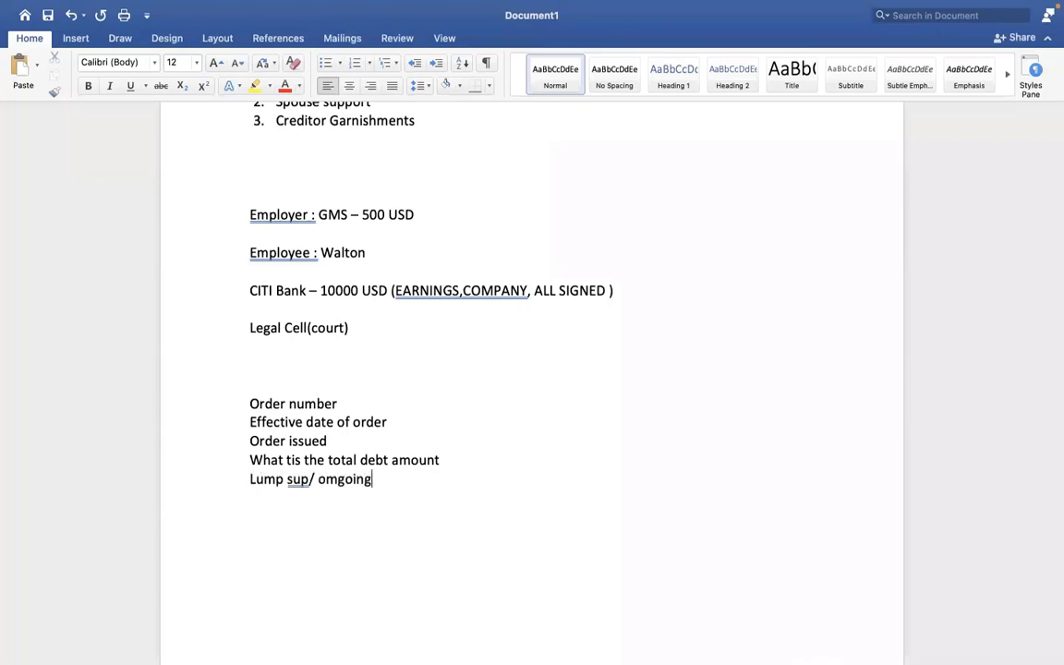
pyautogui.press('Return')
pyautogui.click(337, 480)
pyautogui.press('BackSpace')
pyautogui.write('n')
pyautogui.press('BackSpace')
pyautogui.click(378, 485)
pyautogui.press('Return')
# - Add the lines "What is the maximum amount we can hold per pay check" and "What is the employer fees"
pyautogui.write('What is the ma')
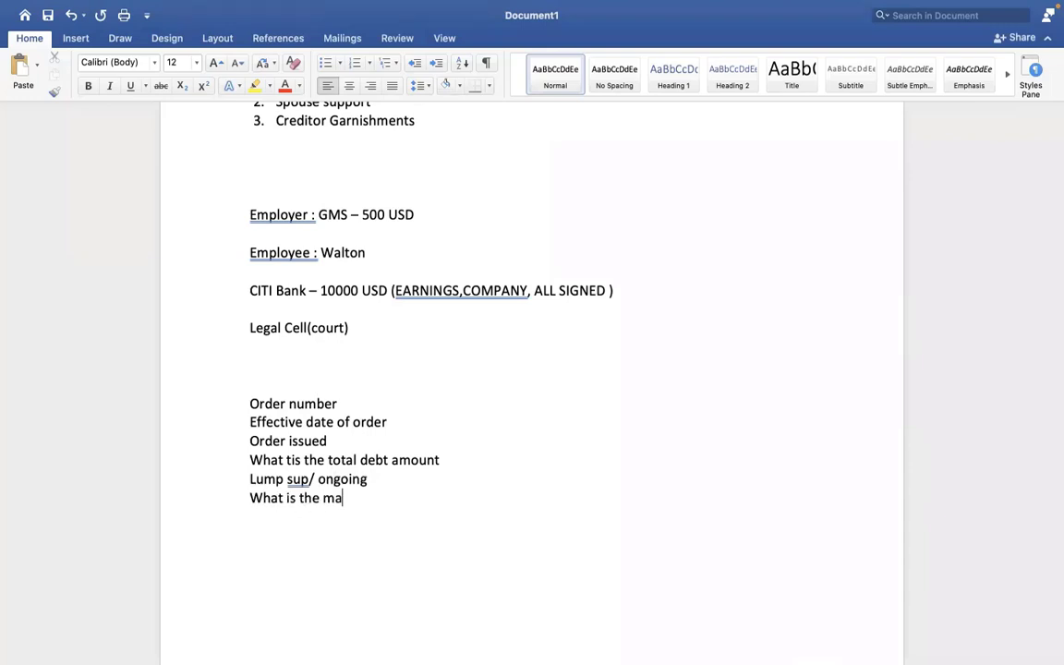
pyautogui.write('ximum amou')
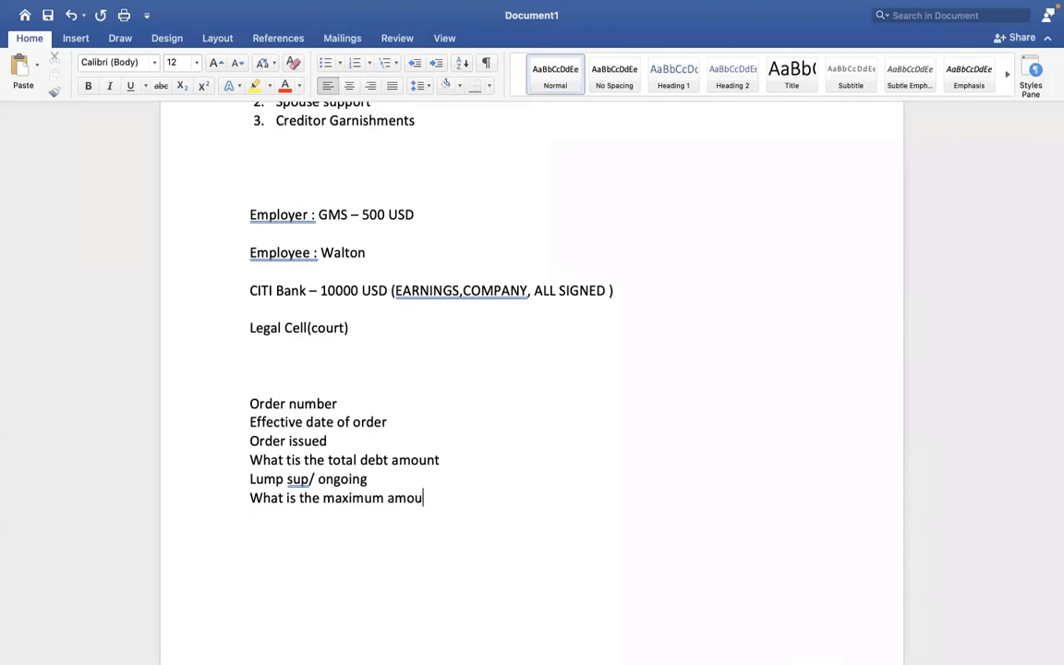
pyautogui.write('nt we can hold pe')
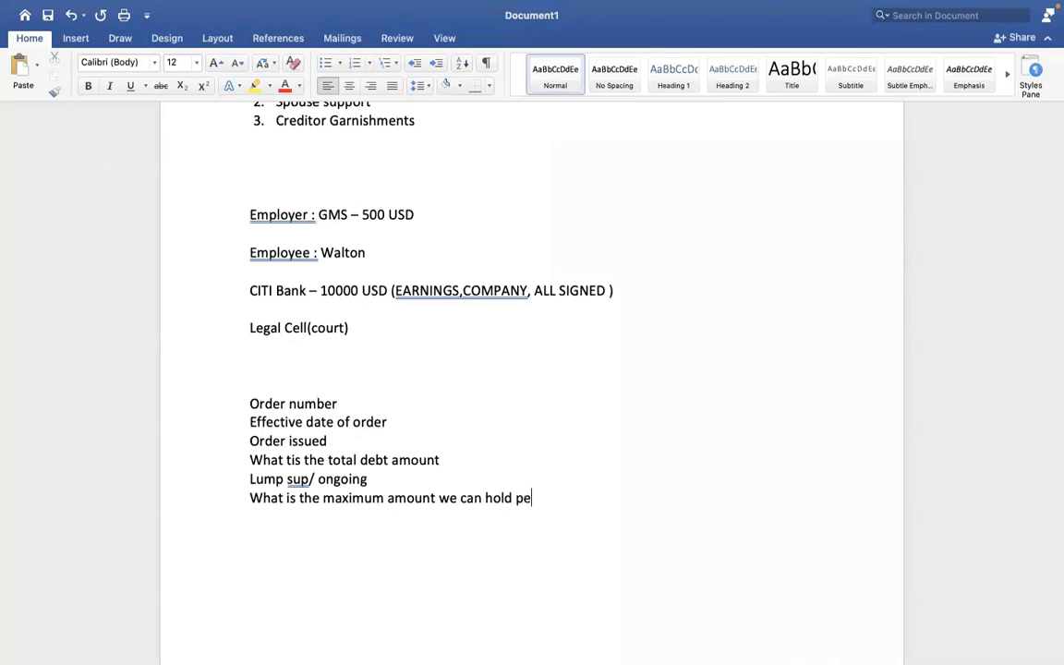
pyautogui.write('r pay check')
pyautogui.press('Return')
pyautogui.write('w')
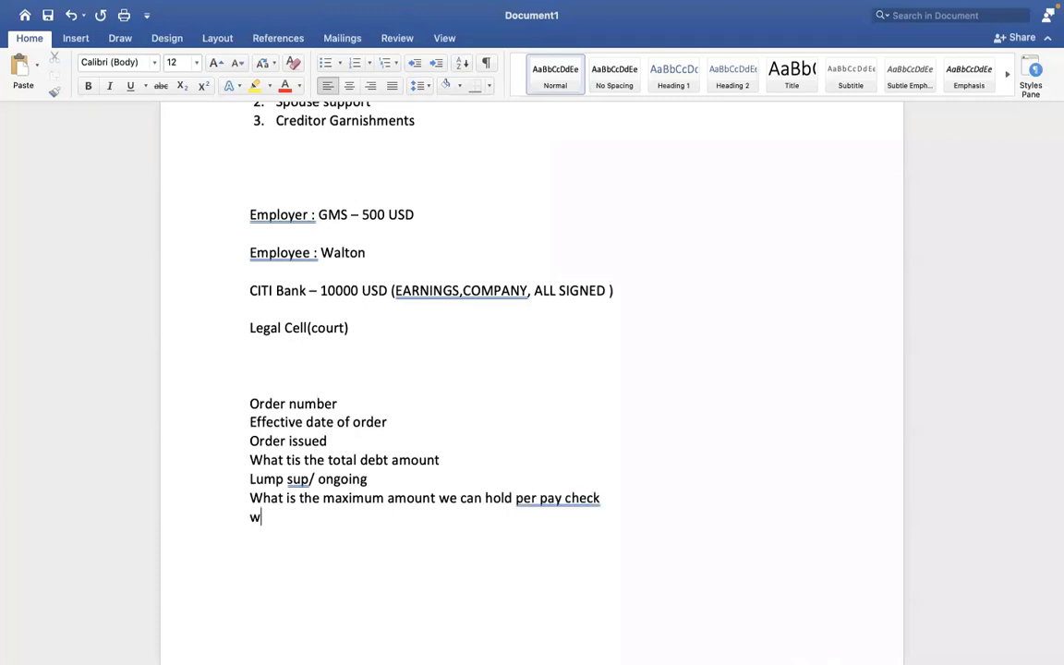
pyautogui.write('hat is the employer ')
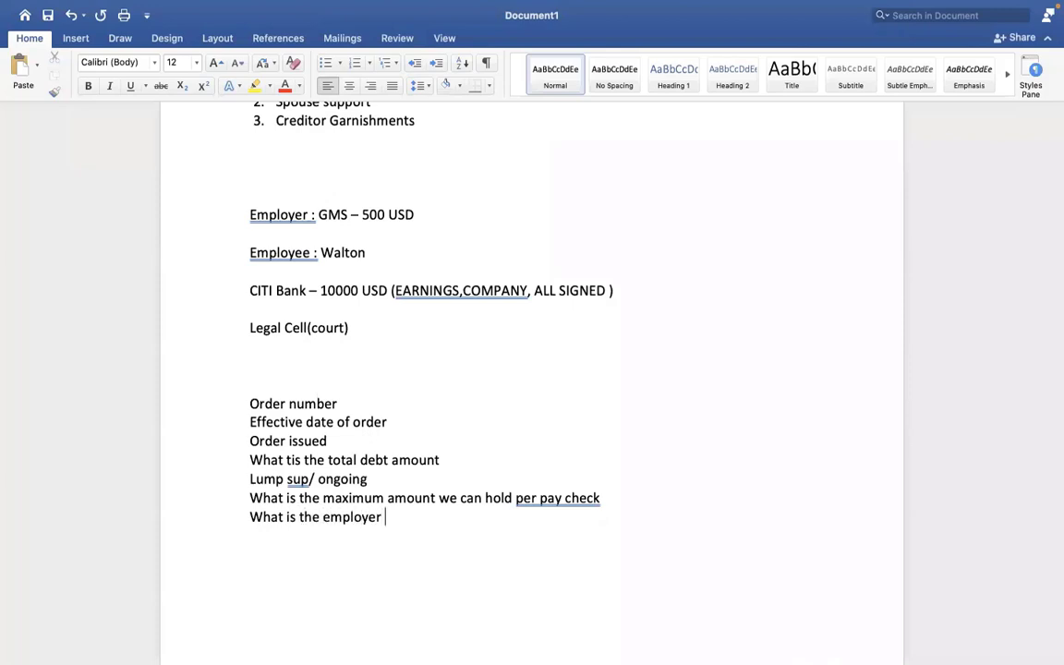
pyautogui.write('fees')
pyautogui.press('Return')
# - Review the complete list of order details from "Order number" to the employer fees line, highlighting all of it
pyautogui.moveTo(256, 398); pyautogui.dragTo(423, 512)
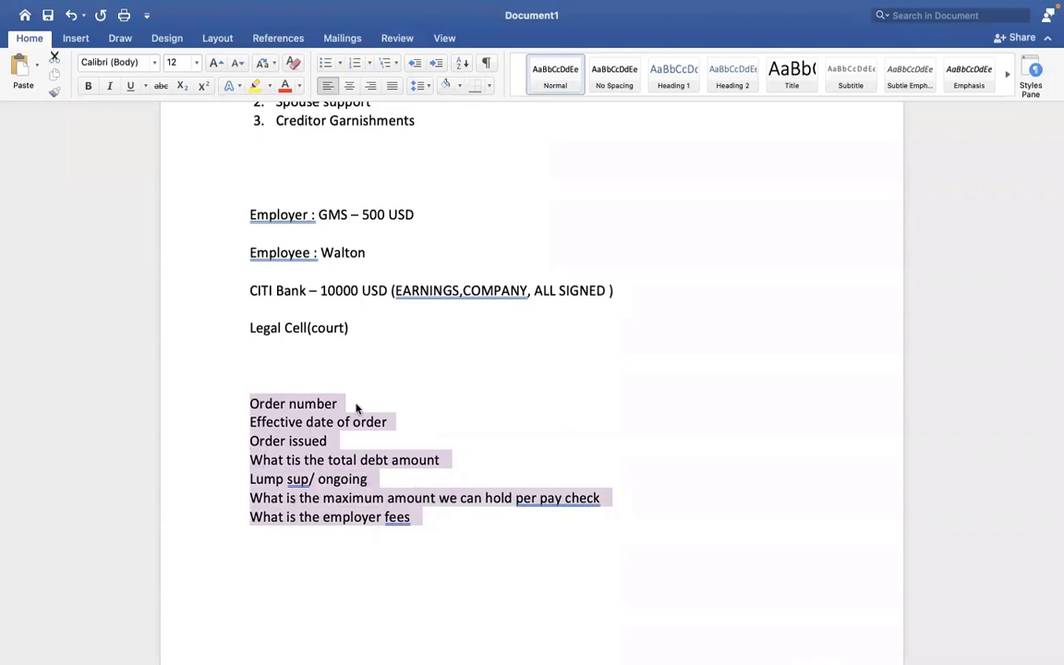
pyautogui.click(360, 462)
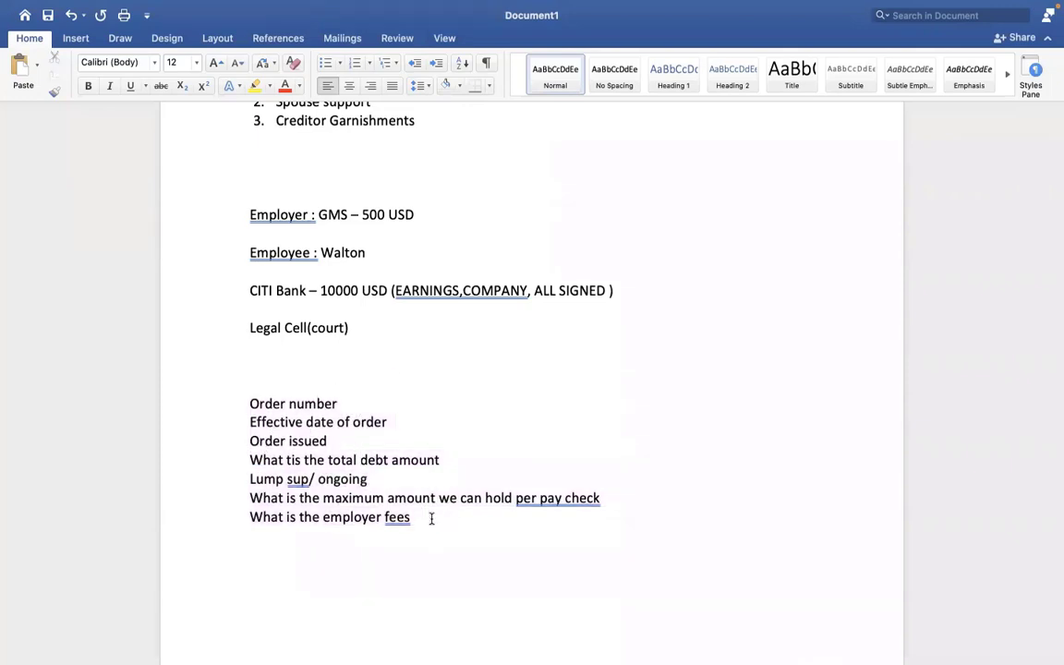
pyautogui.moveTo(420, 518); pyautogui.dragTo(256, 413)
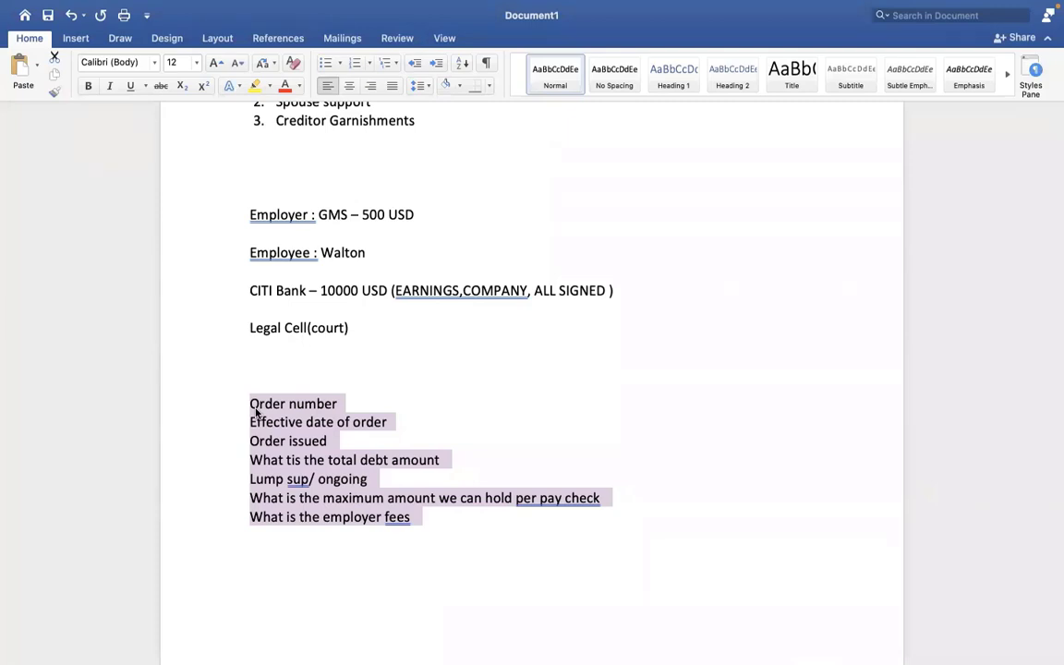
pyautogui.click(462, 444)
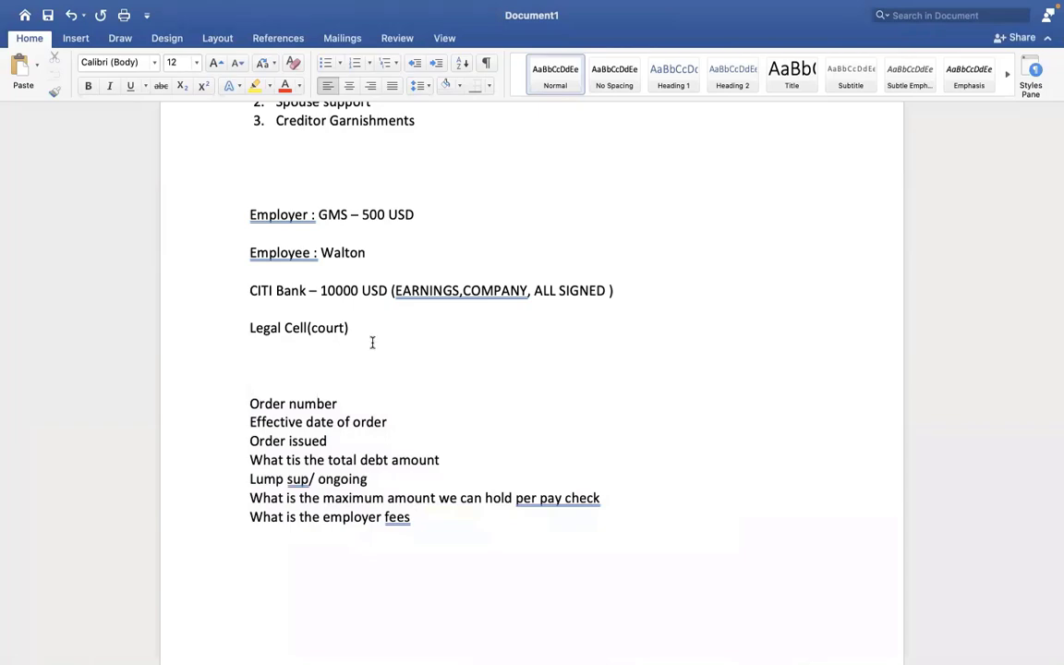
pyautogui.click(371, 342)
# - Switch to Workday, keep the expiring session active and point out the worker's name on the employee profile
pyautogui.hotkey('ctrl', 'Right')
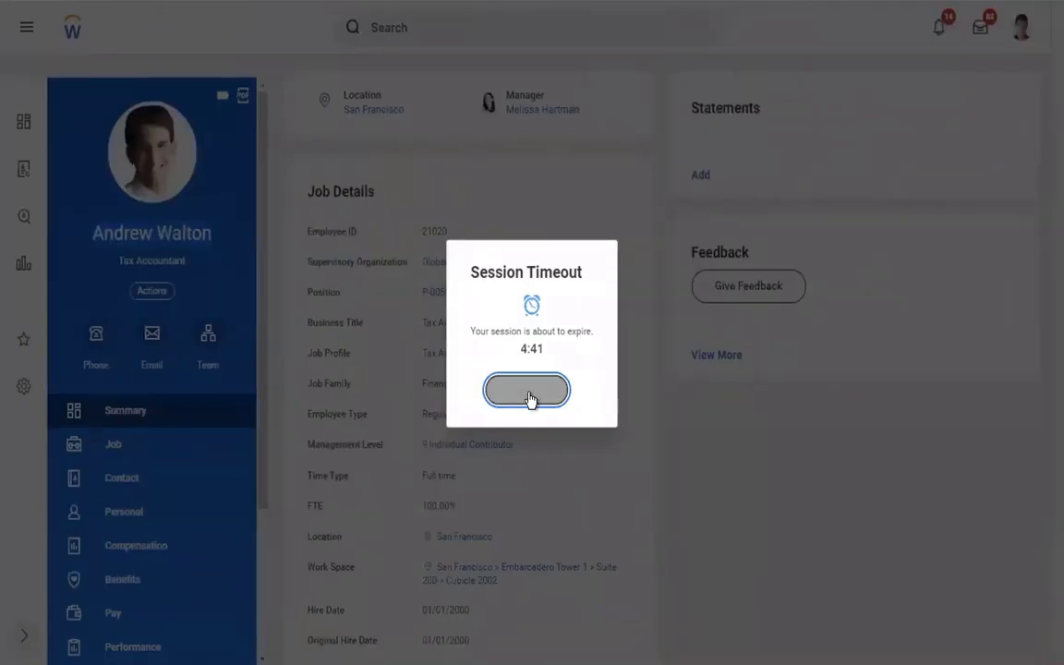
pyautogui.click(528, 392)
pyautogui.moveTo(214, 234); pyautogui.dragTo(90, 235)
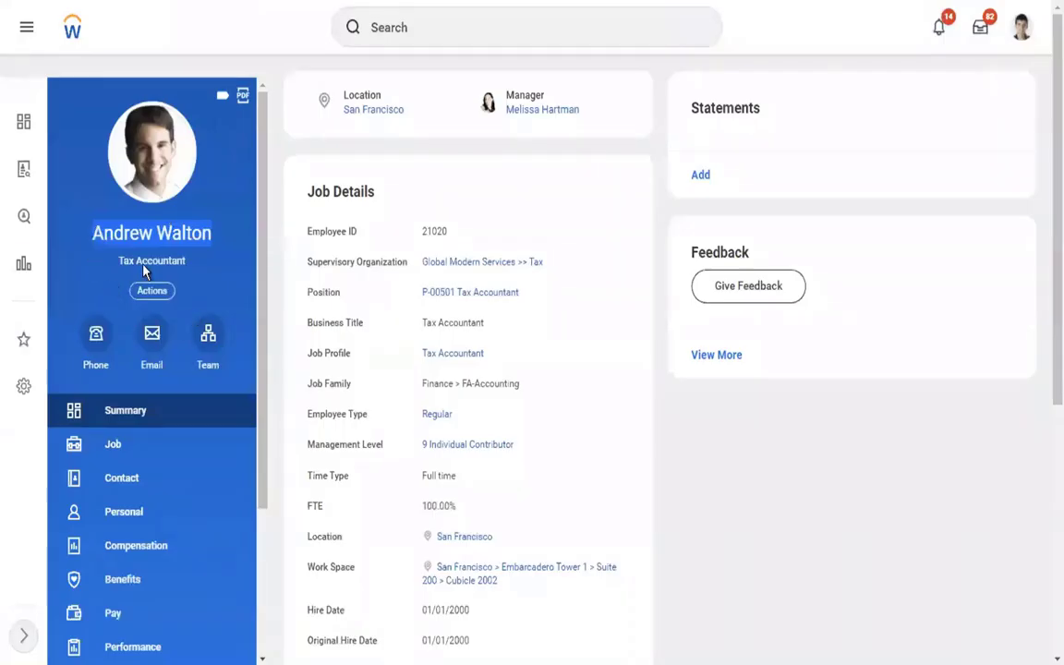
pyautogui.click(659, 486)
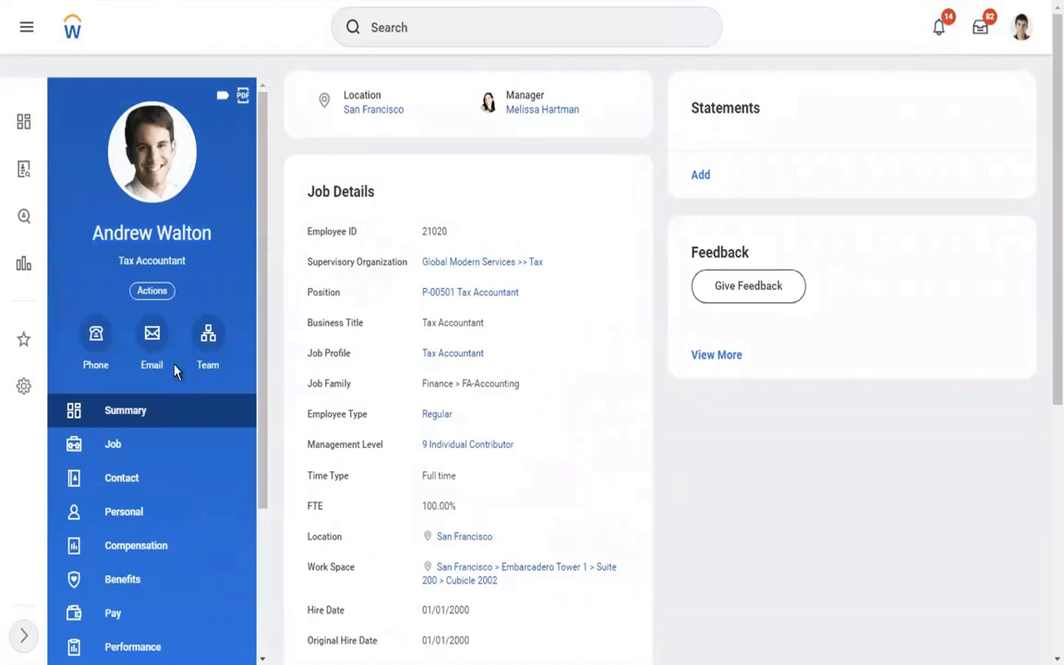
# - Check the worker's payroll results by period, and open the withholding orders in the pay information
pyautogui.click(114, 612)
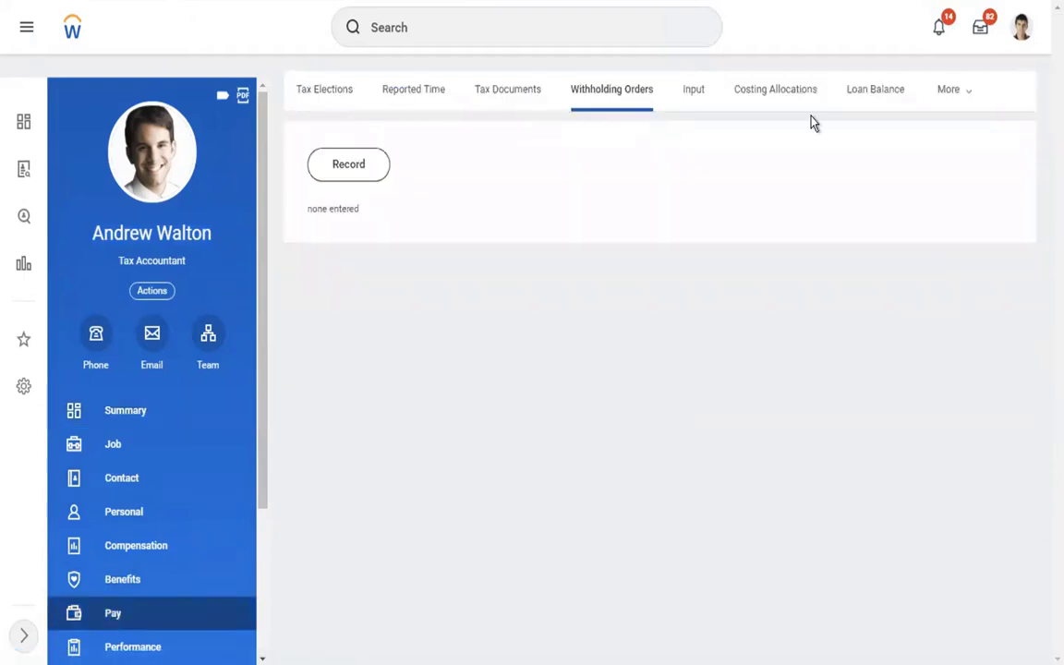
pyautogui.click(928, 89)
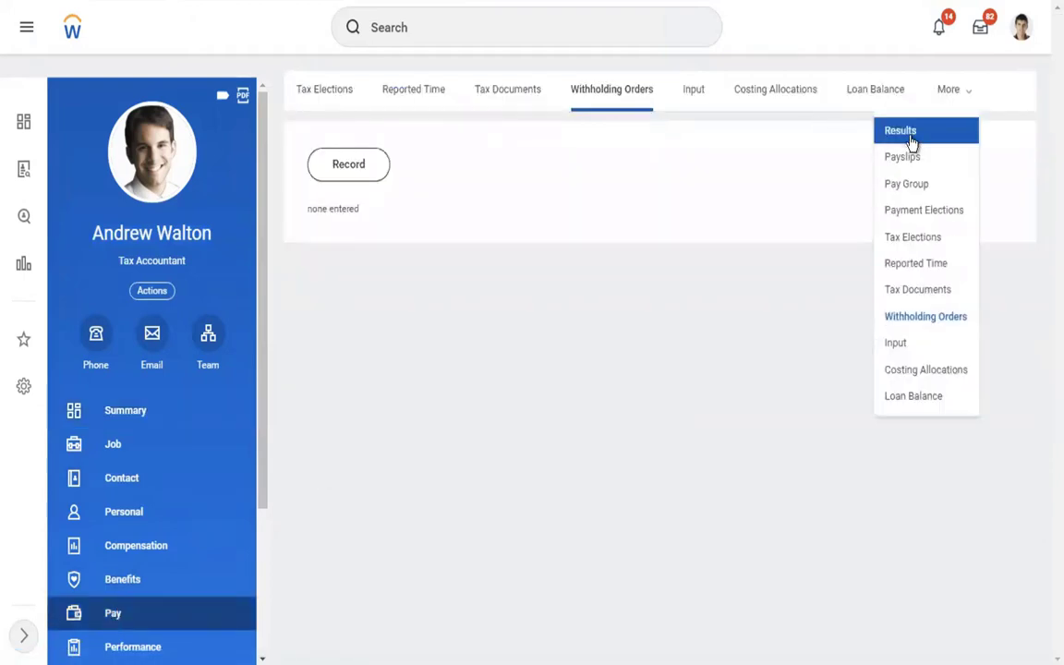
pyautogui.click(910, 132)
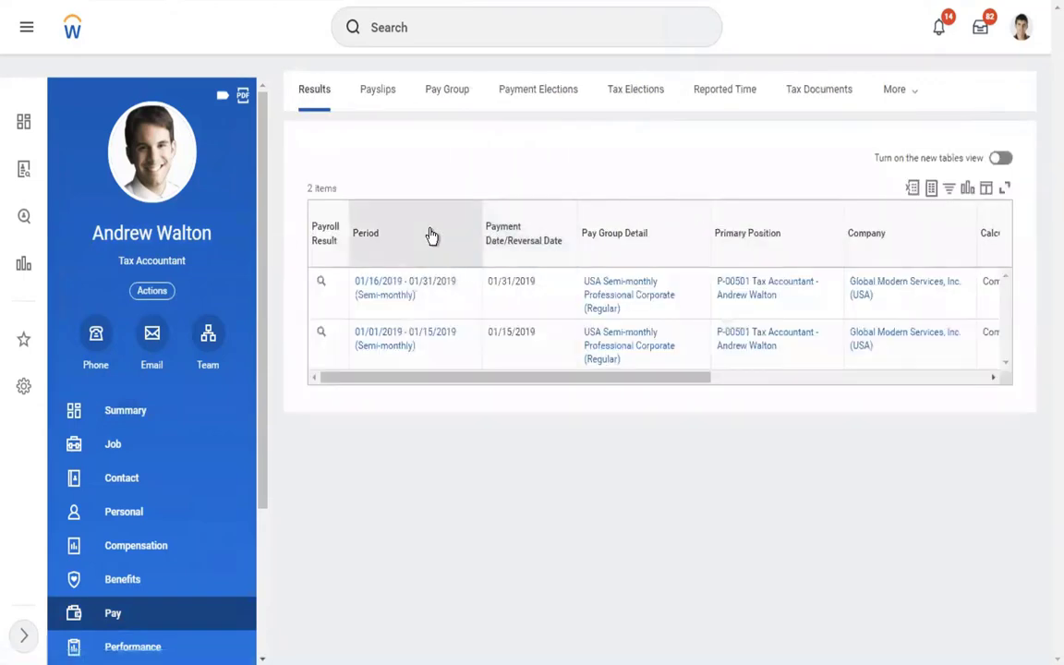
pyautogui.moveTo(386, 344)
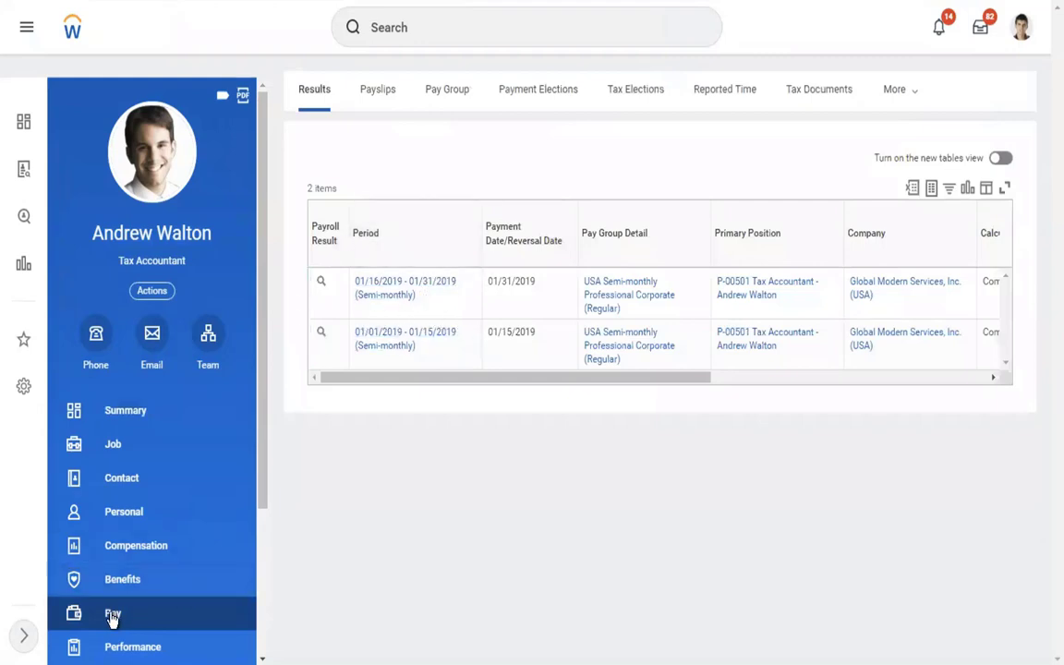
pyautogui.click(906, 101)
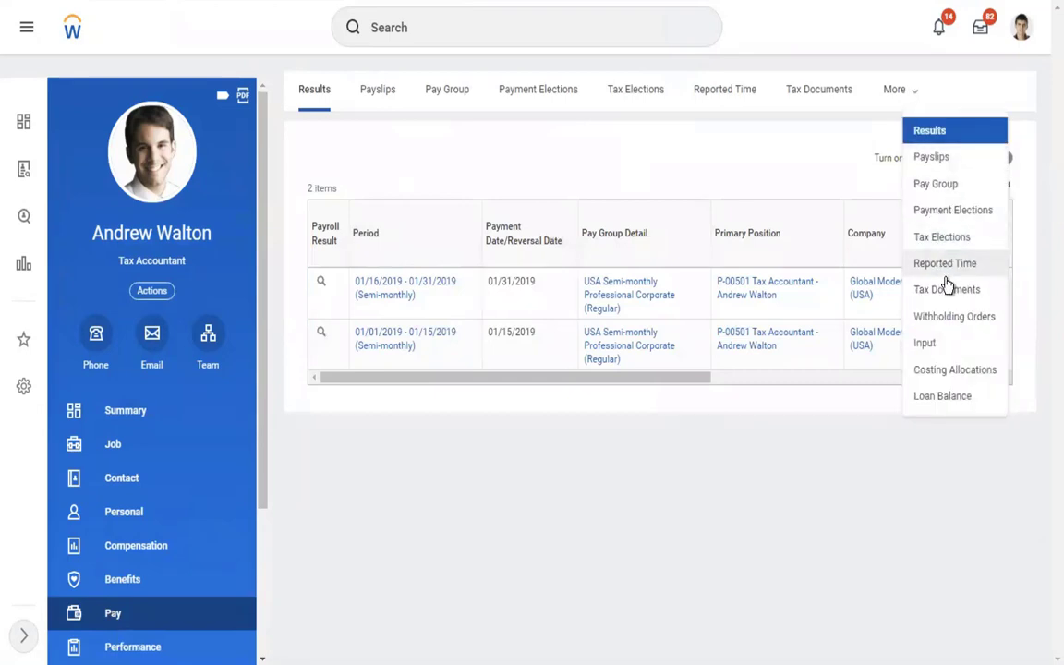
pyautogui.click(927, 316)
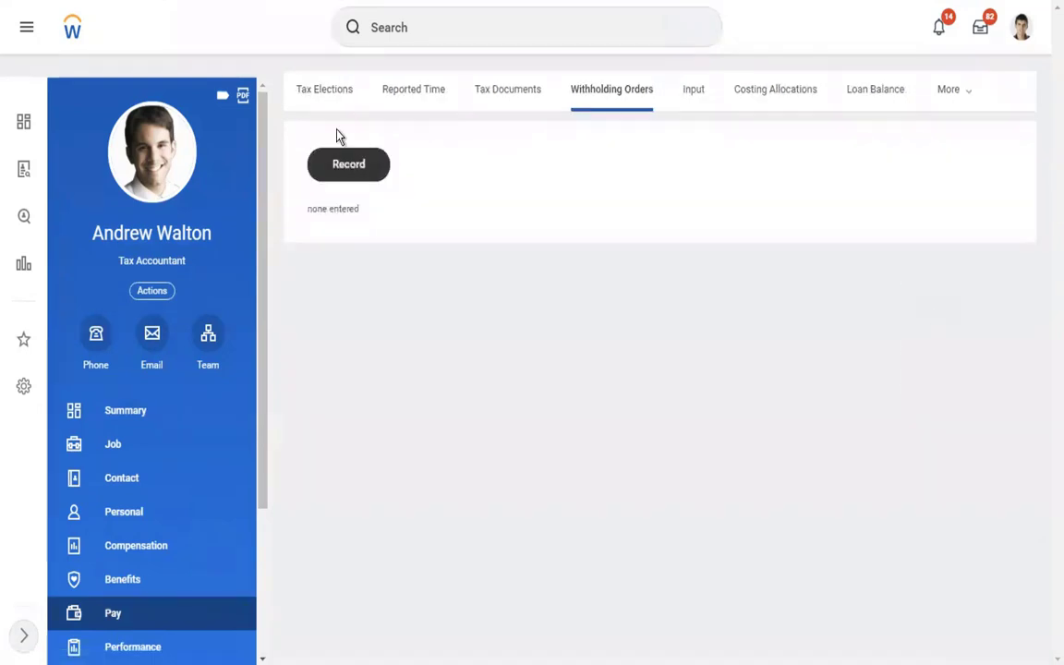
# - Locate the Record US Withholding Order option among the worker's payroll actions
pyautogui.click(152, 291)
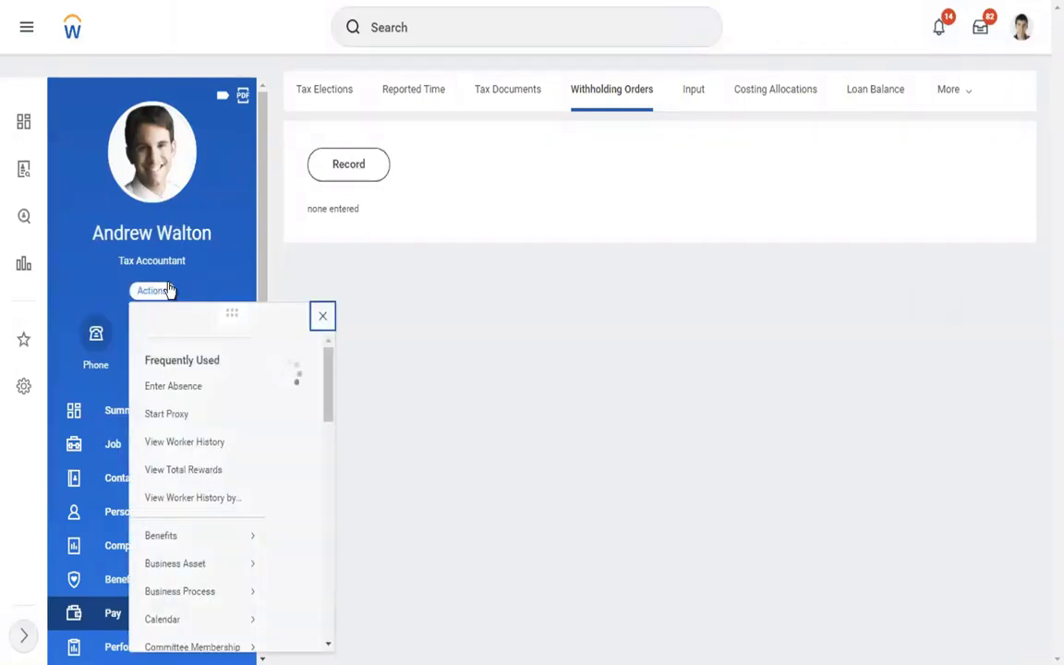
pyautogui.moveTo(807, 365); pyautogui.dragTo(807, 473)
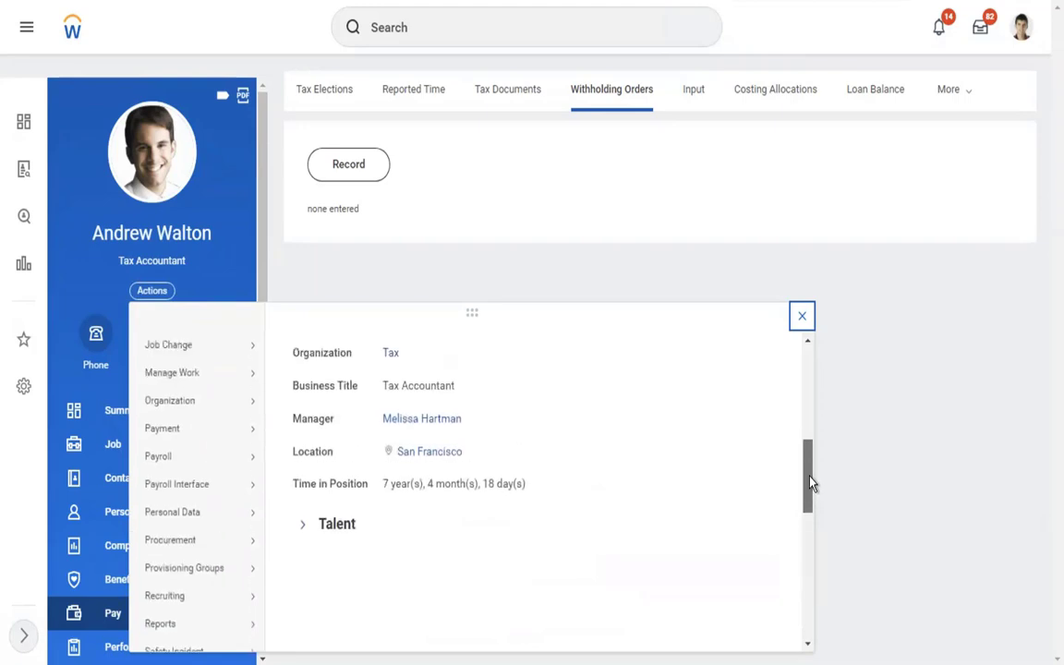
pyautogui.moveTo(169, 459)
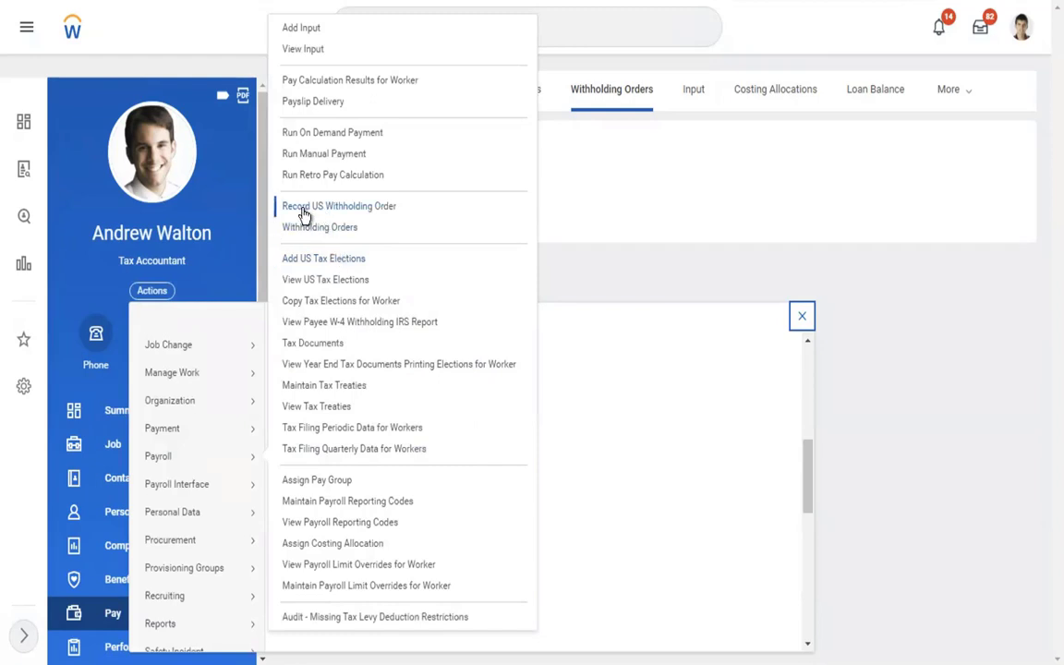
pyautogui.click(701, 194)
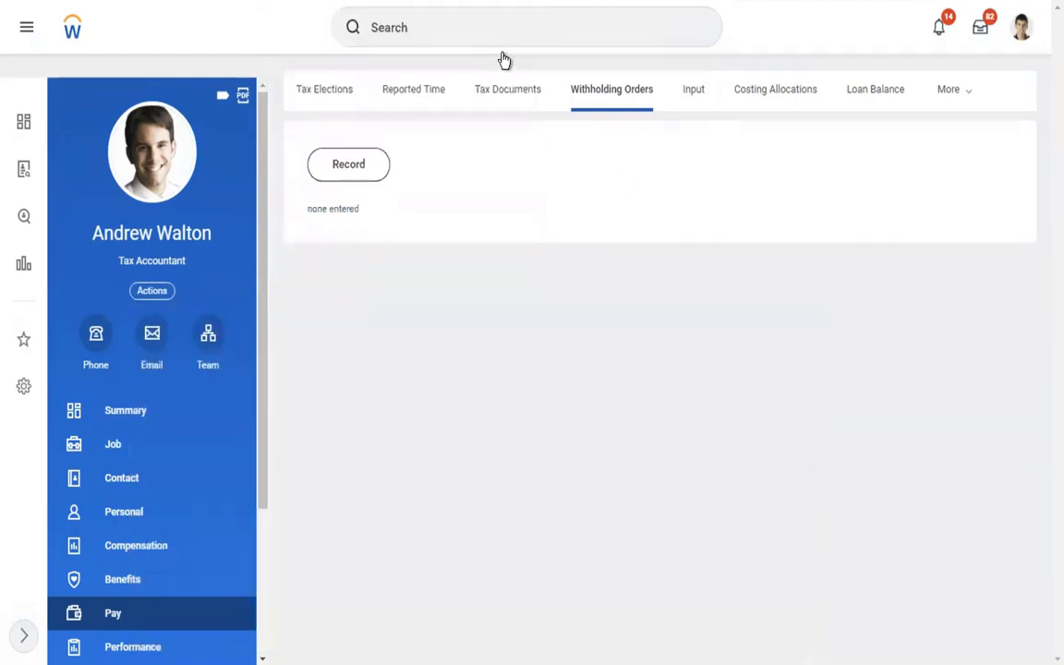
# - Search for "record" to locate the Record US Withholding Order for Worker task
pyautogui.click(484, 30)
pyautogui.write('re')
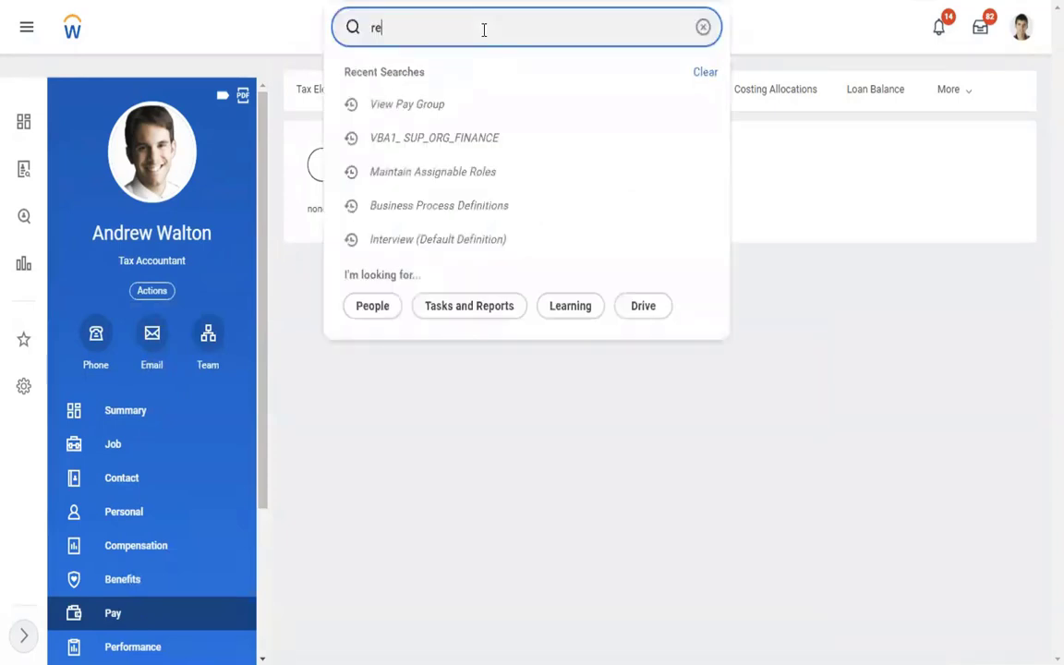
pyautogui.write('cord')
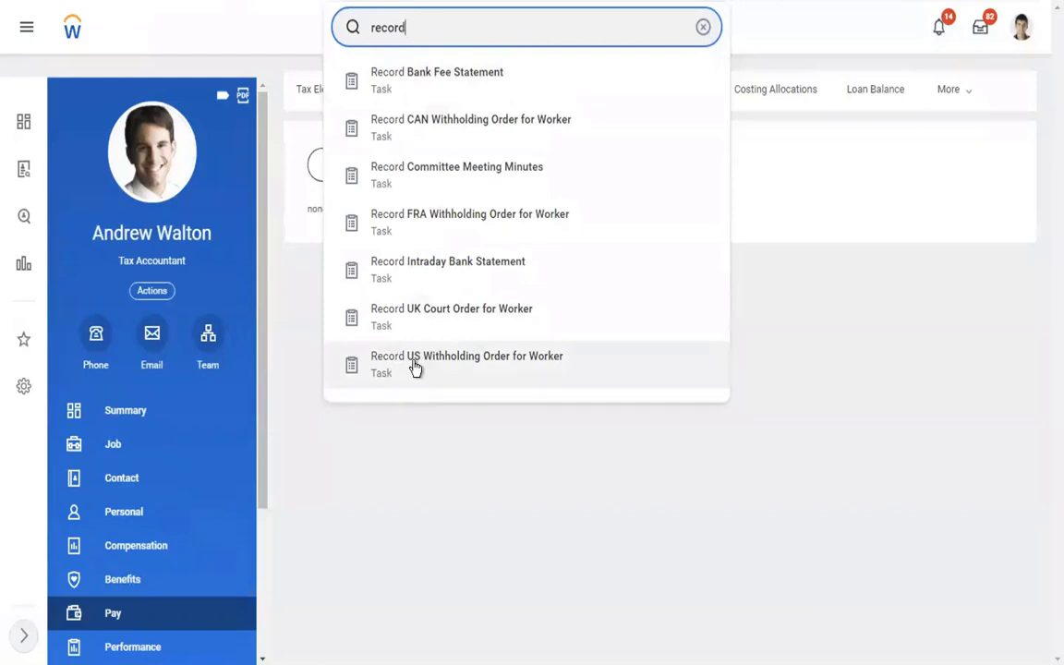
pyautogui.click(960, 261)
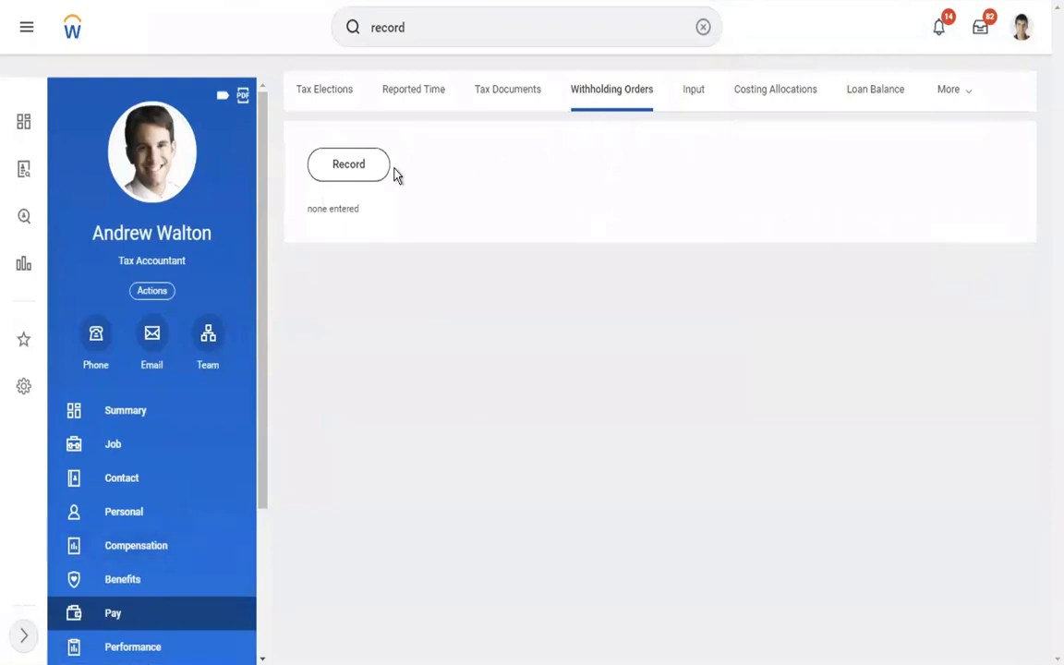
# - Start recording a US withholding order for the worker with order type Creditor Garnishment (USA)
pyautogui.click(344, 174)
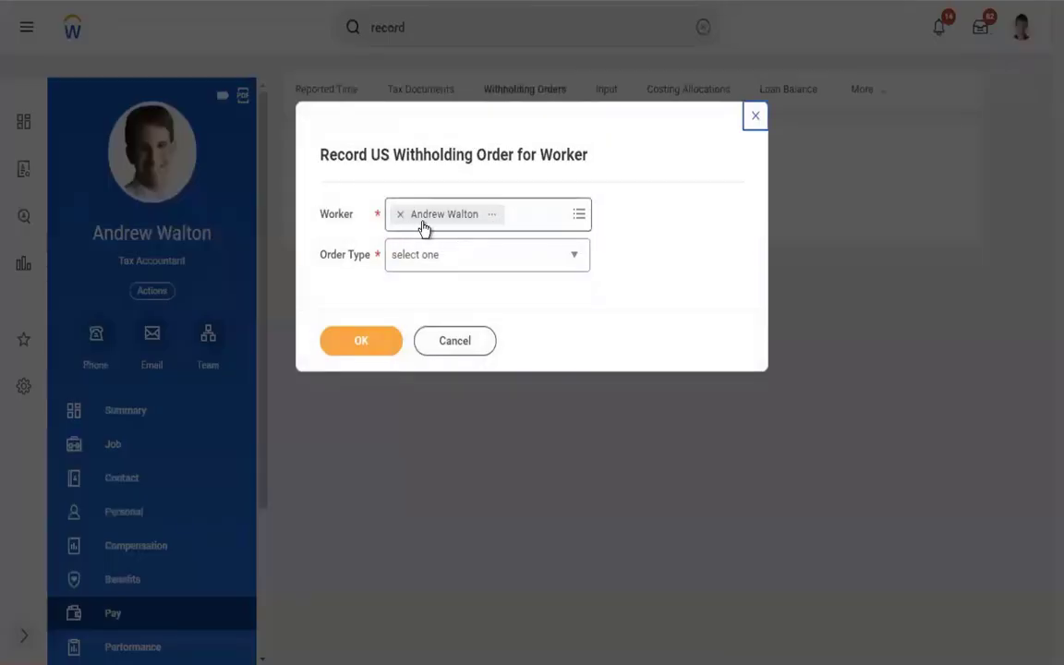
pyautogui.click(434, 256)
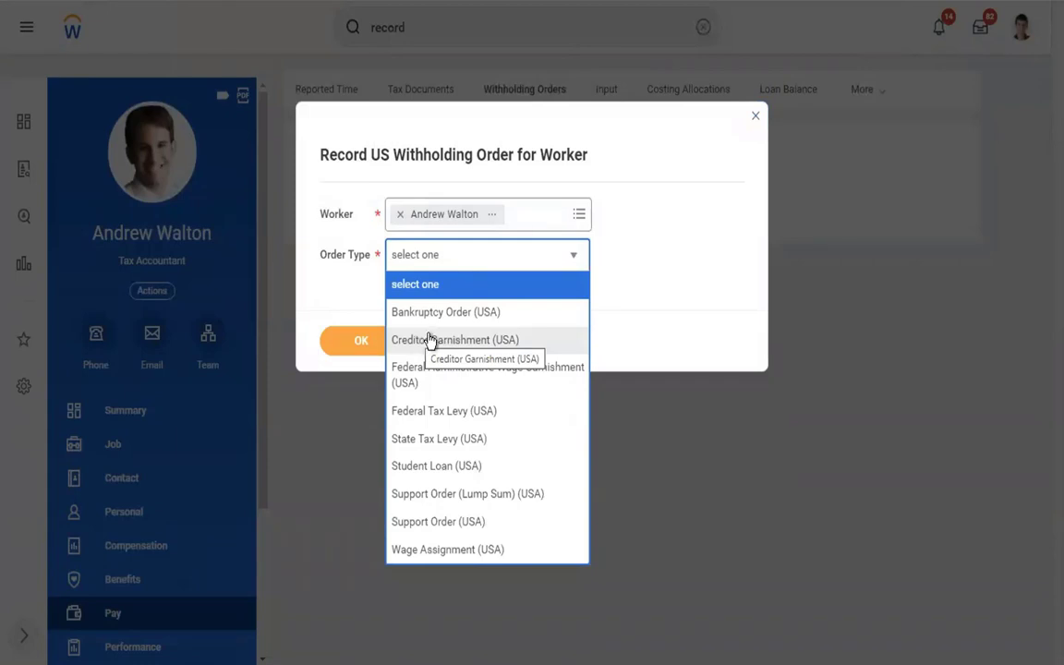
pyautogui.click(434, 339)
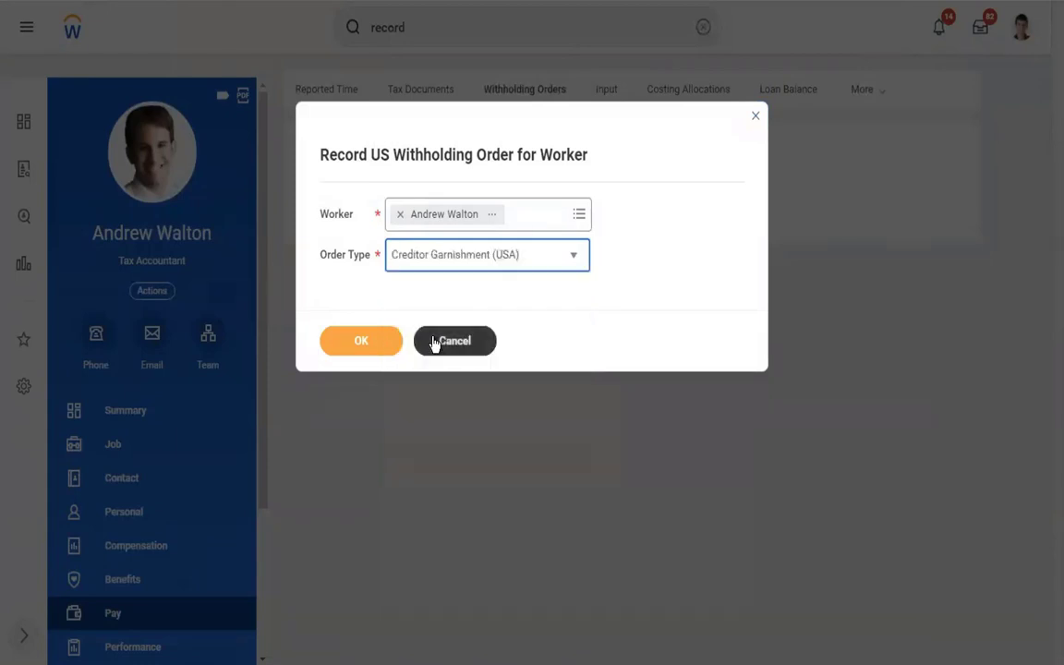
pyautogui.click(351, 347)
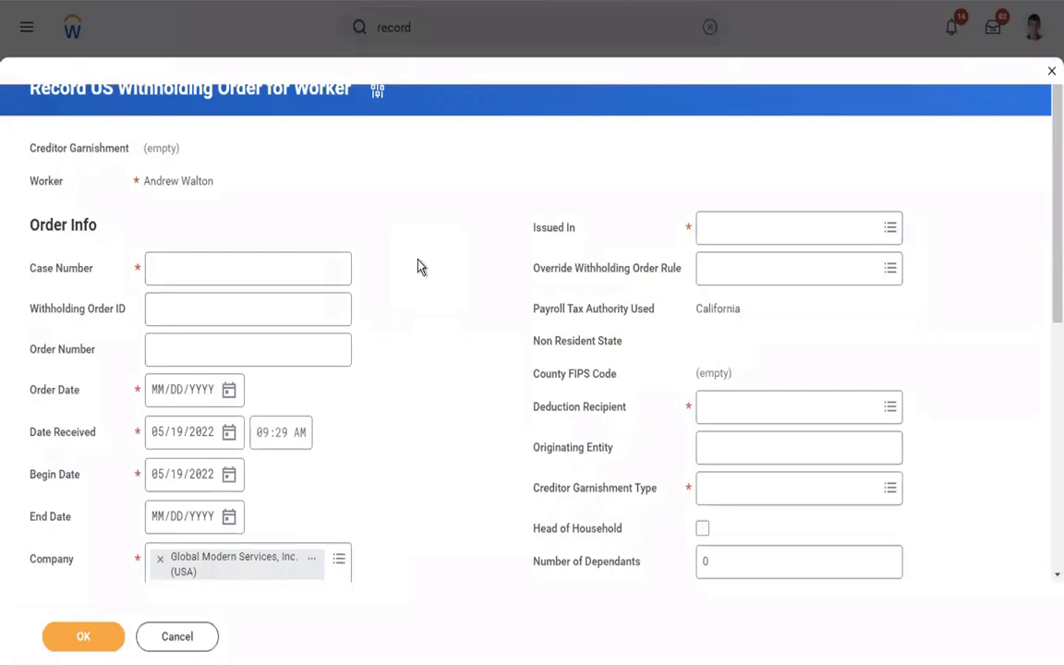
# - Fill in the case number and the order number in the garnishment's order info
pyautogui.scroll(-2, 418, 267)
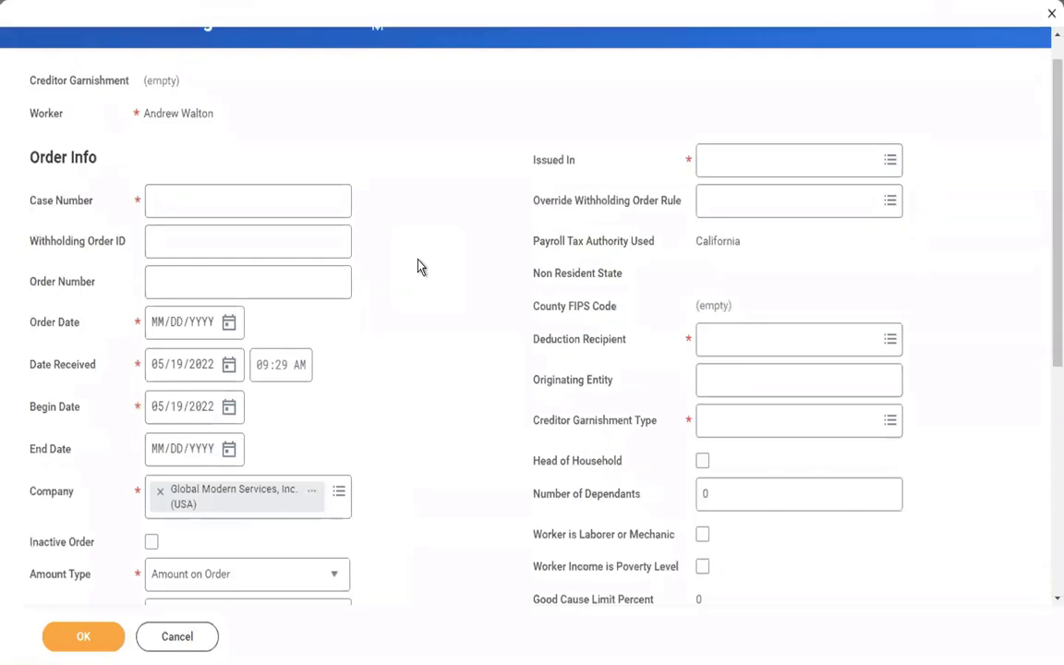
pyautogui.click(206, 198)
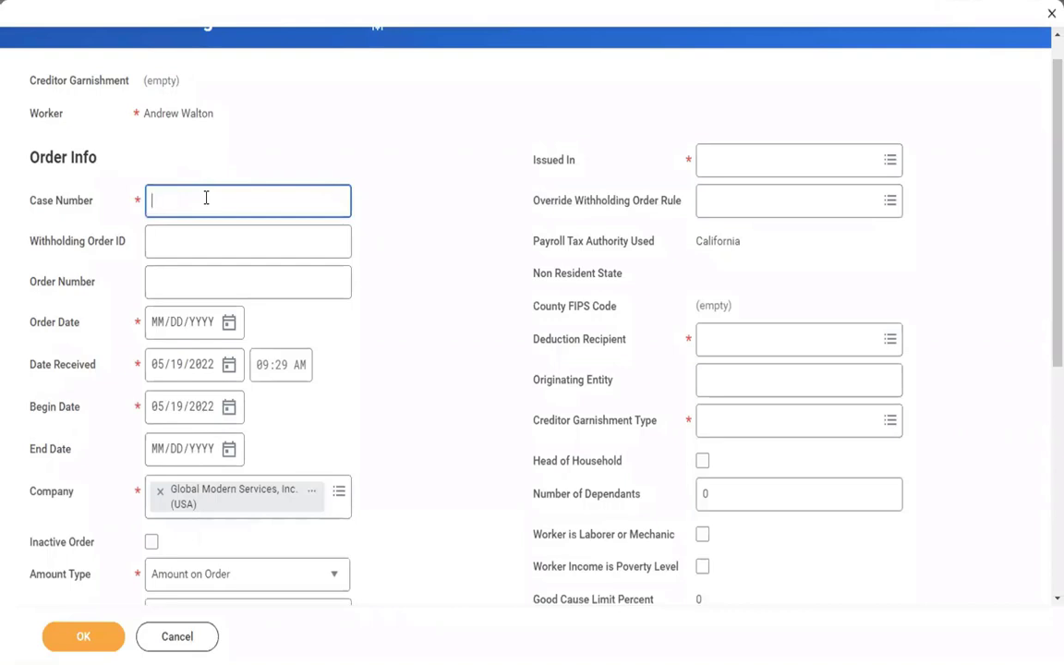
pyautogui.write('12345678')
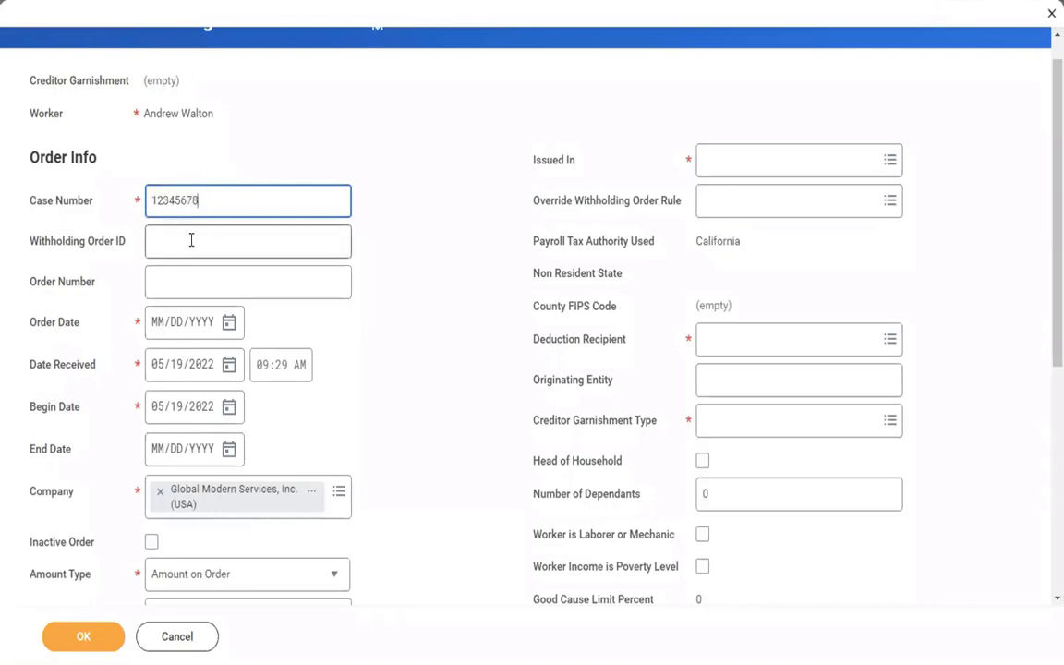
pyautogui.click(191, 240)
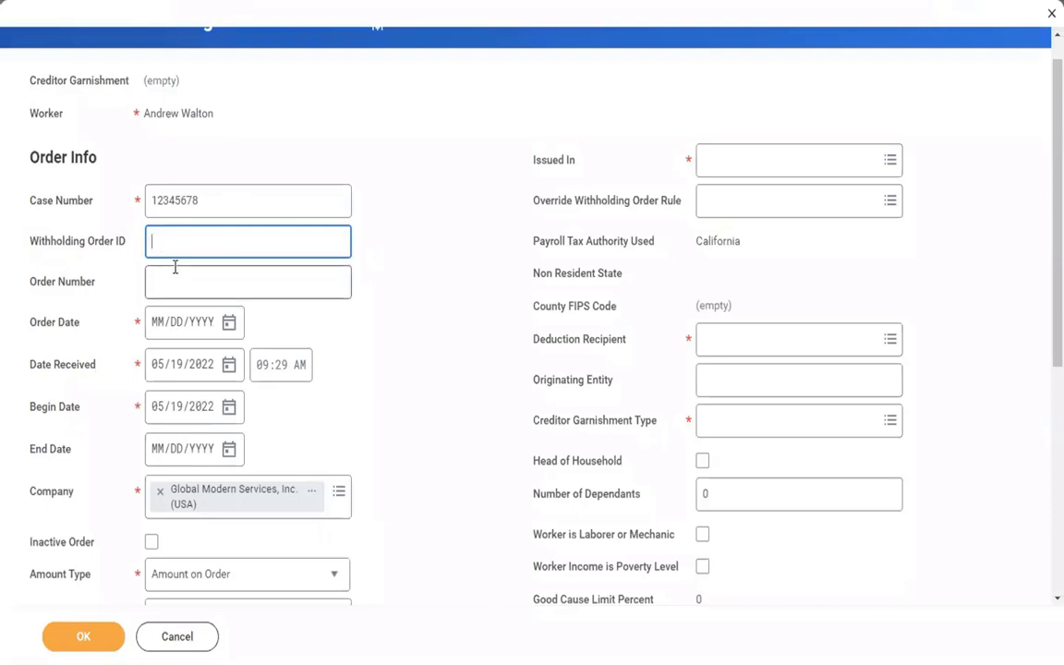
pyautogui.click(429, 105)
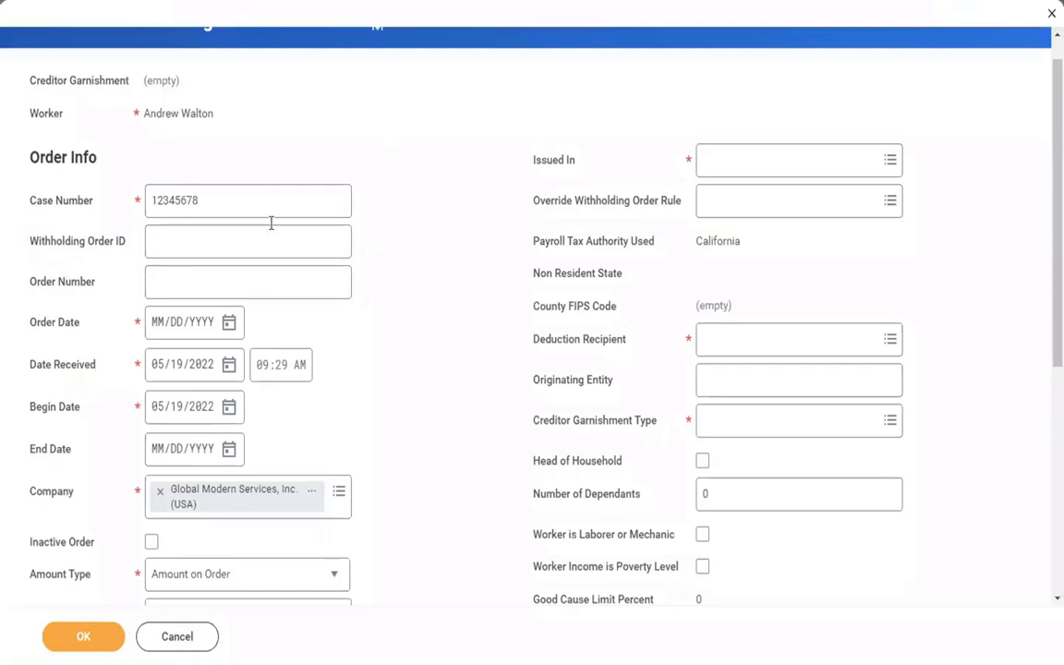
pyautogui.click(188, 283)
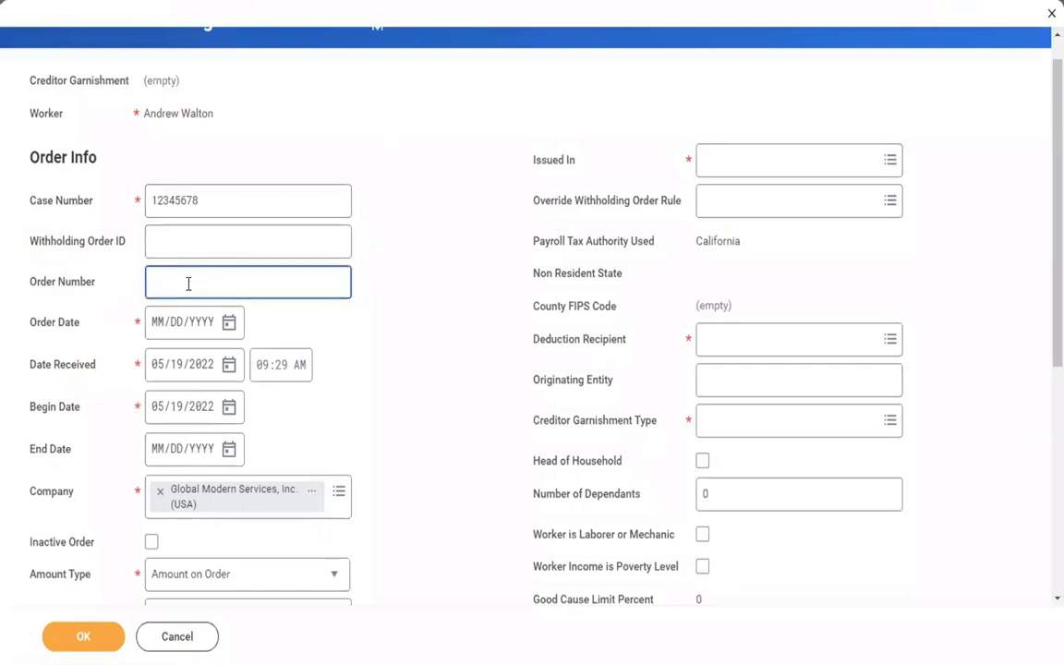
pyautogui.write('888889393')
pyautogui.click(229, 321)
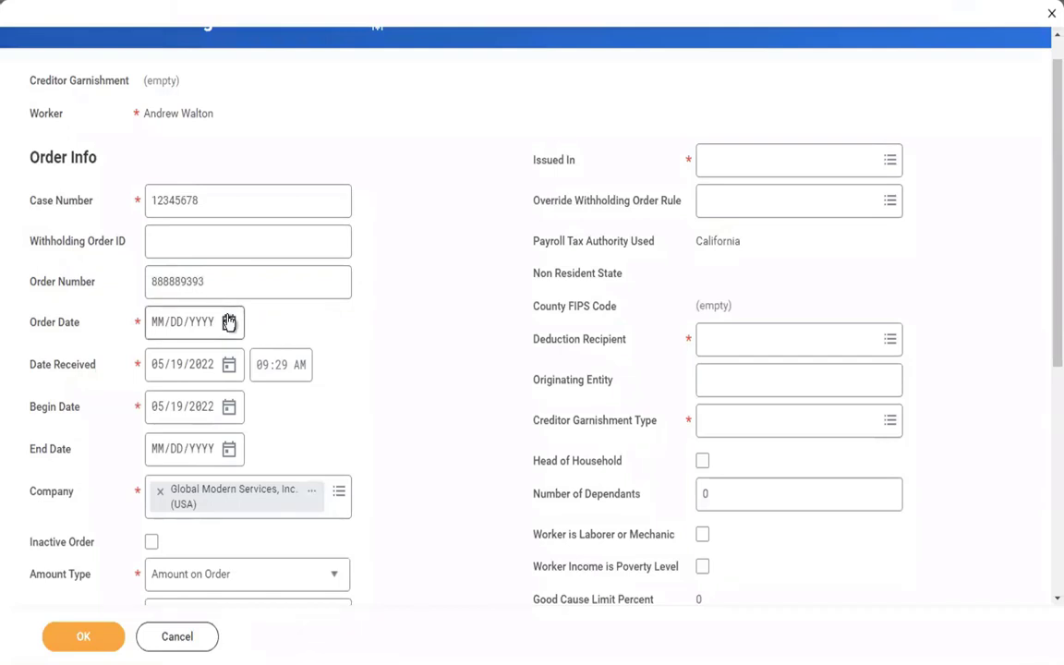
pyautogui.click(228, 321)
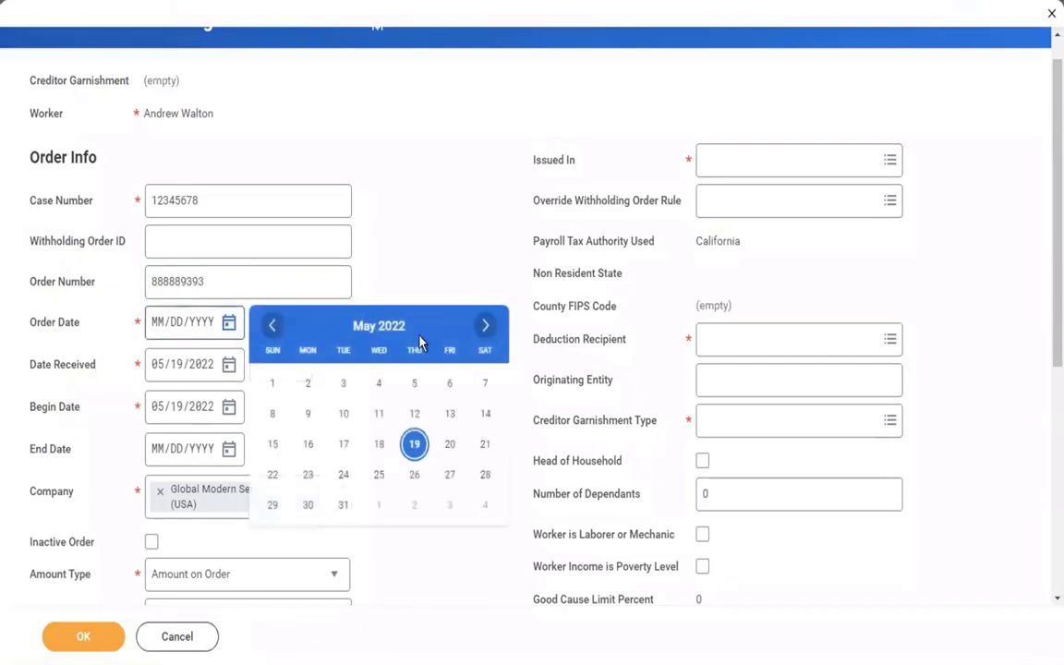
pyautogui.click(274, 325)
pyautogui.click(273, 325)
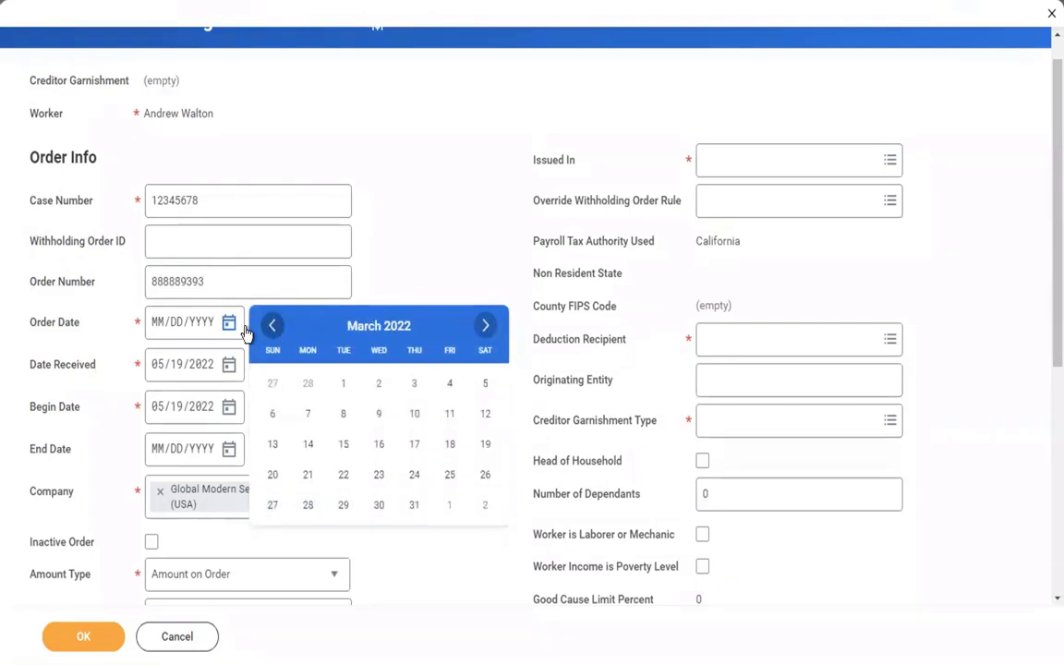
# - Set the garnishment's order date to 01/01/2019
pyautogui.click(162, 325)
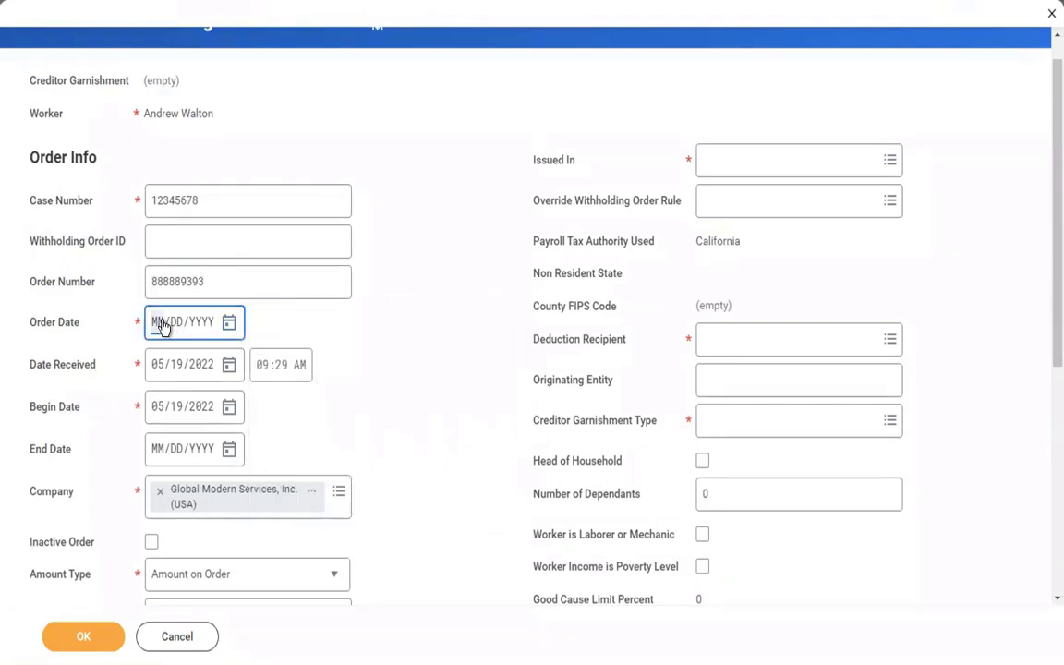
pyautogui.write('01/01/2019')
pyautogui.click(404, 318)
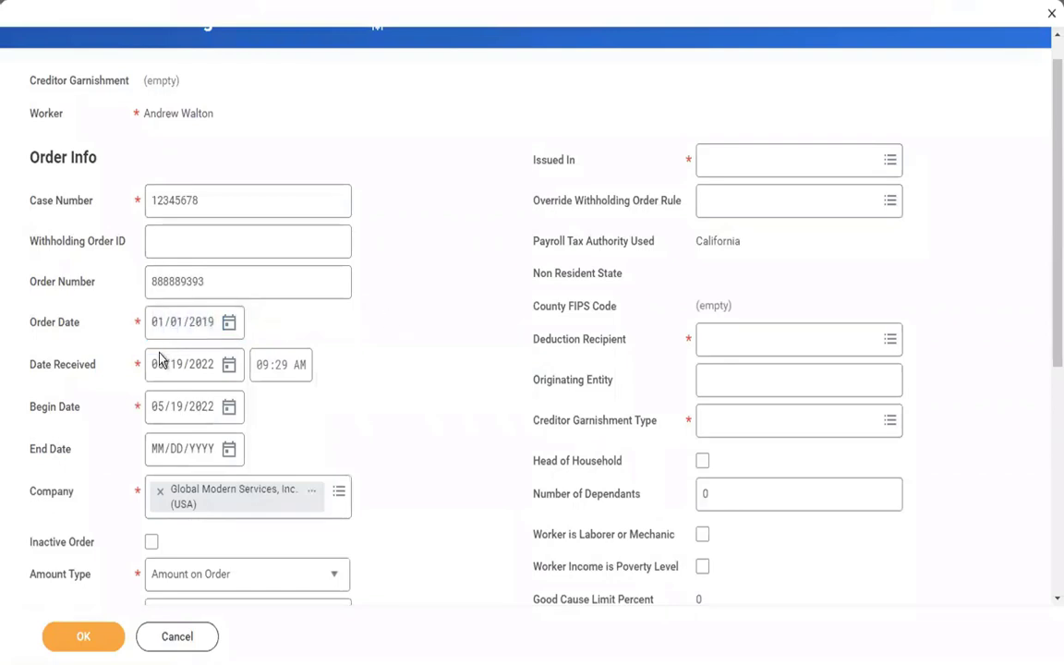
# - Replace the garnishment's date received with 01/15/2019
pyautogui.click(160, 370)
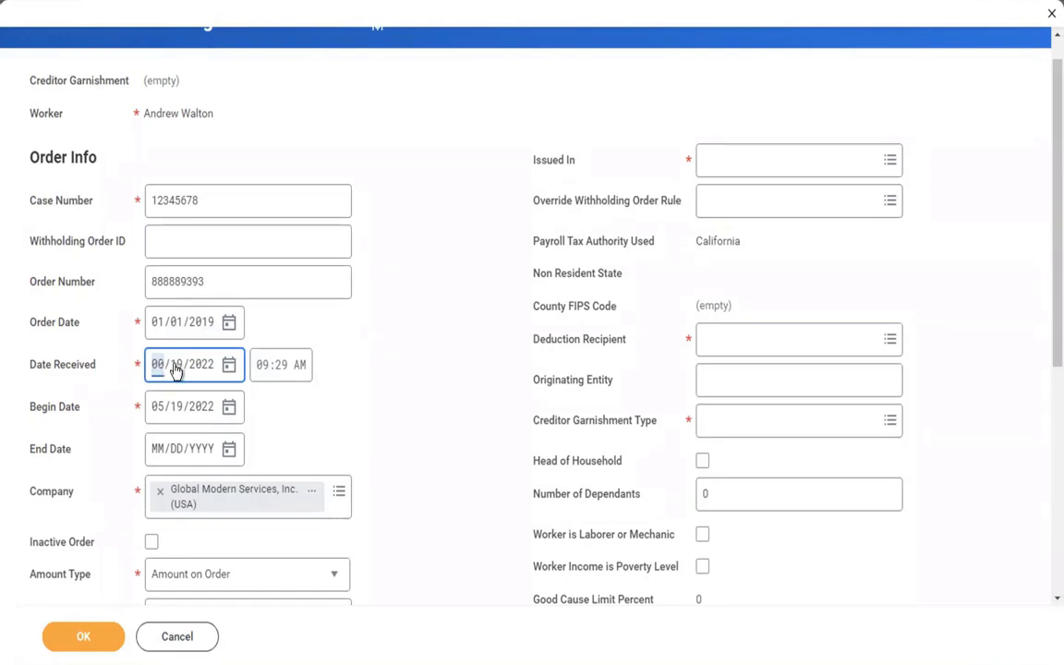
pyautogui.click(175, 370)
pyautogui.click(211, 374)
pyautogui.press('BackSpace')
pyautogui.press('BackSpace')
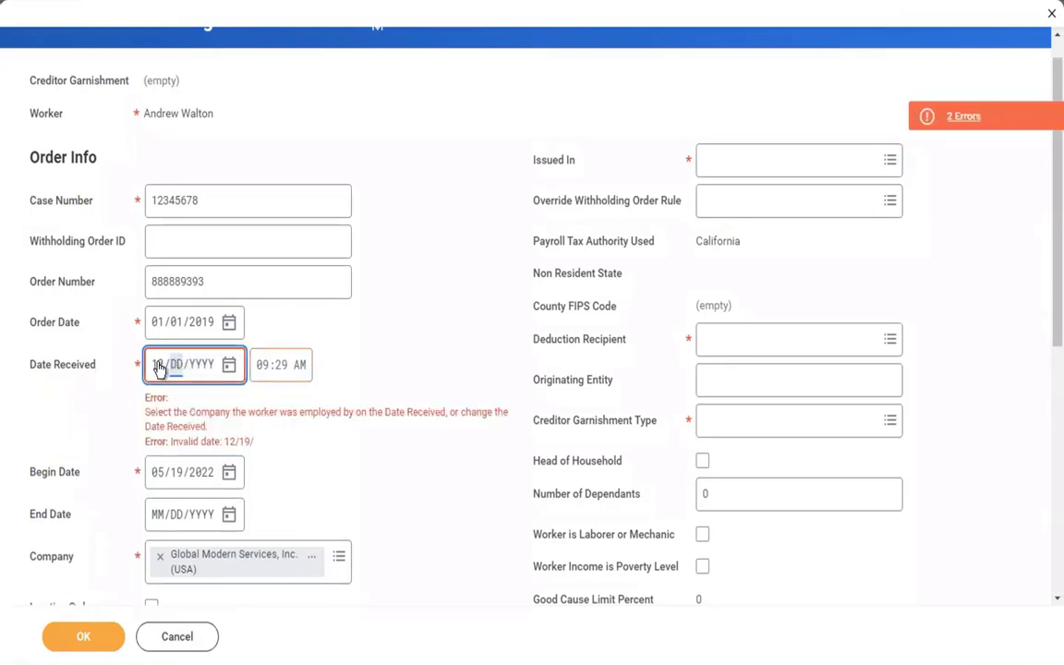
pyautogui.press('BackSpace')
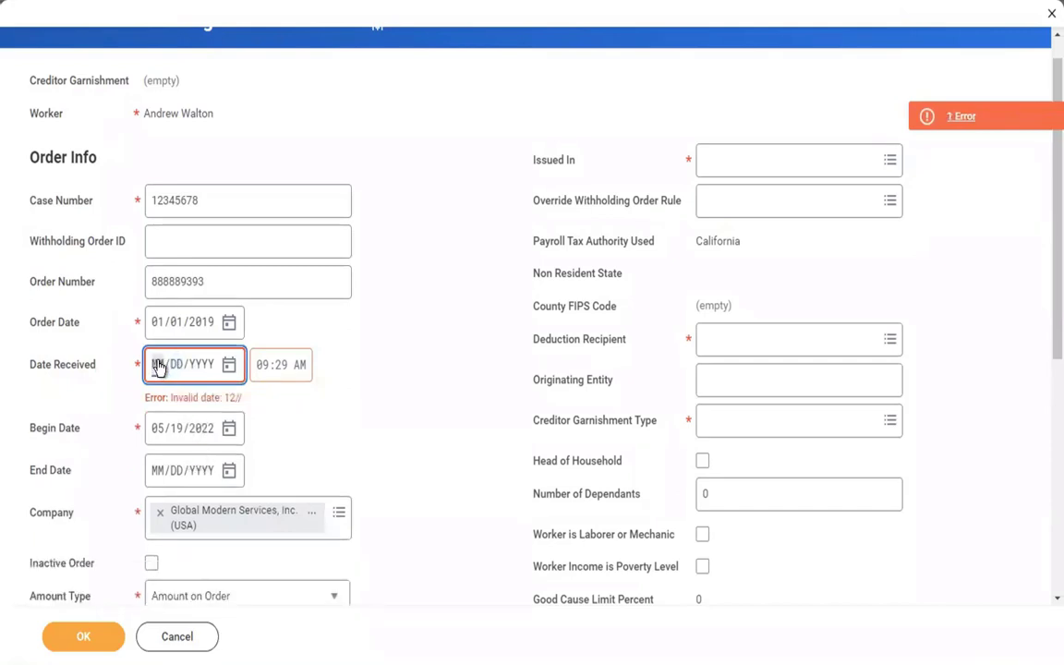
pyautogui.write('01/')
pyautogui.write('15/2019')
pyautogui.click(346, 370)
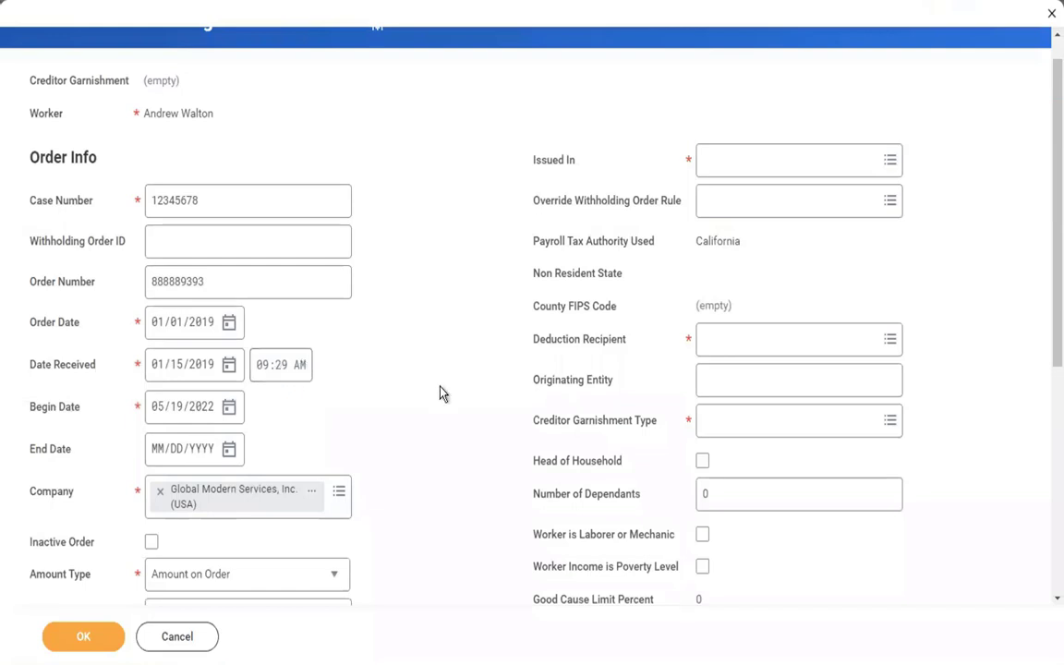
# - Set the garnishment's begin date to 02/01/2019
pyautogui.click(159, 408)
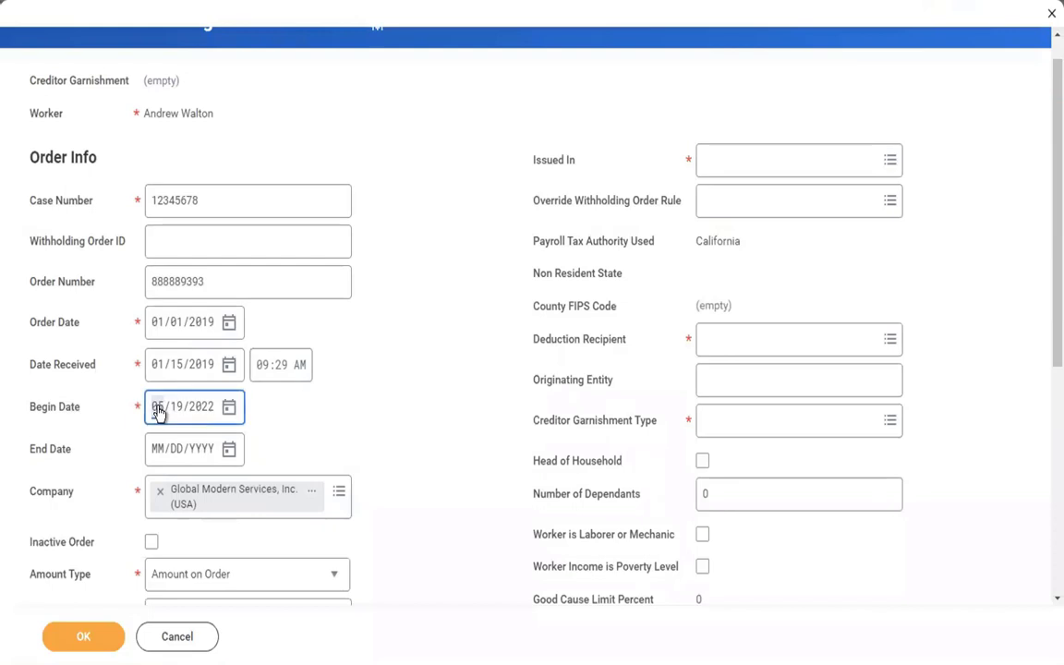
pyautogui.write('02/01/')
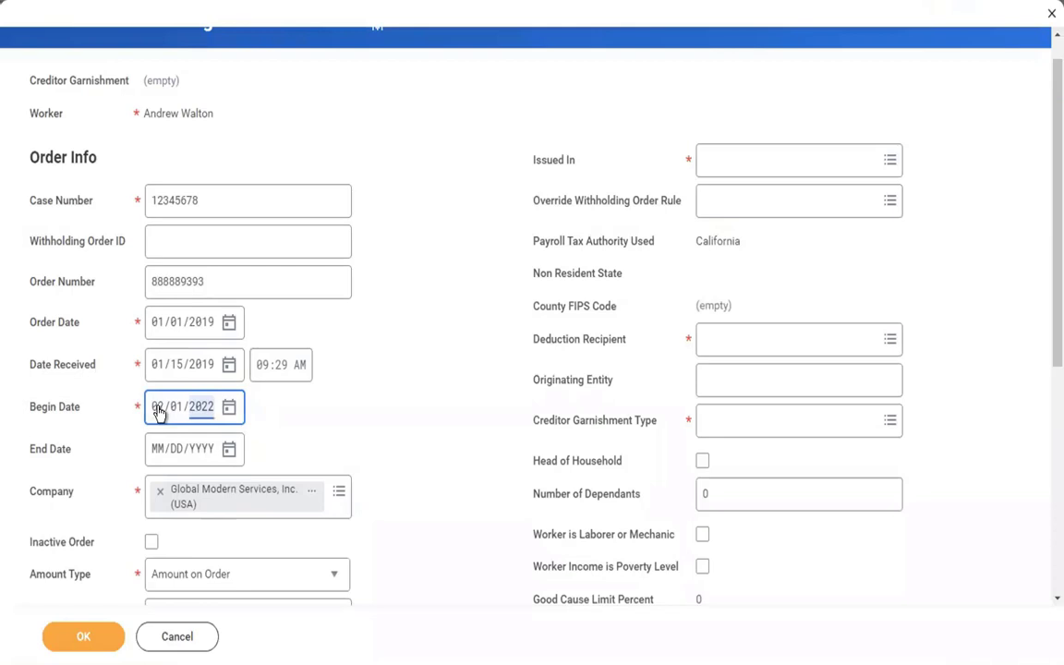
pyautogui.write('2019')
pyautogui.click(484, 411)
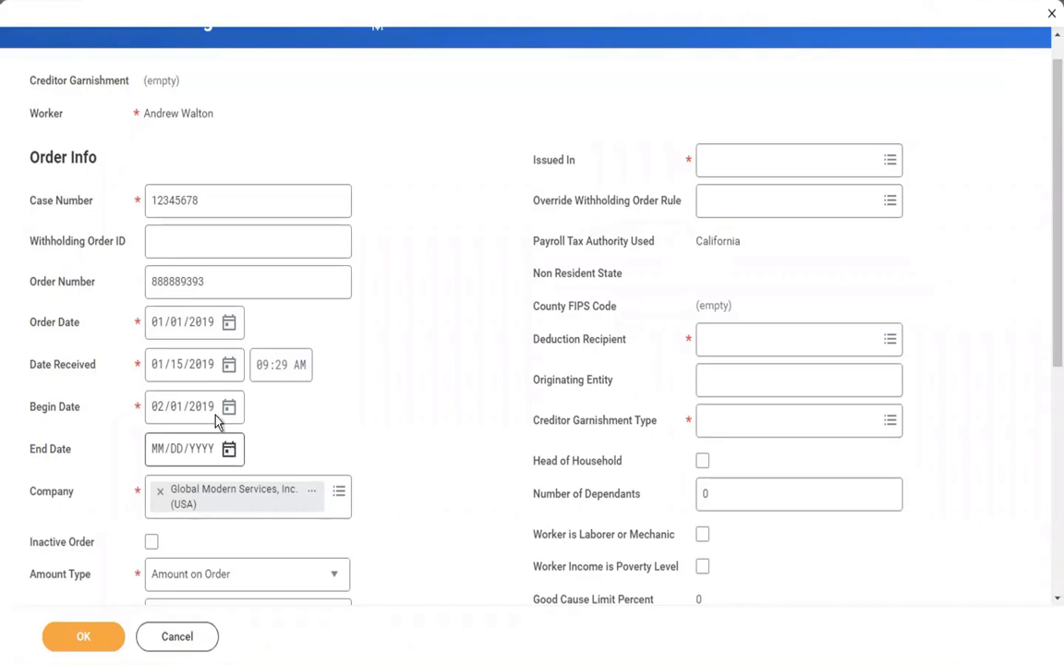
pyautogui.click(230, 447)
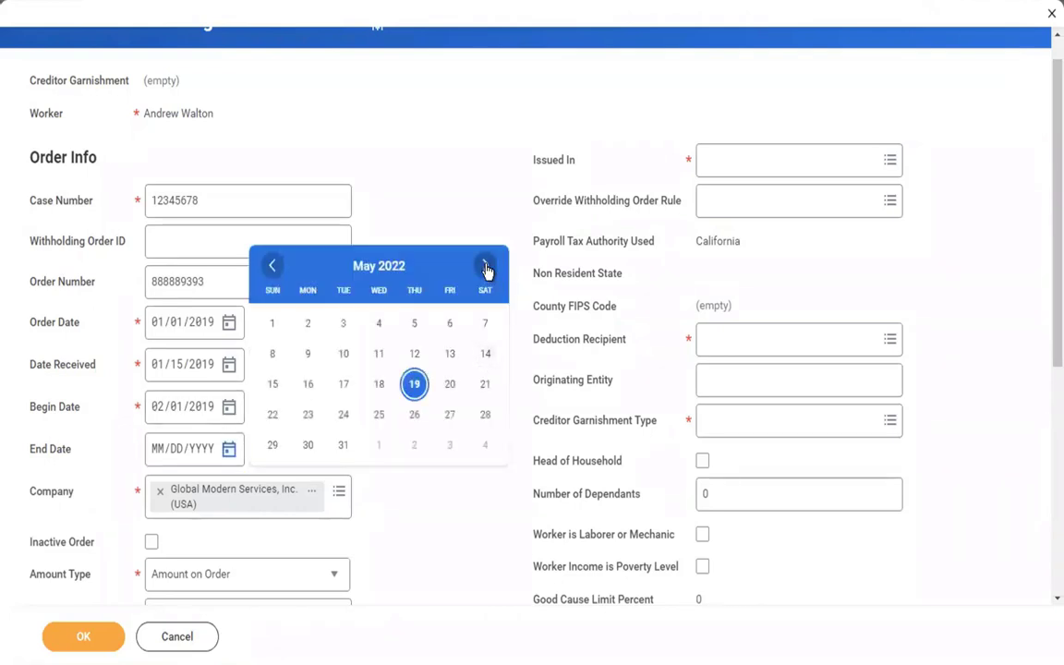
pyautogui.click(428, 152)
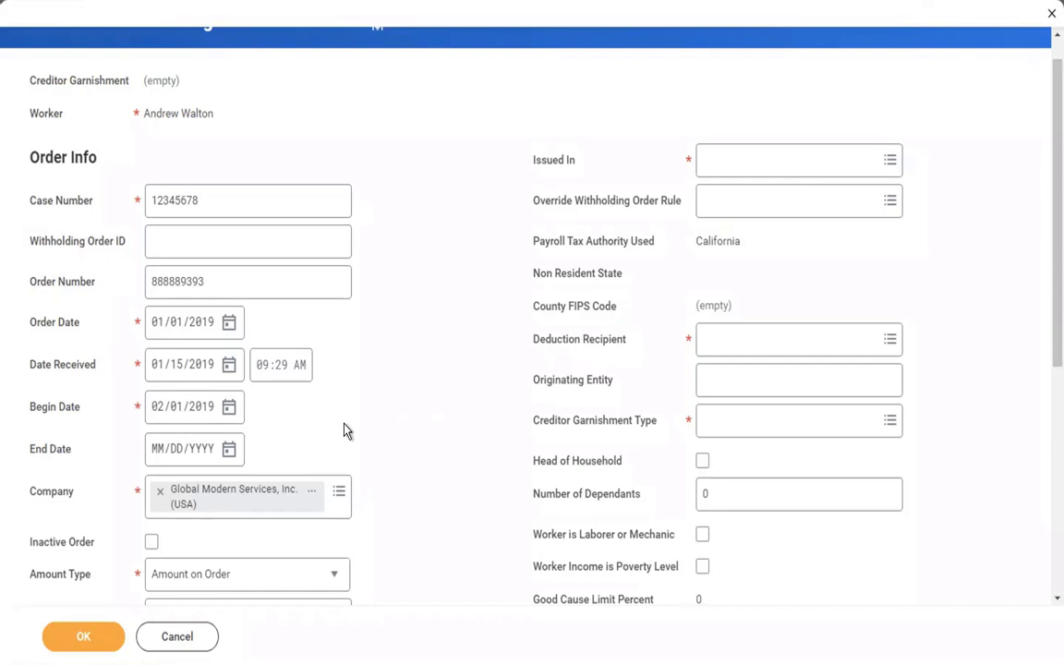
# - Set the garnishment order's pay period amount to 500
pyautogui.scroll(-1, 344, 430)
pyautogui.scroll(-1, 344, 430)
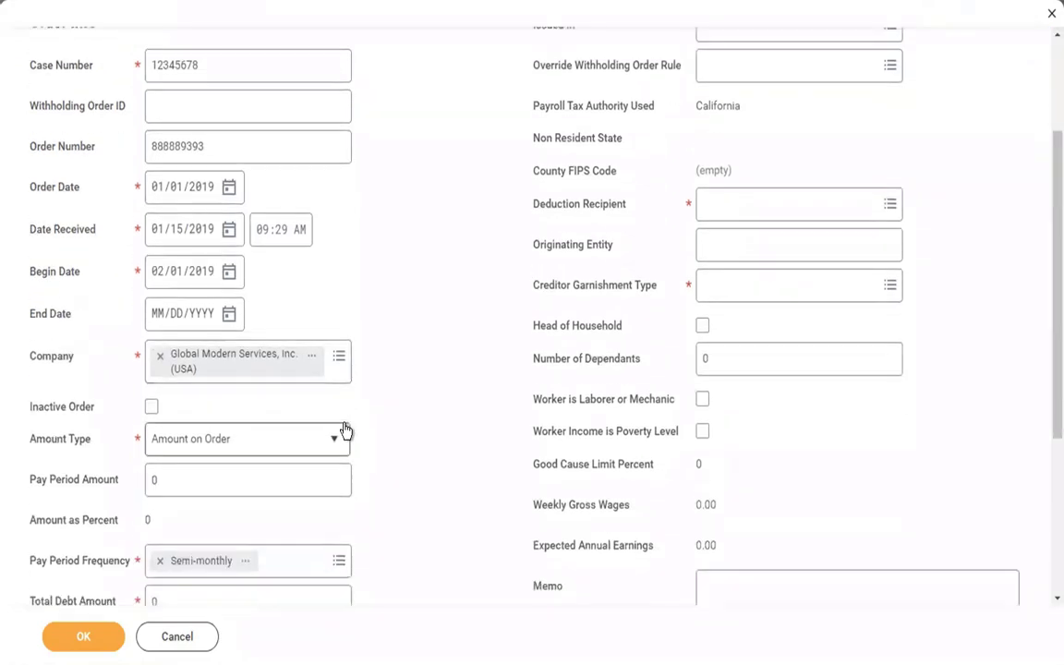
pyautogui.scroll(-1, 344, 430)
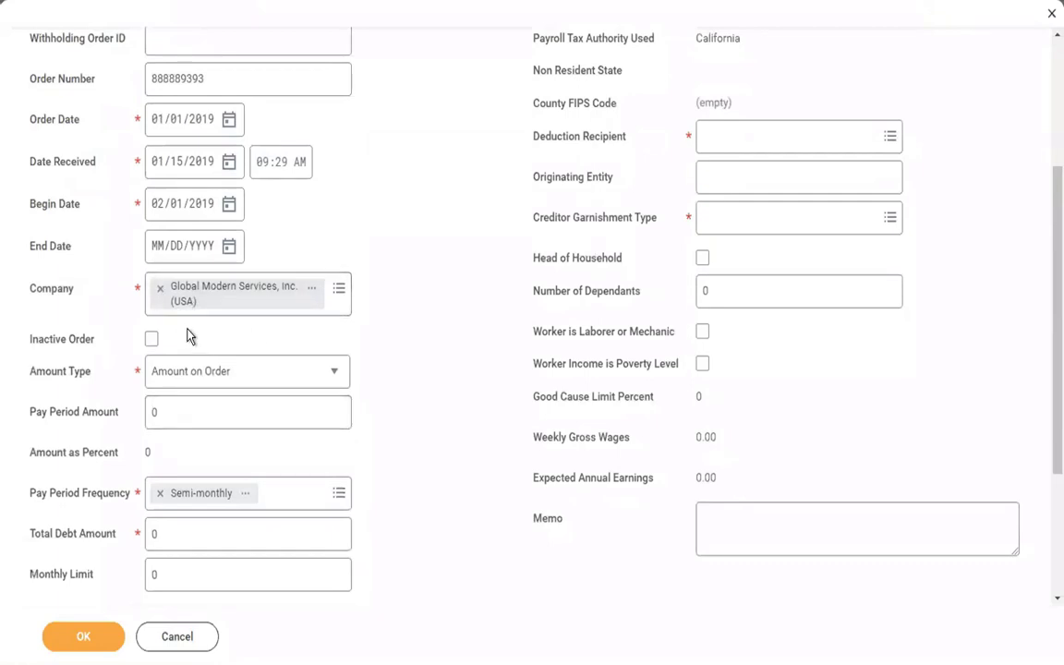
pyautogui.scroll(-3, 186, 334)
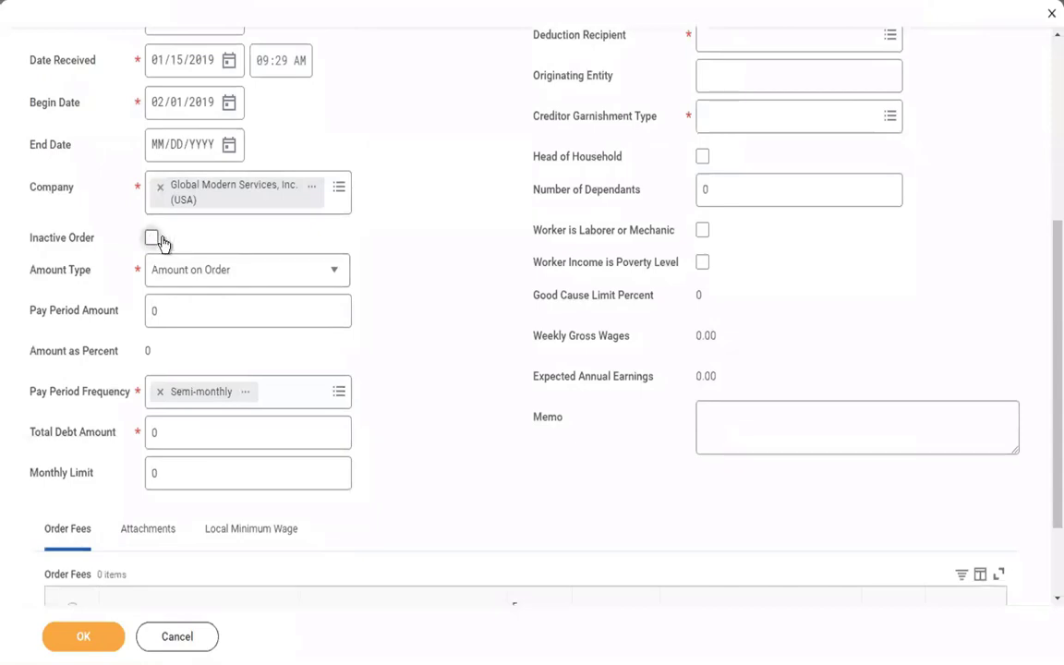
pyautogui.click(184, 321)
pyautogui.doubleClick(184, 321)
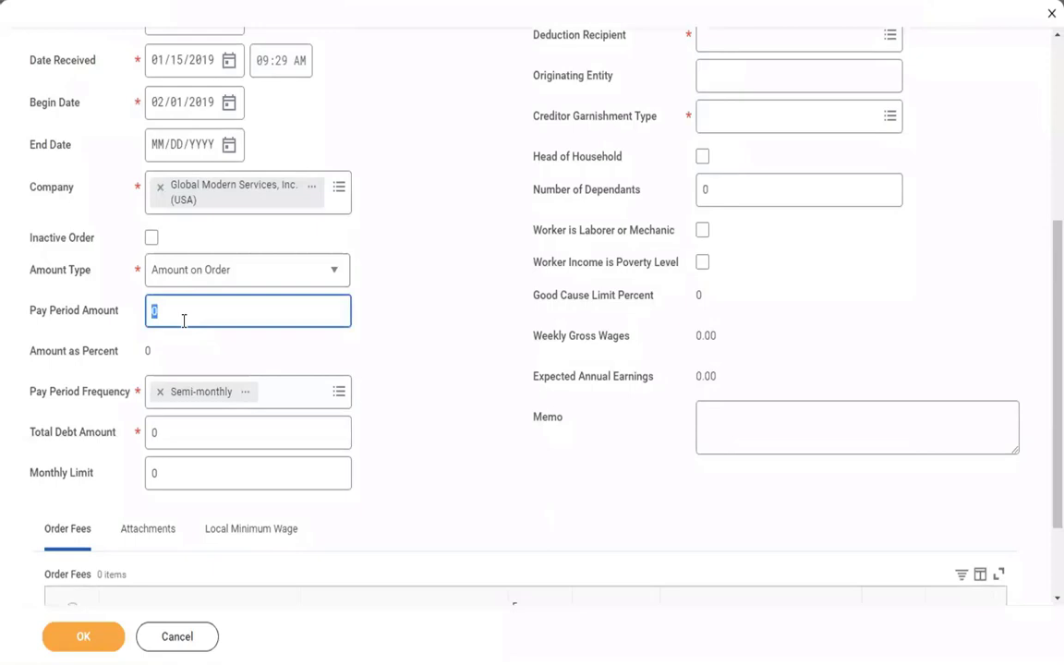
pyautogui.press('BackSpace')
pyautogui.write('500')
pyautogui.click(367, 325)
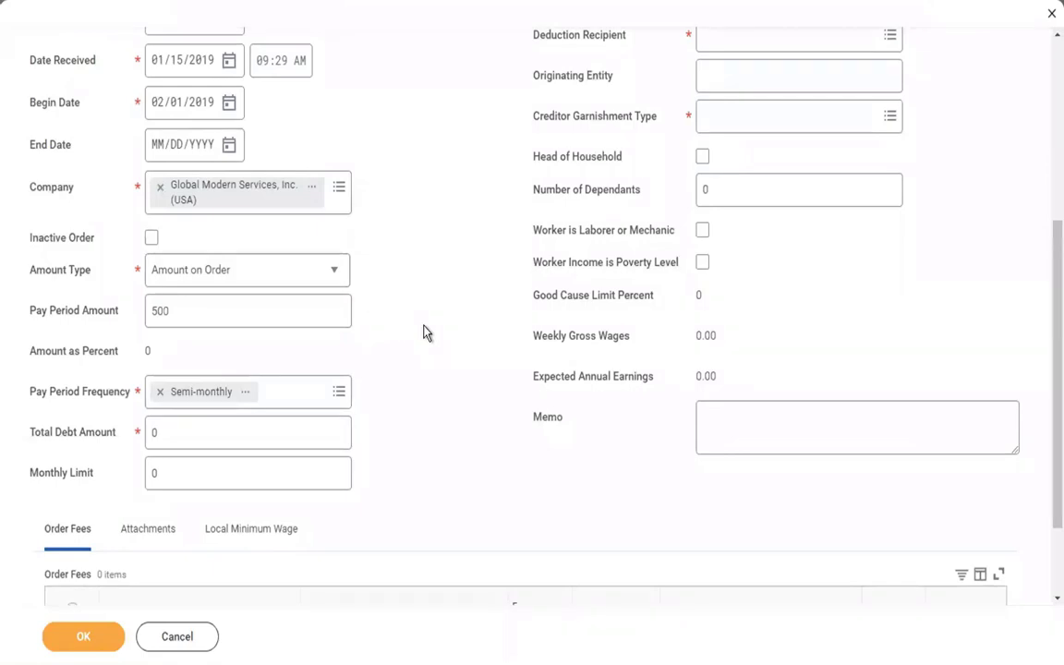
# - Set the order's total debt amount to 5000 and its monthly limit to 1000
pyautogui.scroll(-2, 423, 333)
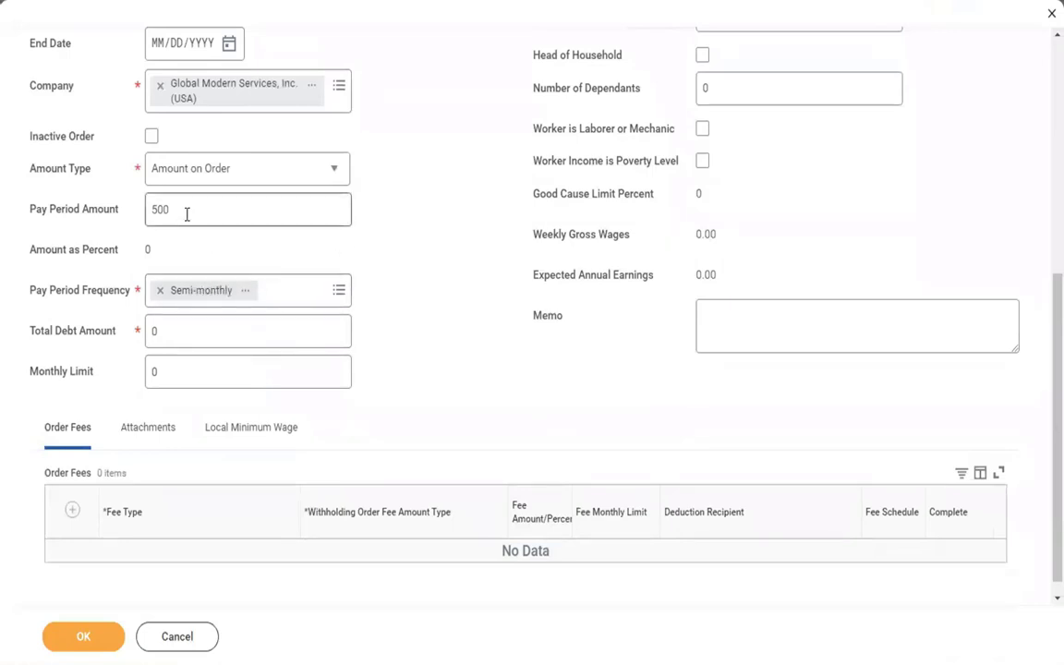
pyautogui.click(178, 341)
pyautogui.press('BackSpace')
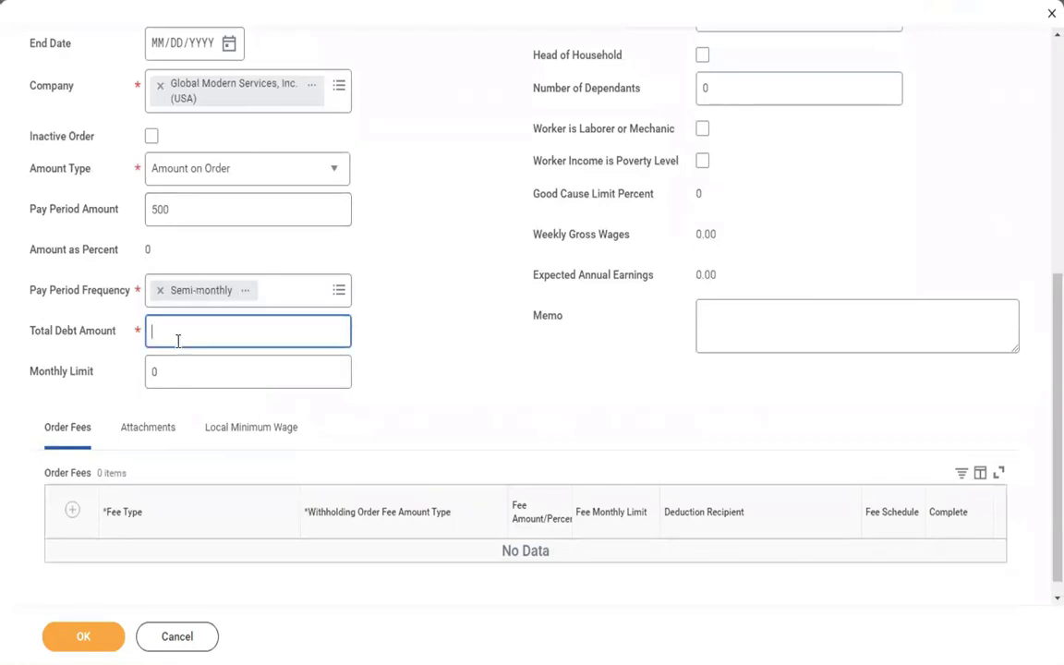
pyautogui.write('5000')
pyautogui.click(196, 368)
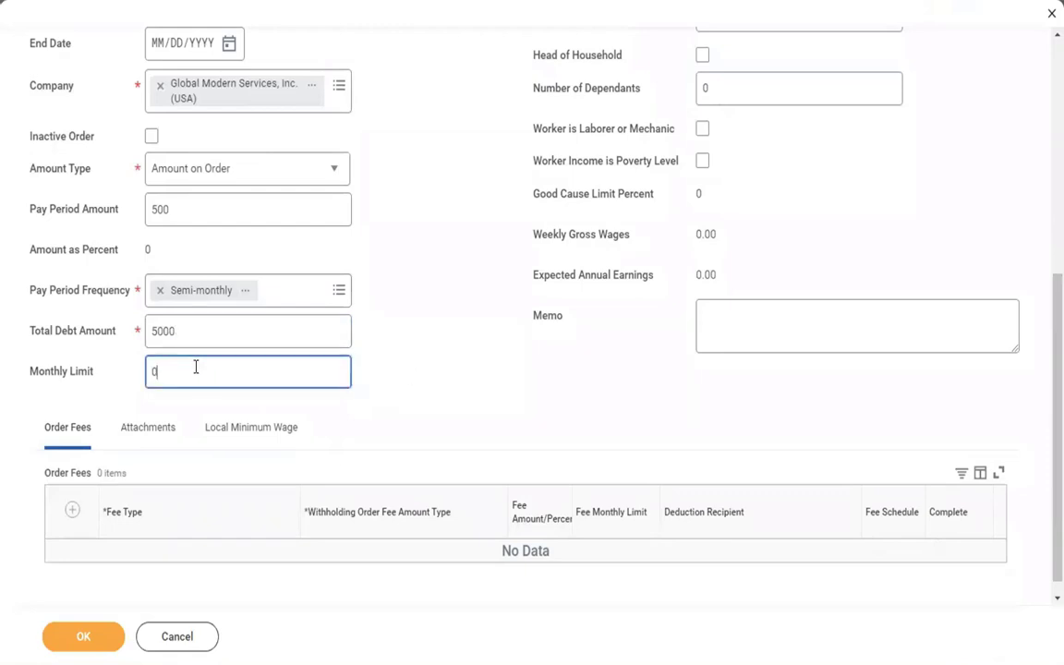
pyautogui.press('BackSpace')
pyautogui.write('1000')
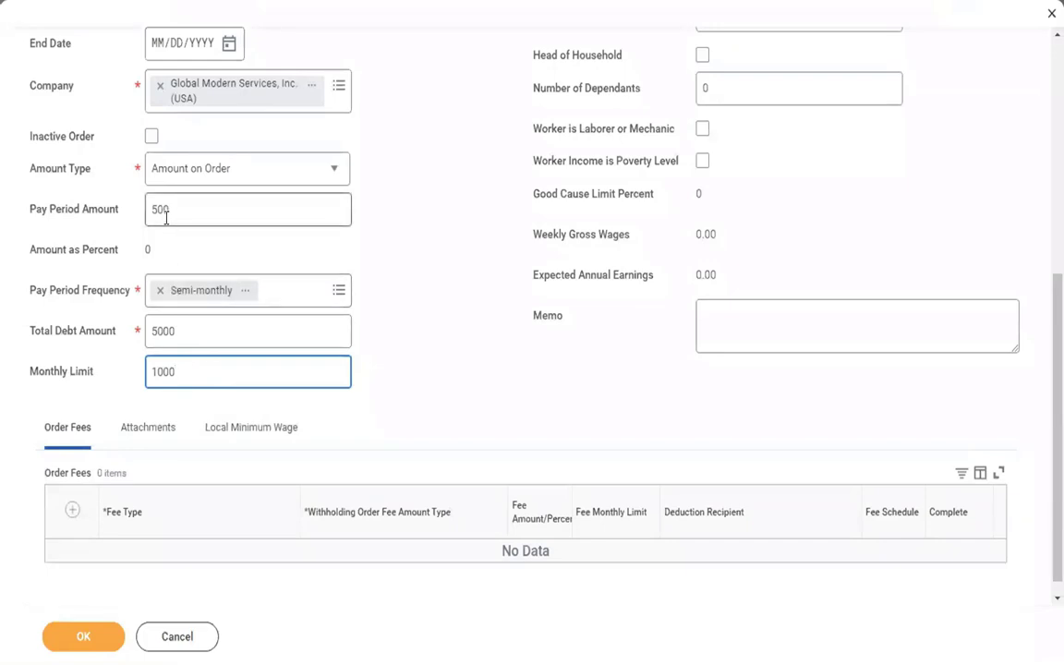
pyautogui.click(359, 173)
# - Open the order's worker record in a new tab
pyautogui.scroll(4, 360, 173)
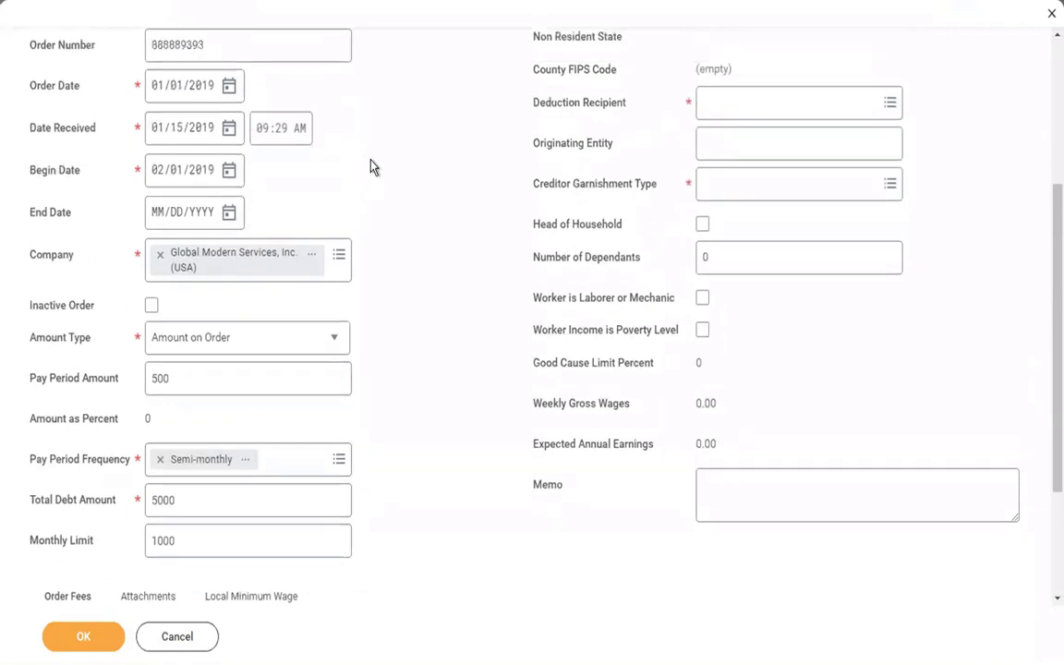
pyautogui.scroll(6, 372, 166)
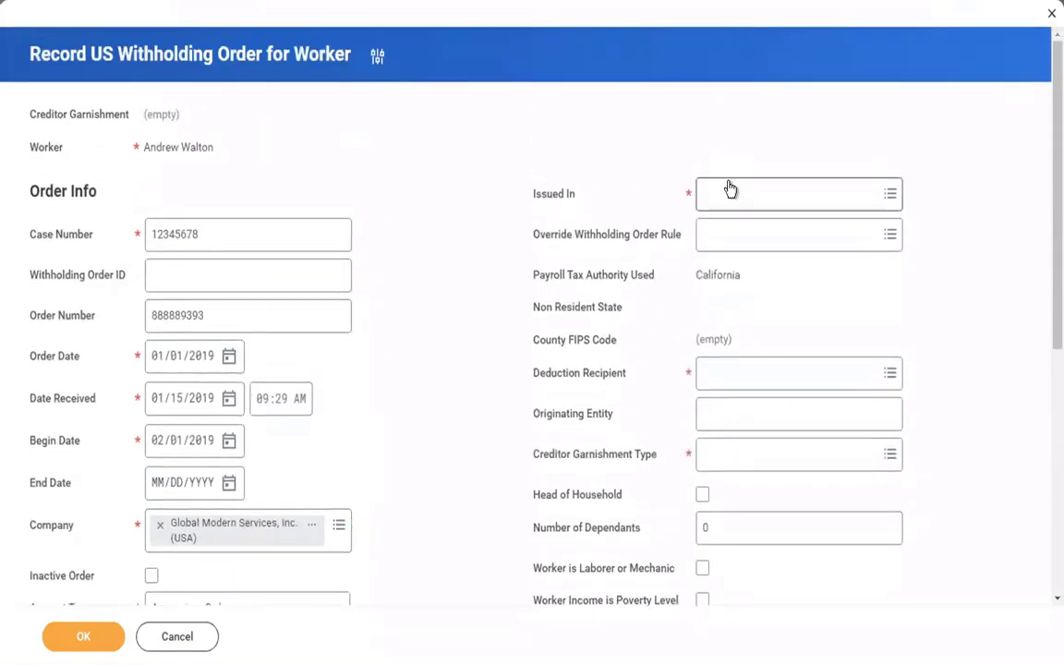
pyautogui.click(223, 150)
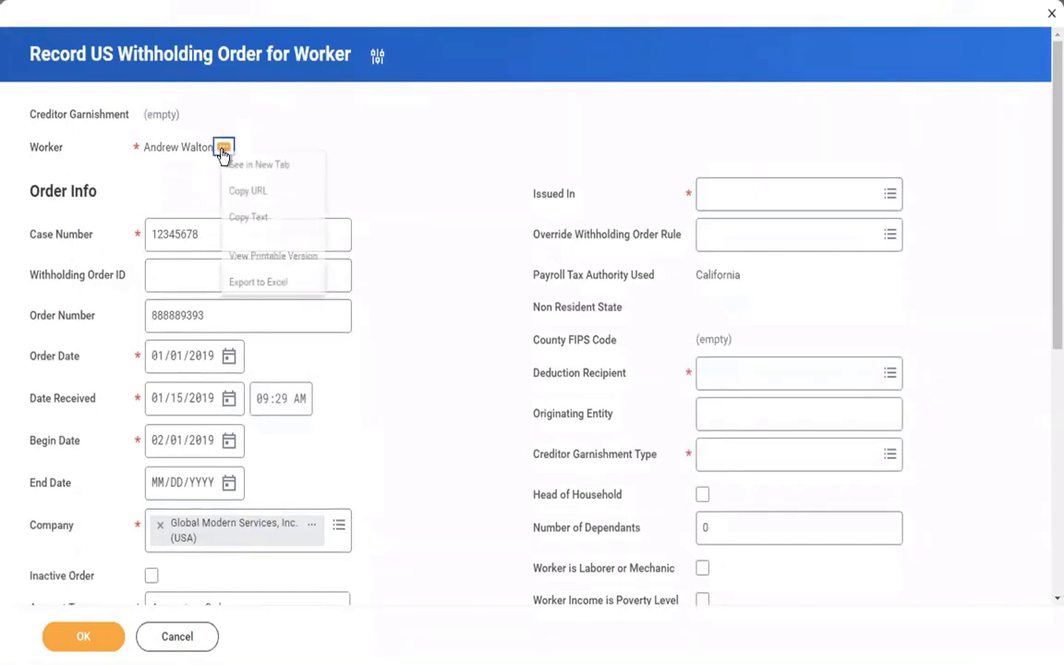
pyautogui.click(242, 164)
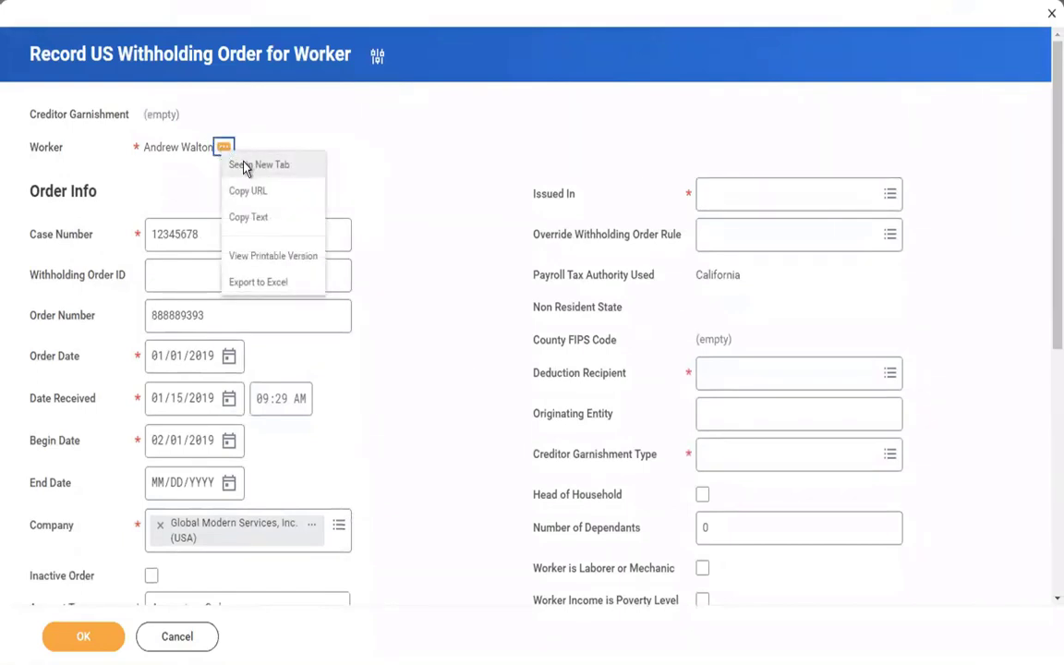
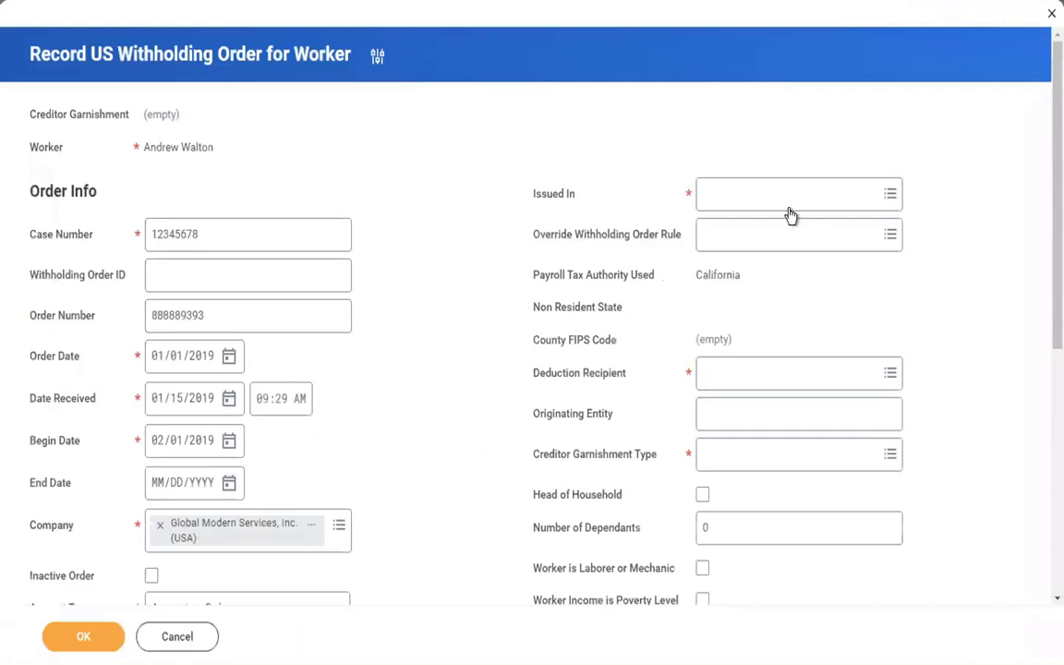
# - Set California as the state the withholding order is issued in
pyautogui.click(755, 202)
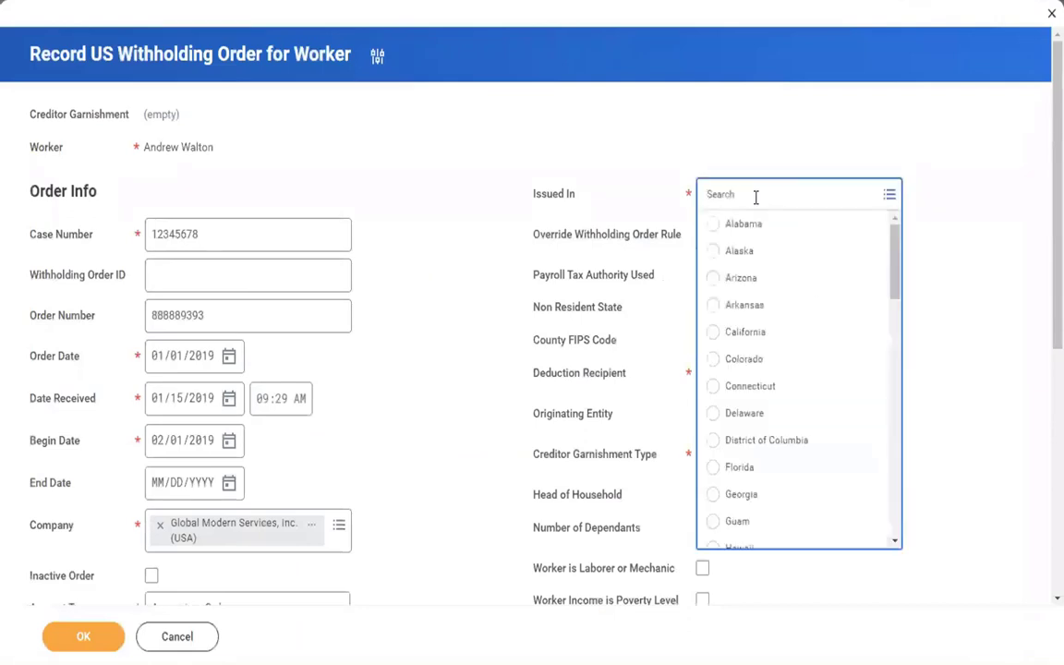
pyautogui.write('san')
pyautogui.press('Return')
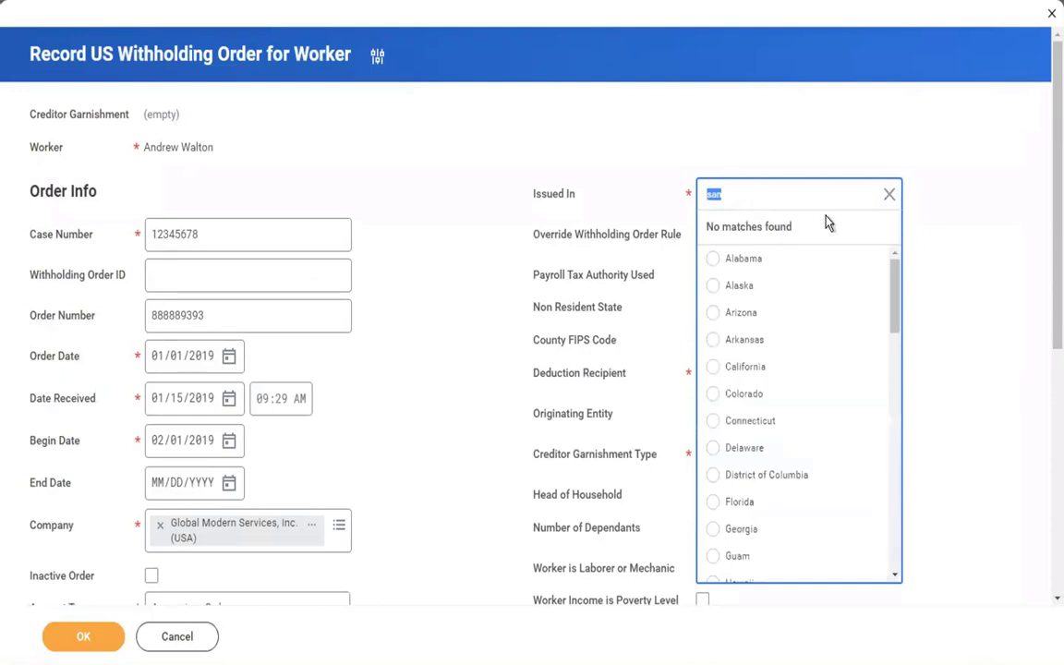
pyautogui.click(894, 298)
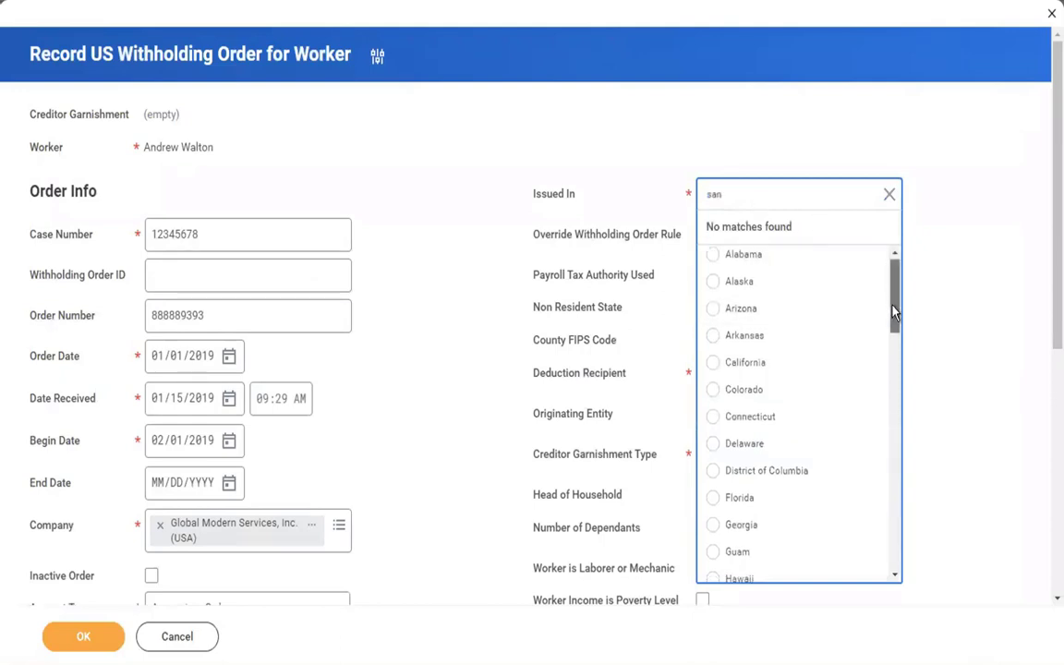
pyautogui.scroll(-1, 894, 301)
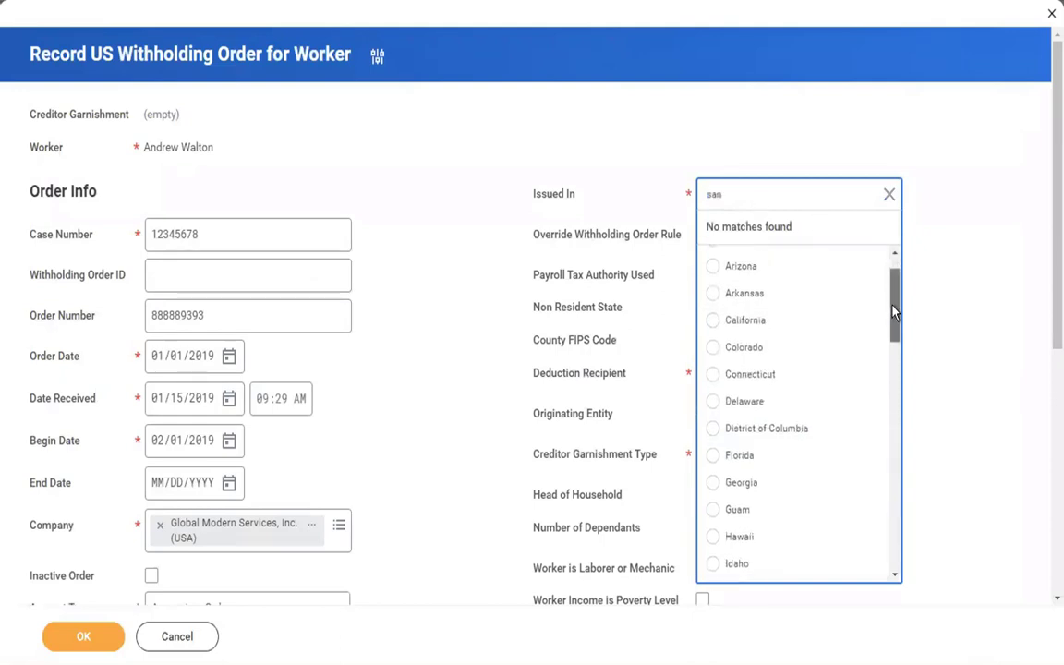
pyautogui.click(746, 317)
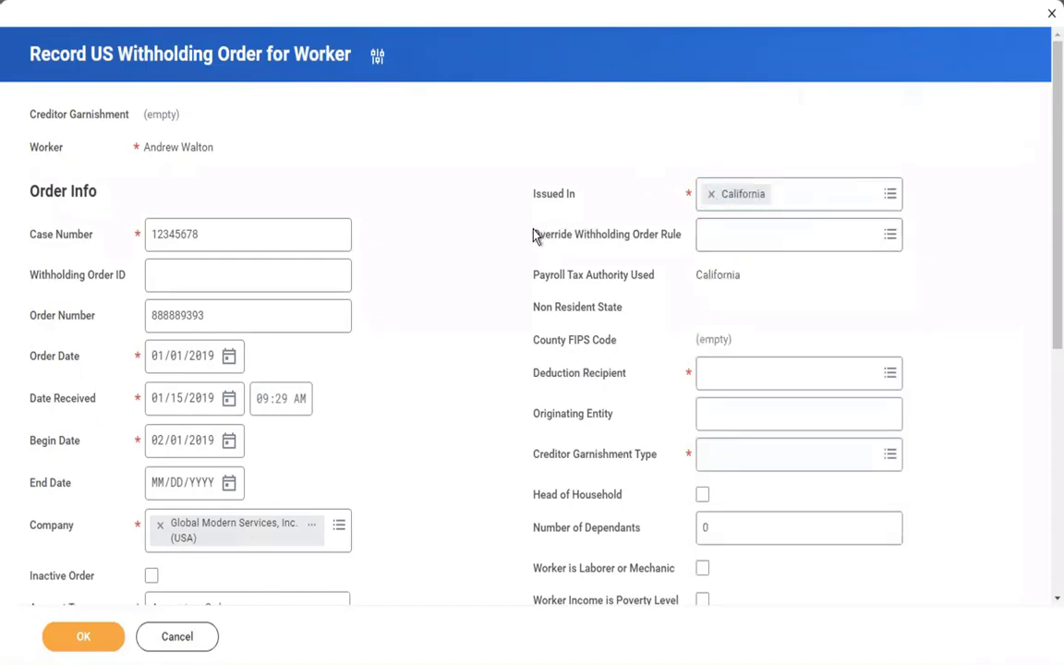
pyautogui.moveTo(534, 235); pyautogui.dragTo(677, 238)
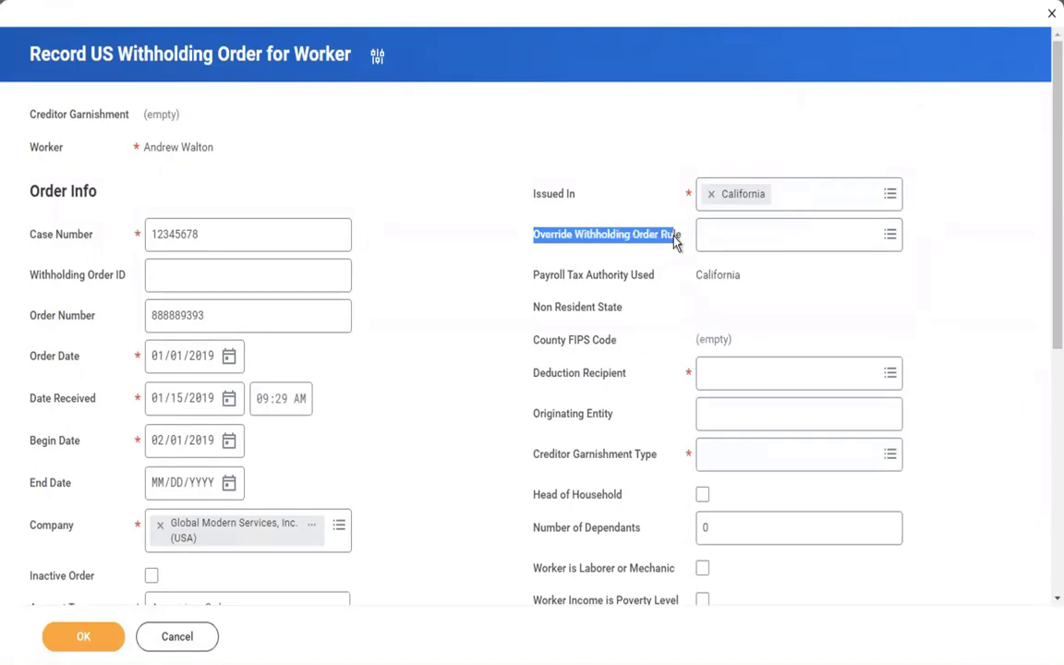
pyautogui.click(631, 242)
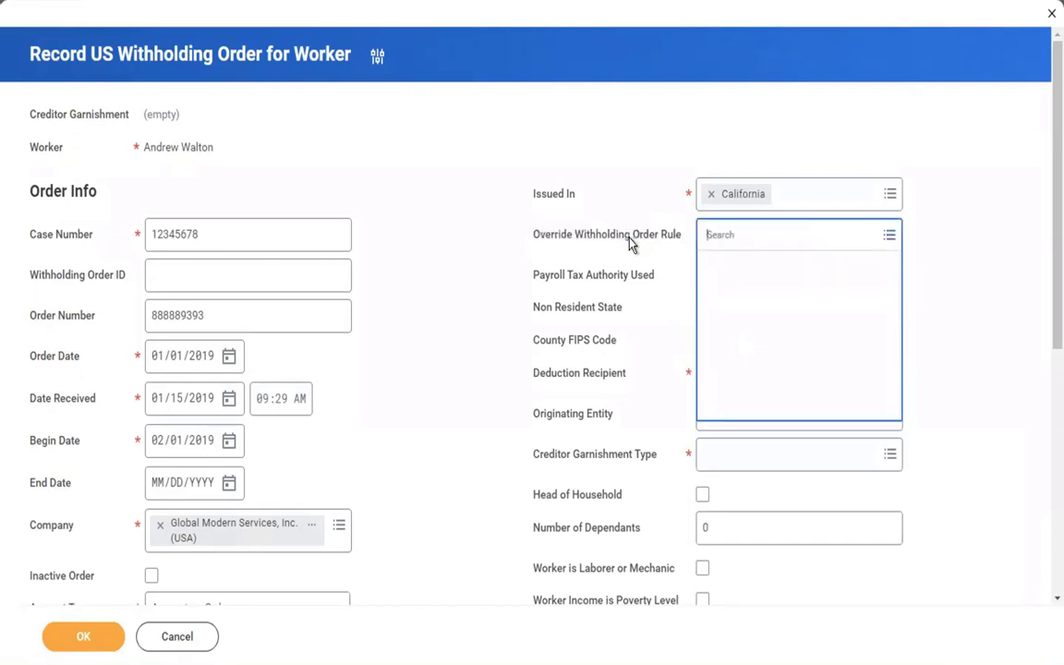
pyautogui.click(610, 185)
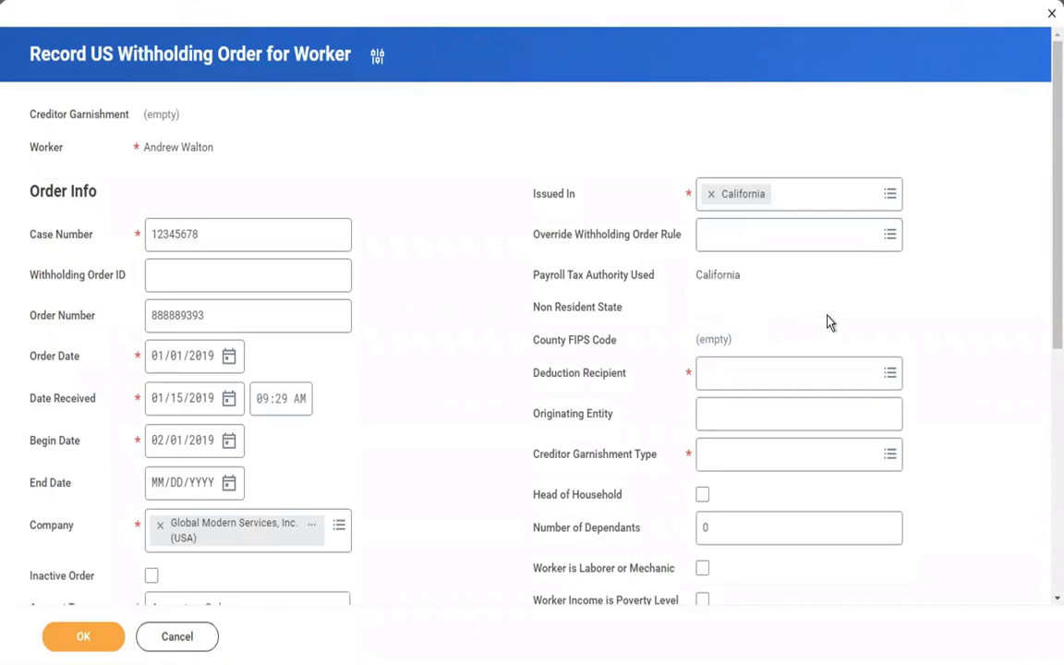
# - Open the deduction recipient choices, and highlight the CITI Bank debt and Legal Cell (court) lines in the Word notes
pyautogui.scroll(-2, 828, 318)
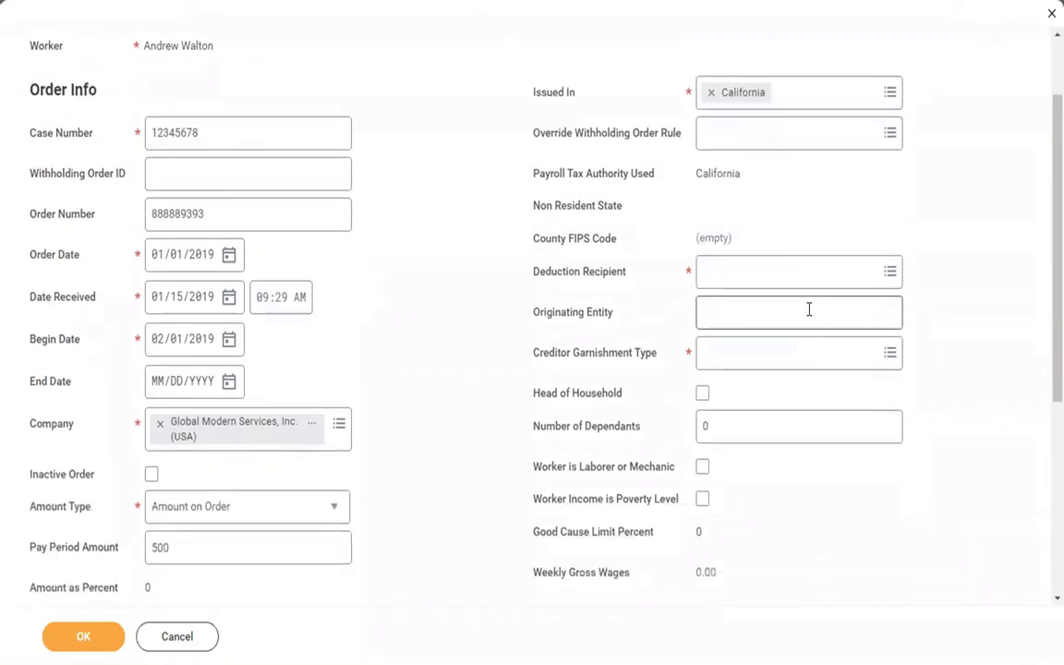
pyautogui.click(724, 280)
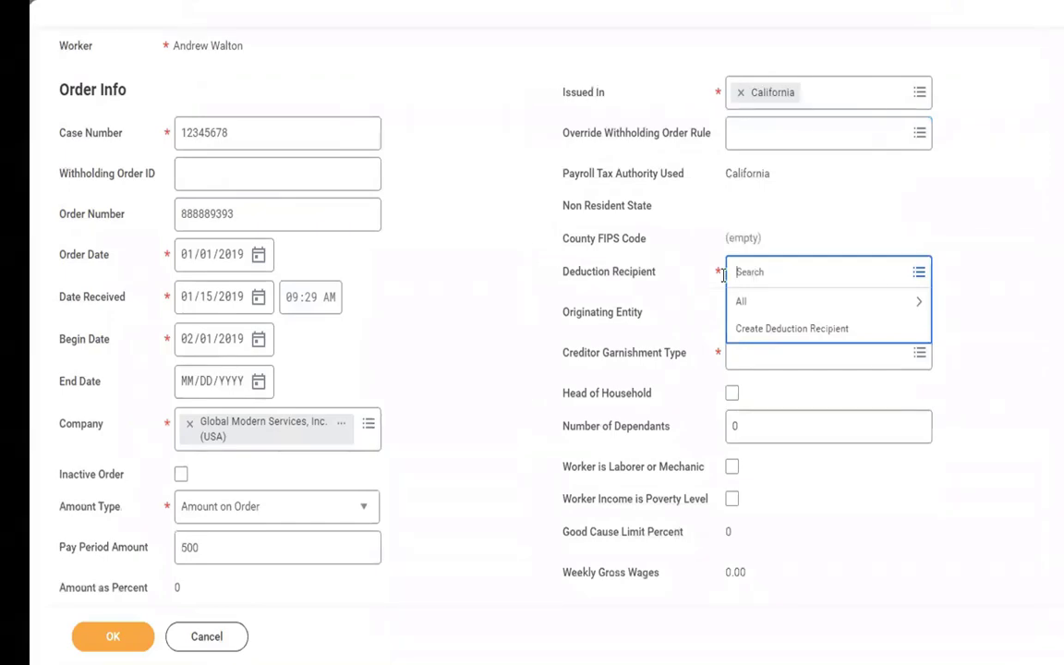
pyautogui.hotkey('ctrl', 'Left')
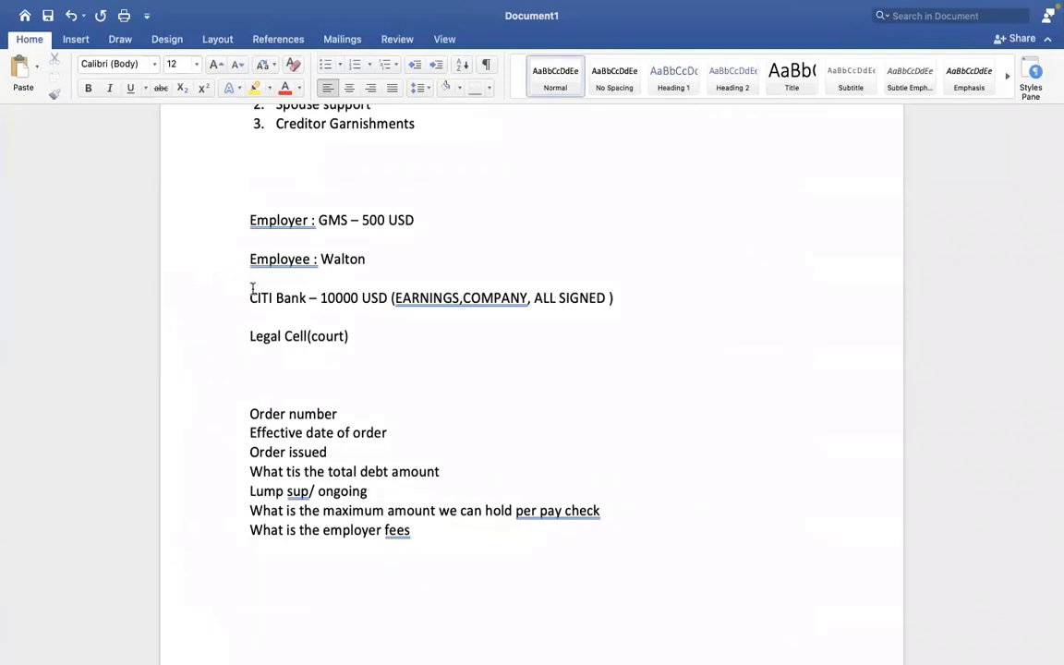
pyautogui.moveTo(250, 289); pyautogui.dragTo(343, 286)
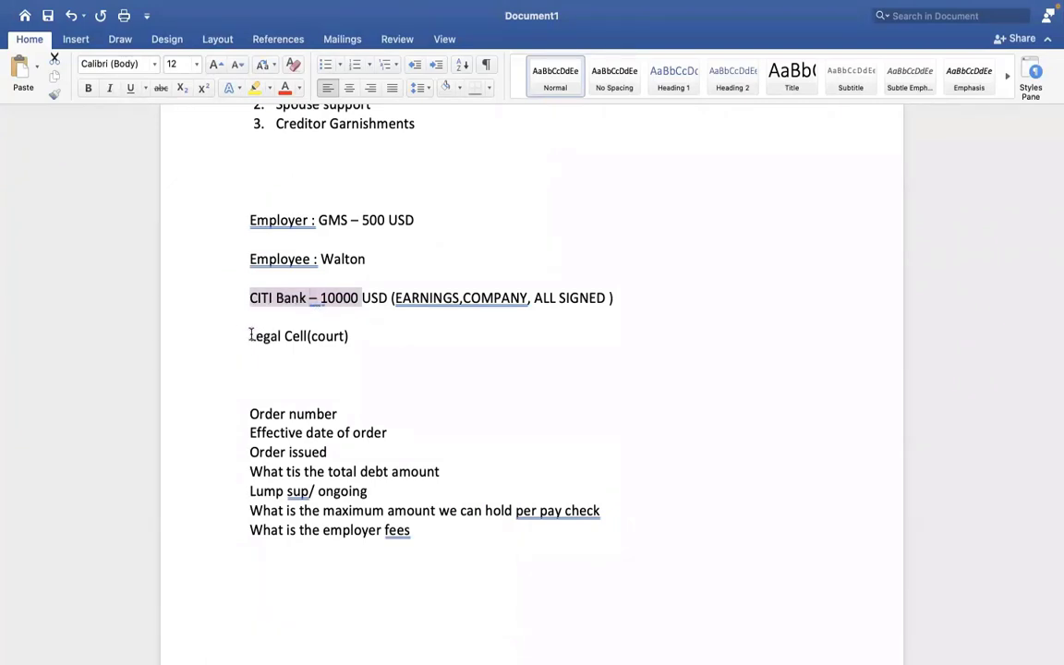
pyautogui.moveTo(250, 336); pyautogui.dragTo(349, 337)
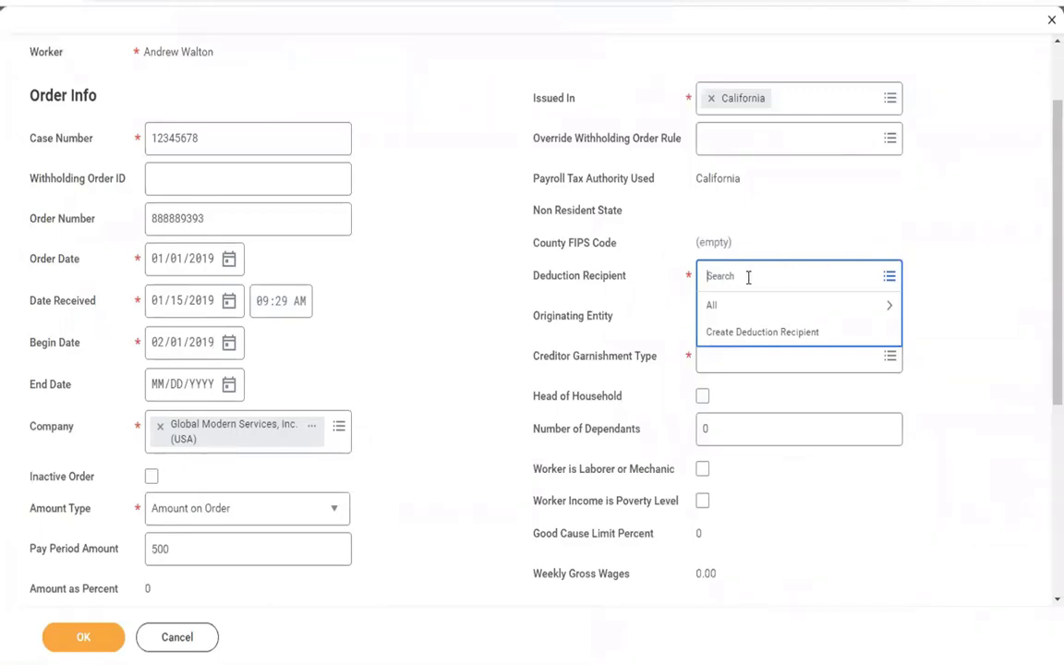
# - Find and select California State Disbursement Unit as the order's deduction recipient in Workday
pyautogui.write('san')
pyautogui.press('Return')
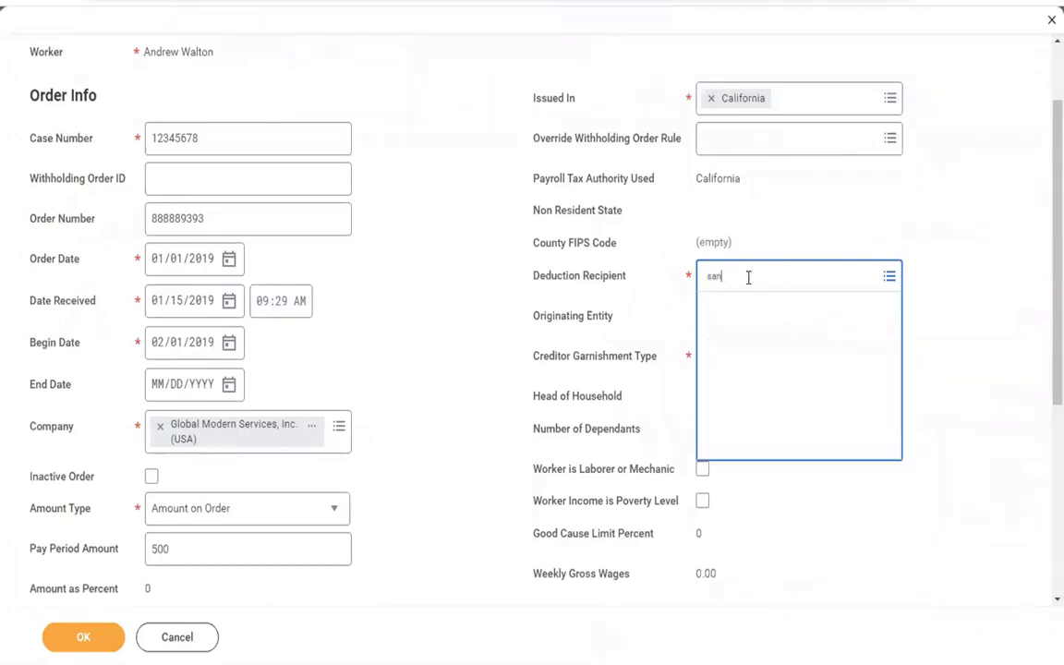
pyautogui.write('cal')
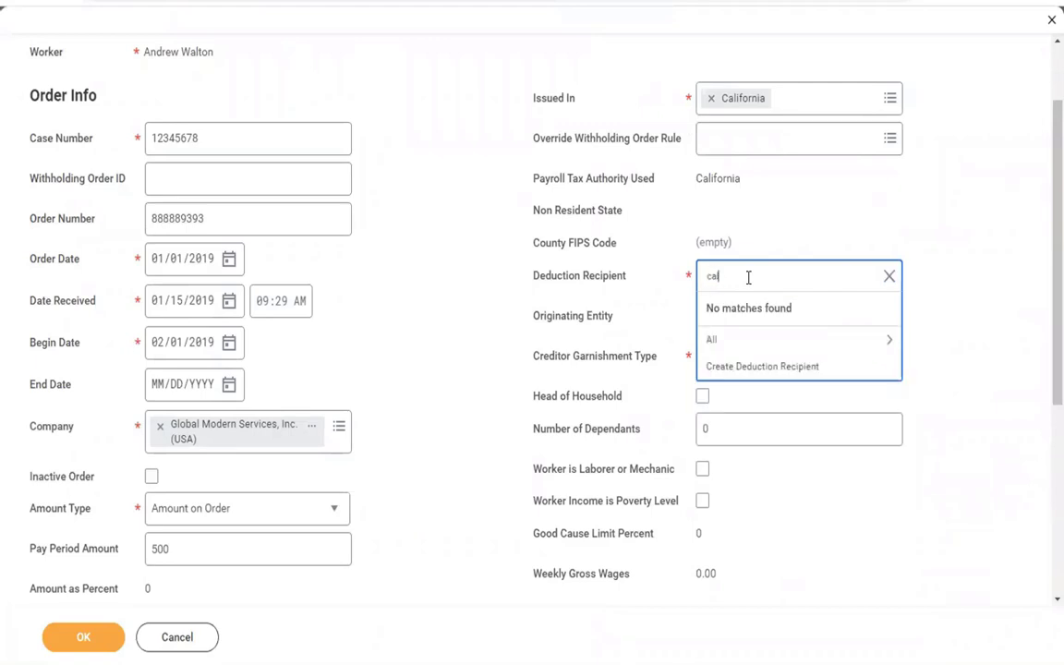
pyautogui.press('Return')
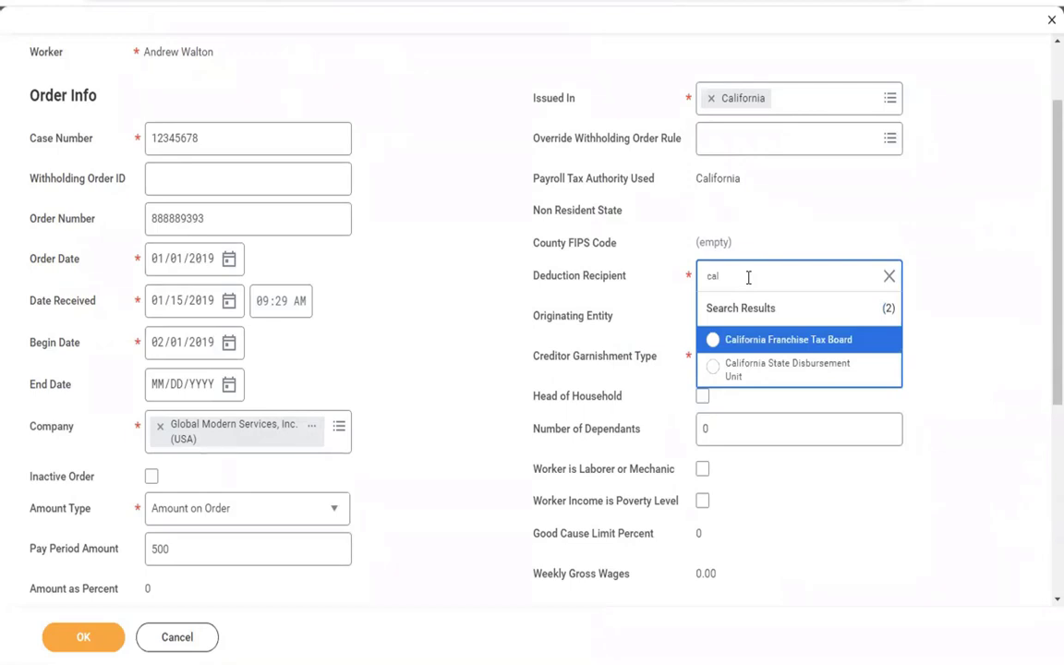
pyautogui.click(760, 370)
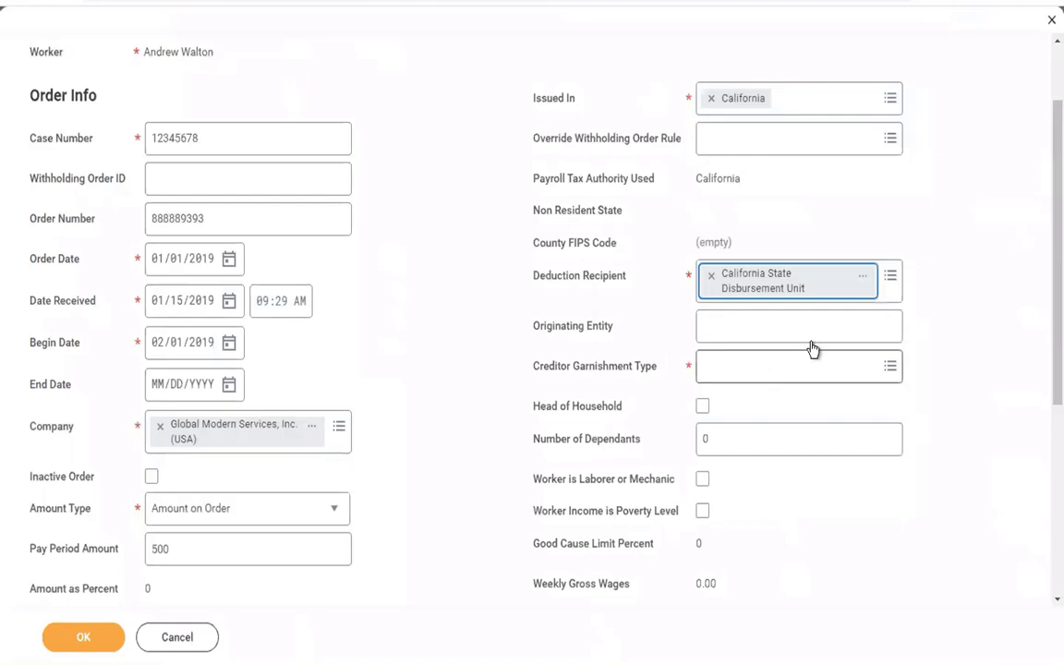
pyautogui.click(892, 279)
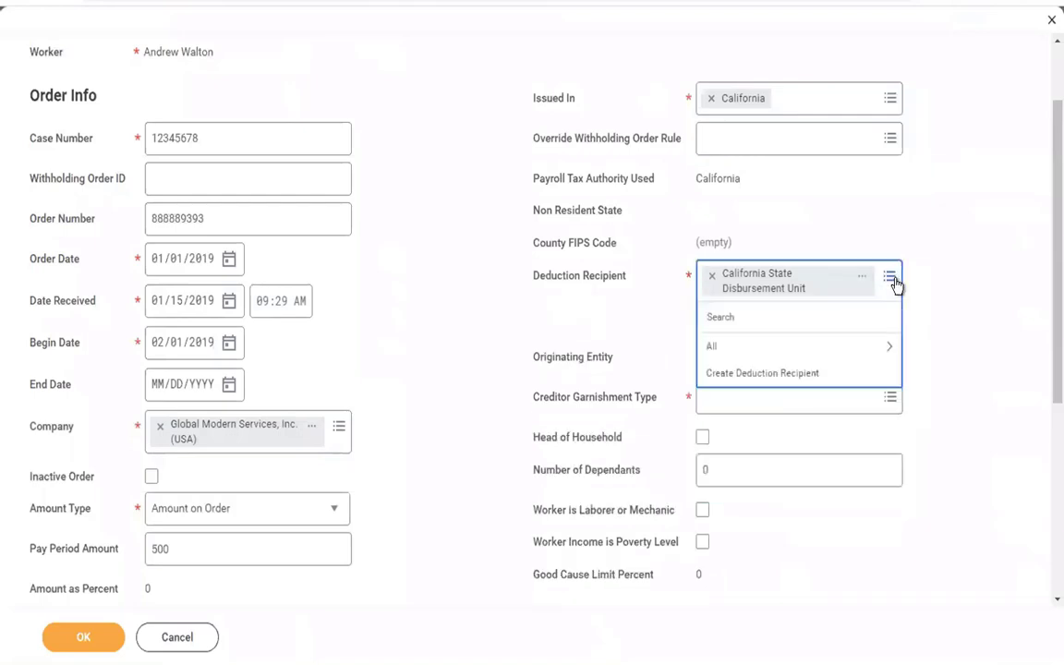
pyautogui.click(744, 379)
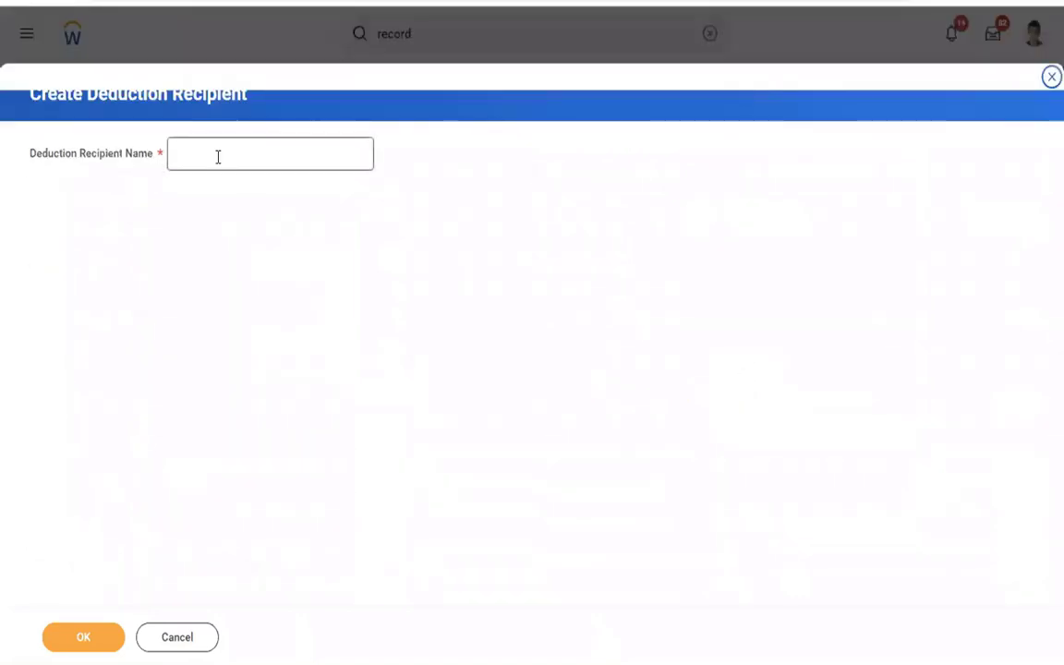
pyautogui.click(218, 156)
pyautogui.write('C')
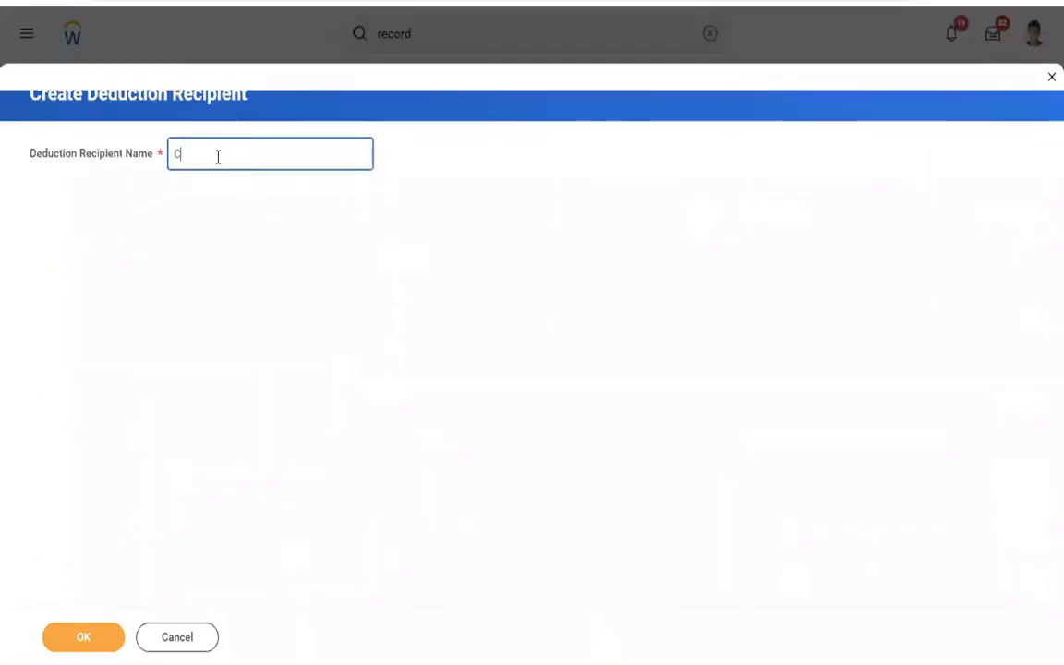
pyautogui.write('iti Bank')
pyautogui.click(56, 636)
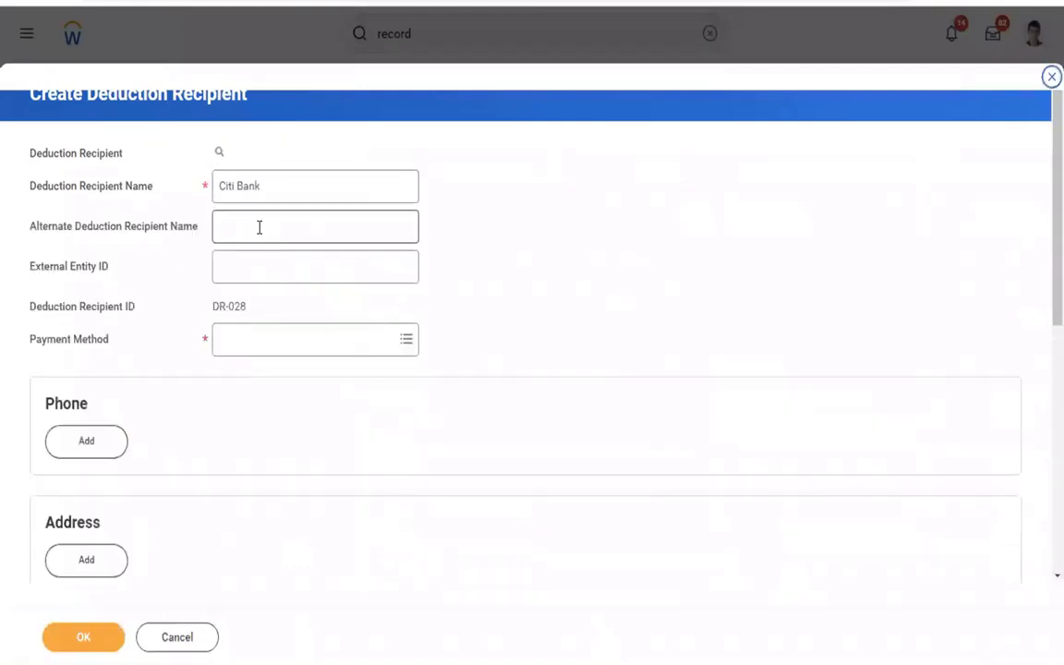
pyautogui.click(261, 341)
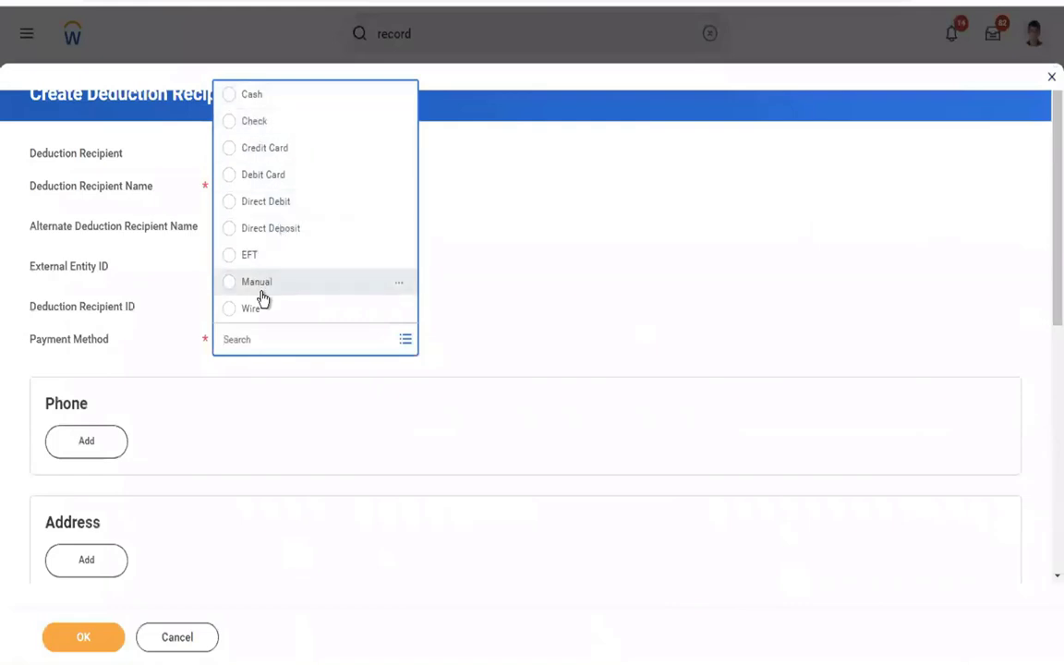
pyautogui.click(266, 128)
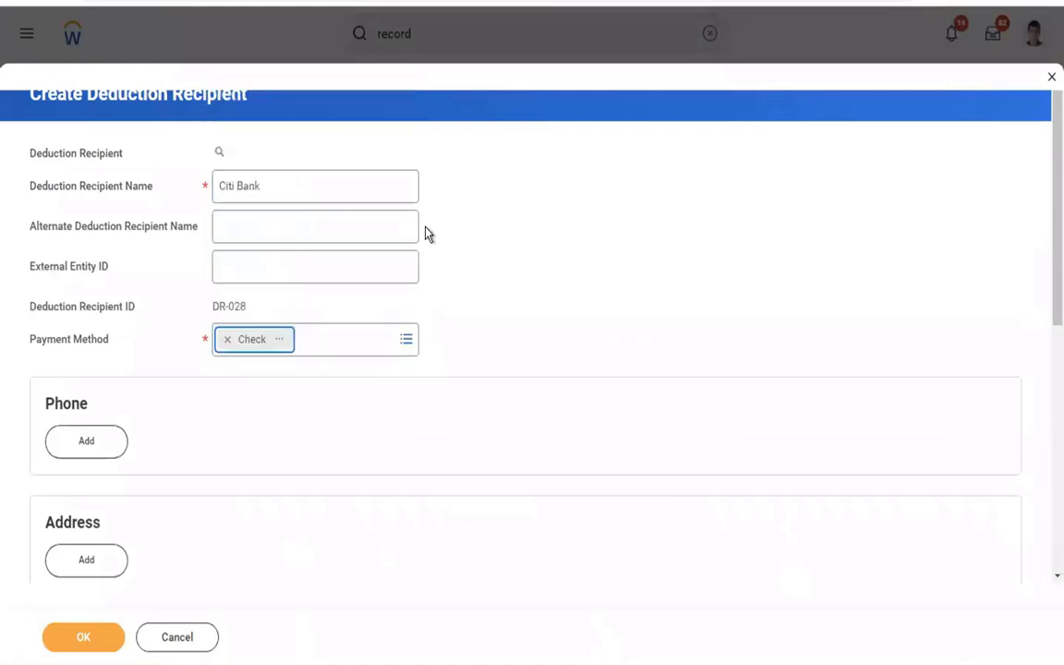
pyautogui.click(238, 265)
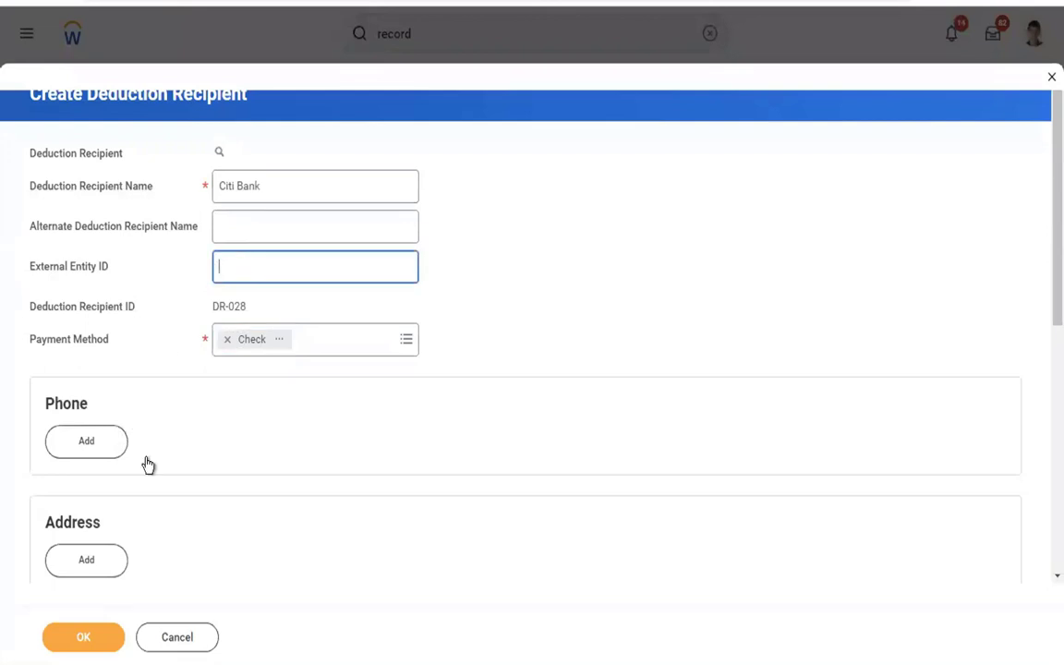
pyautogui.scroll(-5, 384, 479)
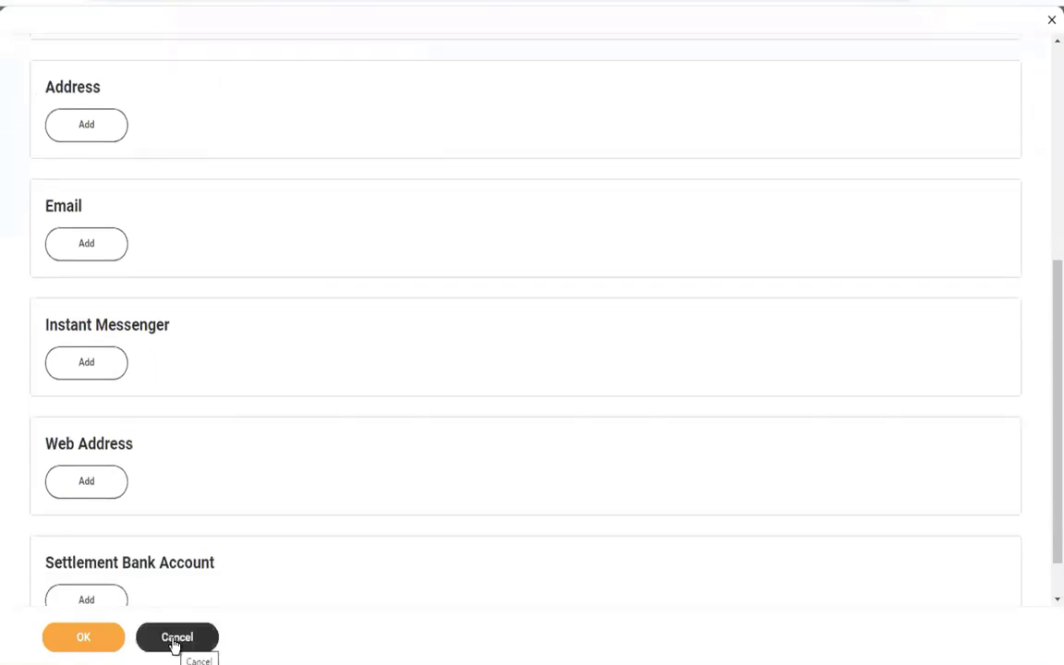
pyautogui.click(175, 639)
pyautogui.click(451, 383)
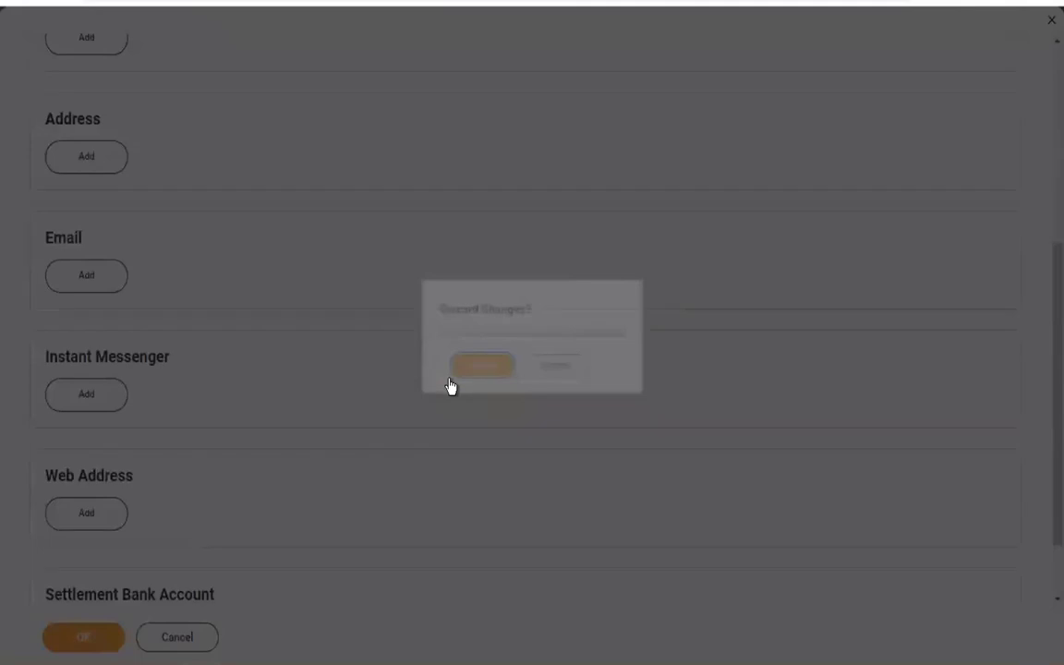
pyautogui.click(502, 367)
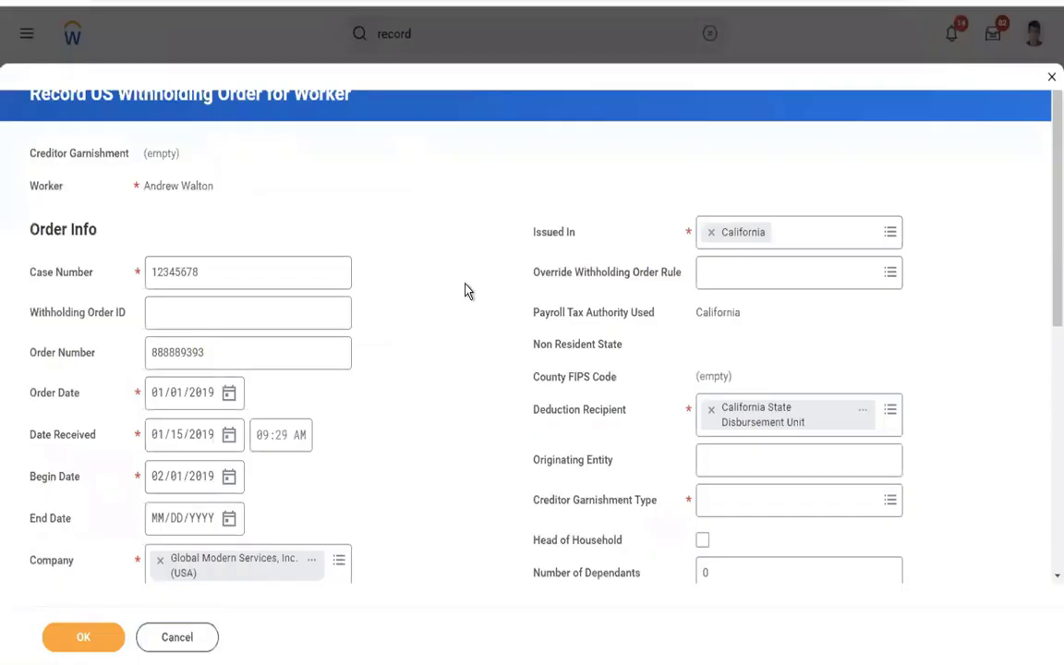
# - Enter "Legal Cell - Citi Bank" as the originating entity and set the creditor garnishment type to Consumer Credit Transaction
pyautogui.scroll(-3, 466, 291)
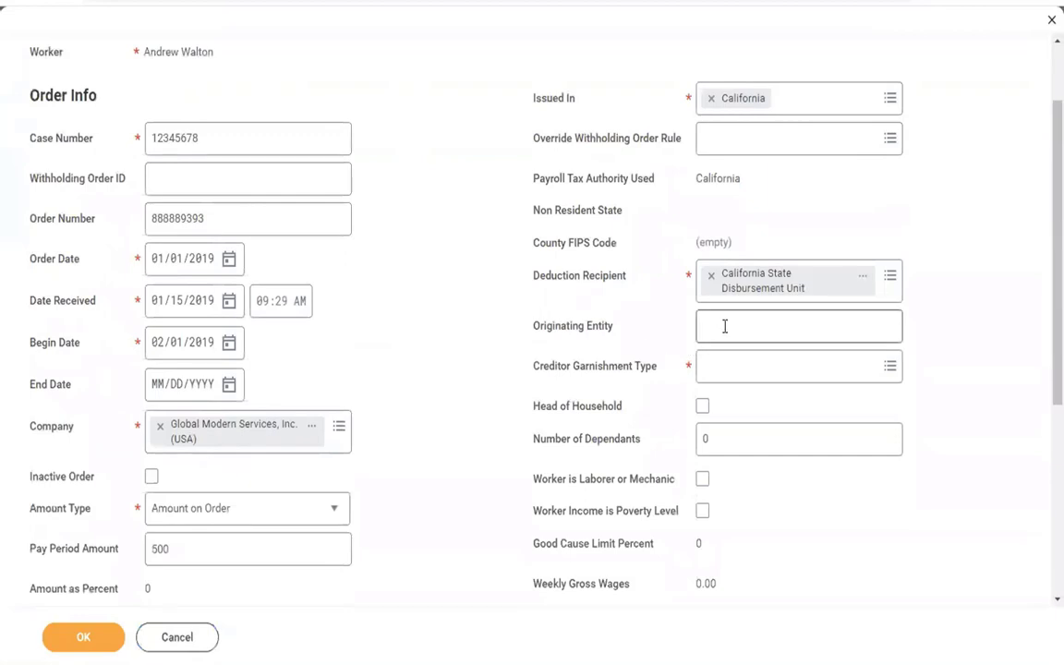
pyautogui.click(725, 326)
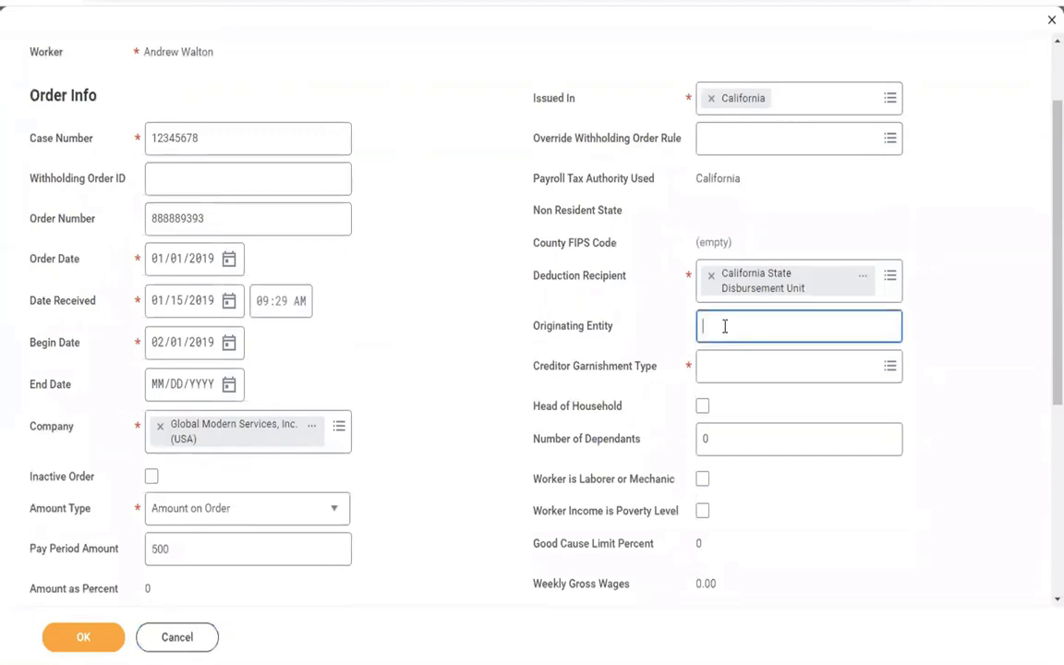
pyautogui.write('Legal Cell -')
pyautogui.write('Citi Bank')
pyautogui.click(980, 312)
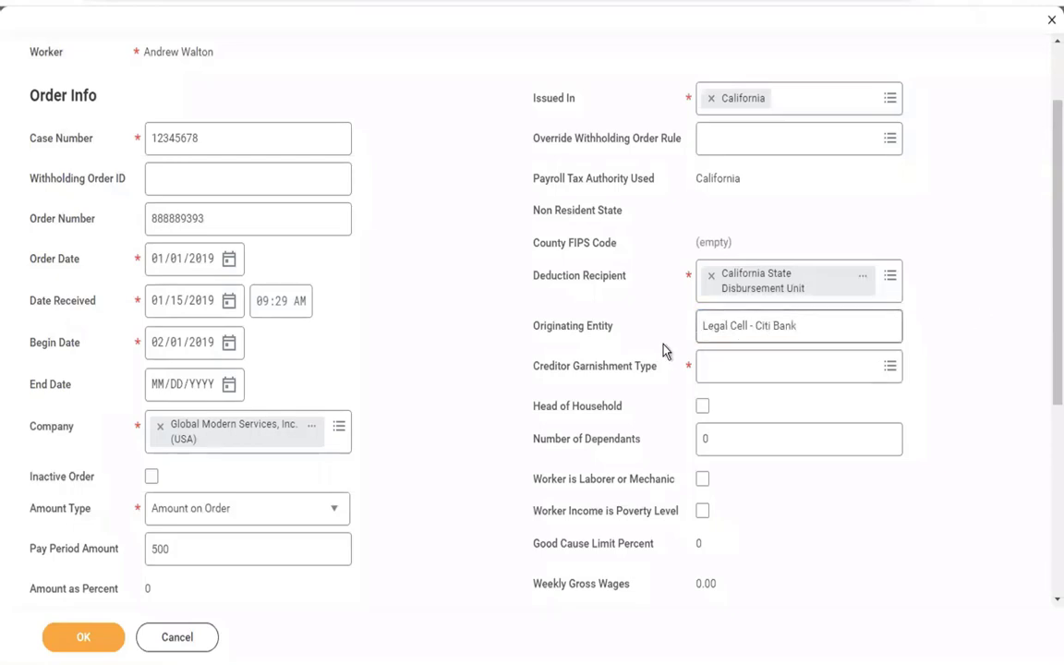
pyautogui.click(728, 366)
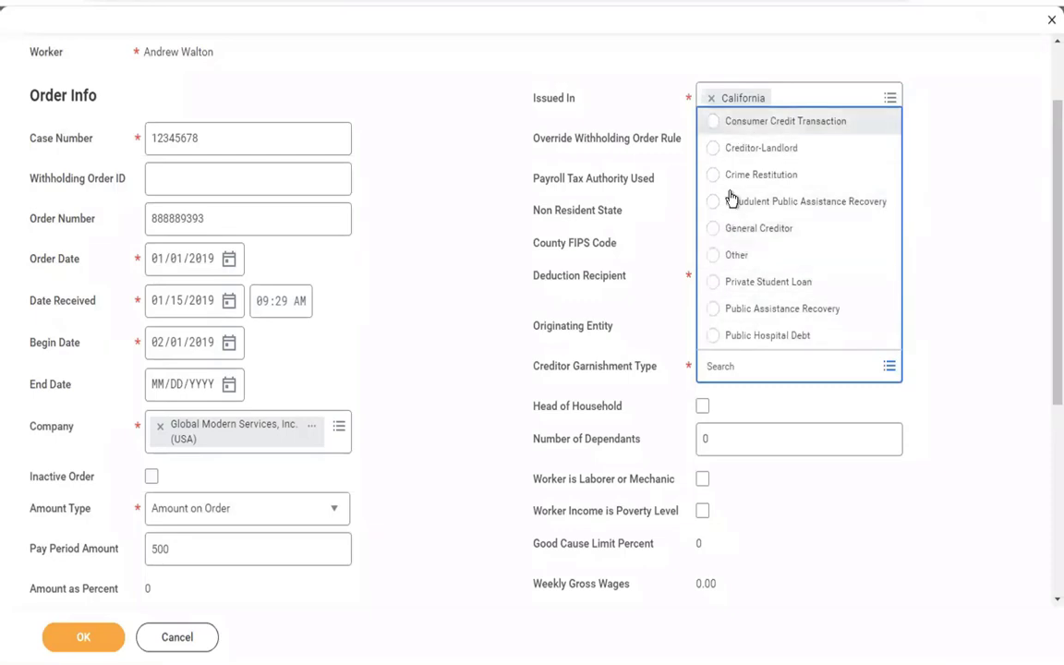
pyautogui.click(736, 130)
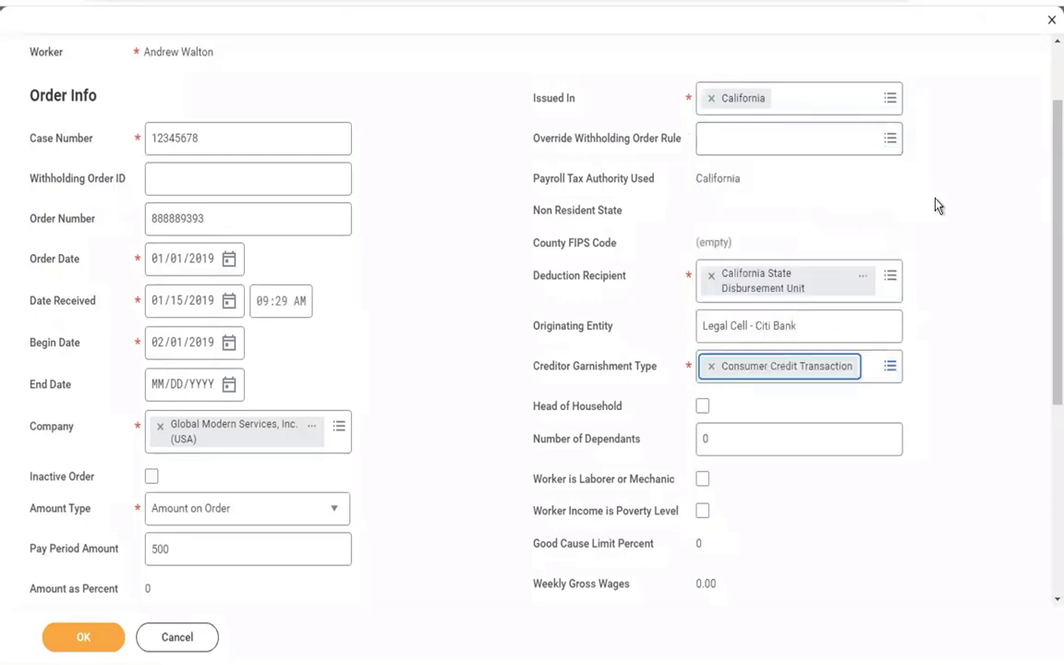
# - Mark the worker as head of household with 2 dependants, leaving the laborer or mechanic option unchecked
pyautogui.scroll(-5, 936, 205)
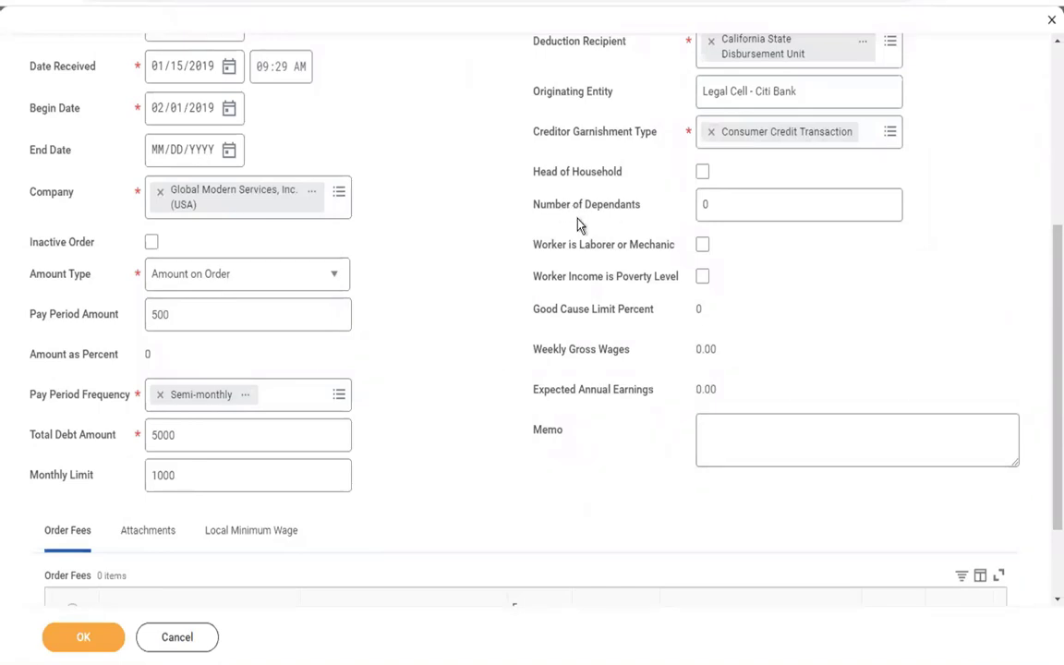
pyautogui.click(703, 175)
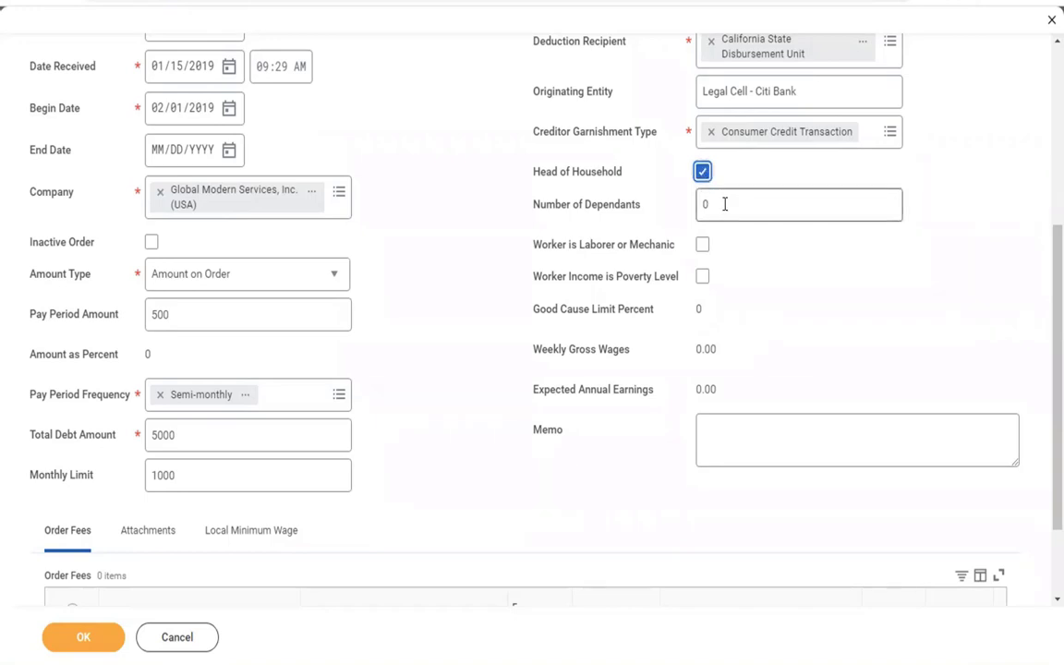
pyautogui.click(725, 204)
pyautogui.press('BackSpace')
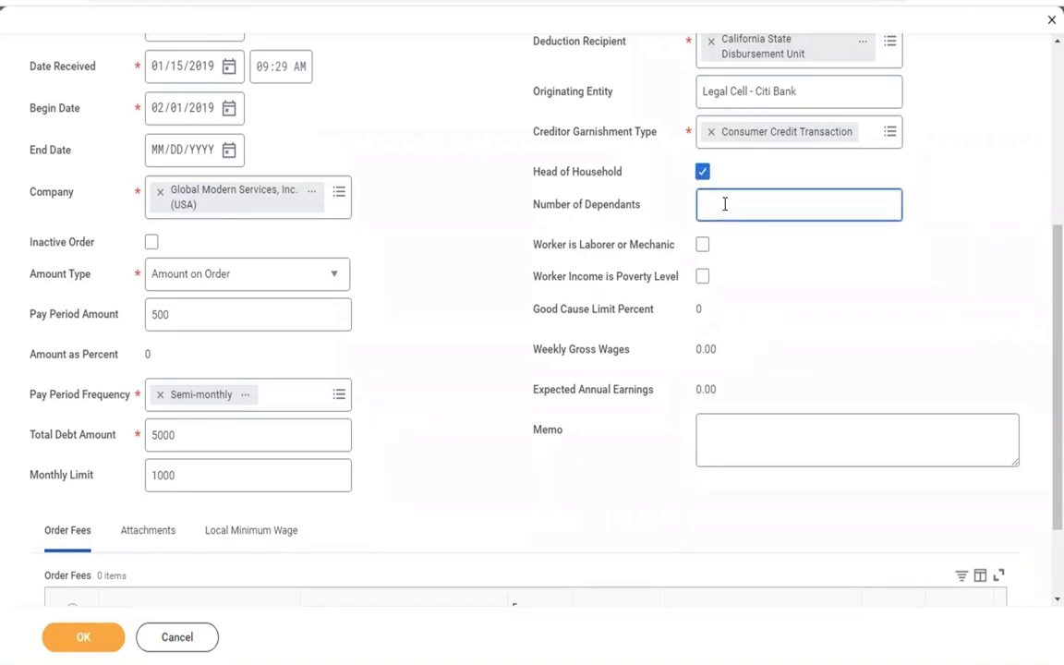
pyautogui.write('2')
pyautogui.click(681, 242)
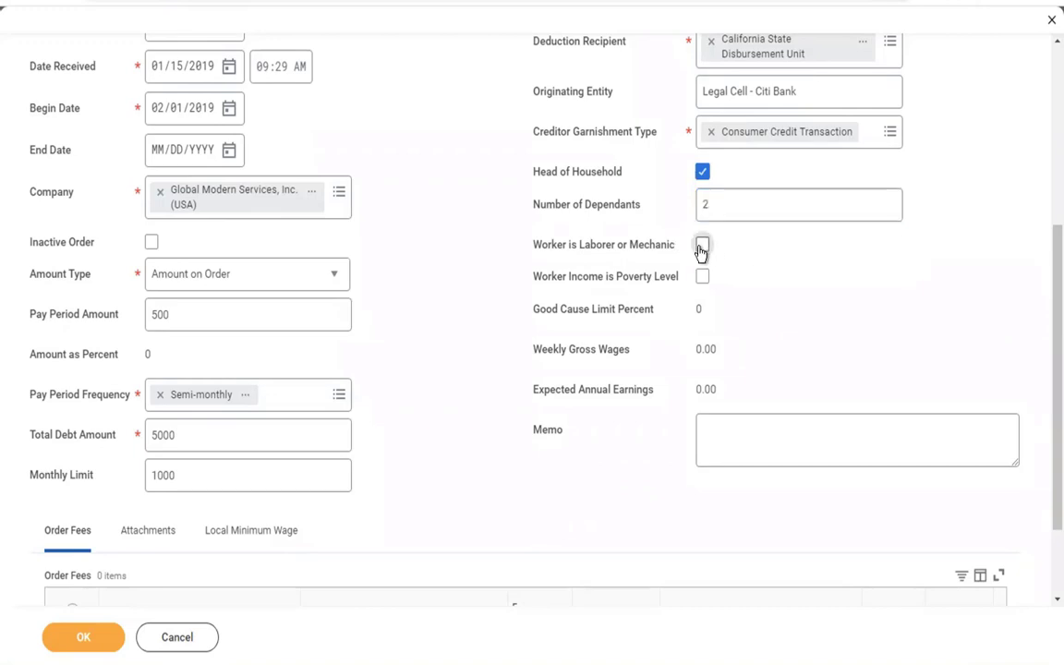
pyautogui.click(702, 246)
pyautogui.click(703, 245)
pyautogui.click(729, 311)
# - Review the garnishment order questions in the Word notes, down to the employer fees line, and return to Workday
pyautogui.hotkey('ctrl', 'Left')
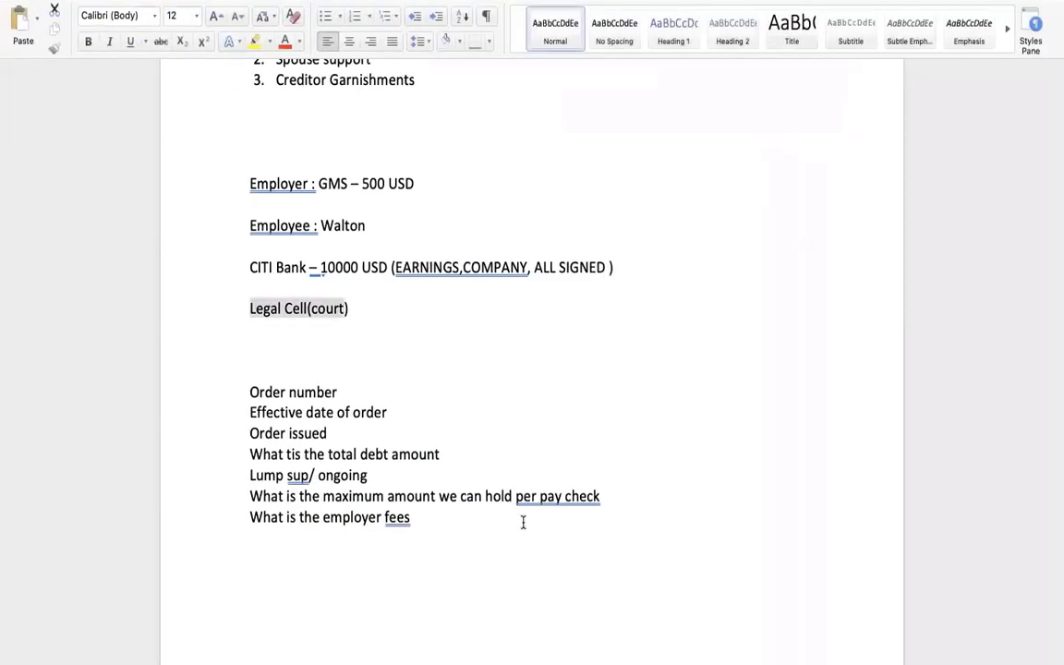
pyautogui.click(429, 523)
pyautogui.hotkey('ctrl', 'Right')
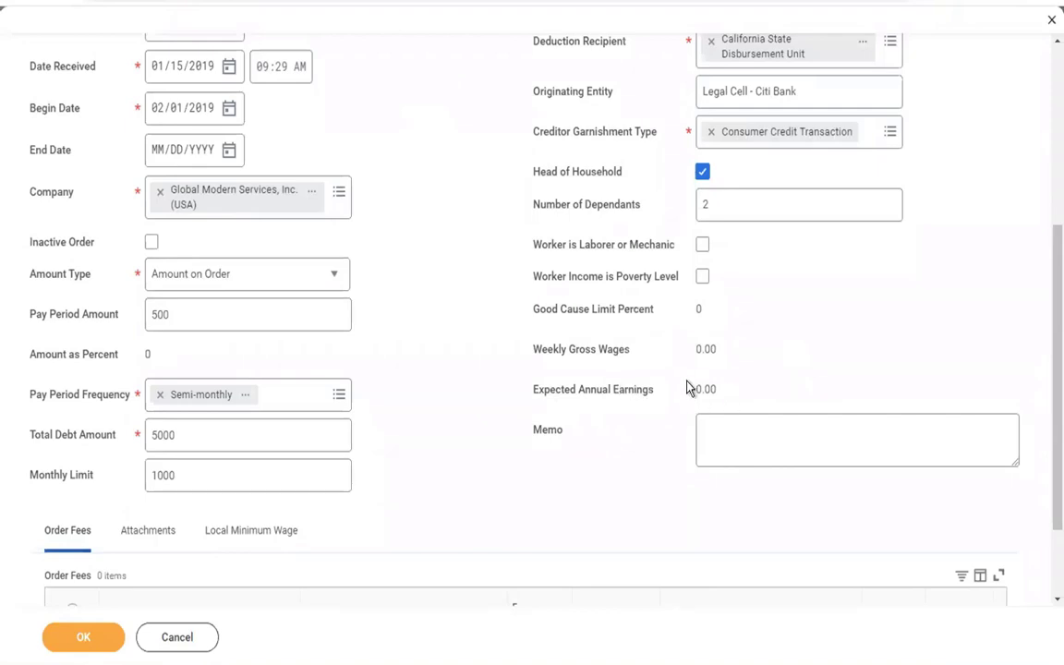
# - Write a memo saying the order was received from the Legal Cell on 01/01/2019 for ongoing creditor garnishment
pyautogui.click(743, 437)
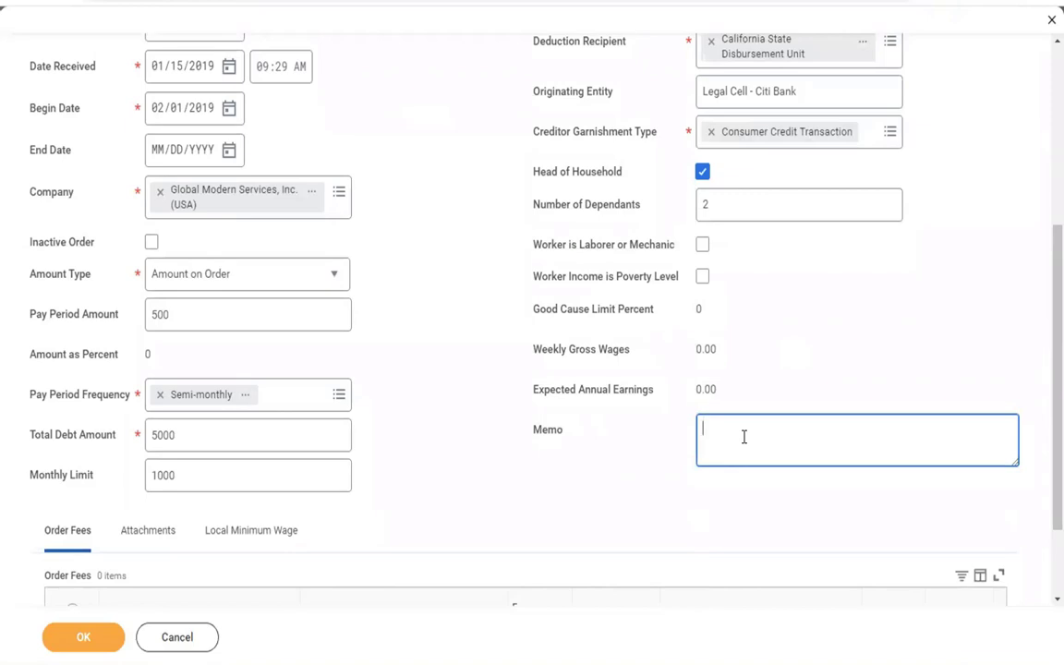
pyautogui.write('Order received from the ')
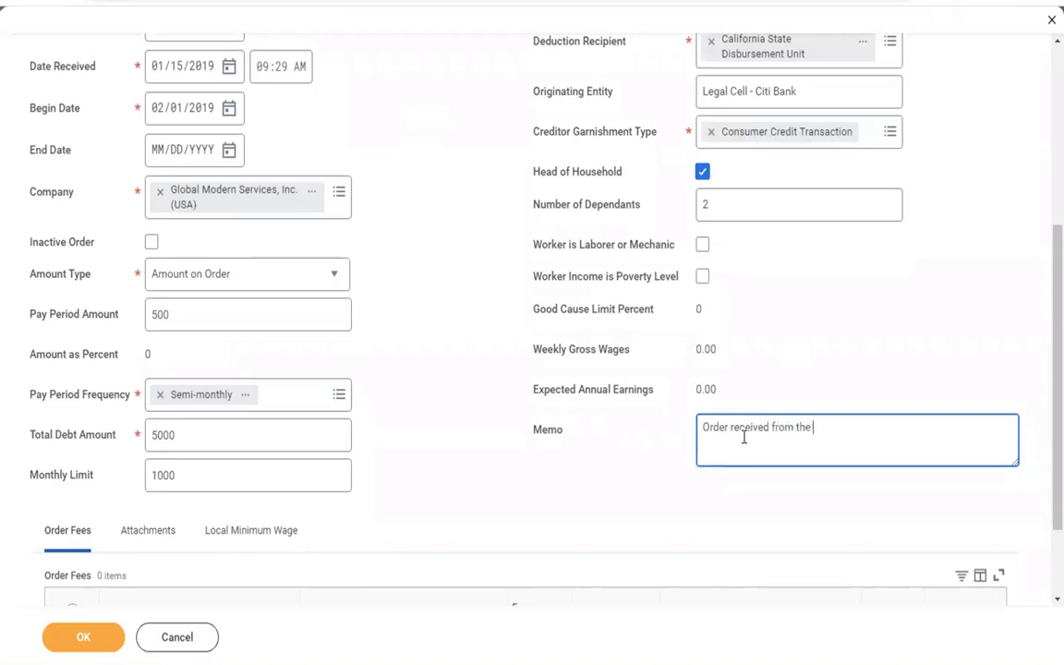
pyautogui.write('Legal Cell on 01')
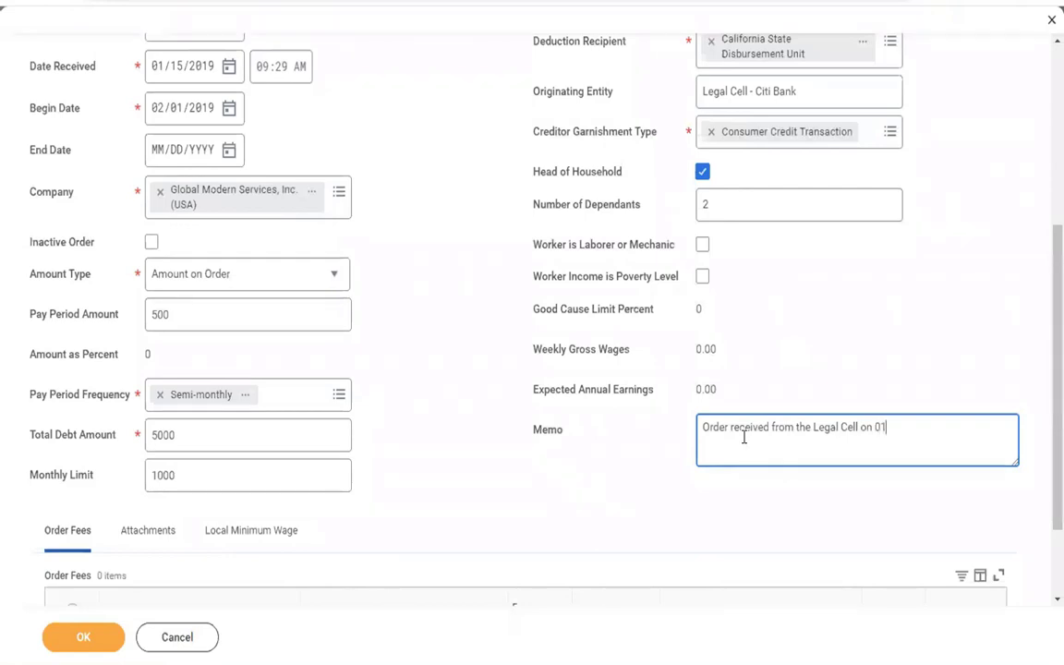
pyautogui.write('/01/201')
pyautogui.write('9, ')
pyautogui.write('0')
pyautogui.press('BackSpace')
pyautogui.press('BackSpace')
pyautogui.press('BackSpace')
pyautogui.write('for ongo')
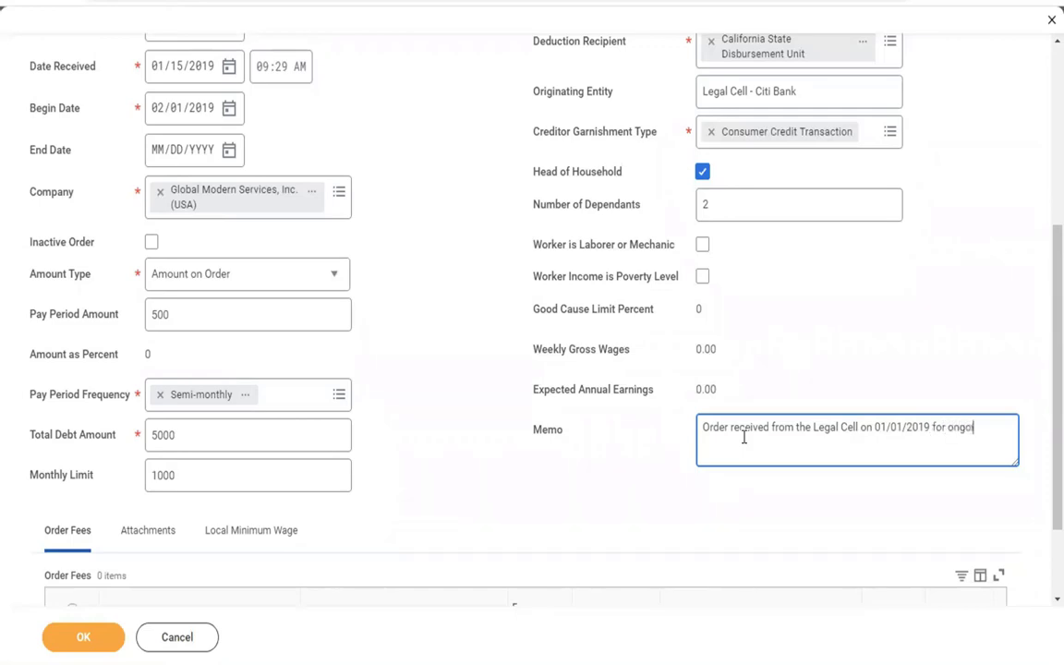
pyautogui.write('ing creditar garnishment')
# - Correct the misspelled word "creditar" to "creditor" in the memo and end the sentence with a period
pyautogui.rightClick(728, 442)
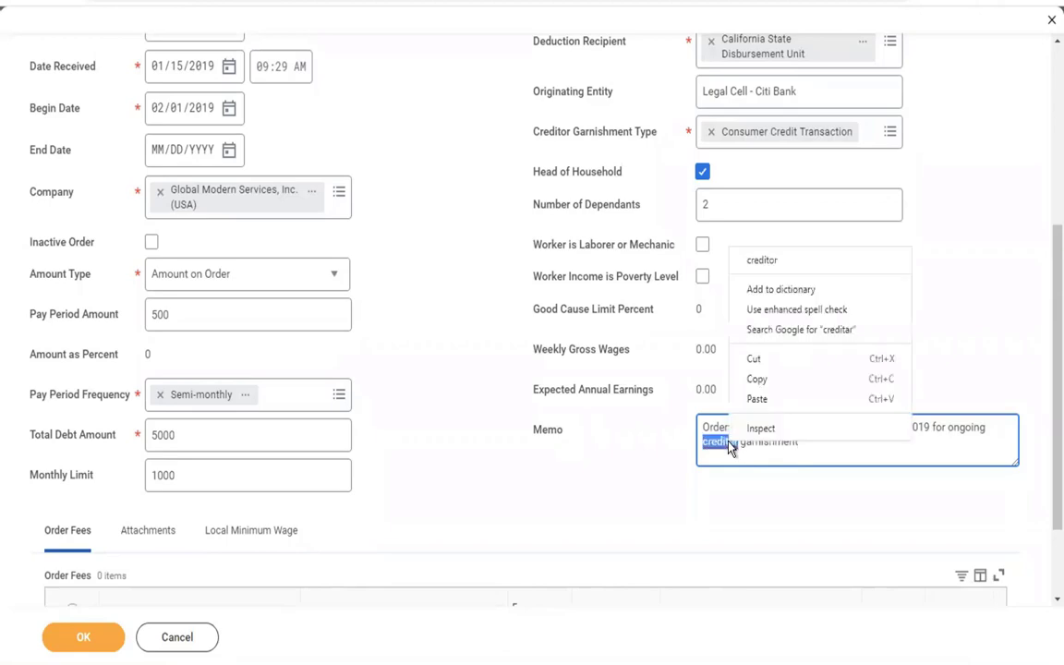
pyautogui.click(753, 261)
pyautogui.click(803, 445)
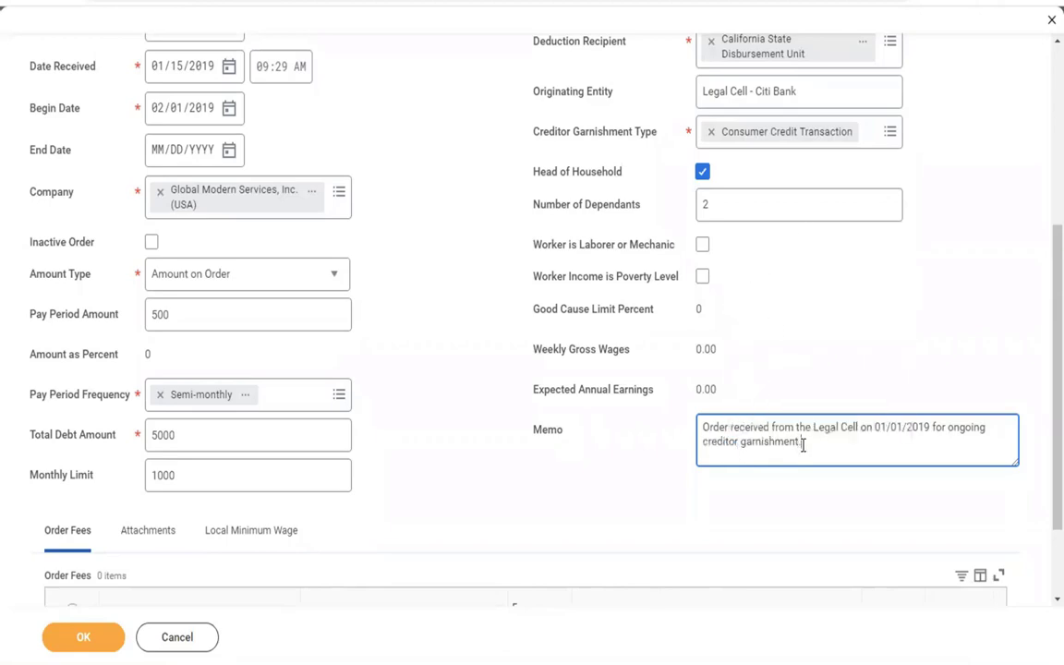
pyautogui.write('.')
pyautogui.click(894, 356)
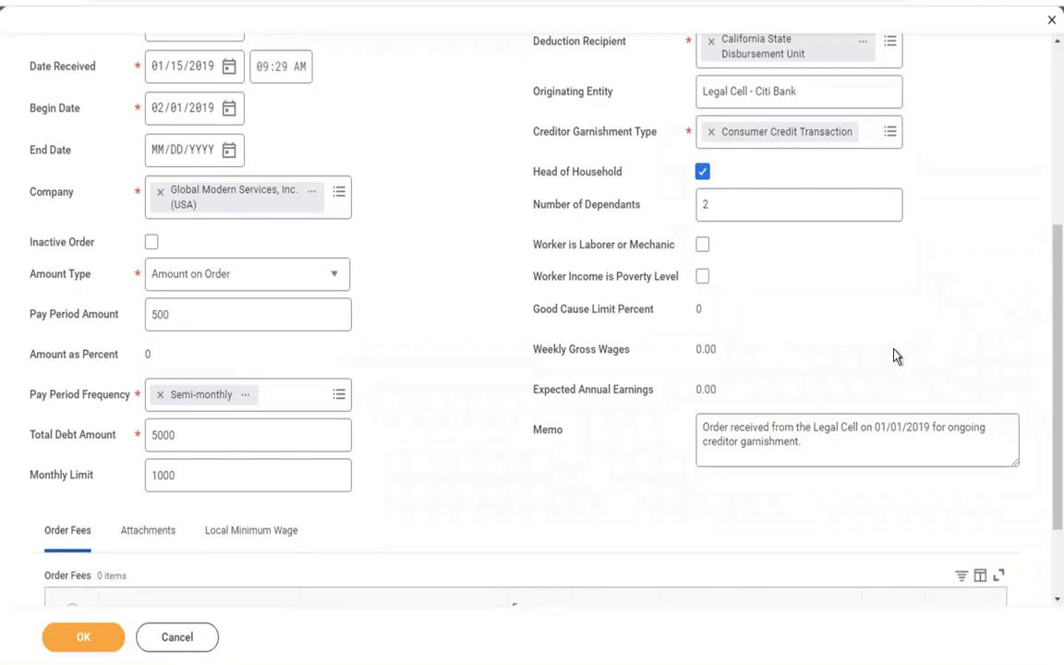
# - Add a Per Pay Period Employer Fee to the order fees, with amount type Amount, fee amount 1 and fee monthly limit 1
pyautogui.scroll(-3, 894, 356)
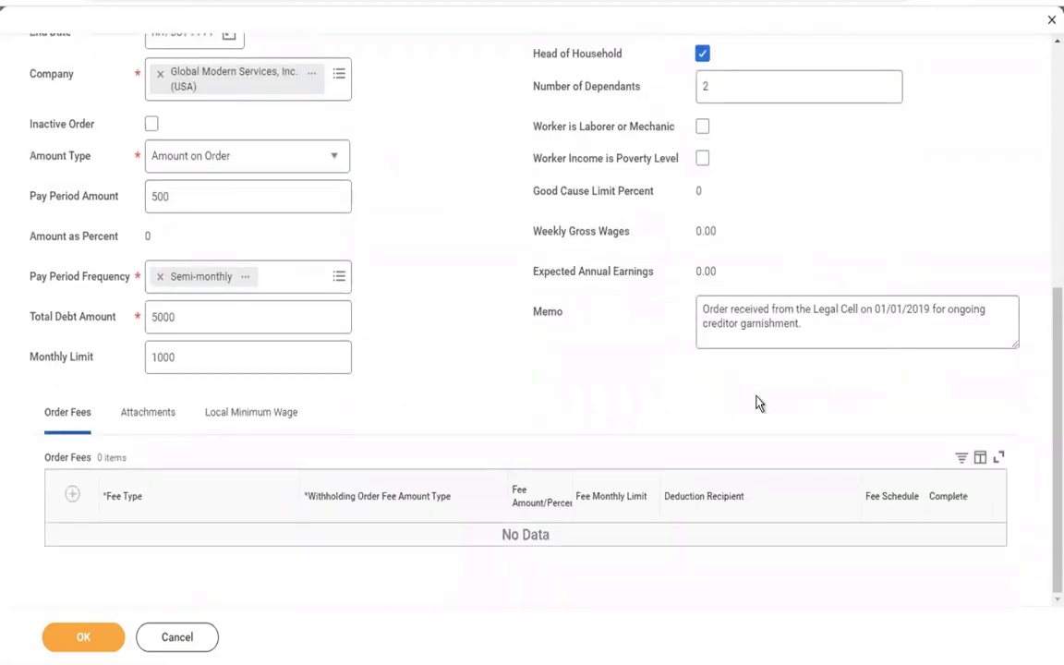
pyautogui.click(73, 496)
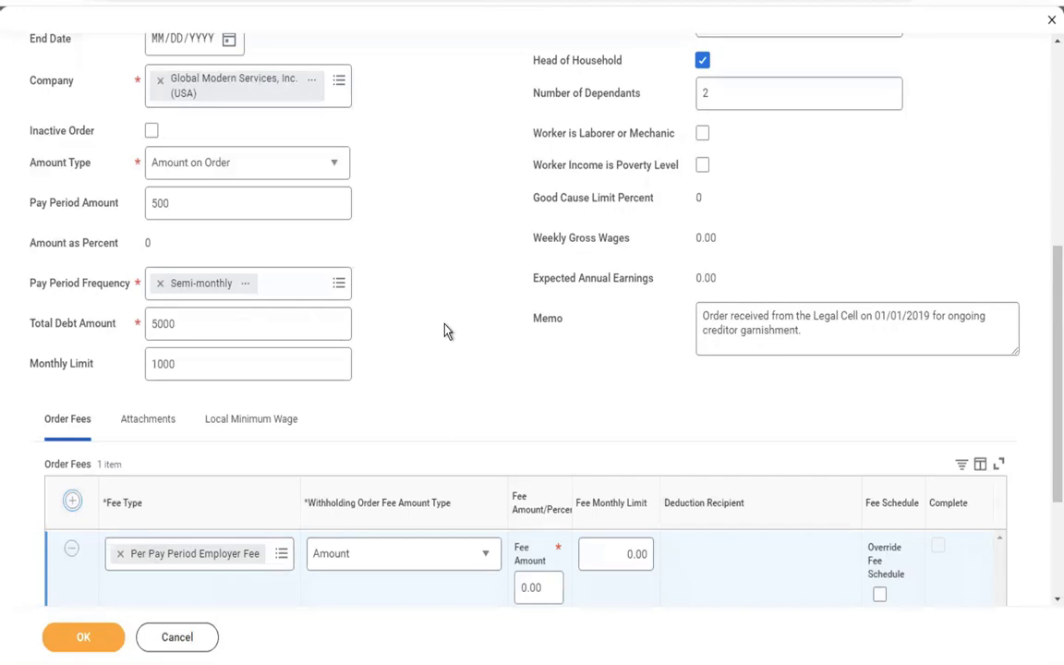
pyautogui.click(453, 552)
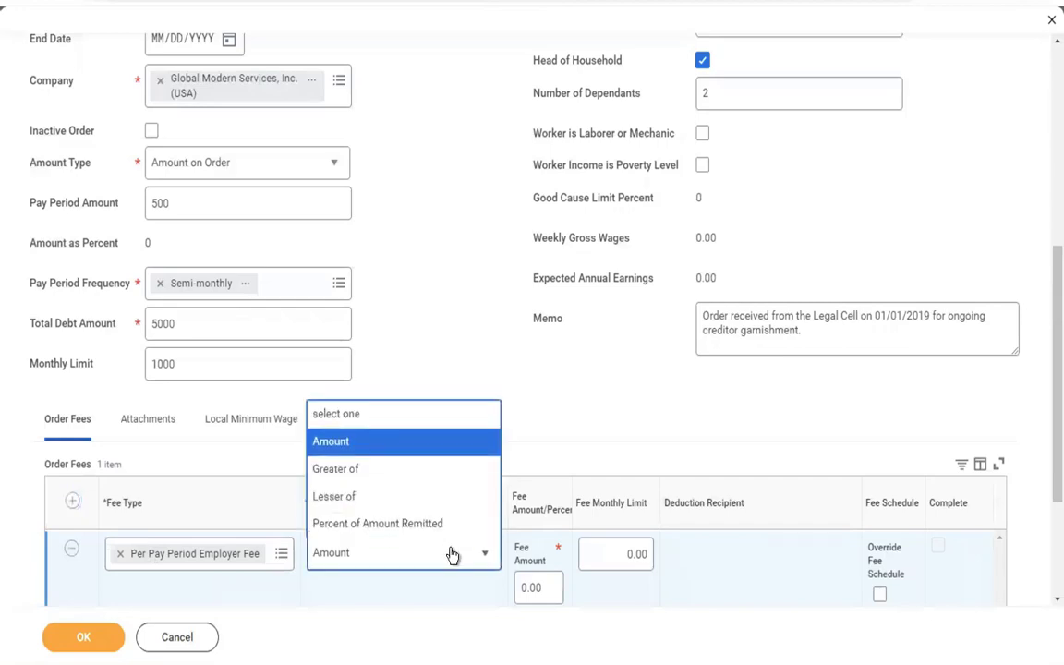
pyautogui.click(453, 554)
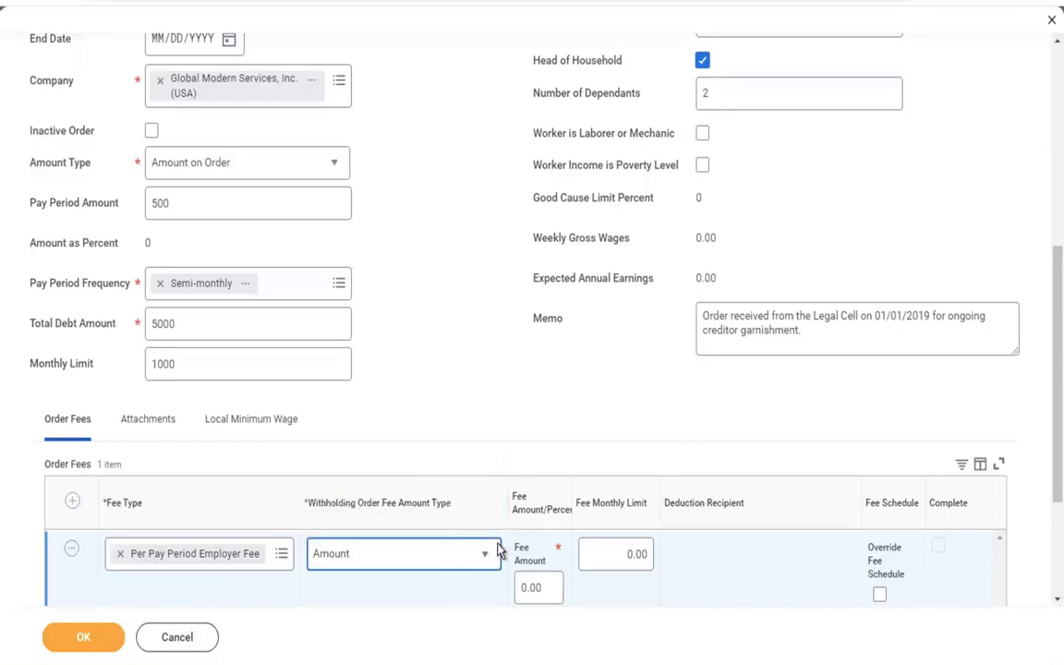
pyautogui.click(548, 589)
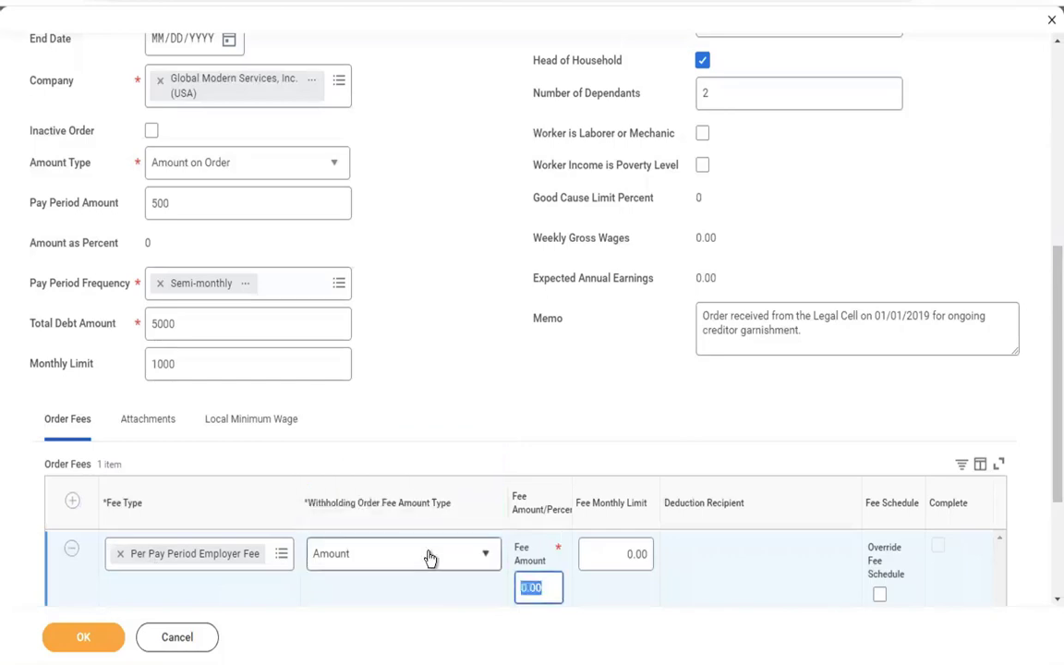
pyautogui.write('1')
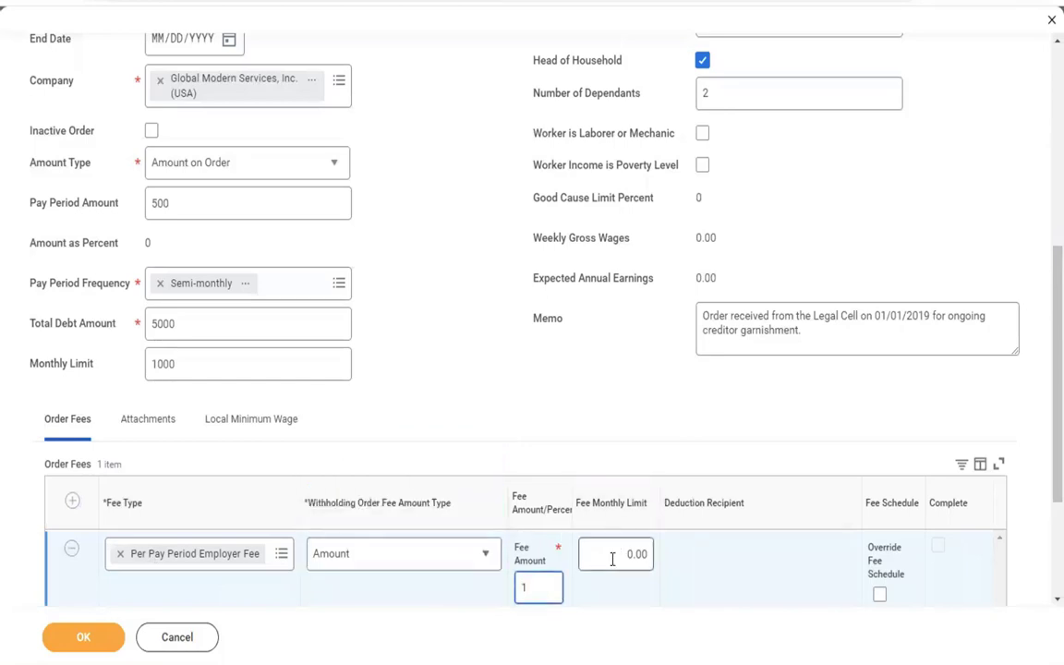
pyautogui.click(611, 559)
pyautogui.press('BackSpace')
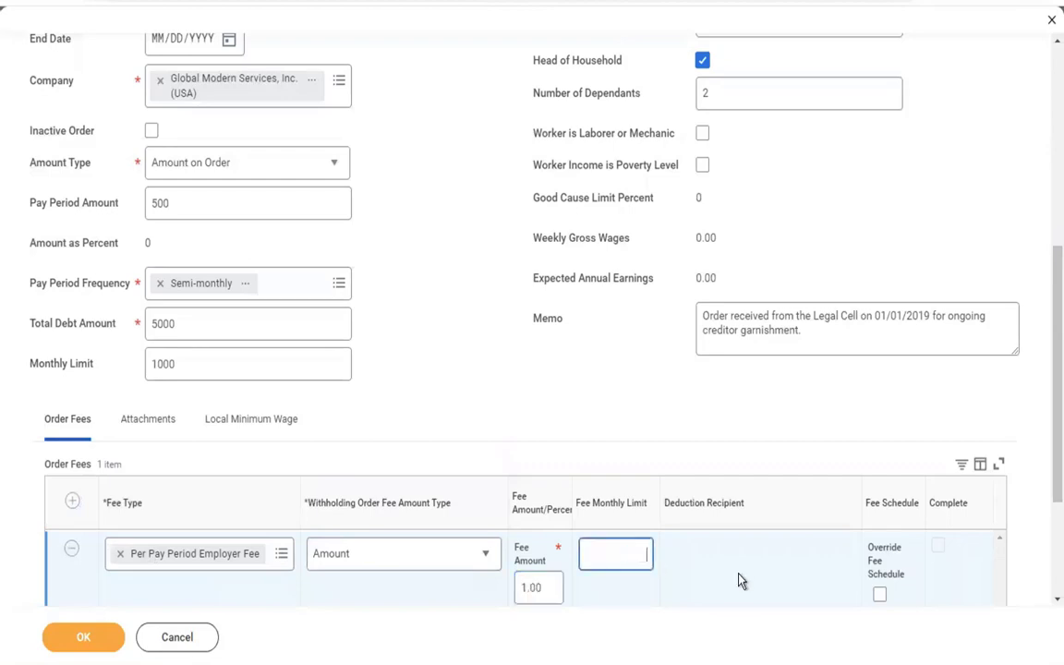
pyautogui.write('1')
pyautogui.click(462, 303)
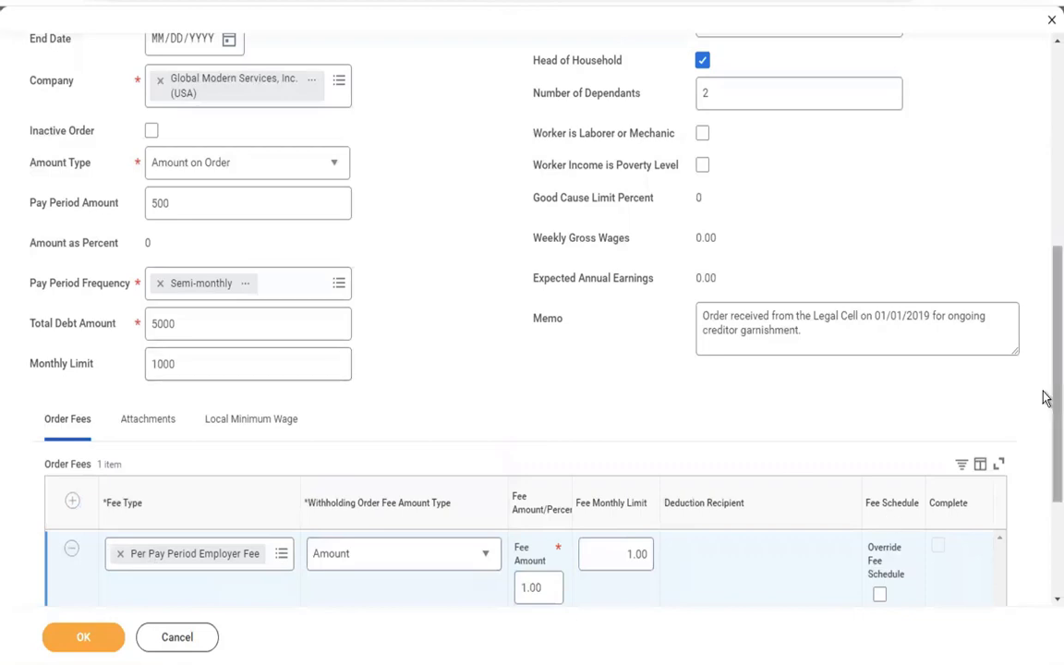
# - Try the fee schedule override on the employer fee row and clear it again
pyautogui.scroll(-3, 1044, 511)
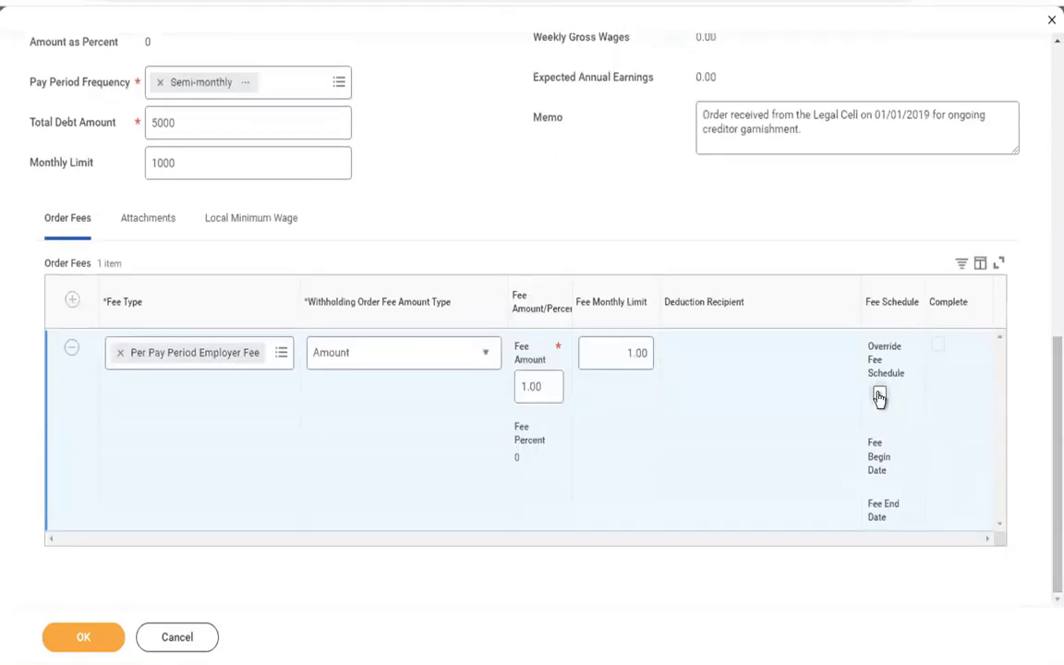
pyautogui.click(879, 397)
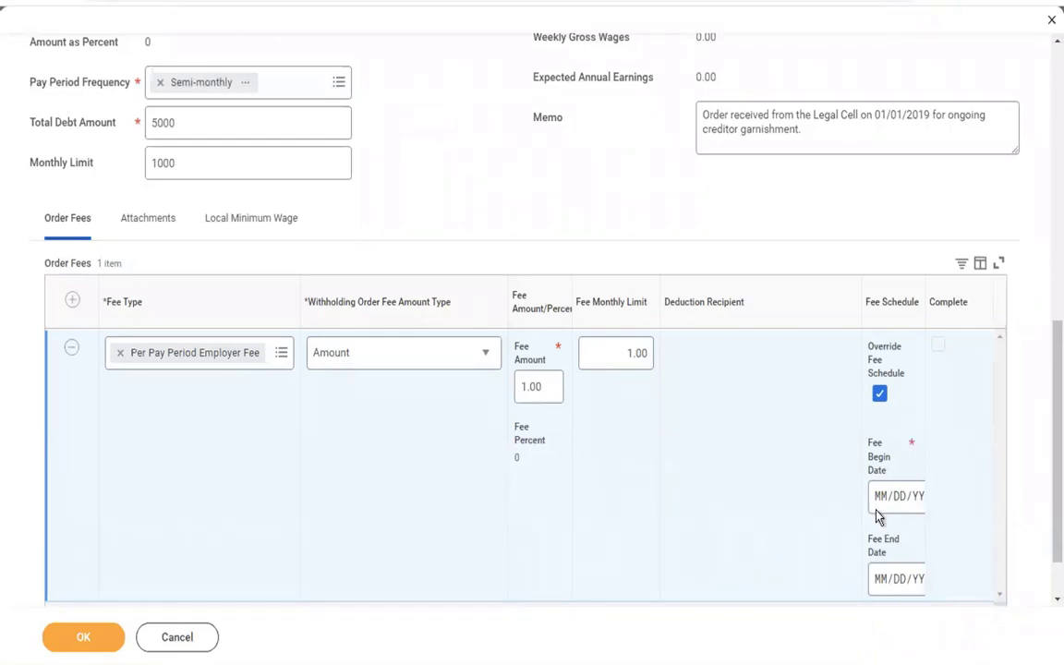
pyautogui.click(877, 395)
# - Look at the attachments section, then add a blank local minimum wage row and remove it again
pyautogui.click(153, 225)
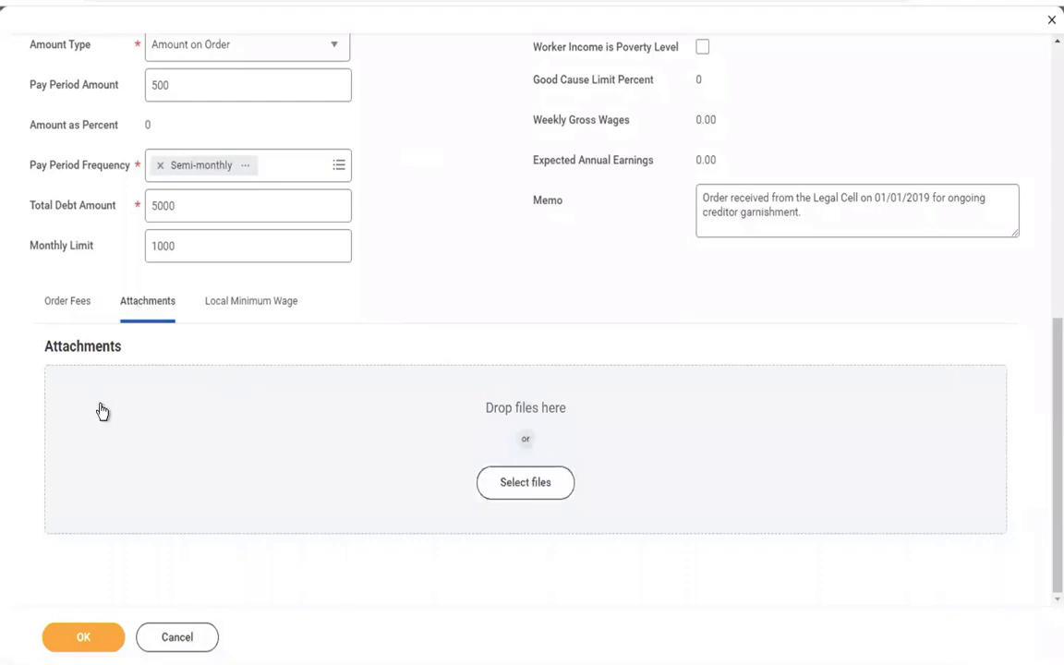
pyautogui.click(246, 310)
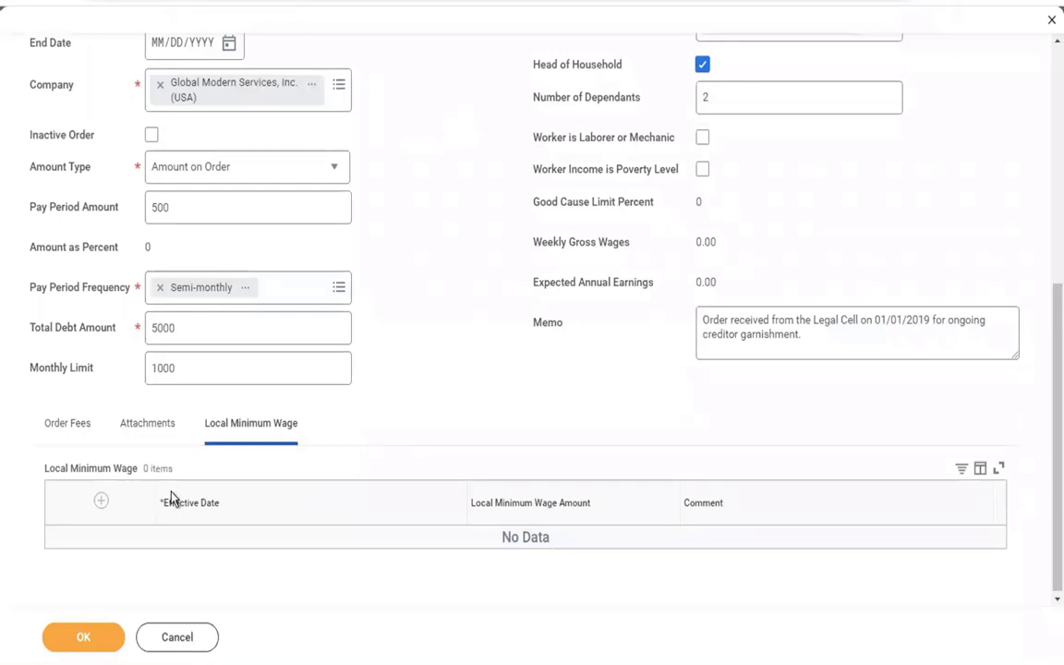
pyautogui.click(100, 501)
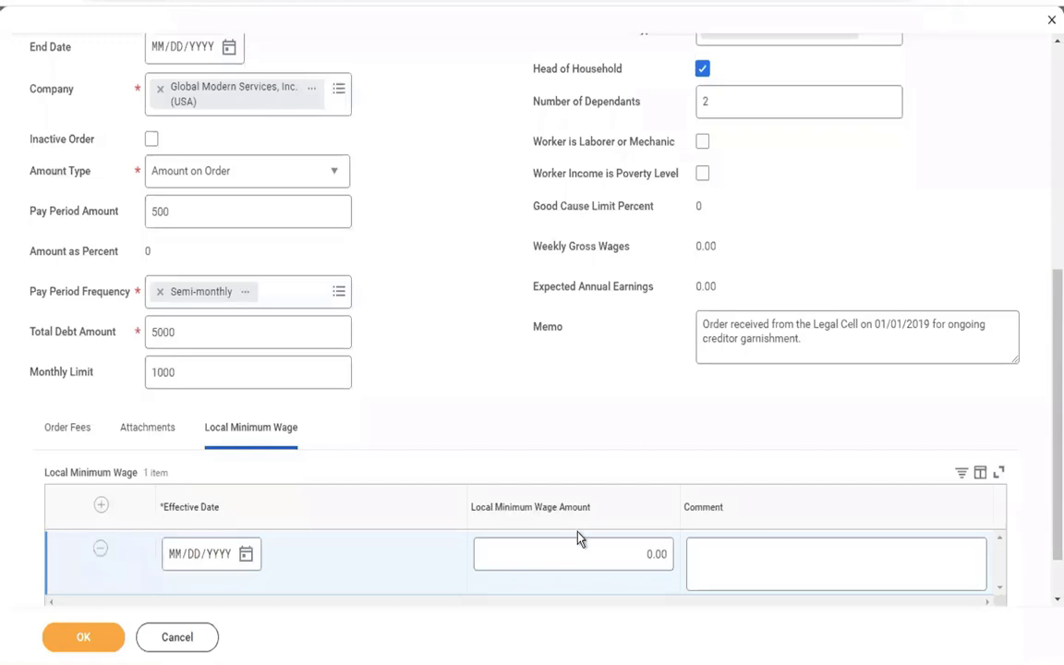
pyautogui.click(564, 552)
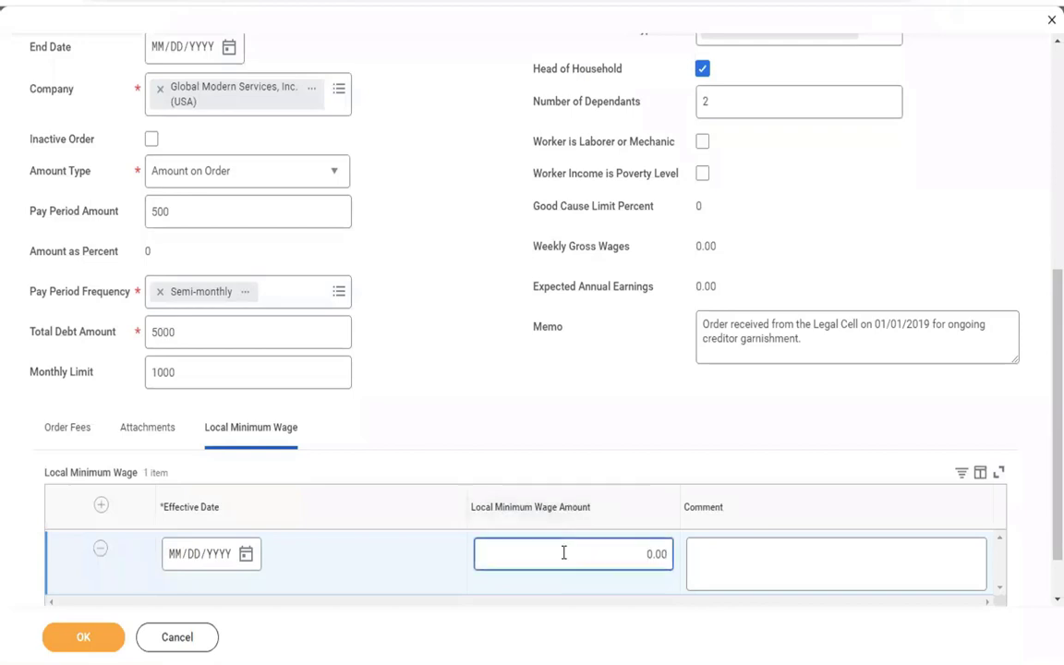
pyautogui.click(478, 398)
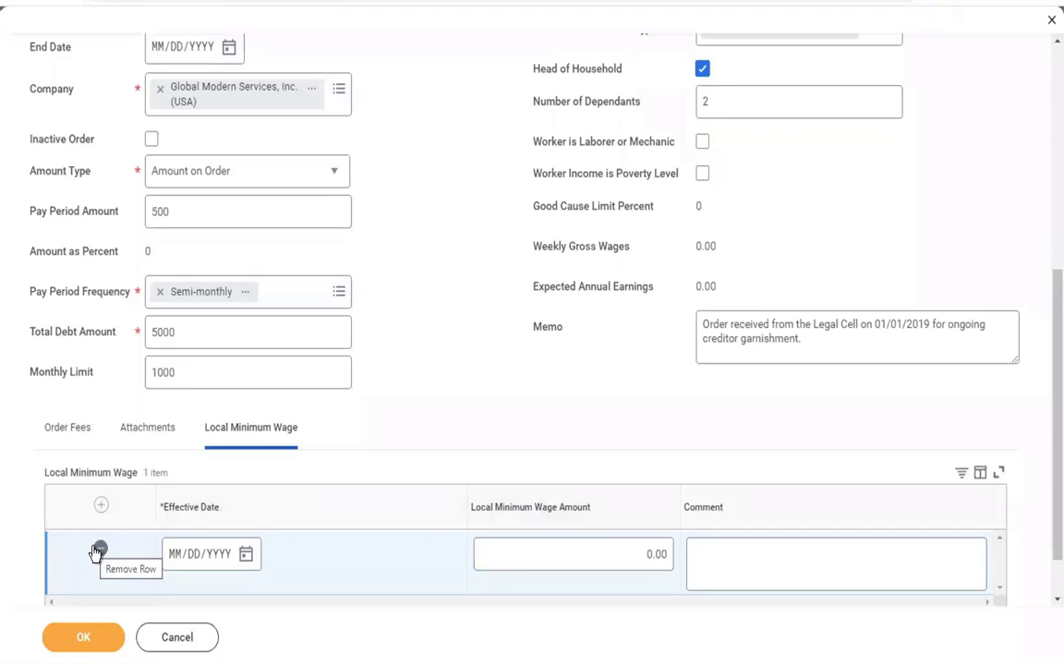
pyautogui.click(96, 552)
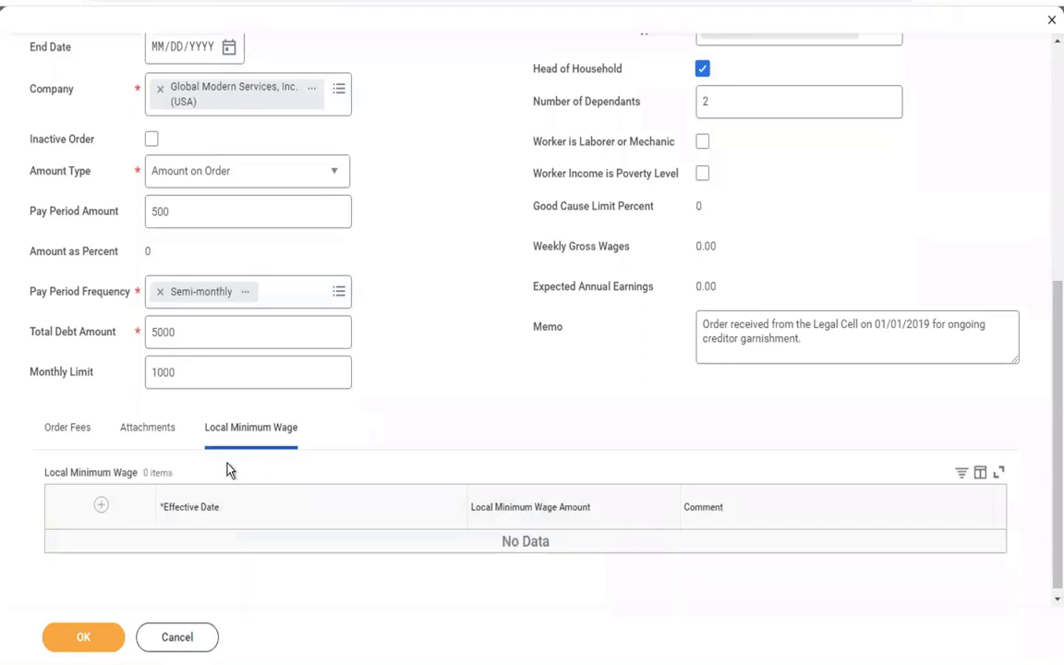
# - Review the completed order information and submit the creditor garnishment order
pyautogui.click(65, 443)
pyautogui.scroll(5, 432, 373)
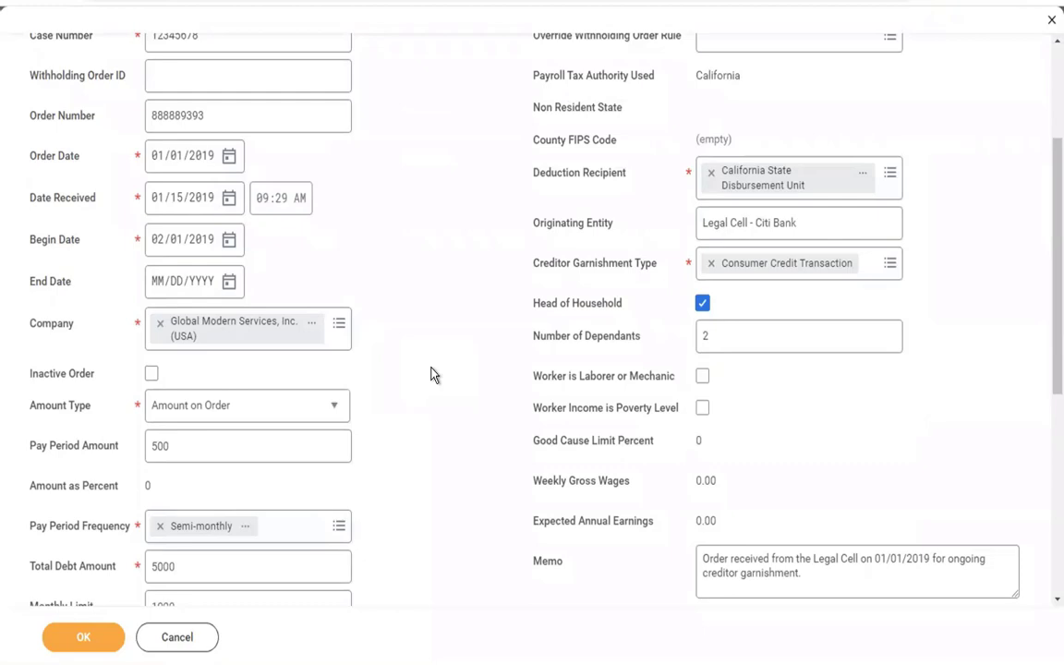
pyautogui.scroll(1, 431, 374)
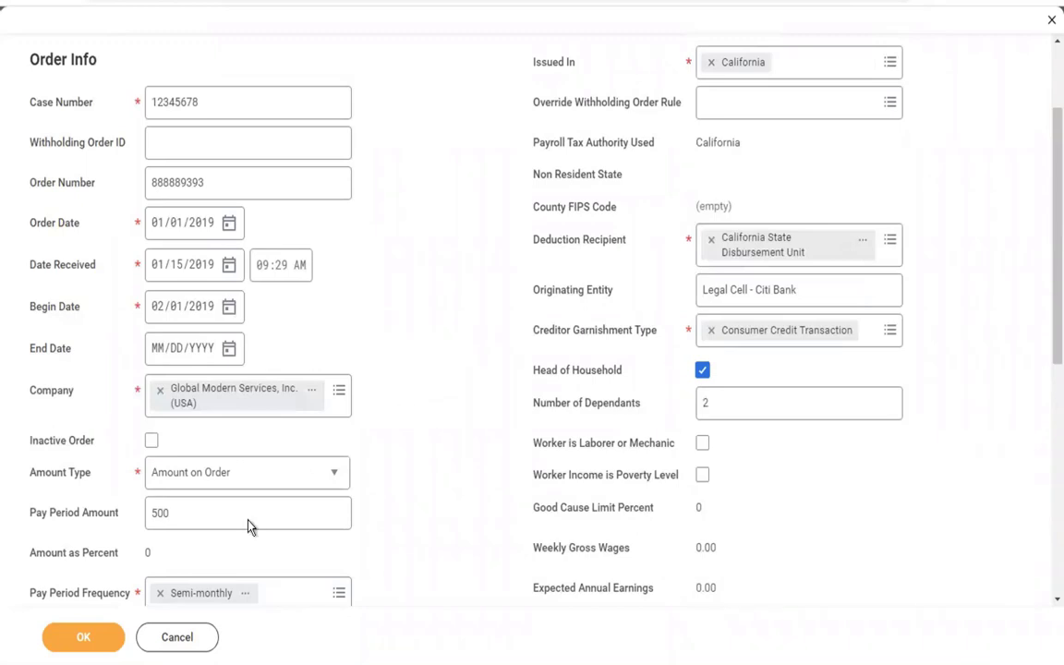
pyautogui.click(83, 647)
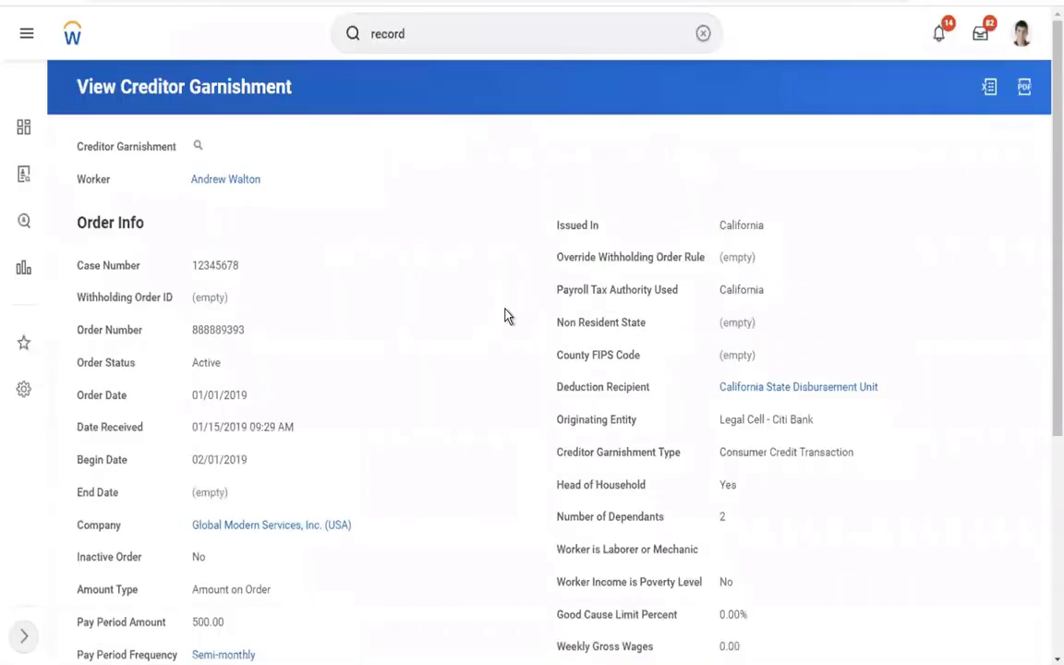
# - Switch to the Word notes and review the withholding order types, the employer and creditor example, and the order questions
pyautogui.hotkey('ctrl', 'Left')
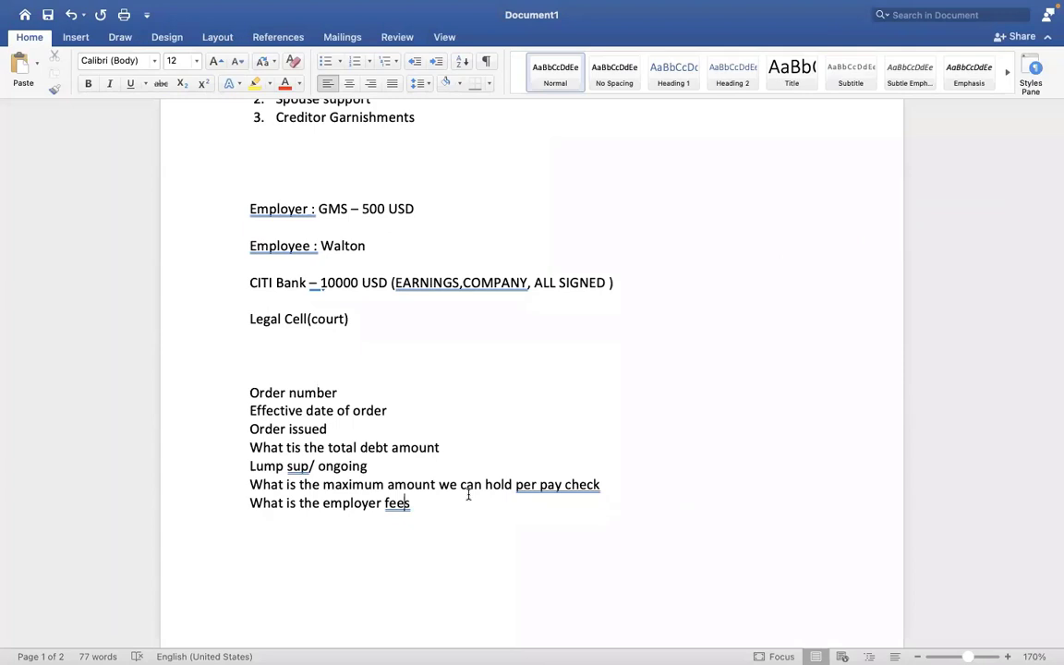
pyautogui.click(438, 367)
pyautogui.press('Up')
pyautogui.press('Up')
pyautogui.press('Up')
pyautogui.press('Up')
pyautogui.press('Up')
pyautogui.press('Up')
pyautogui.press('Up')
pyautogui.press('Up')
pyautogui.press('Up')
pyautogui.press('Up')
pyautogui.press('Up')
pyautogui.press('Up')
pyautogui.press('Up')
pyautogui.press('Up')
pyautogui.press('Up')
pyautogui.press('Up')
pyautogui.press('Up')
pyautogui.press('Up')
pyautogui.press('Up')
pyautogui.press('Up')
pyautogui.press('Up')
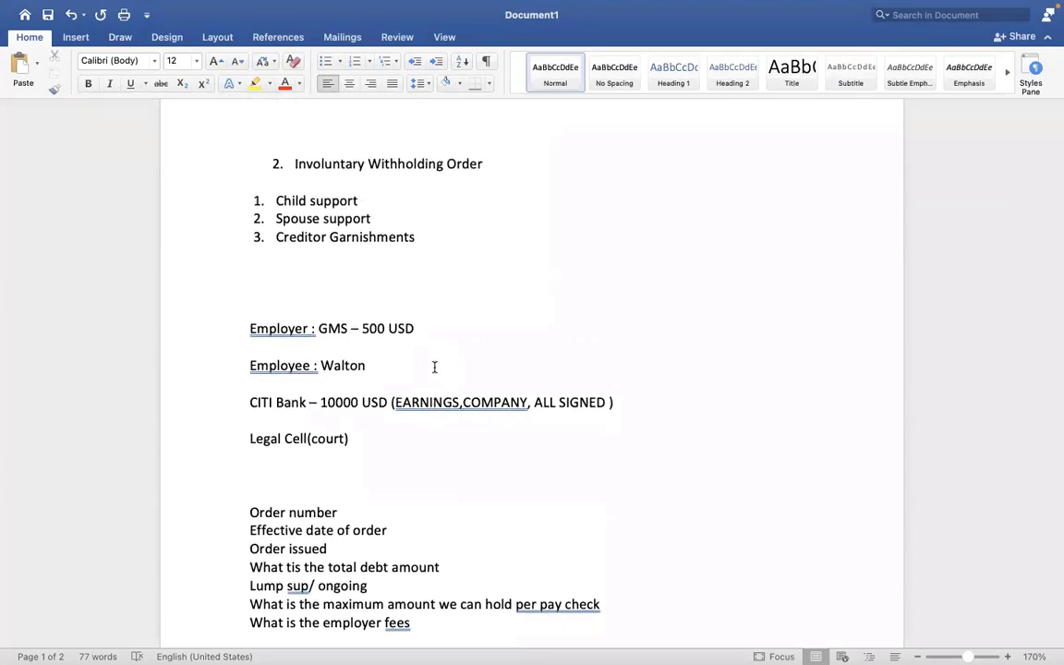
pyautogui.press('Down')
pyautogui.press('Down')
pyautogui.press('Down')
pyautogui.press('Down')
pyautogui.press('Down')
pyautogui.press('Down')
pyautogui.press('Down')
pyautogui.press('Down')
pyautogui.press('Down')
pyautogui.press('Down')
pyautogui.press('Down')
pyautogui.press('Down')
pyautogui.press('Down')
pyautogui.press('Down')
pyautogui.press('Down')
pyautogui.press('Down')
pyautogui.press('Down')
pyautogui.press('Down')
pyautogui.press('Down')
pyautogui.press('Down')
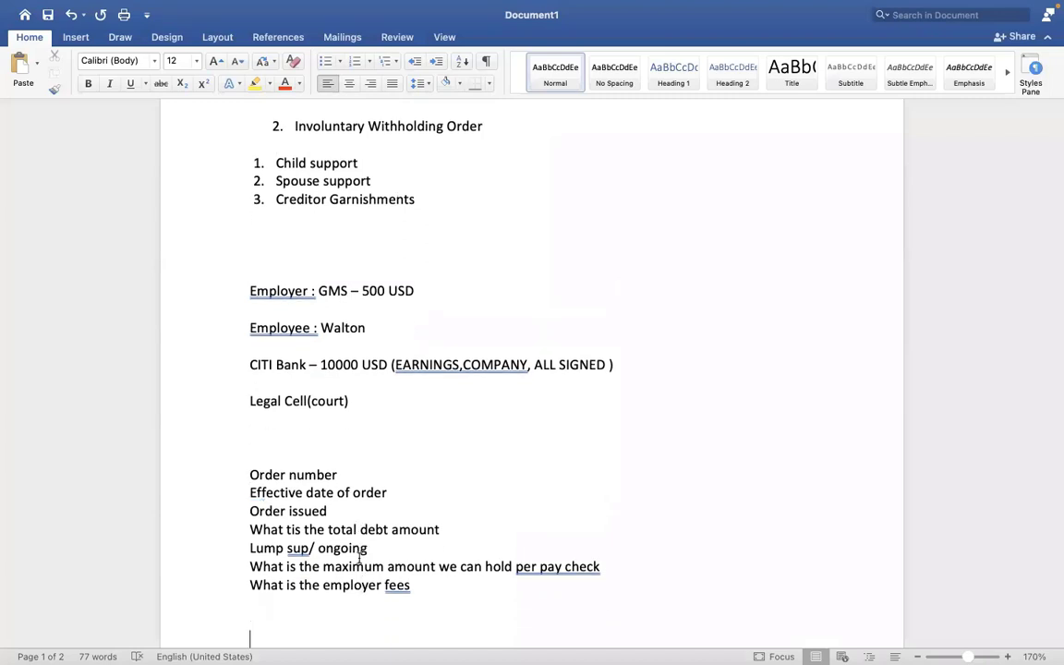
# - Start a numbered list on the second page with "If Employee has multiple orders which one should go first for processing"
pyautogui.press('Down')
pyautogui.press('Down')
pyautogui.press('Down')
pyautogui.press('Down')
pyautogui.press('Down')
pyautogui.press('Down')
pyautogui.press('Down')
pyautogui.press('Down')
pyautogui.press('Down')
pyautogui.press('Down')
pyautogui.press('Down')
pyautogui.press('Down')
pyautogui.press('Down')
pyautogui.press('Down')
pyautogui.press('Down')
pyautogui.press('Down')
pyautogui.press('Down')
pyautogui.press('Down')
pyautogui.press('Down')
pyautogui.press('Down')
pyautogui.scroll(-2, 251, 256)
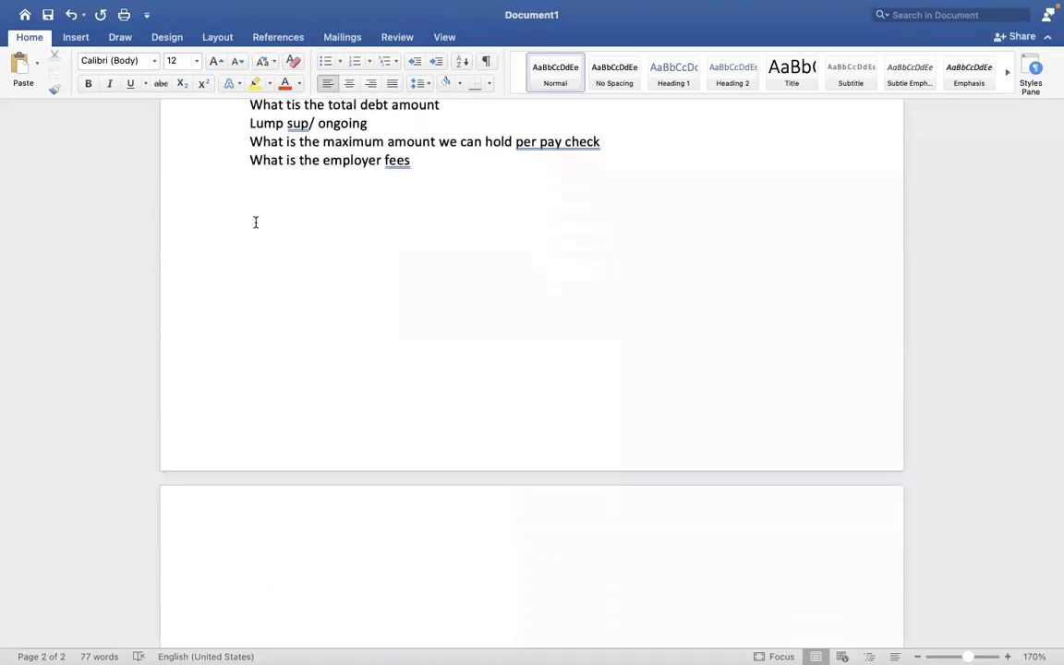
pyautogui.click(259, 551)
pyautogui.write('1. ')
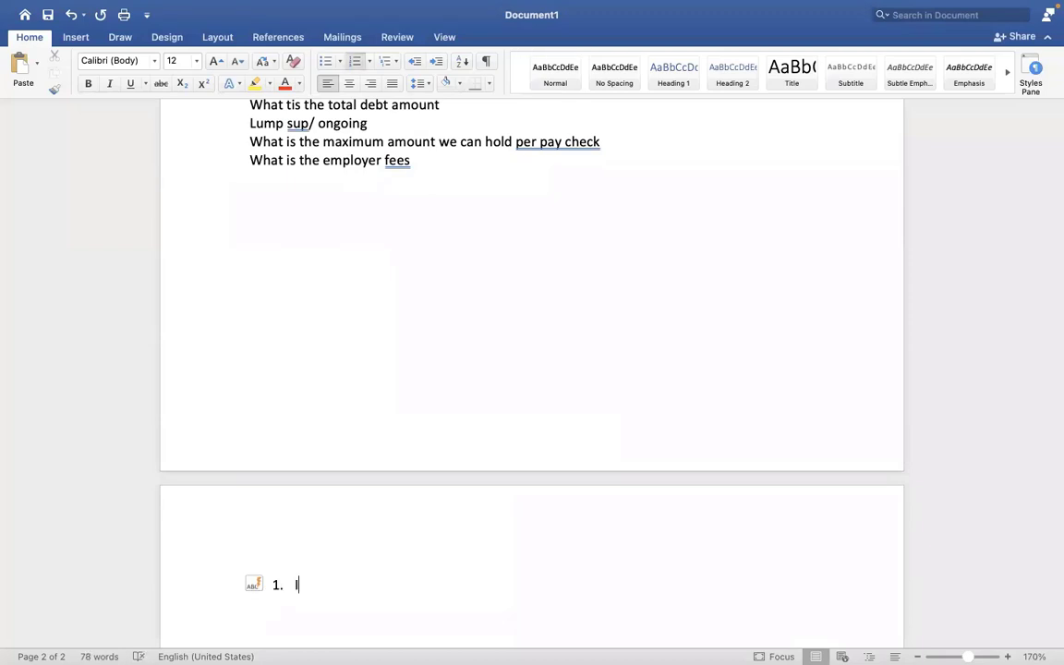
pyautogui.write('If Employee has mul')
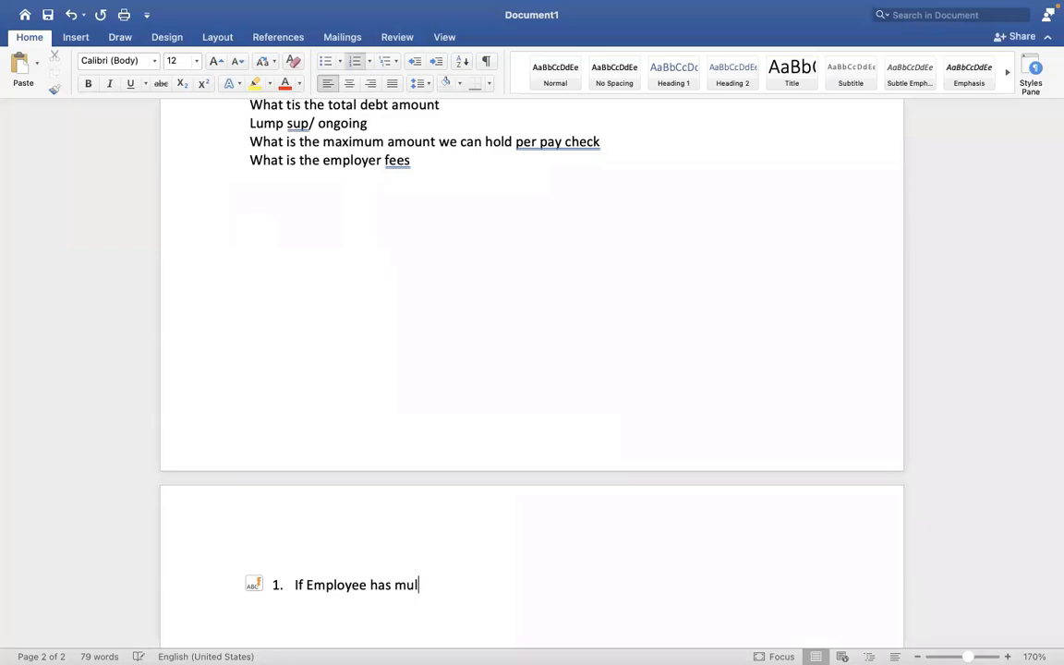
pyautogui.write('tiple or')
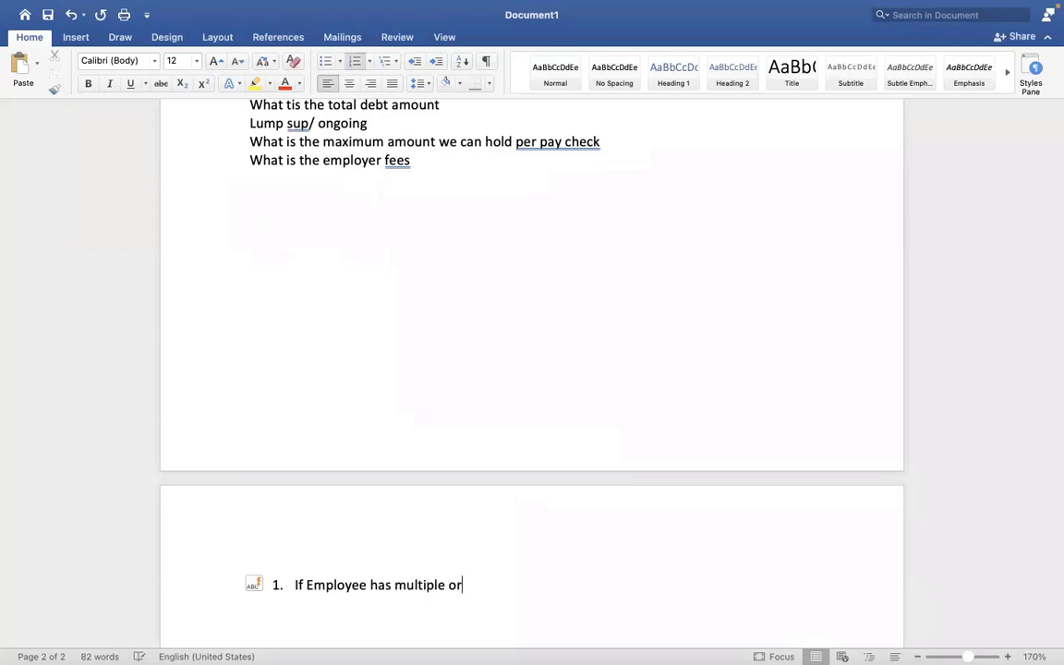
pyautogui.write('ders which one should ')
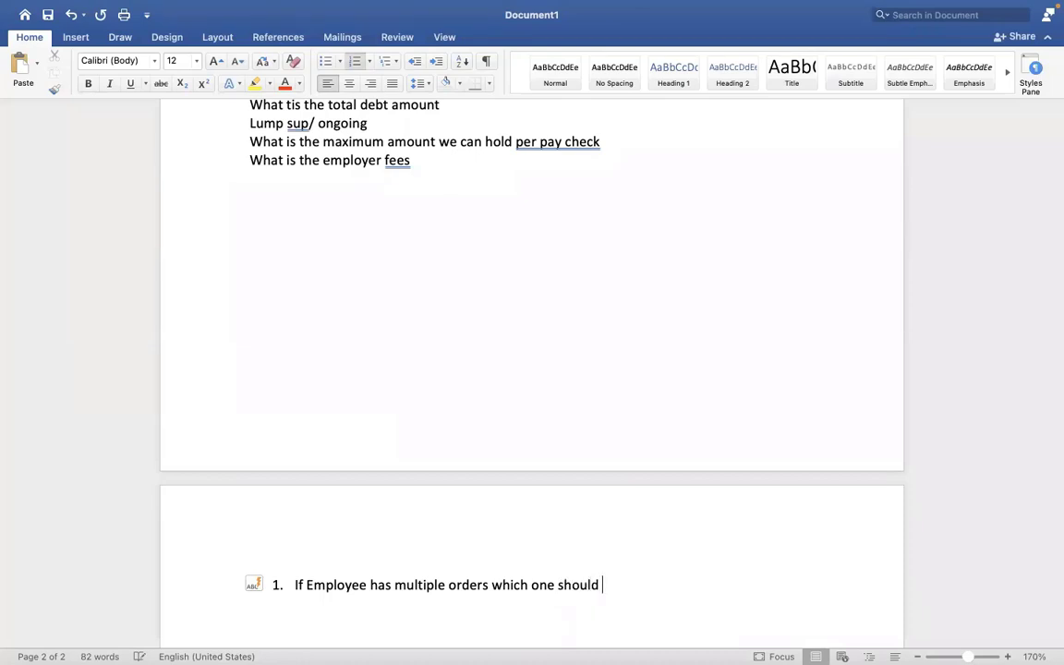
pyautogui.write('go first for processing')
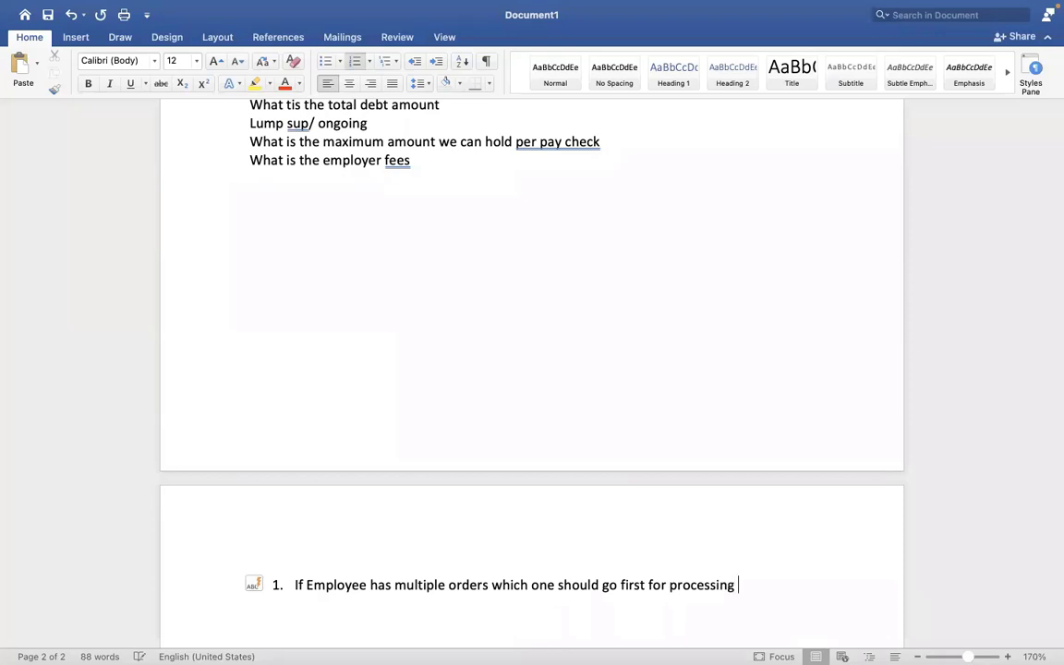
# - Add the second list item "How to add additional amount to existing withholding order"
pyautogui.press('Return')
pyautogui.write('hOW')
pyautogui.press('BackSpace')
pyautogui.press('BackSpace')
pyautogui.press('BackSpace')
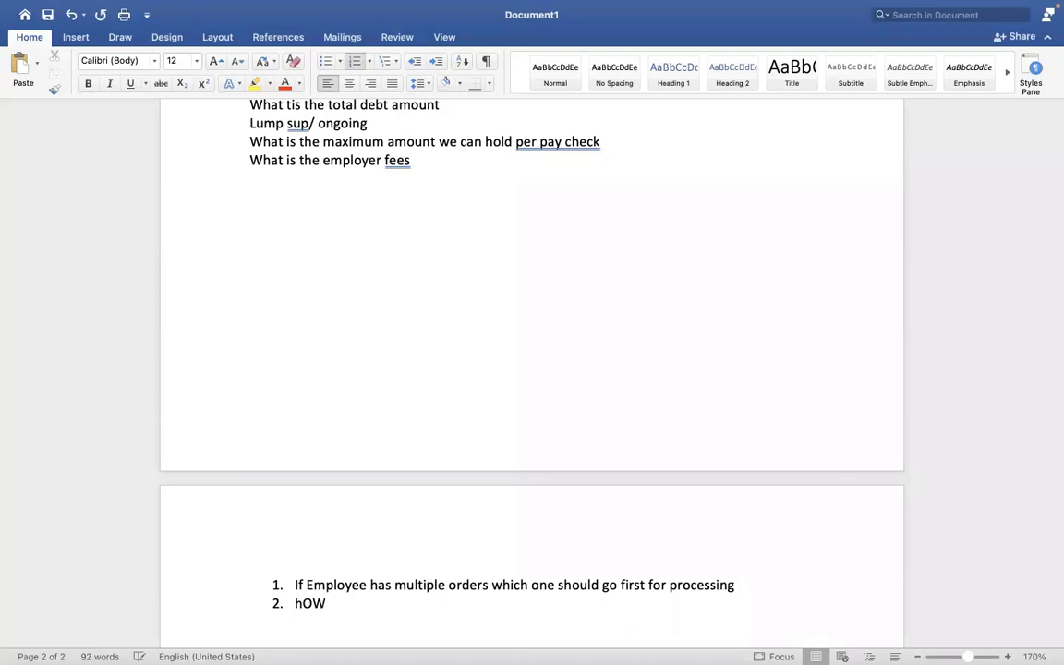
pyautogui.write('How')
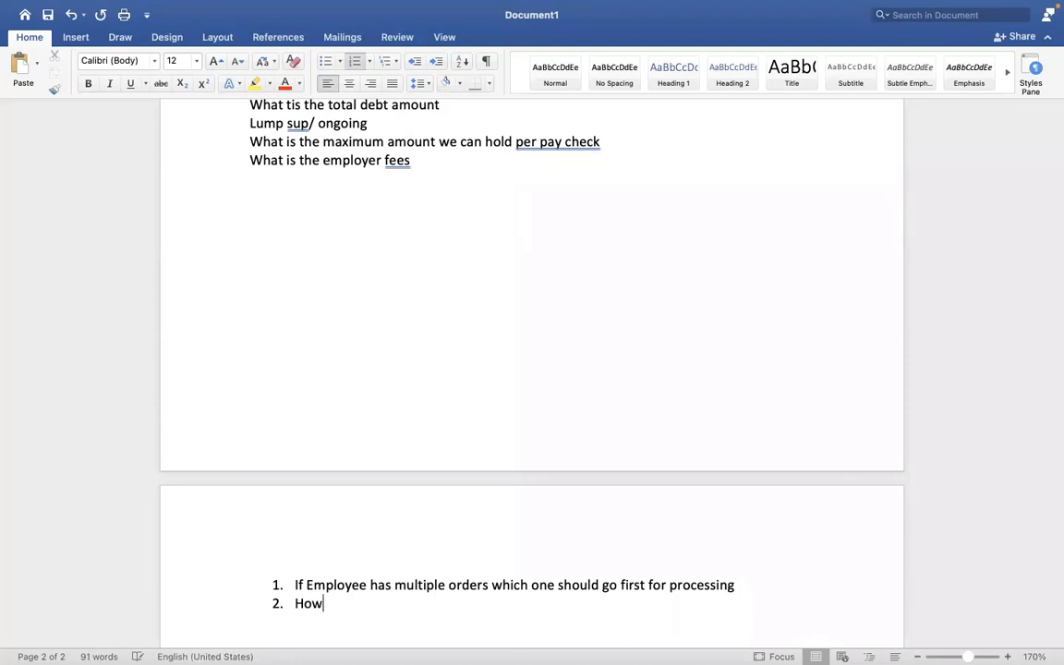
pyautogui.write(' to add additional amount to ex')
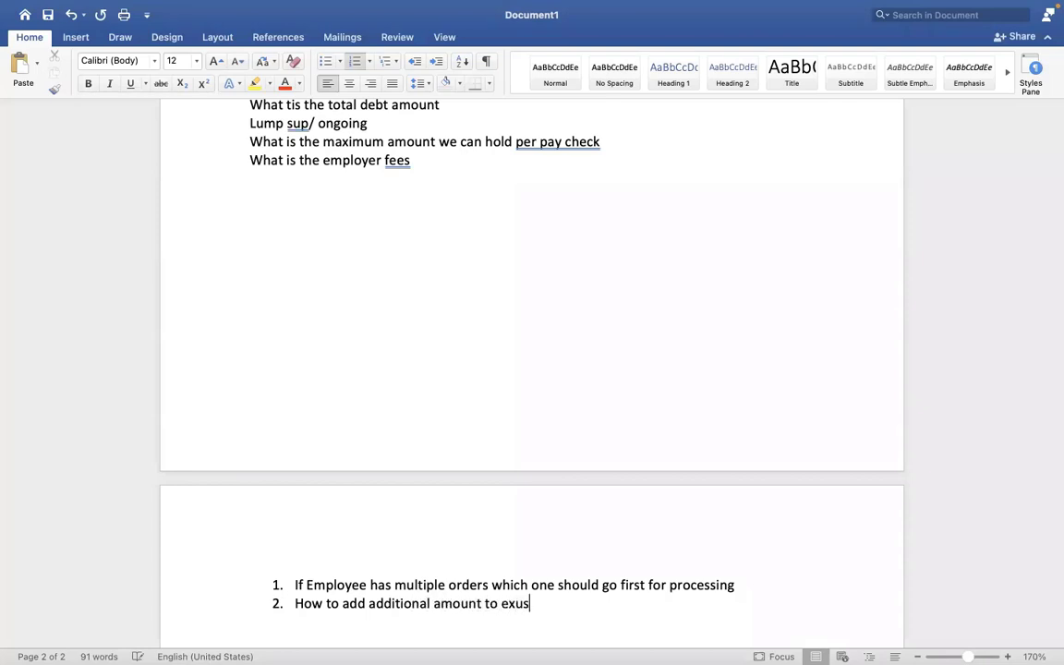
pyautogui.write('isting')
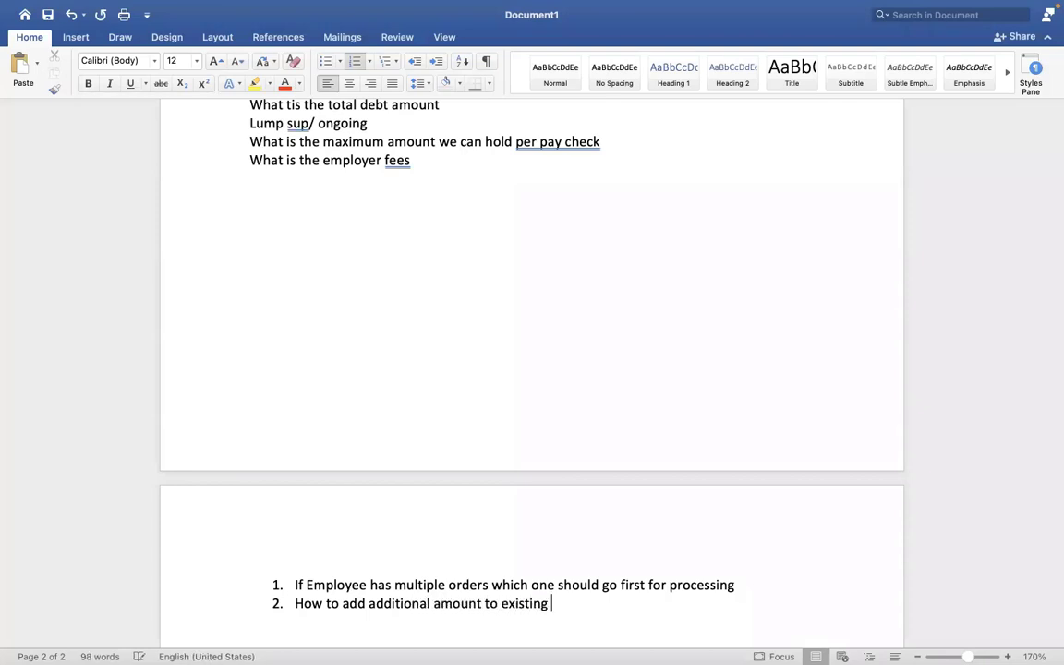
pyautogui.write(' withholding order')
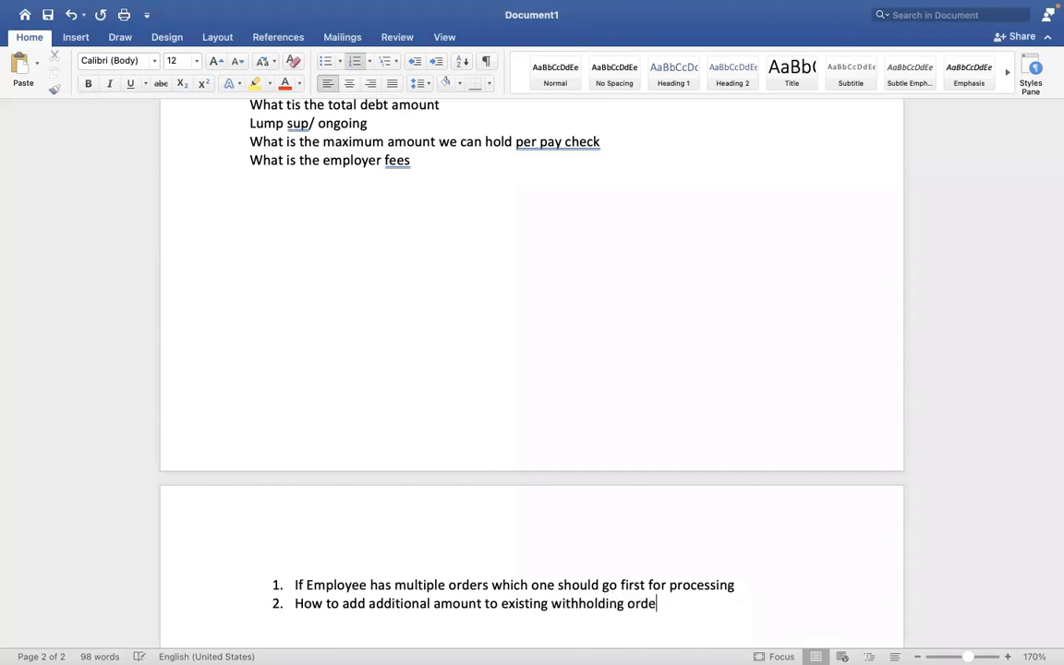
# - Add the third list item "How to hold the withholding order" below the item on adding an additional amount
pyautogui.press('Return')
pyautogui.write('How ')
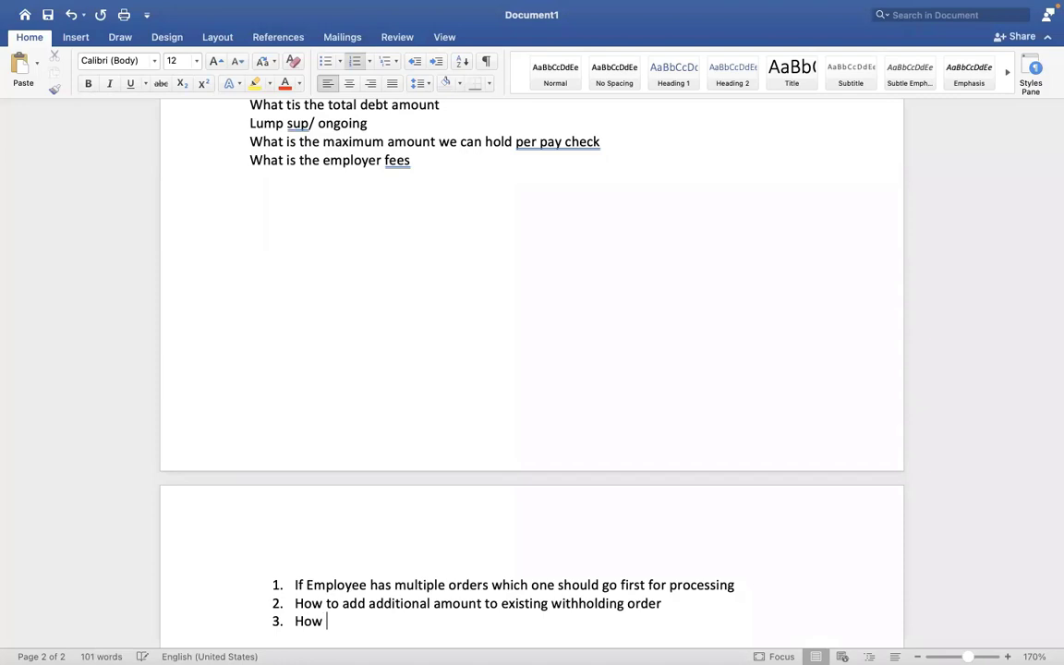
pyautogui.write('to hold the with hold')
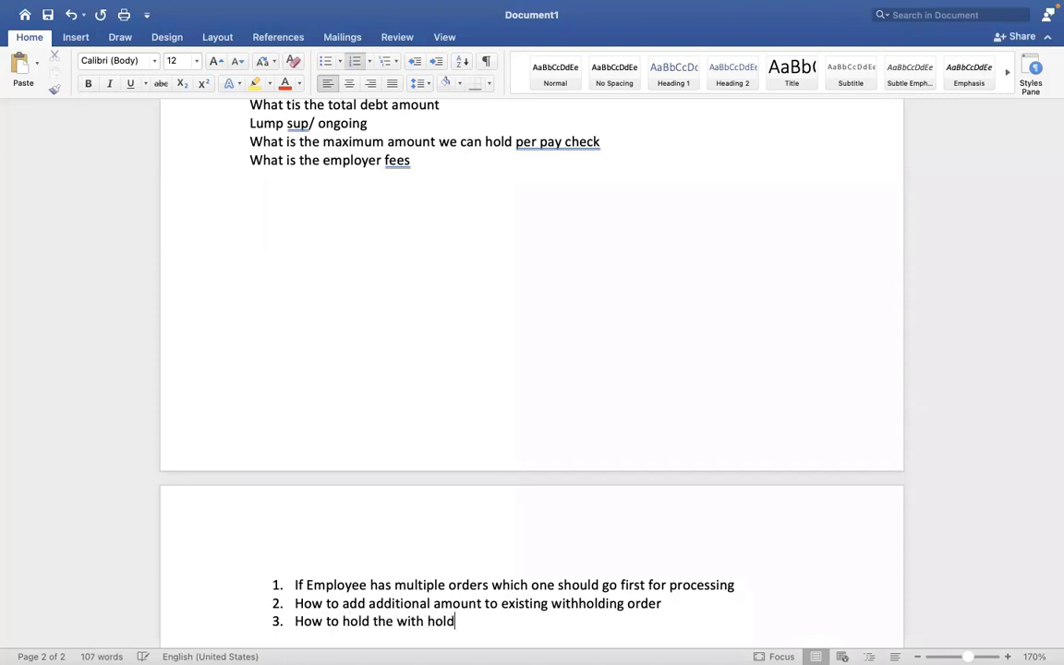
pyautogui.press('BackSpace')
pyautogui.press('BackSpace')
pyautogui.press('BackSpace')
pyautogui.press('BackSpace')
pyautogui.press('BackSpace')
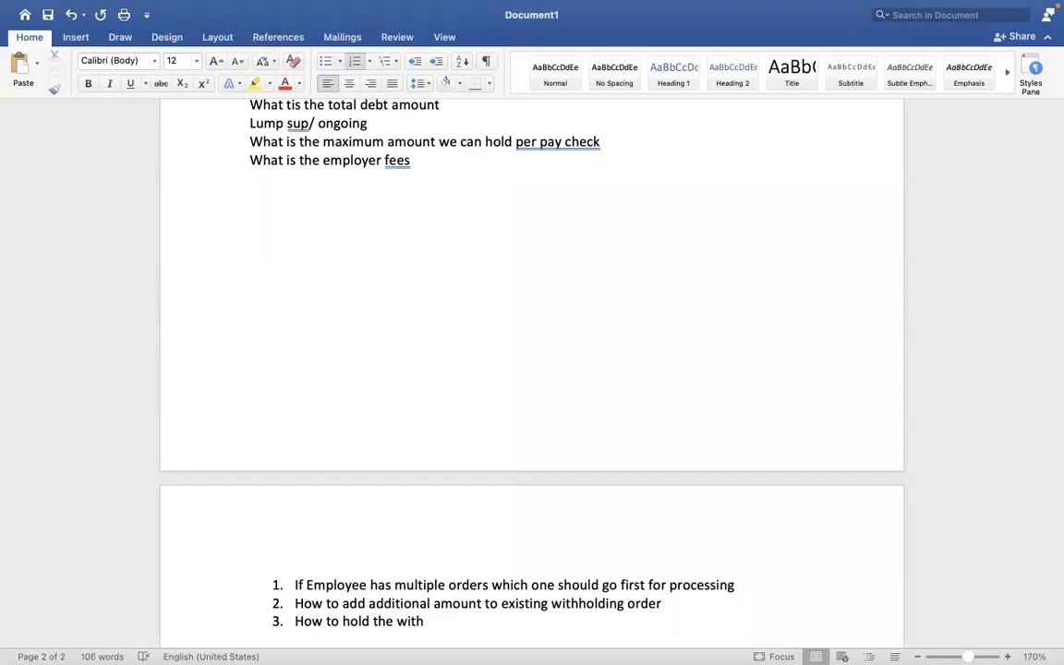
pyautogui.write('holding order')
pyautogui.press('Return')
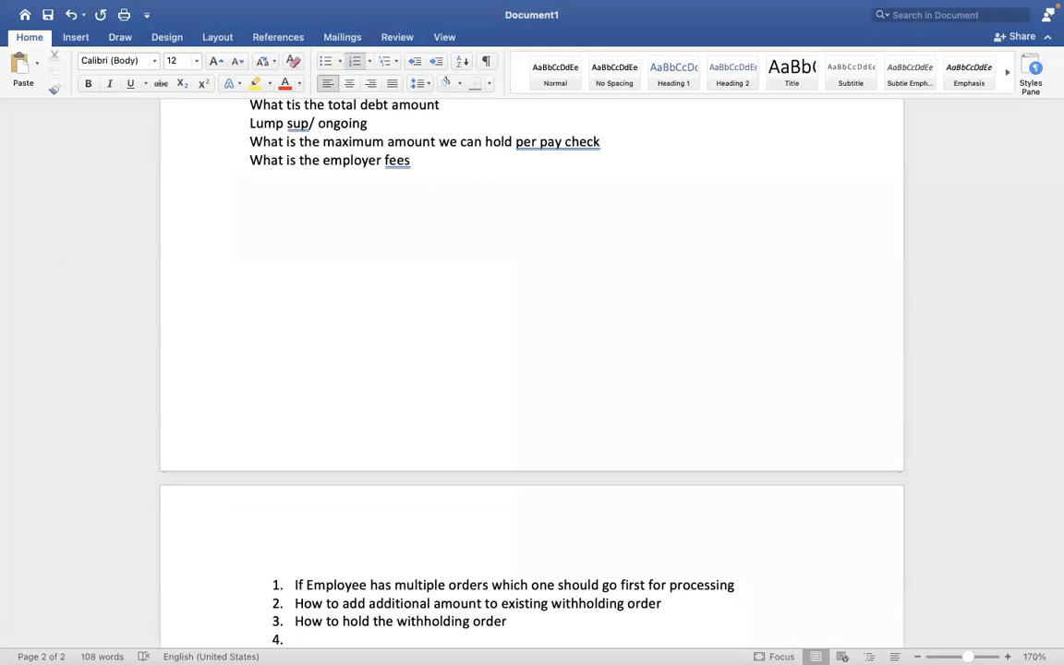
# - Add the fourth and fifth list items "How to define priority" and "How to inactivate garnishment"
pyautogui.write('How to define prio')
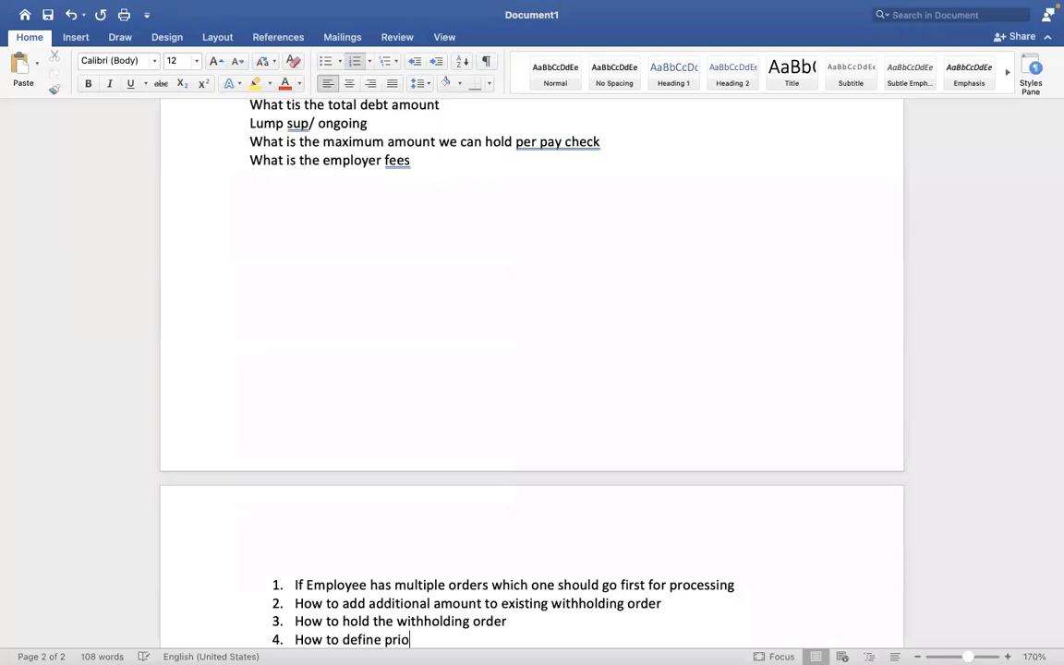
pyautogui.write('rity')
pyautogui.press('Return')
pyautogui.write('H')
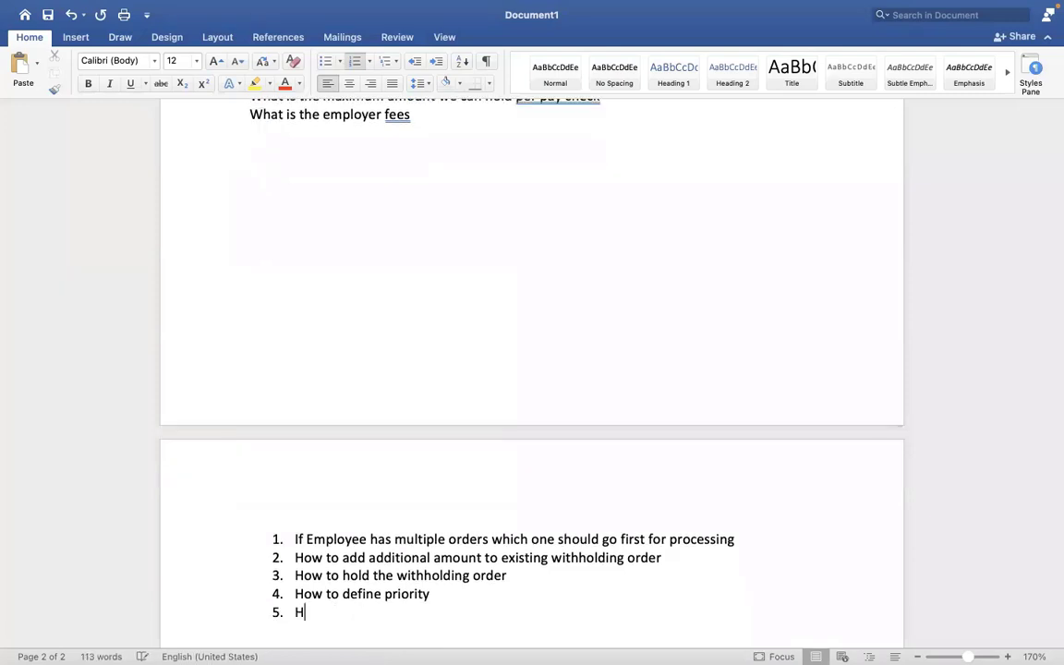
pyautogui.write('ow to inactivate ')
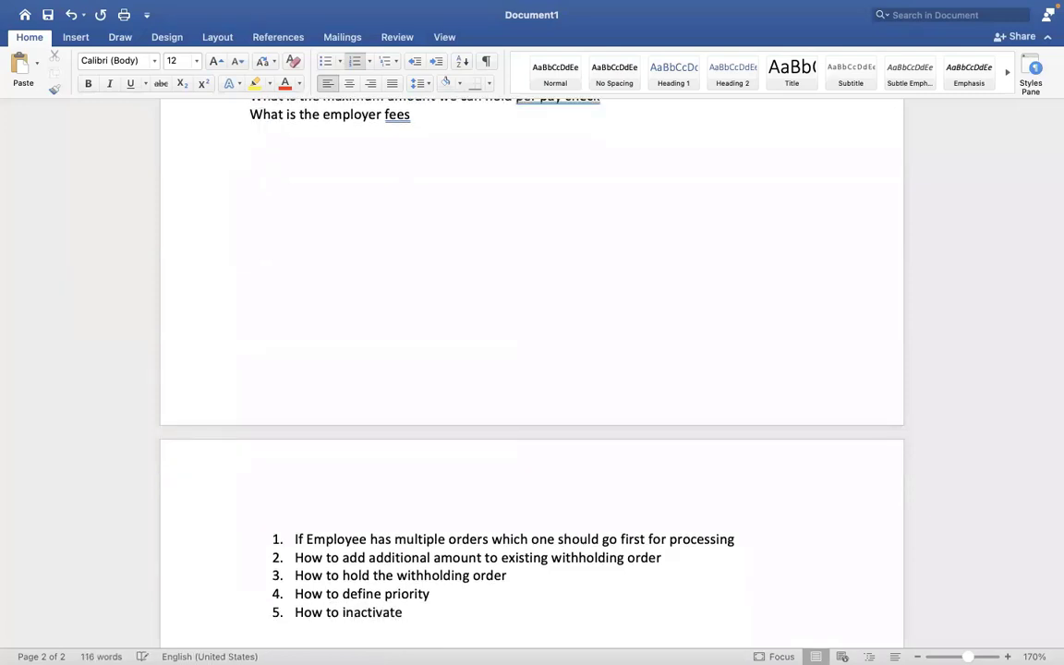
pyautogui.write('garnishment')
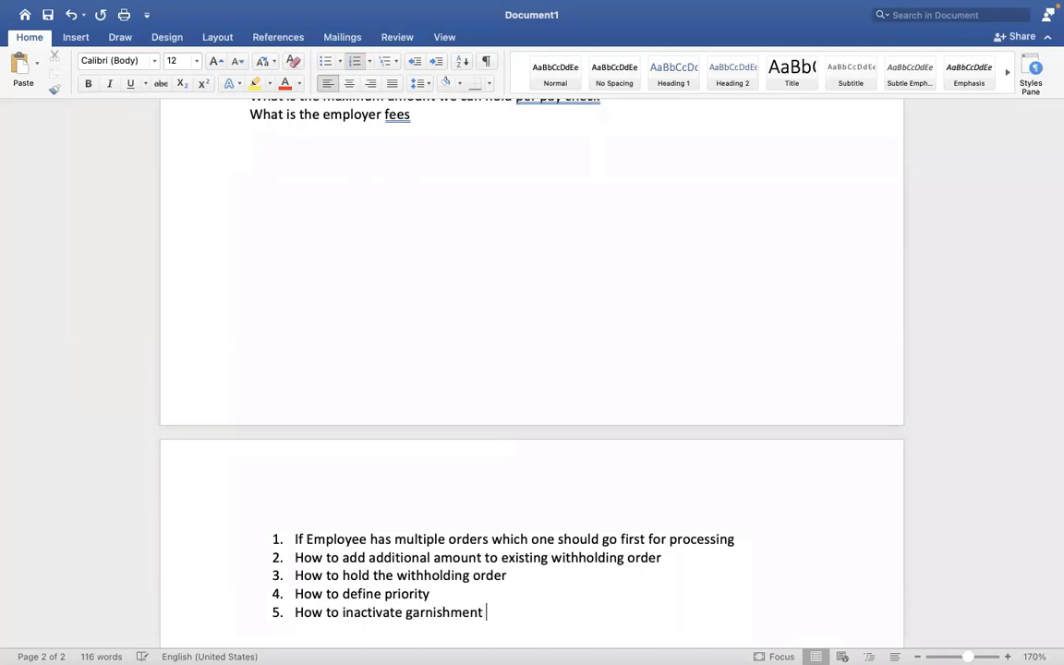
# - Add the sixth list item "What happens if employee's multiple garnishments amount greater than his earnings"
pyautogui.press('Return')
pyautogui.write('What ha')
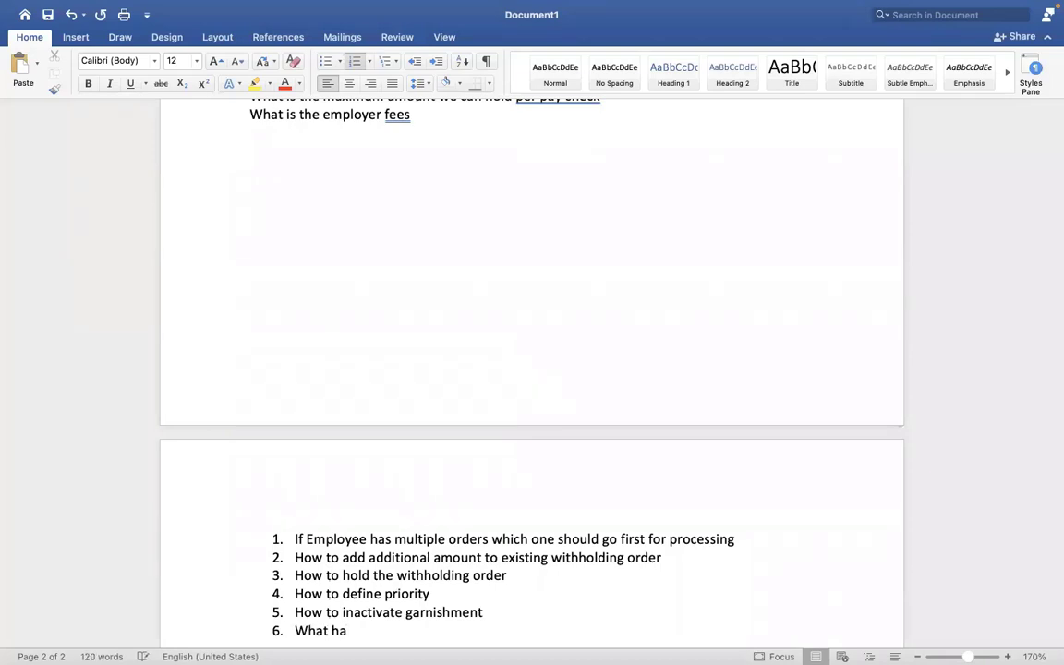
pyautogui.write('ppens if employee')
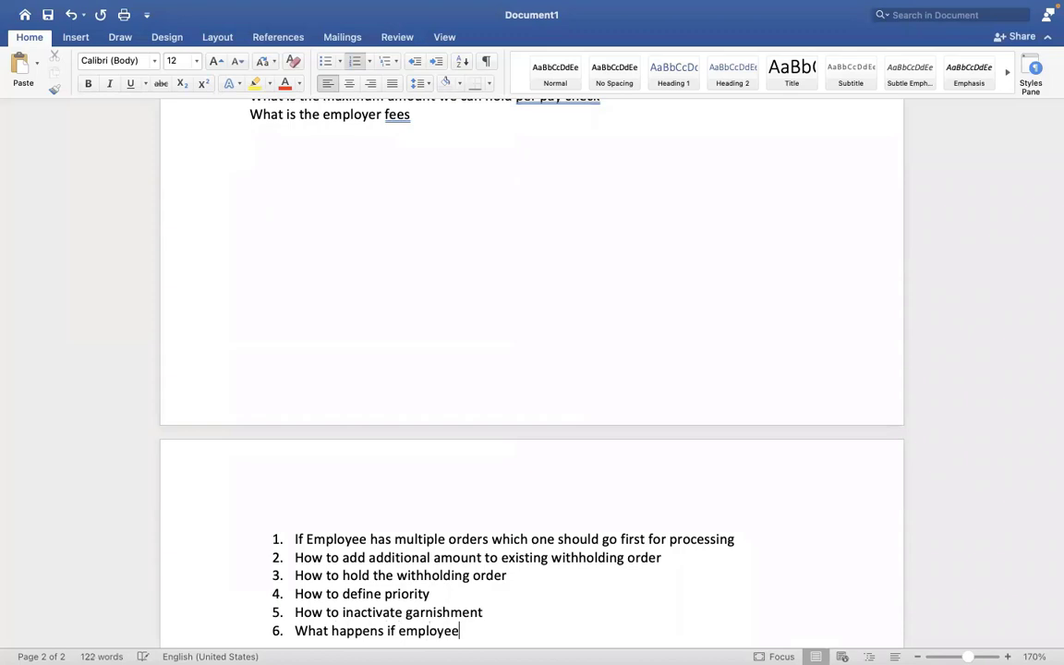
pyautogui.write("'s ga")
pyautogui.write('rn')
pyautogui.press('BackSpace')
pyautogui.press('BackSpace')
pyautogui.press('BackSpace')
pyautogui.press('BackSpace')
pyautogui.write('multiple garn')
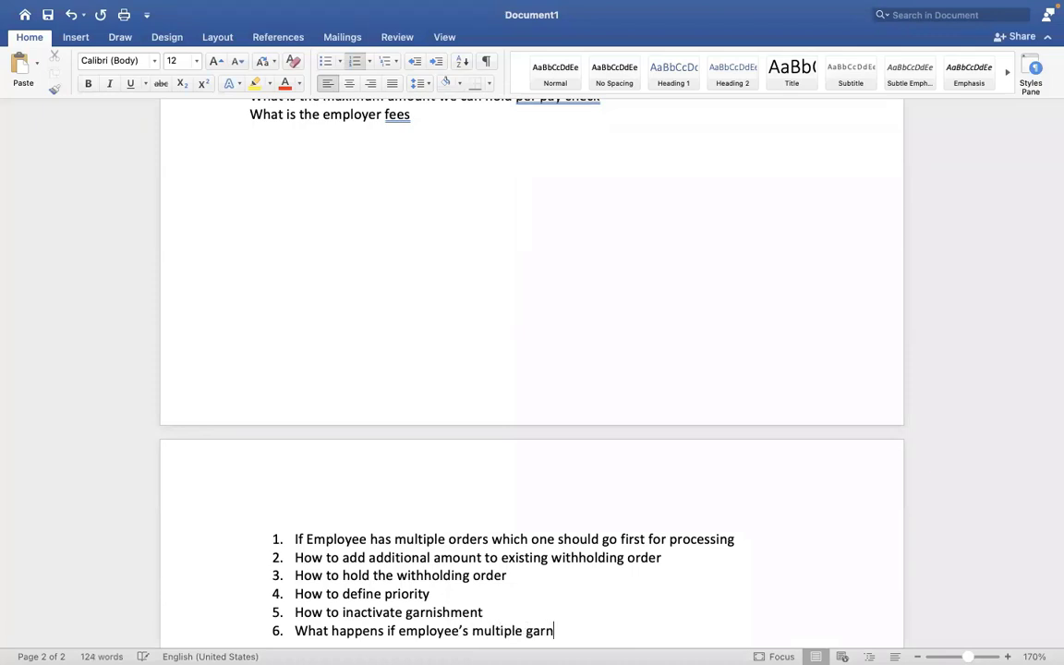
pyautogui.write('ishments amoun')
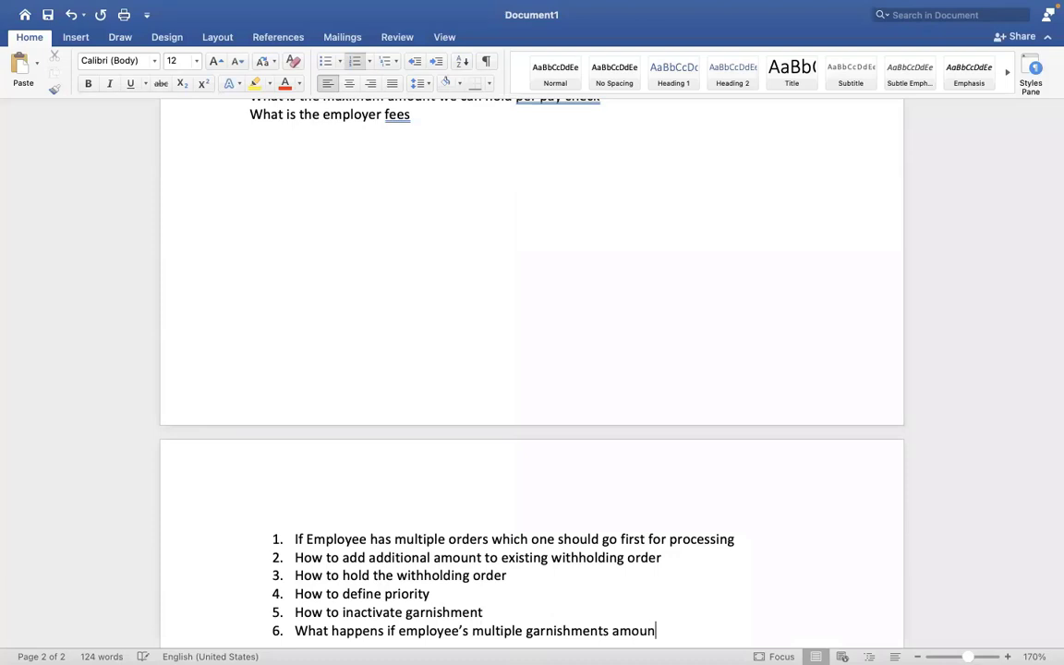
pyautogui.write('t greater than his earn')
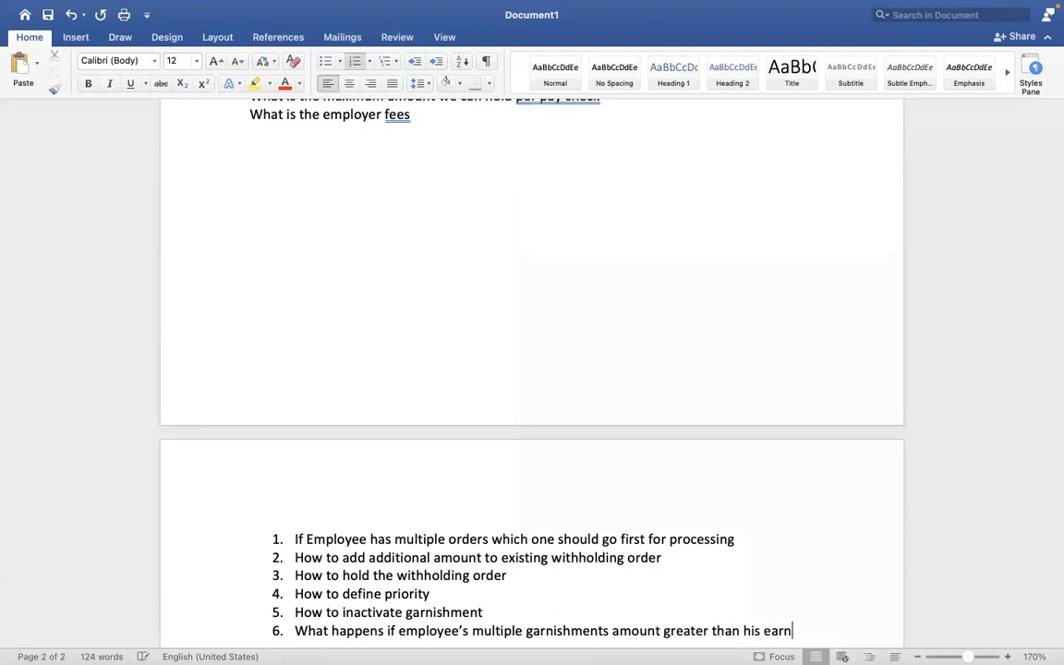
pyautogui.write('ings')
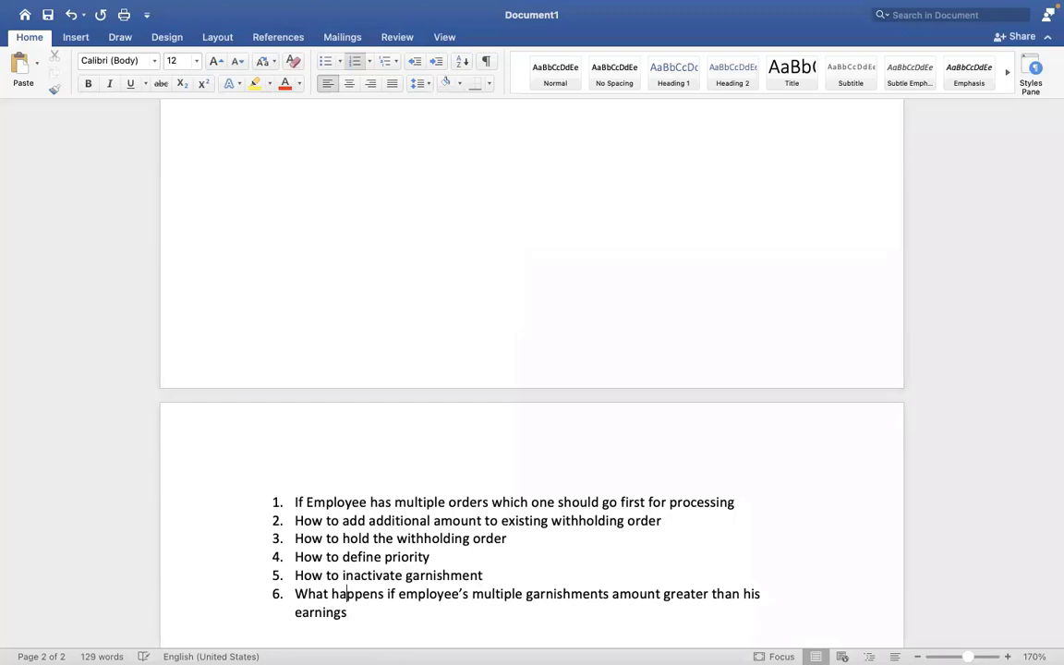
# - Append the priority "– P1" to Child support in the involuntary withholding order types on the first page
pyautogui.scroll(5, 252, 183)
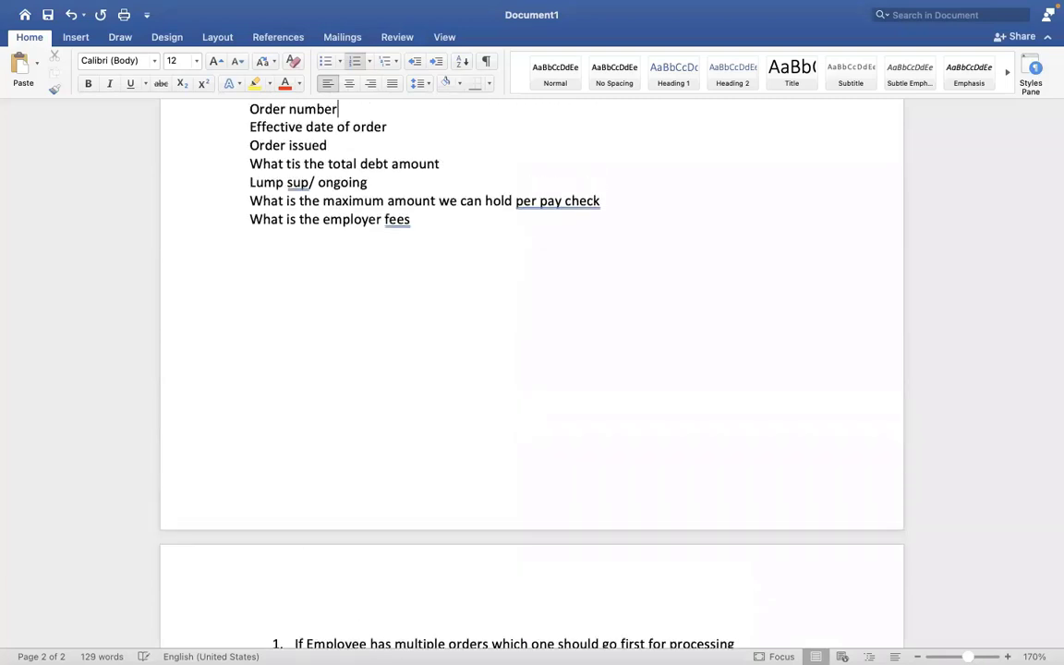
pyautogui.scroll(10, 287, 109)
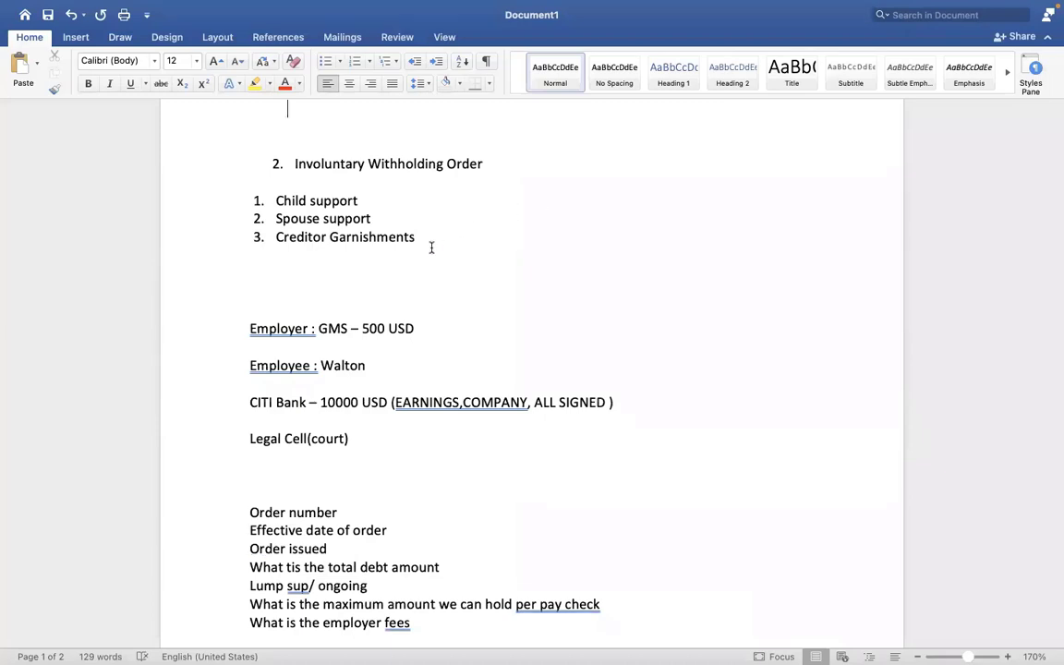
pyautogui.moveTo(416, 238); pyautogui.dragTo(253, 205)
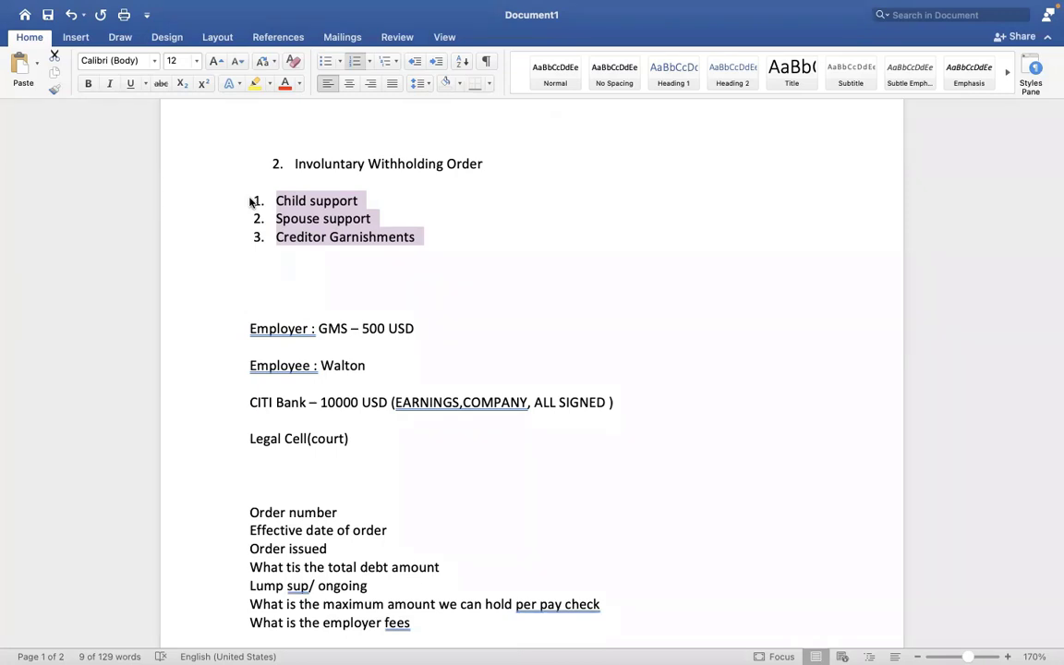
pyautogui.click(328, 213)
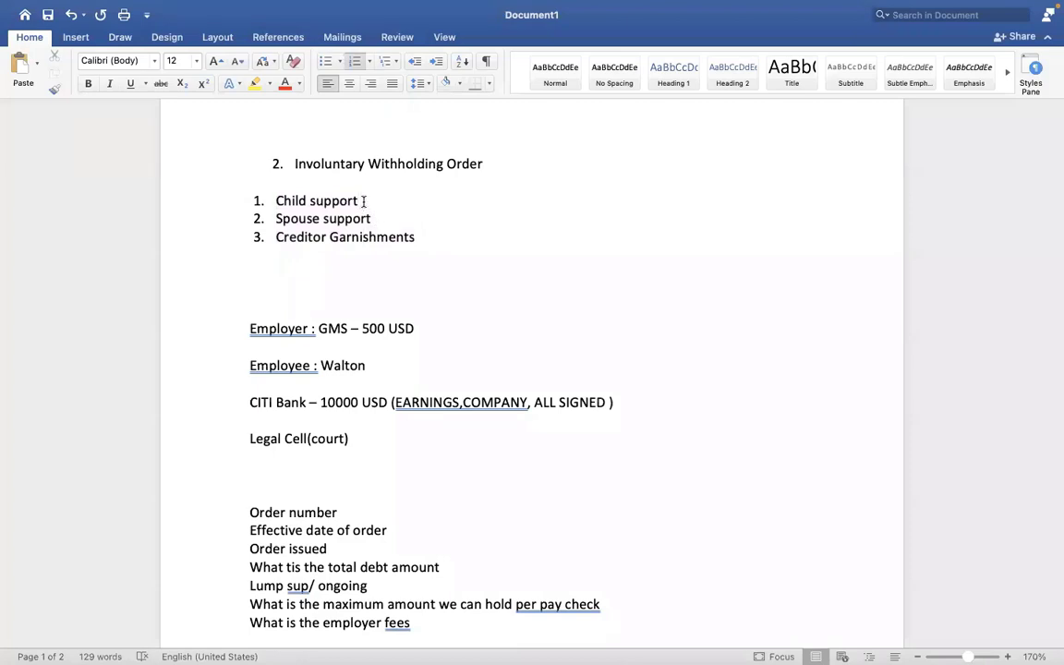
pyautogui.click(363, 201)
pyautogui.write('- ')
pyautogui.write('P1')
# - Append "+ P2" to Spouse support in the list of involuntary withholding order types
pyautogui.click(390, 220)
pyautogui.write('+ tAX')
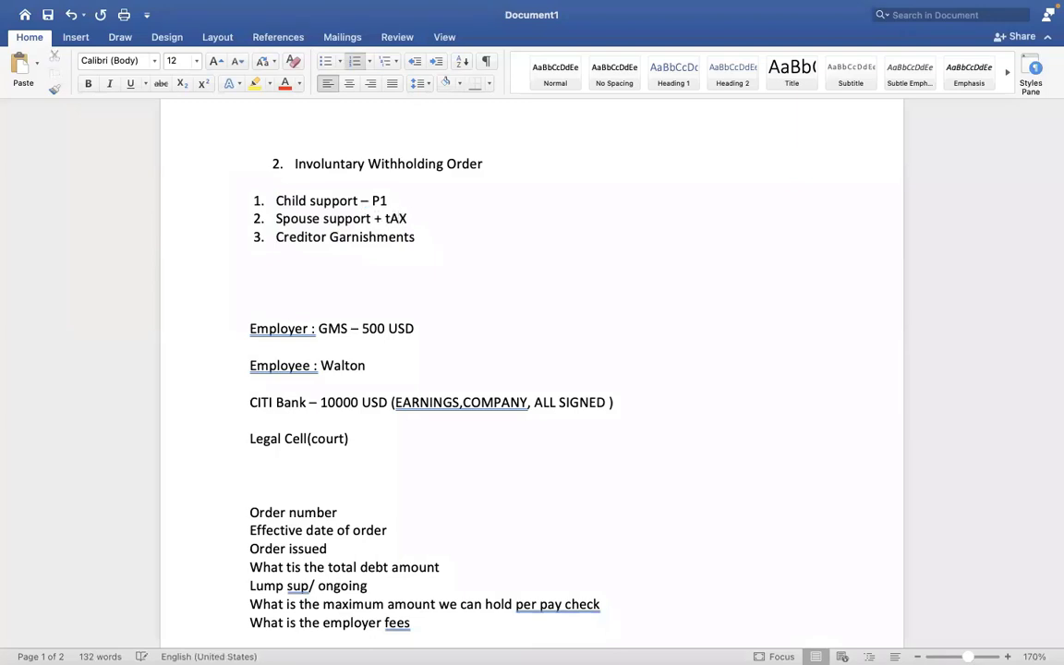
pyautogui.write('LEVY')
pyautogui.press('BackSpace')
pyautogui.press('BackSpace')
pyautogui.press('BackSpace')
pyautogui.press('BackSpace')
pyautogui.press('BackSpace')
pyautogui.press('BackSpace')
pyautogui.press('BackSpace')
pyautogui.write('P')
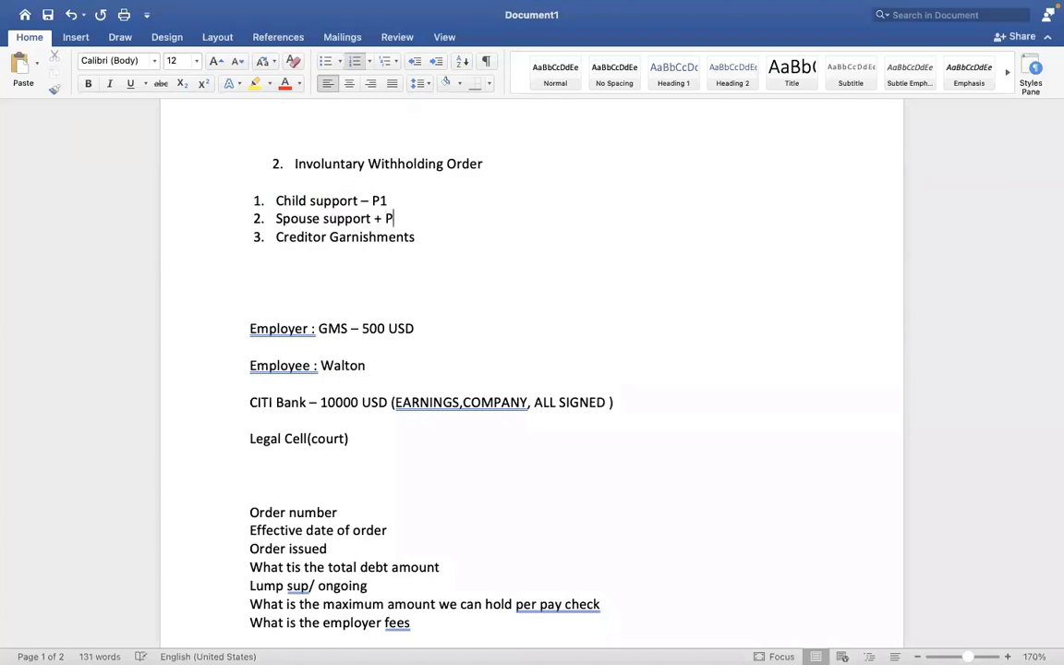
pyautogui.write('2')
# - Add the line "CGPA = CONSUMER GRANTS PROTECTION ACT" below the numbered topics on the second page
pyautogui.press('Down')
pyautogui.press('Down')
pyautogui.press('Down')
pyautogui.press('Down')
pyautogui.press('Down')
pyautogui.press('Down')
pyautogui.press('Down')
pyautogui.press('Down')
pyautogui.press('Down')
pyautogui.press('Down')
pyautogui.press('Down')
pyautogui.press('Down')
pyautogui.press('Down')
pyautogui.press('Down')
pyautogui.press('Down')
pyautogui.press('Down')
pyautogui.press('Down')
pyautogui.press('Down')
pyautogui.press('Down')
pyautogui.press('Down')
pyautogui.press('Down')
pyautogui.press('Down')
pyautogui.press('Down')
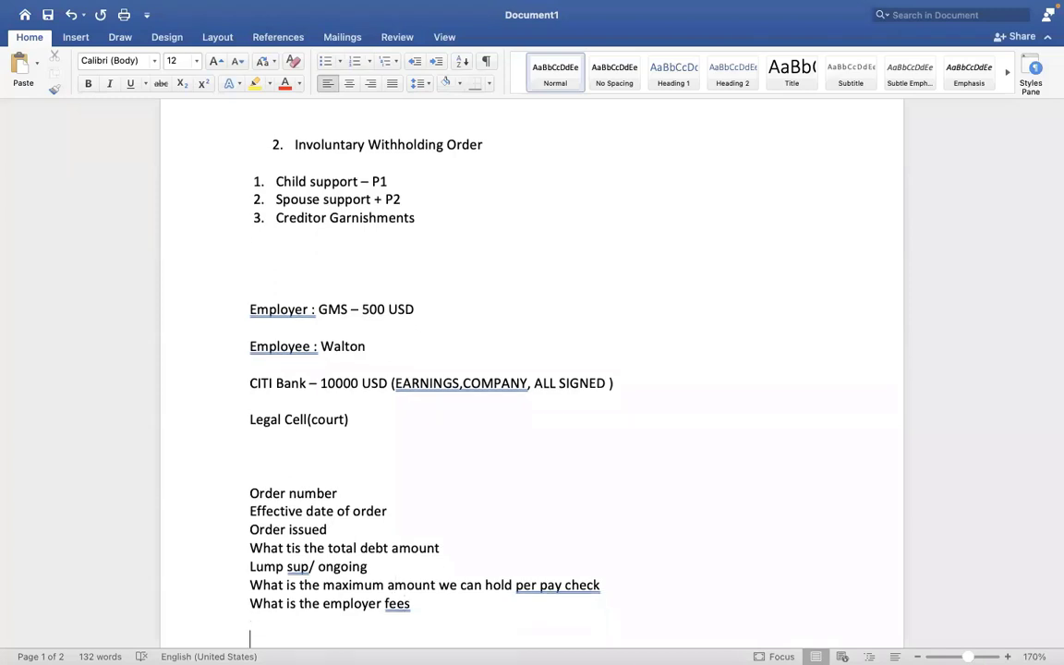
pyautogui.press('Down')
pyautogui.press('Down')
pyautogui.press('Down')
pyautogui.press('Down')
pyautogui.press('Down')
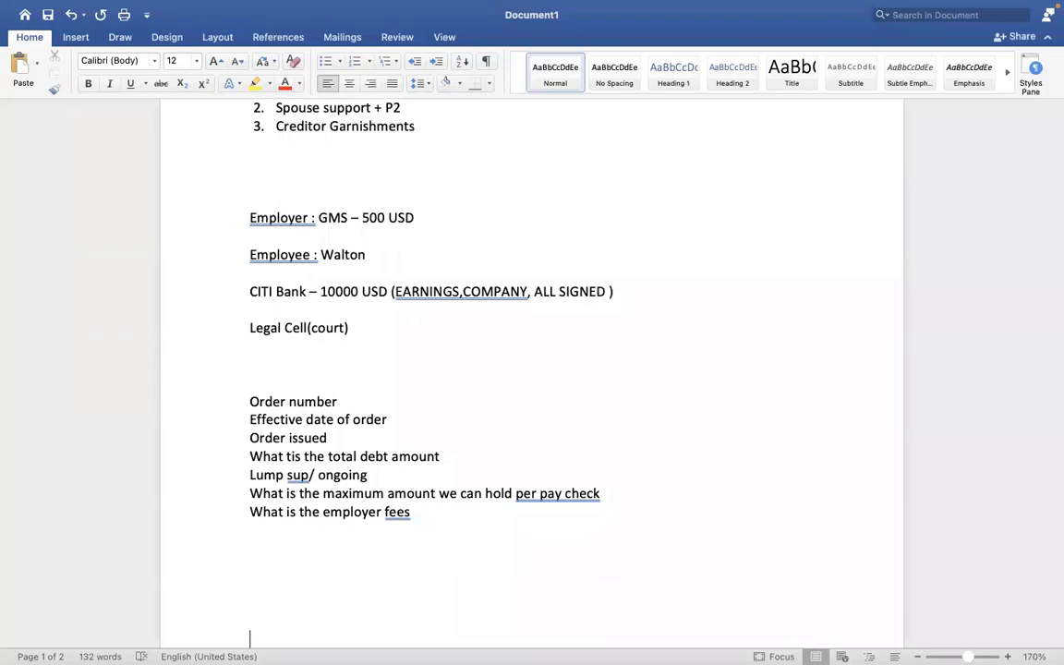
pyautogui.press('Return')
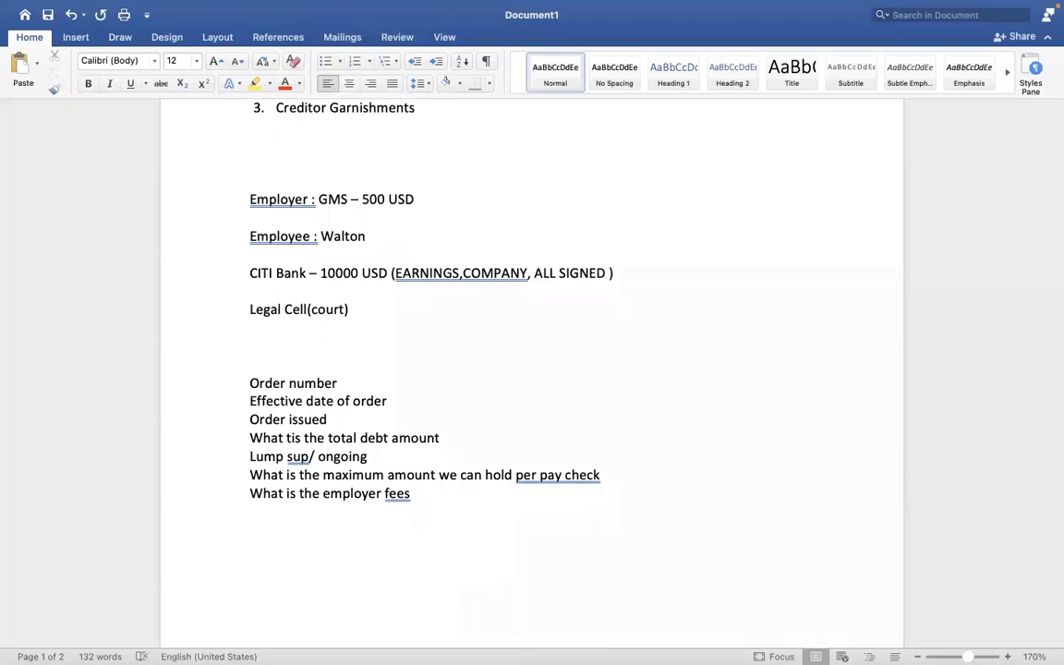
pyautogui.press('Down')
pyautogui.press('Down')
pyautogui.press('Down')
pyautogui.press('Down')
pyautogui.press('Down')
pyautogui.press('Down')
pyautogui.press('Down')
pyautogui.press('Down')
pyautogui.press('Down')
pyautogui.press('Down')
pyautogui.press('Down')
pyautogui.press('Down')
pyautogui.press('Down')
pyautogui.press('Down')
pyautogui.press('Down')
pyautogui.press('Down')
pyautogui.press('Down')
pyautogui.press('Down')
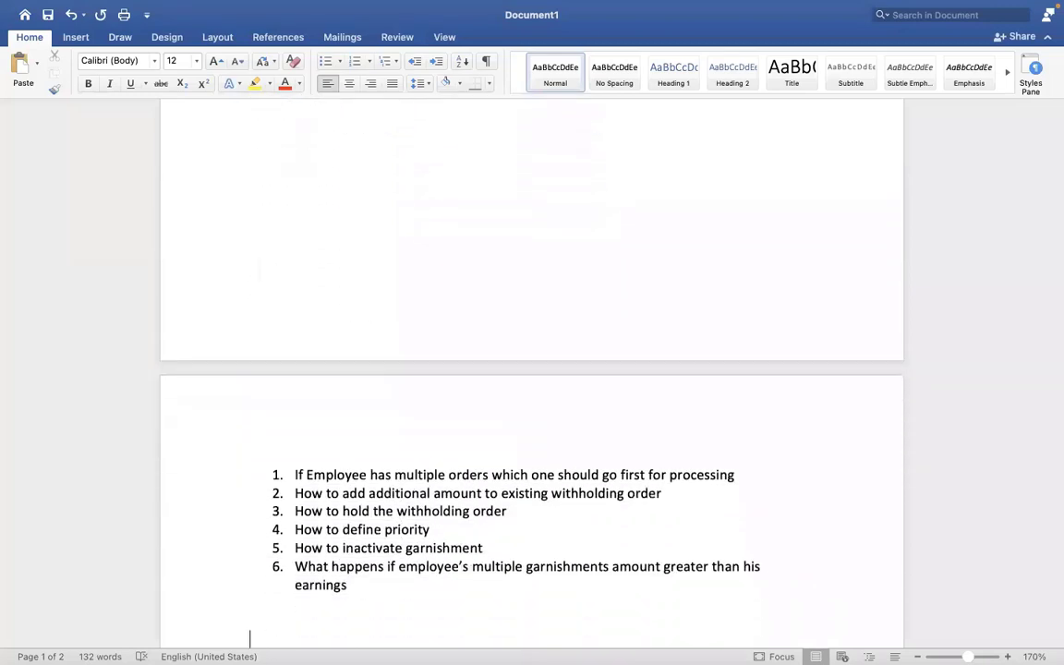
pyautogui.press('Down')
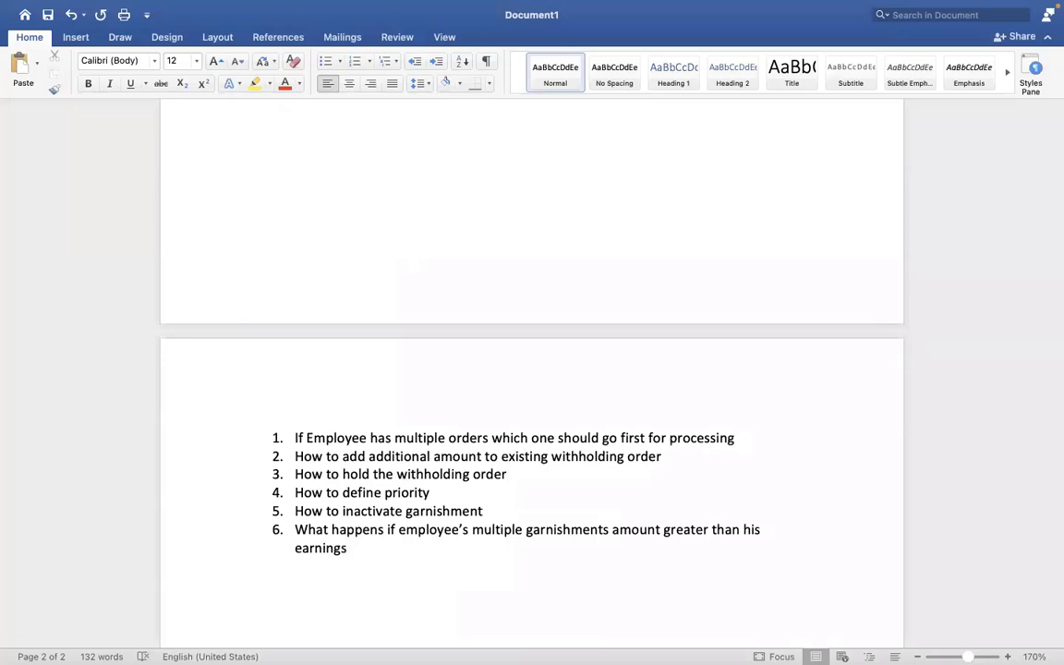
pyautogui.write('CGPS')
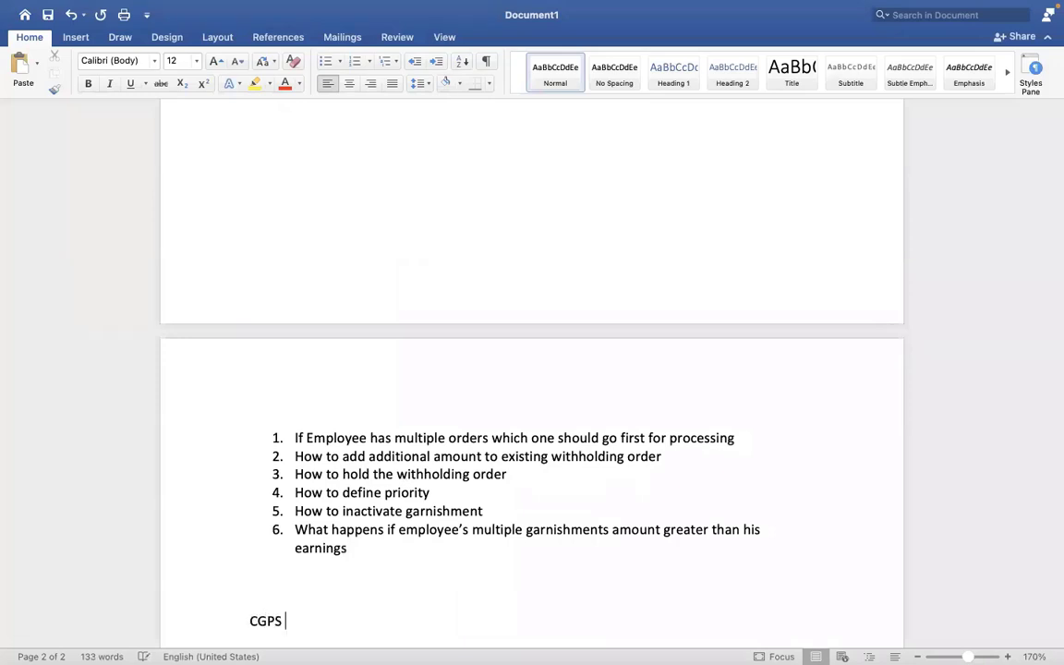
pyautogui.press('BackSpace')
pyautogui.press('BackSpace')
pyautogui.write('A =')
pyautogui.write('CONSUMER ')
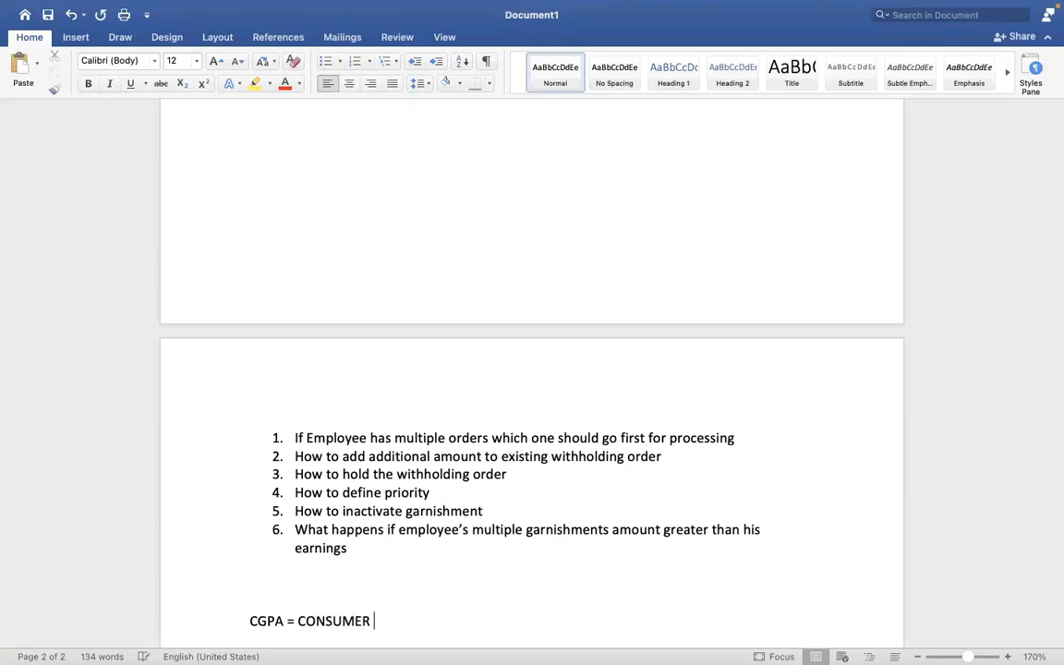
pyautogui.write('GRANTS PR')
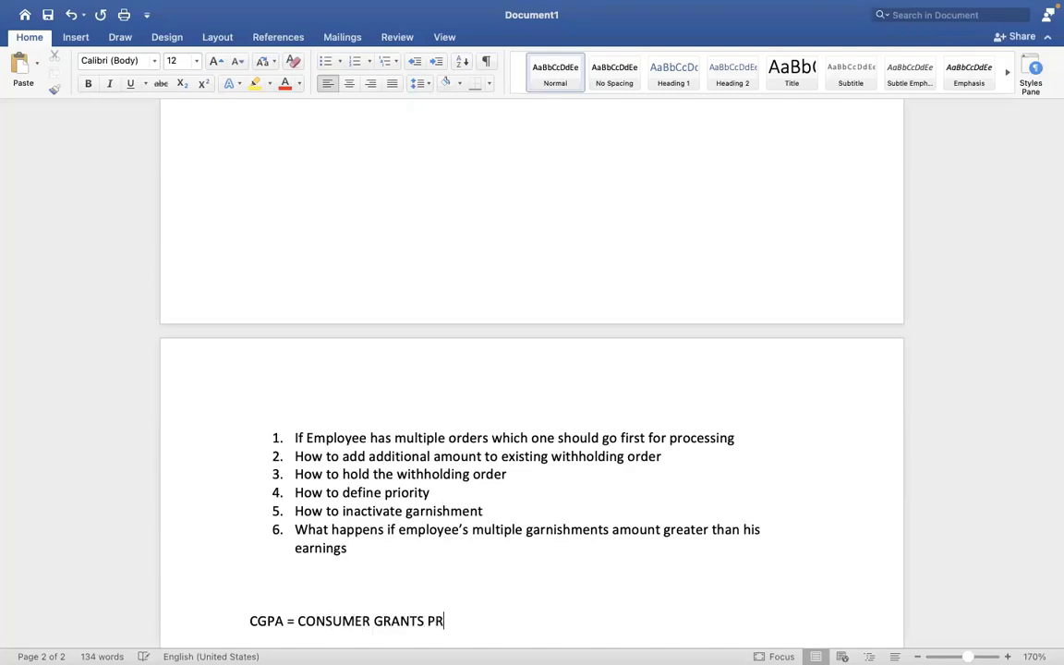
pyautogui.write('OTECT')
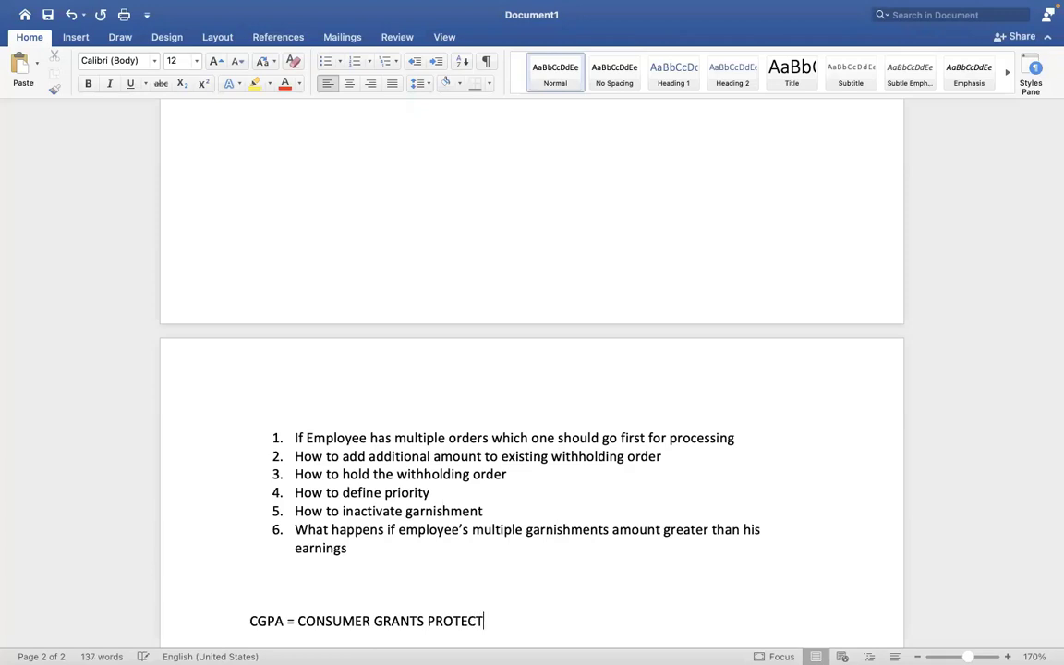
pyautogui.write('ION ACT')
# - Add the line "DISPOSABLE NET = 10000 = 4000 usd" below the CGPA definition, separated by a blank line
pyautogui.press('Return')
pyautogui.press('Return')
pyautogui.press('Return')
pyautogui.press('Return')
pyautogui.press('Return')
pyautogui.press('Return')
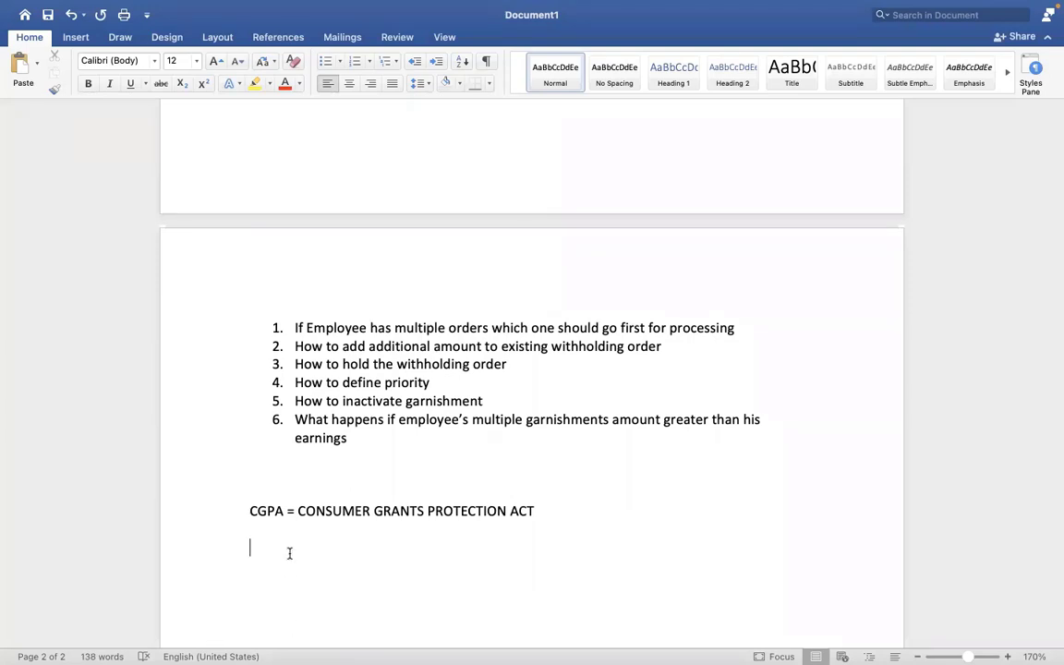
pyautogui.write('DISPOSABLE NET = 1000')
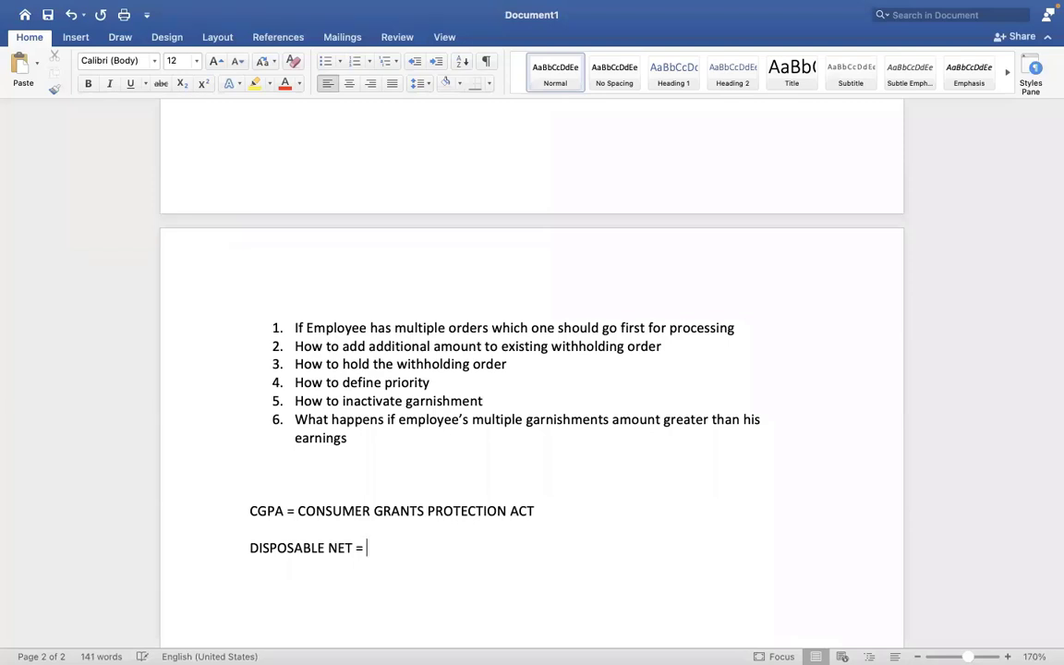
pyautogui.write('0')
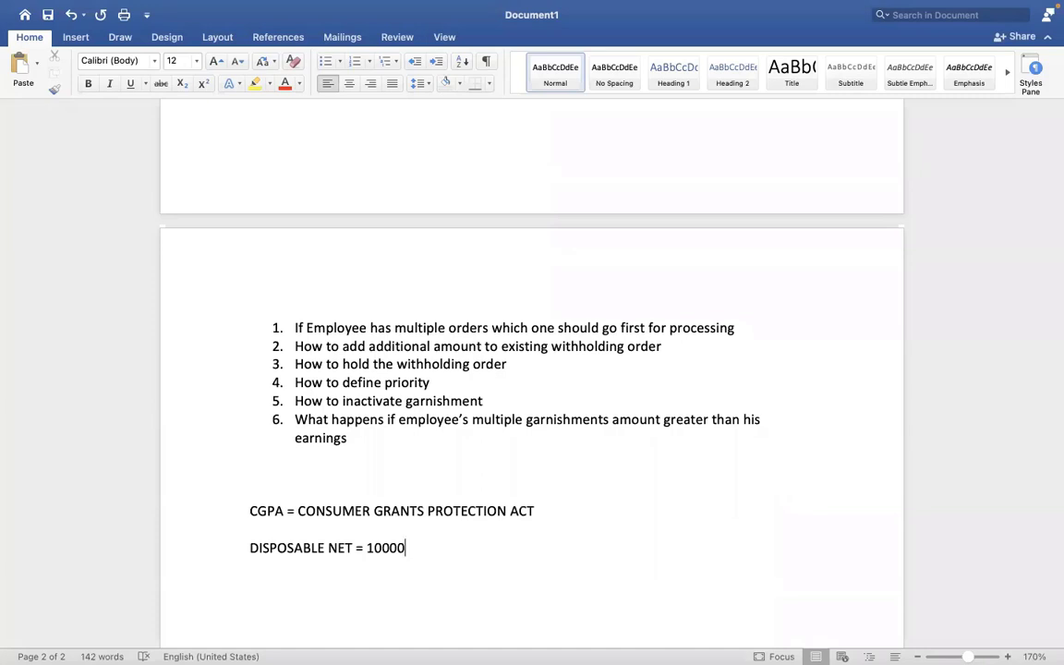
pyautogui.write('= 4000 usd')
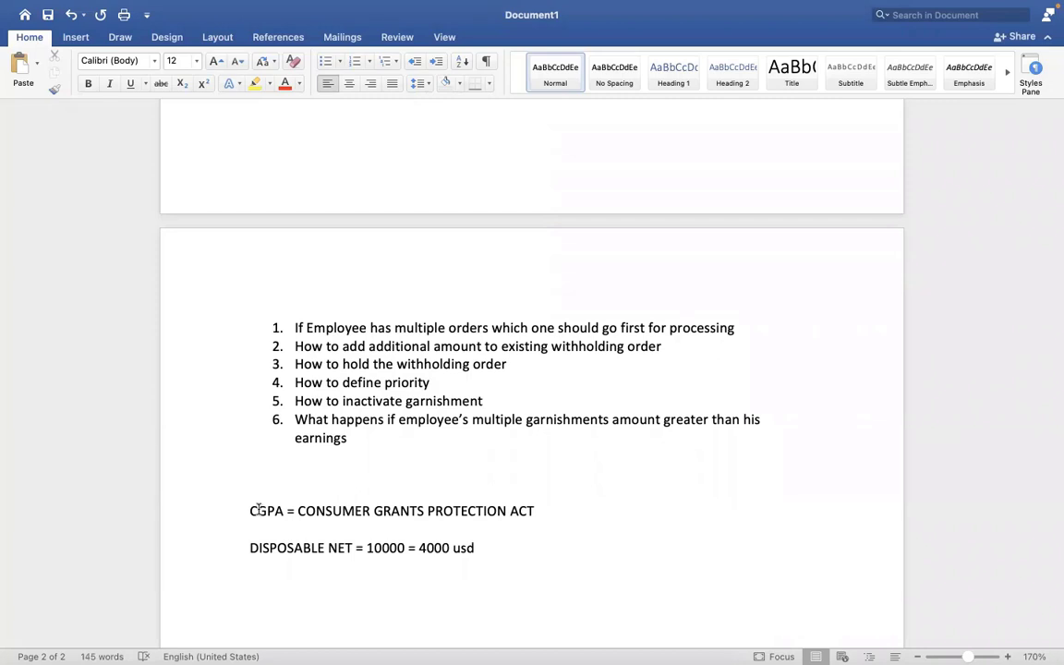
# - Review the CGPA definition line and the numbered withholding order topics above it
pyautogui.moveTo(252, 509); pyautogui.dragTo(434, 507)
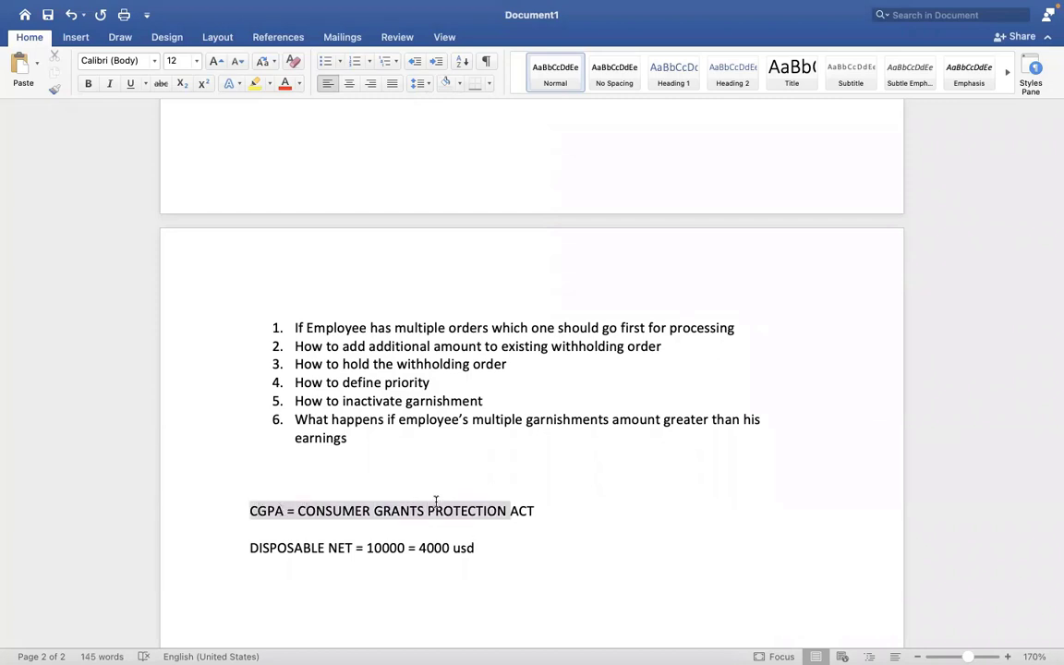
pyautogui.click(402, 406)
pyautogui.scroll(6, 401, 411)
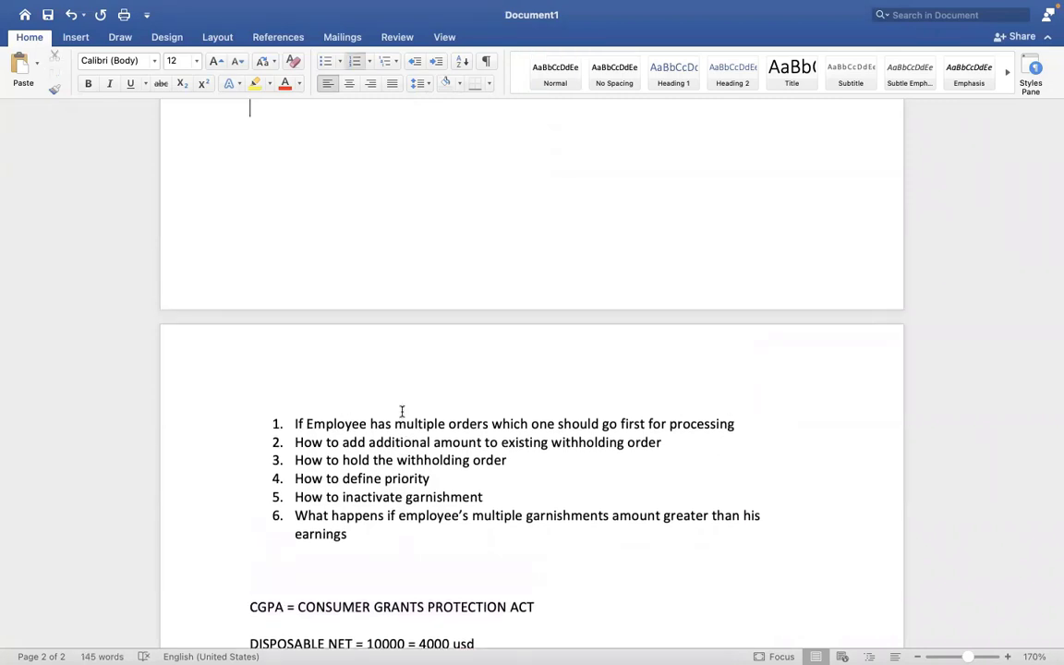
# - Review the order details on the first page and the numbered topics with the notes on the second page
pyautogui.scroll(3, 401, 410)
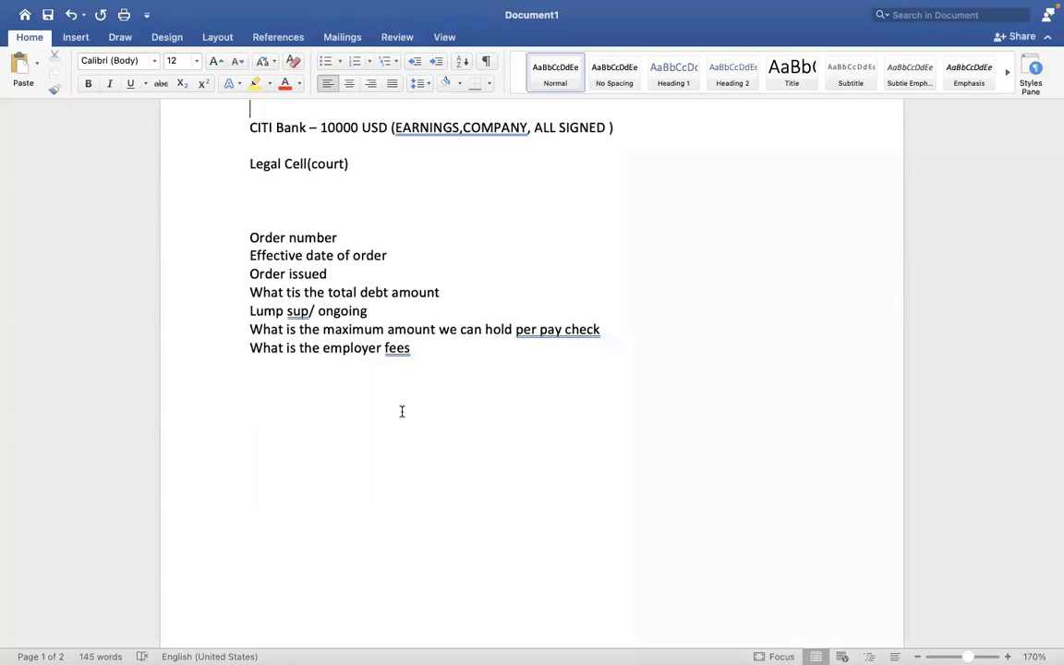
pyautogui.press('Left')
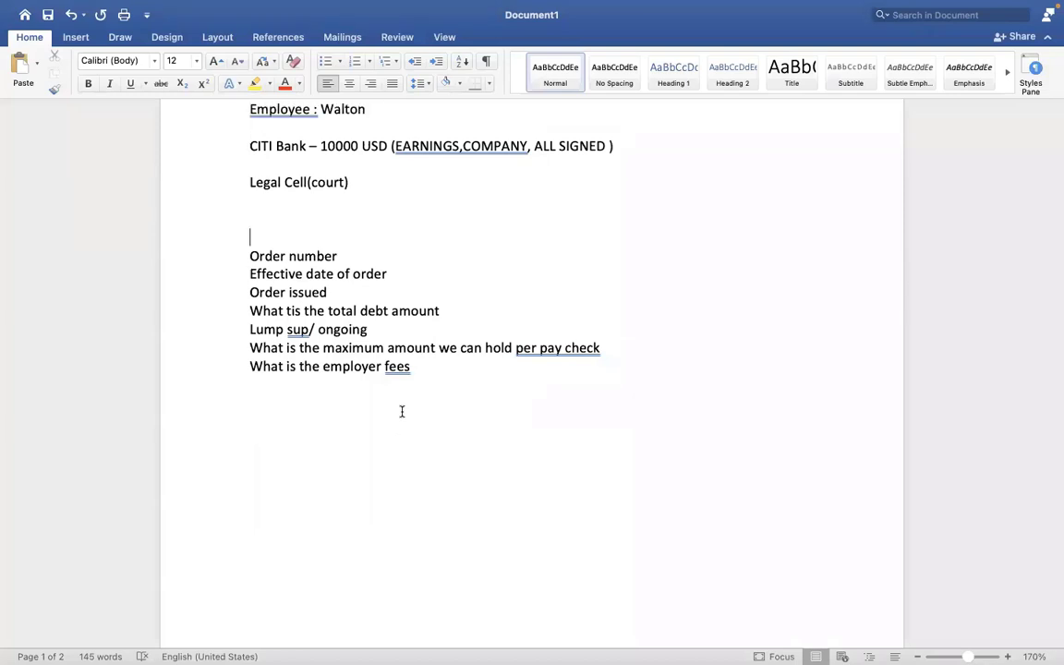
pyautogui.press('Down')
pyautogui.press('Down')
pyautogui.press('Down')
pyautogui.press('Down')
pyautogui.press('Down')
pyautogui.press('Down')
pyautogui.press('Down')
pyautogui.press('Down')
pyautogui.press('Down')
pyautogui.press('Down')
pyautogui.press('Down')
pyautogui.press('Down')
pyautogui.press('Down')
pyautogui.press('Down')
pyautogui.press('Down')
pyautogui.press('Down')
pyautogui.press('Down')
pyautogui.press('Down')
pyautogui.press('Down')
pyautogui.press('Down')
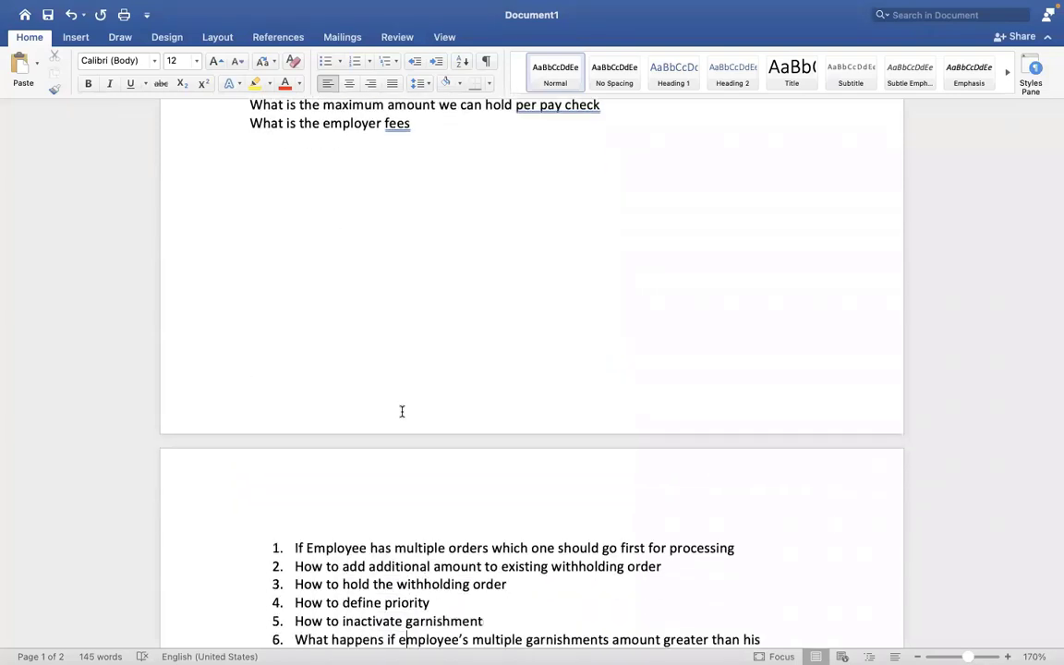
pyautogui.press('Down')
pyautogui.press('Down')
pyautogui.press('Down')
pyautogui.press('Down')
pyautogui.press('Down')
pyautogui.press('Down')
pyautogui.press('Down')
pyautogui.press('Down')
pyautogui.press('Down')
pyautogui.press('Down')
pyautogui.press('Down')
pyautogui.press('Down')
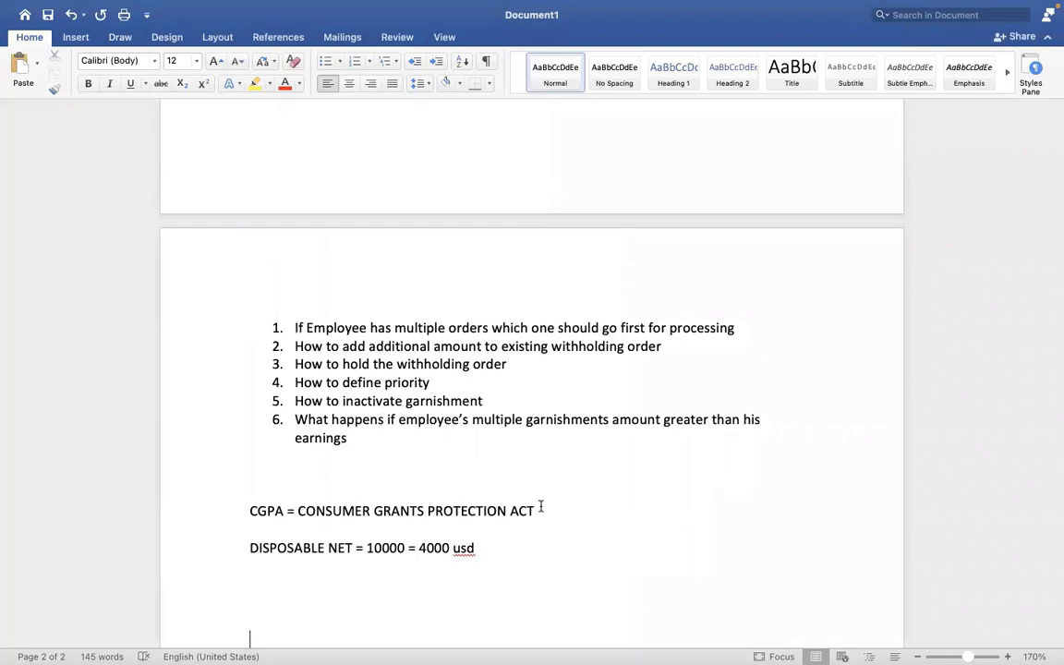
# - Review the CGPA definition, the disposable net line and the topic on adding an additional amount to an existing withholding order
pyautogui.moveTo(541, 507); pyautogui.dragTo(308, 513)
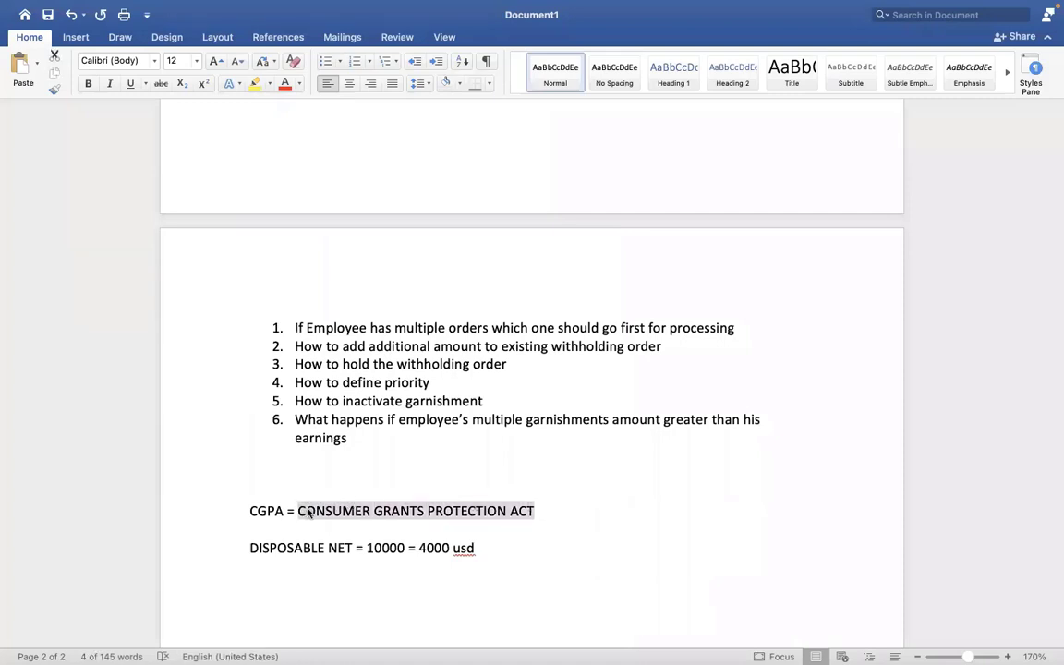
pyautogui.click(308, 509)
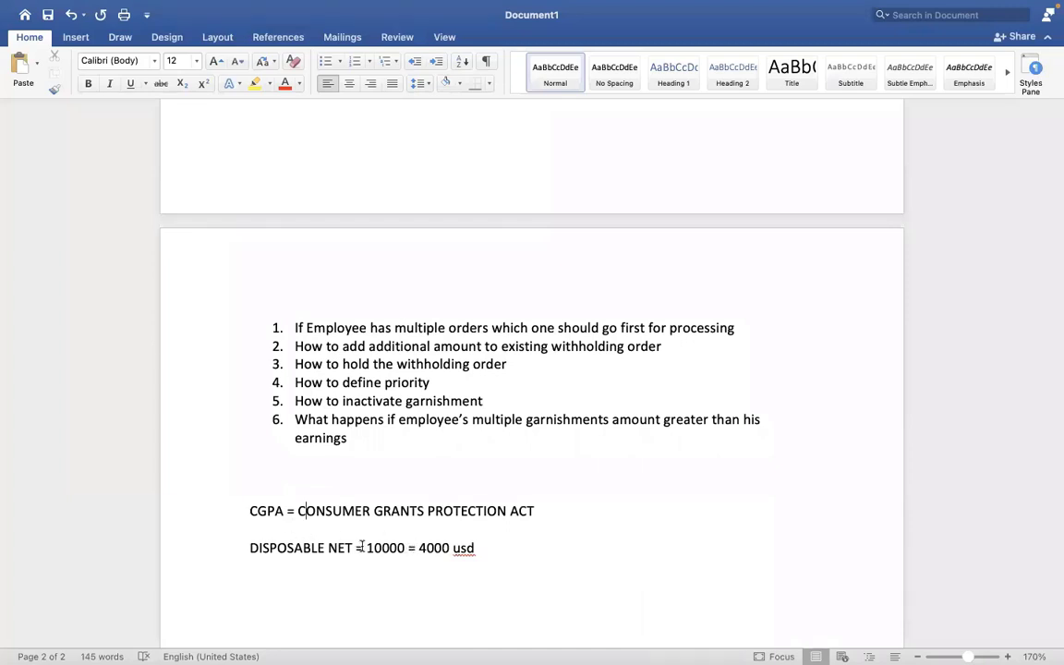
pyautogui.moveTo(361, 547); pyautogui.dragTo(498, 547)
pyautogui.click(421, 547)
pyautogui.click(411, 547)
pyautogui.click(393, 420)
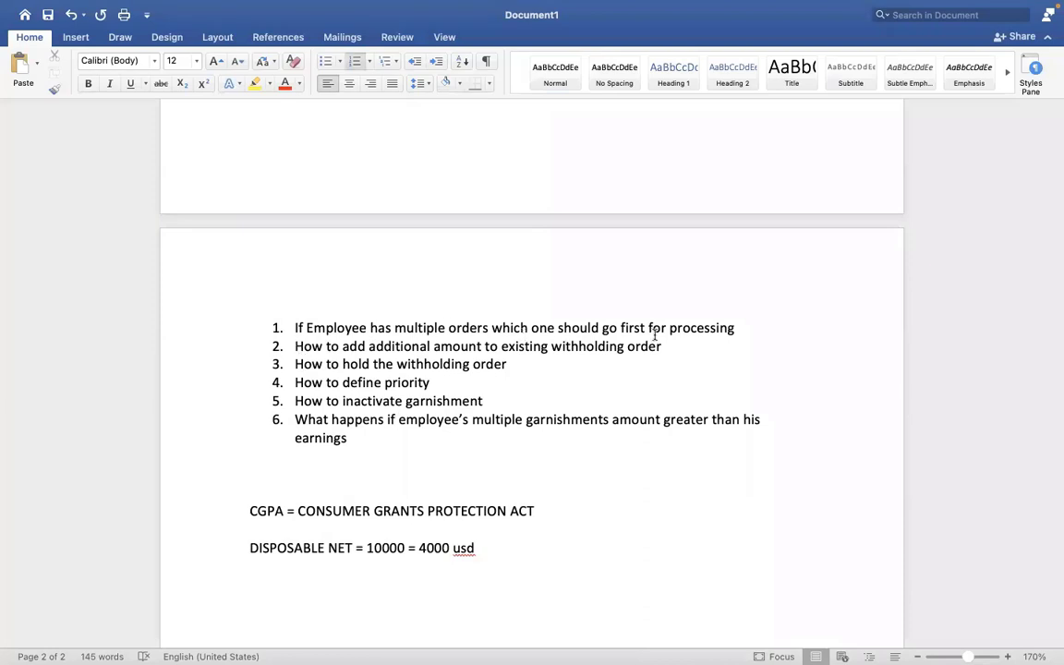
pyautogui.click(728, 335)
pyautogui.moveTo(294, 349); pyautogui.dragTo(637, 353)
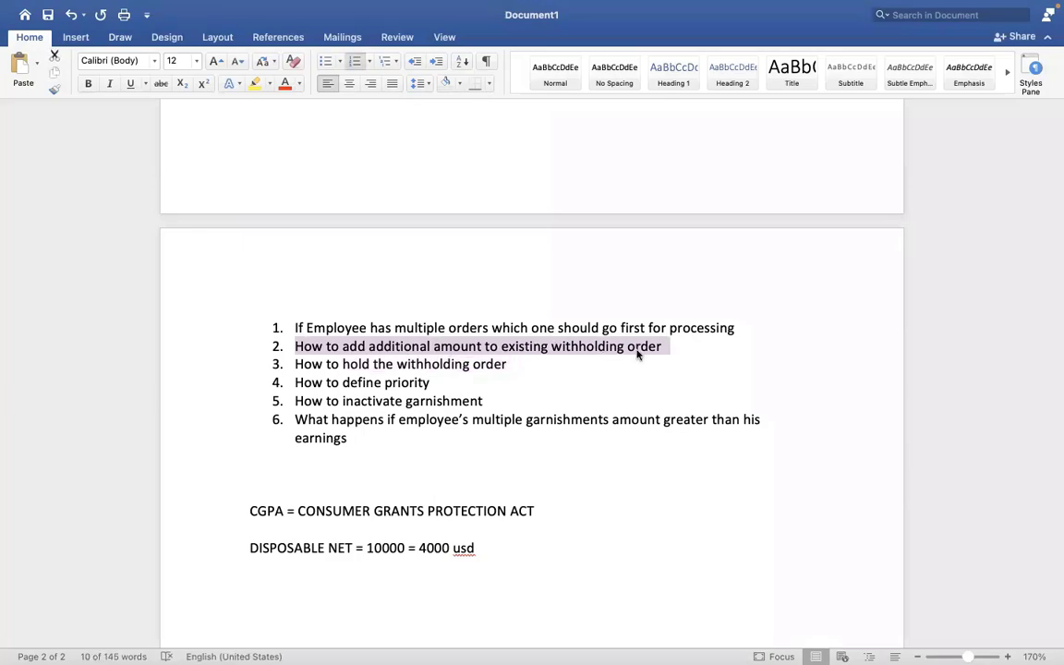
# - Switch to Workday and display the employee's withholding orders in the pay section of the profile
pyautogui.hotkey('ctrl', 'Right')
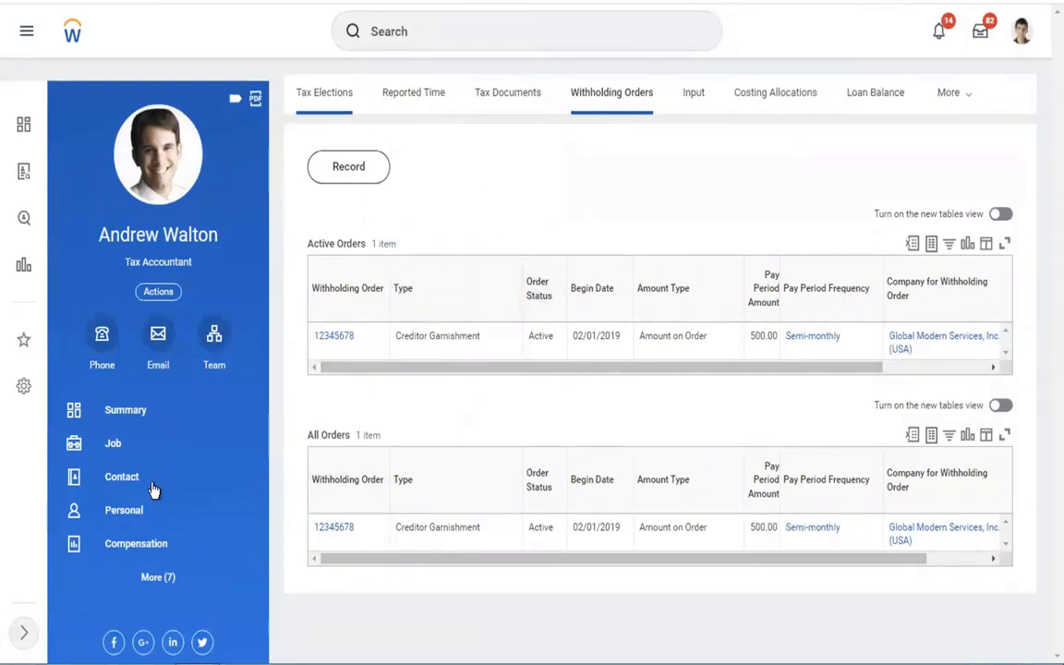
pyautogui.click(113, 445)
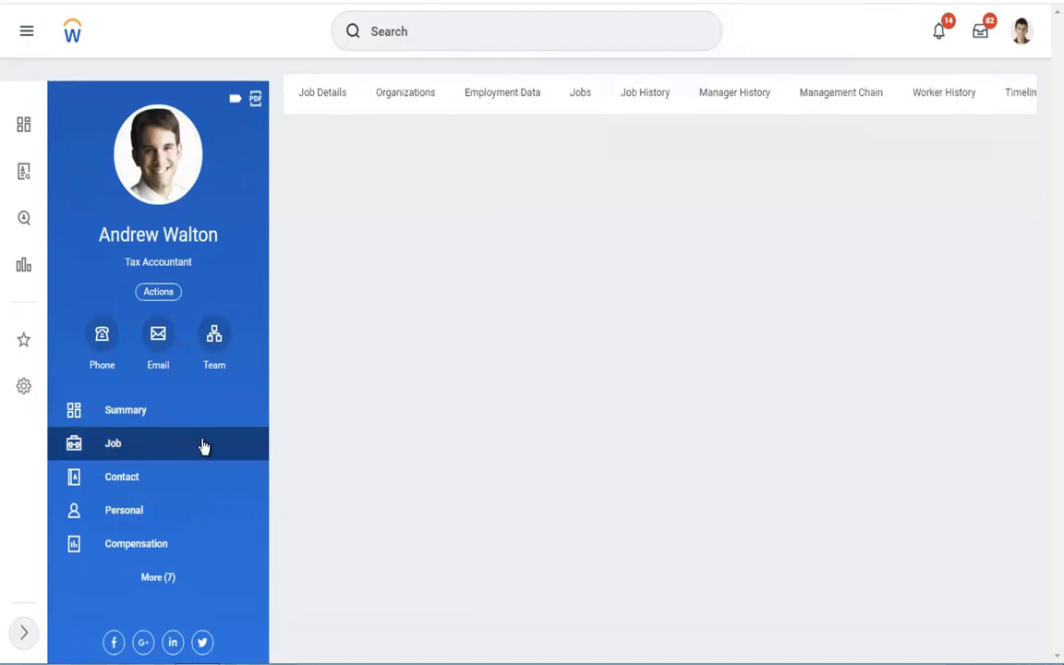
pyautogui.click(158, 578)
pyautogui.click(159, 578)
pyautogui.click(126, 618)
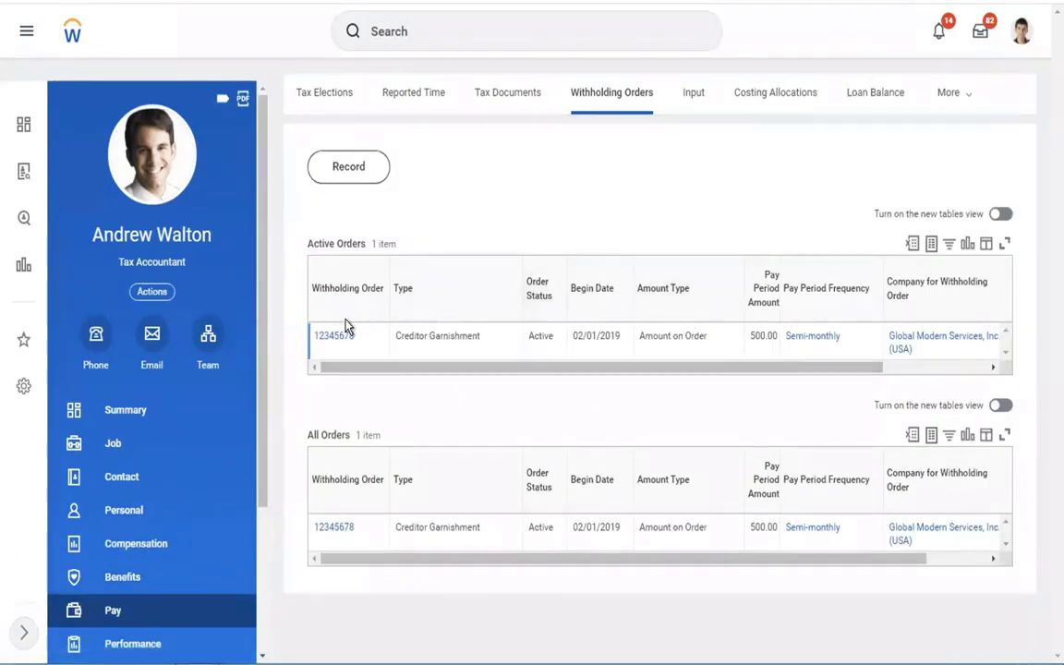
# - Open the active creditor garnishment order for editing and examine its pay period amount, total debt amount and monthly limit fields
pyautogui.moveTo(349, 336)
pyautogui.click(365, 340)
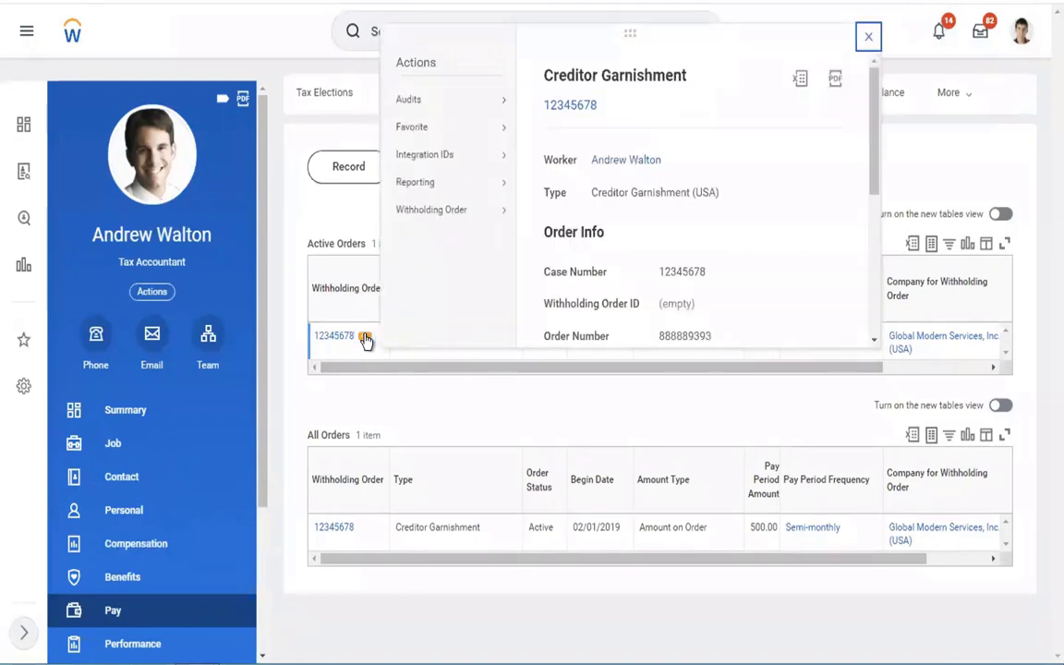
pyautogui.moveTo(418, 214)
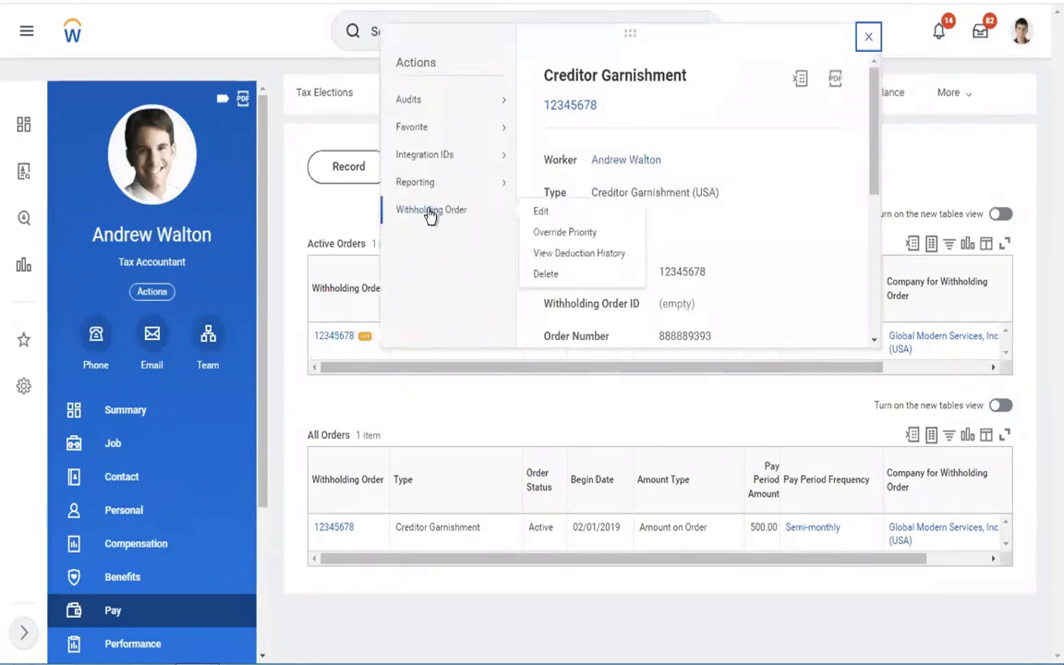
pyautogui.click(542, 213)
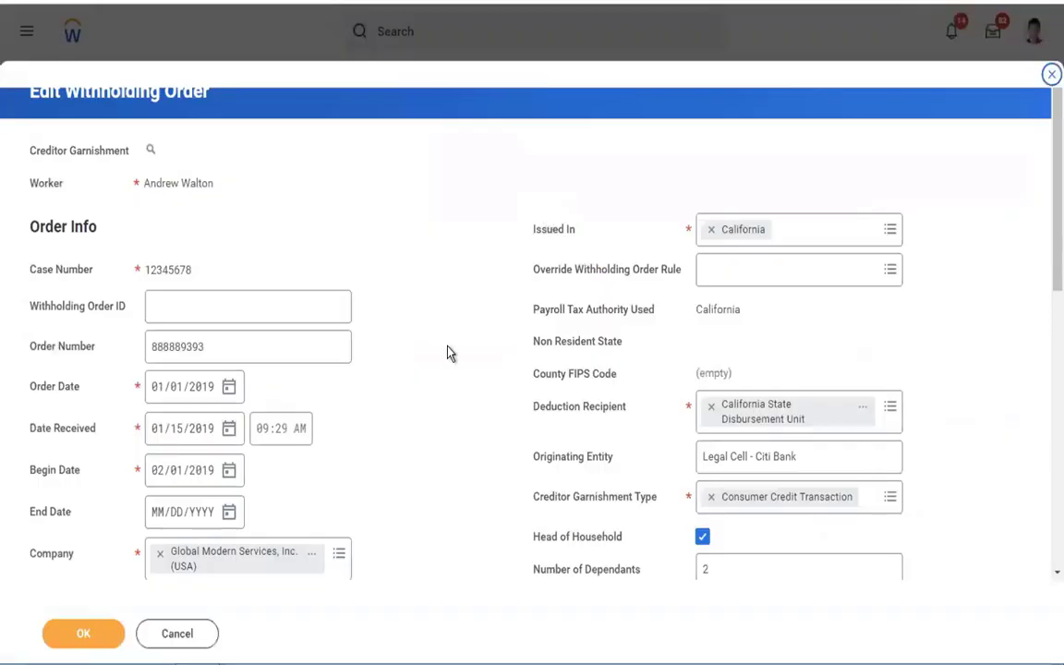
pyautogui.scroll(-5, 446, 364)
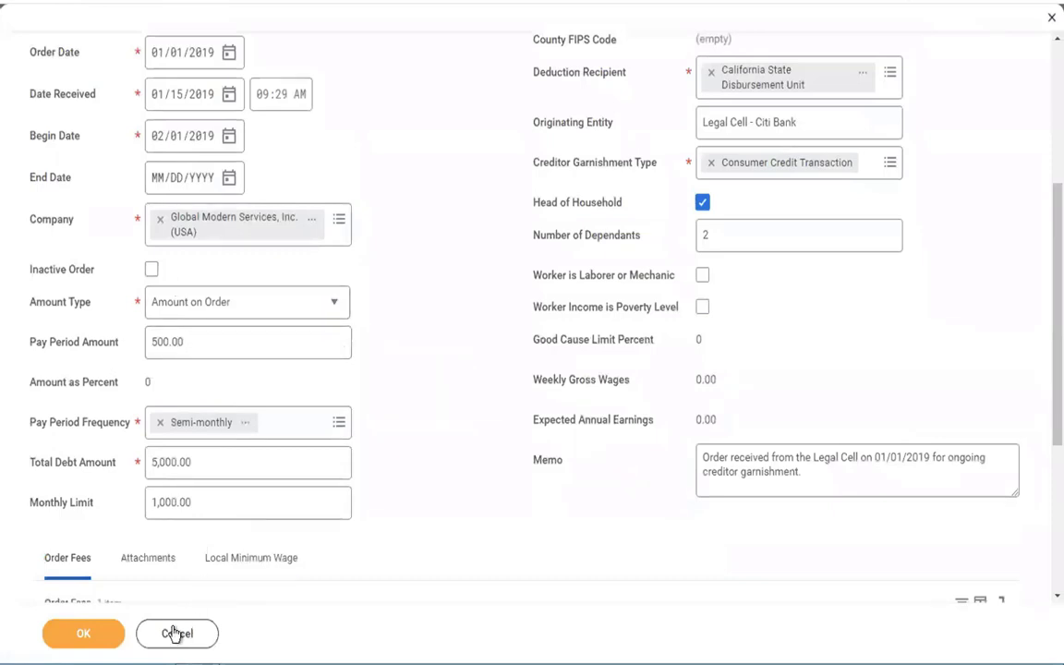
# - Review the topic on holding a withholding order in the Word notes and locate the matching Inactive Order option in Workday
pyautogui.hotkey('ctrl', 'Left')
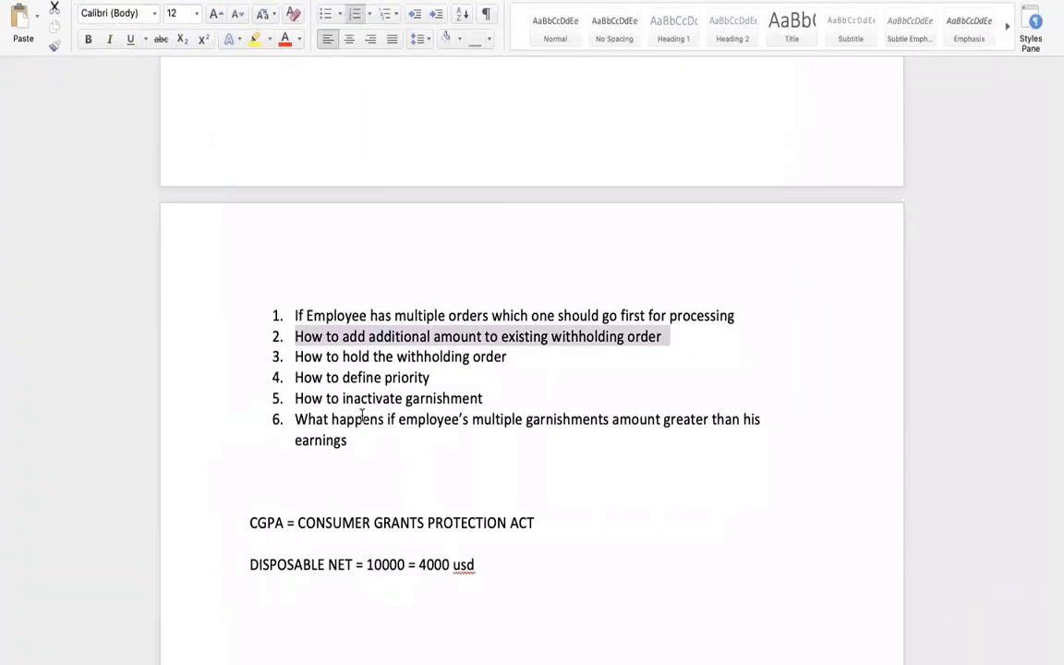
pyautogui.click(510, 367)
pyautogui.moveTo(507, 357); pyautogui.dragTo(293, 358)
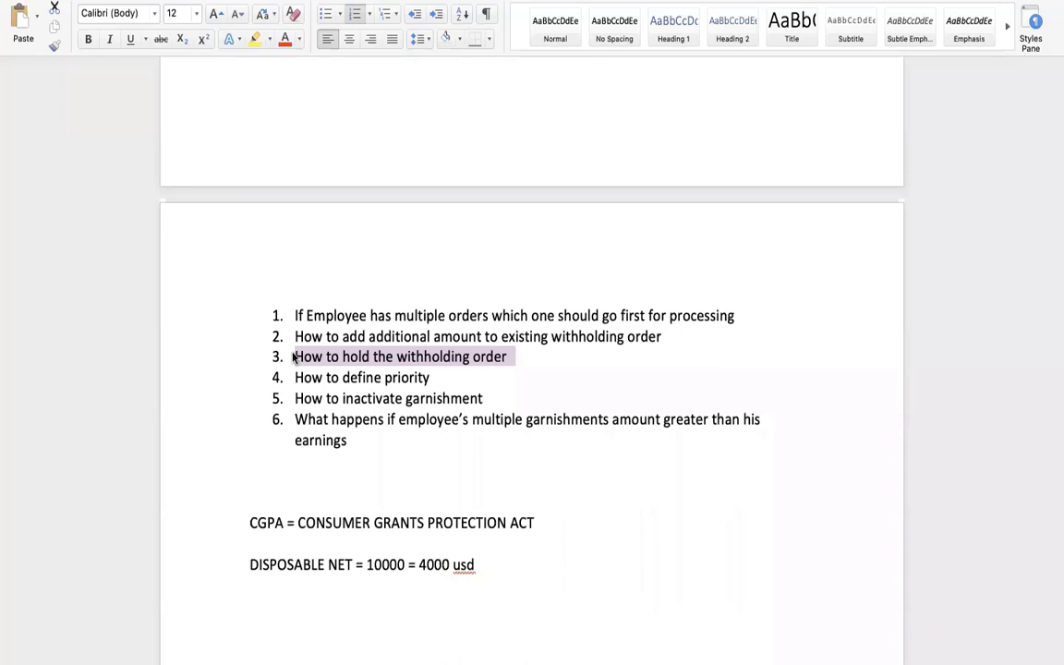
pyautogui.hotkey('ctrl', 'Right')
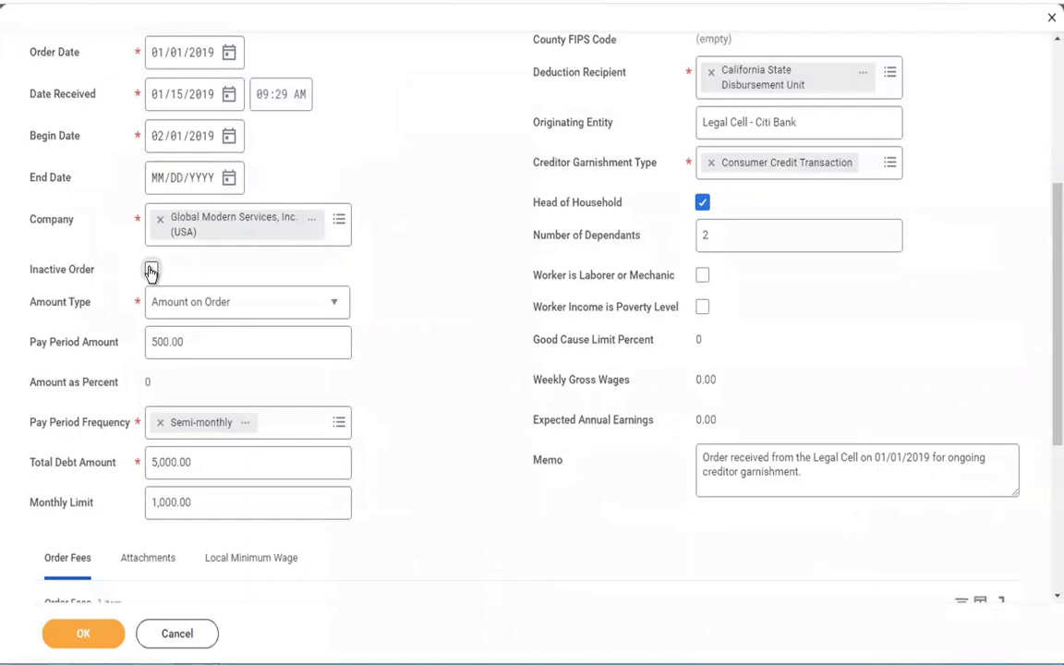
pyautogui.hotkey('ctrl', 'Left')
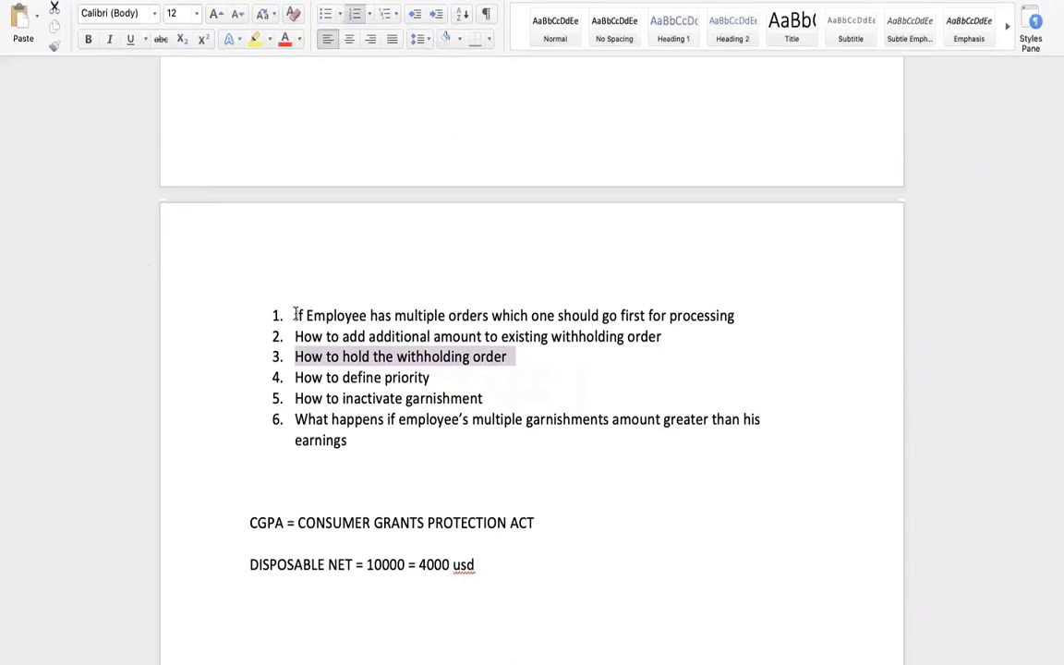
# - Mark the "How to define priority" topic in the notes and open the priority override for the active creditor garnishment order in Workday
pyautogui.moveTo(438, 377); pyautogui.dragTo(295, 381)
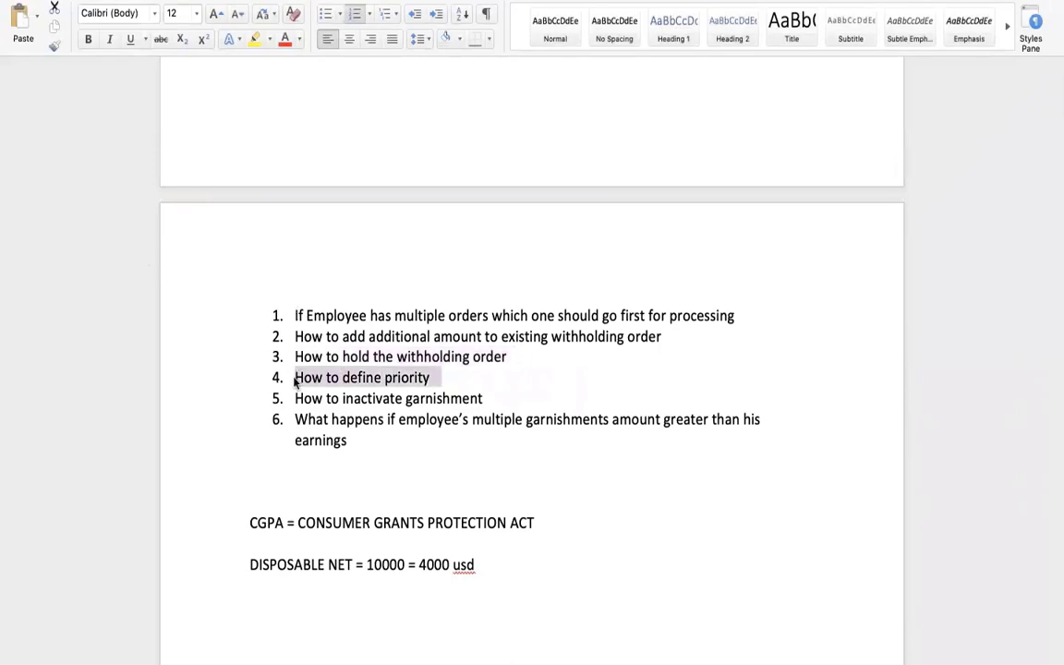
pyautogui.hotkey('ctrl', 'Right')
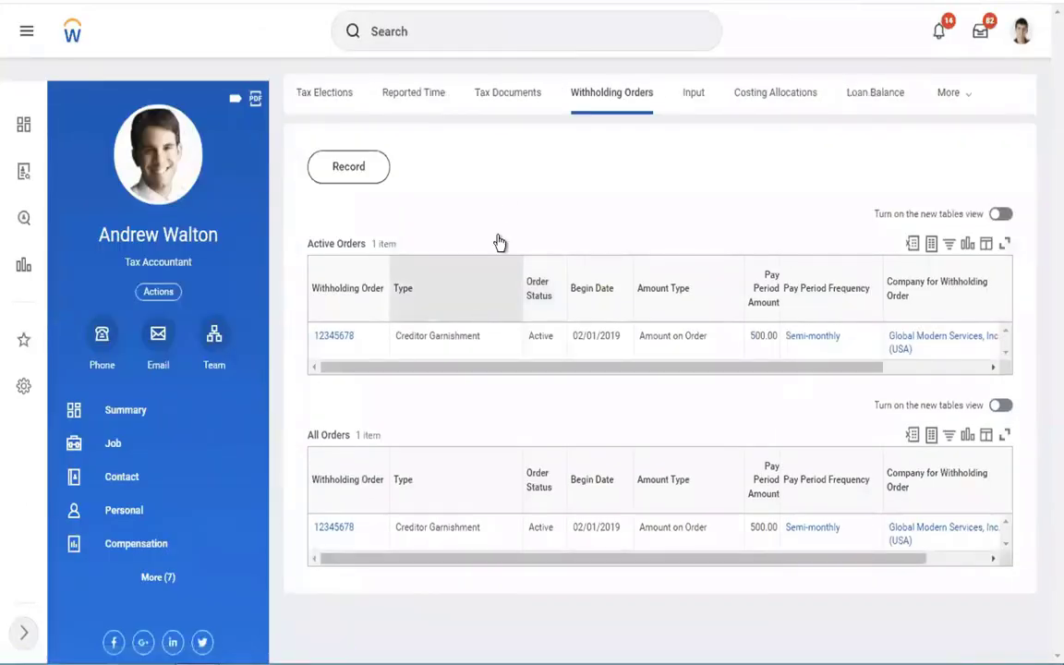
pyautogui.moveTo(365, 344)
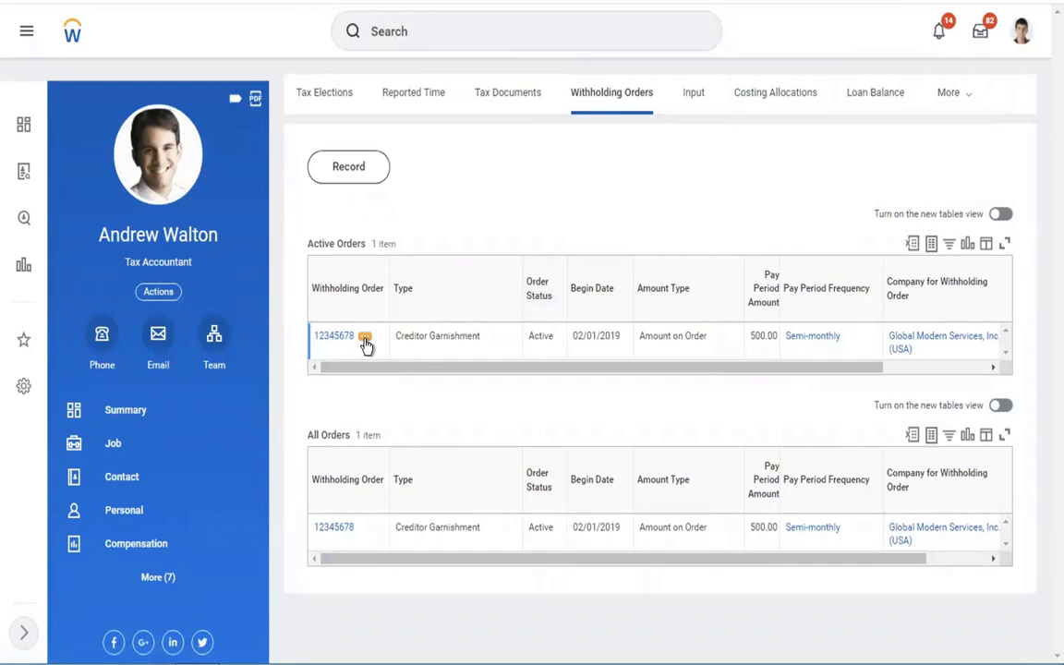
pyautogui.click(366, 341)
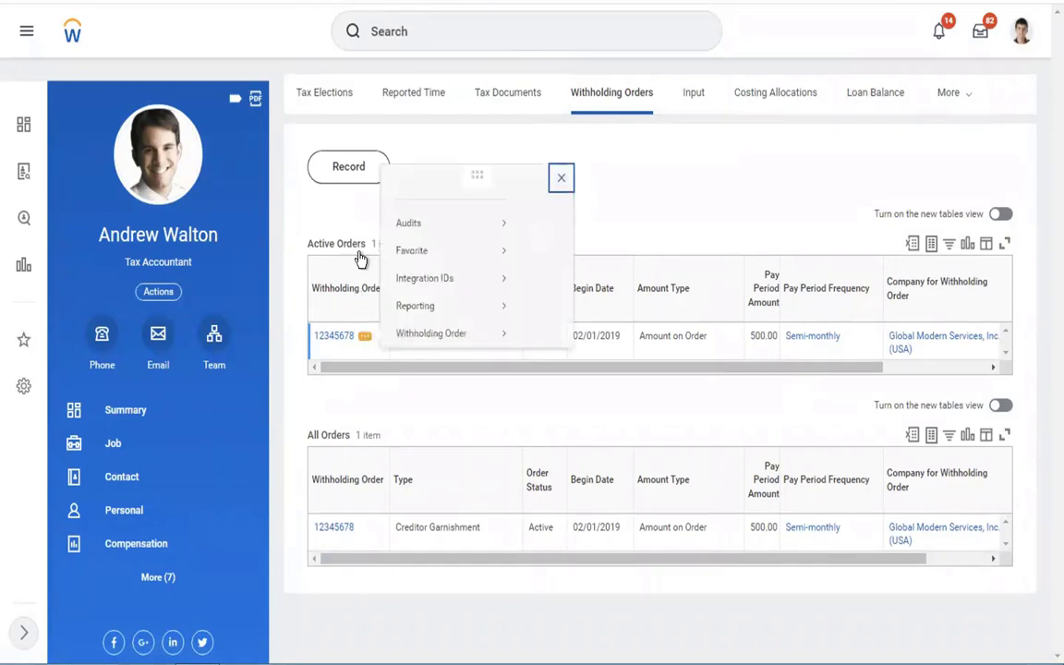
pyautogui.moveTo(412, 215)
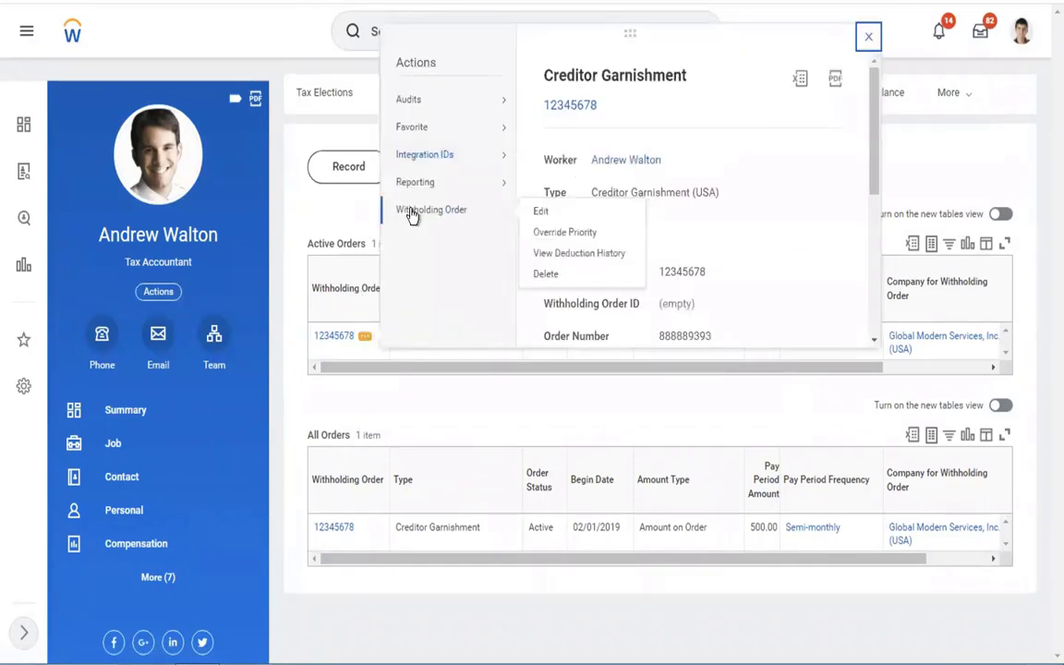
pyautogui.click(553, 233)
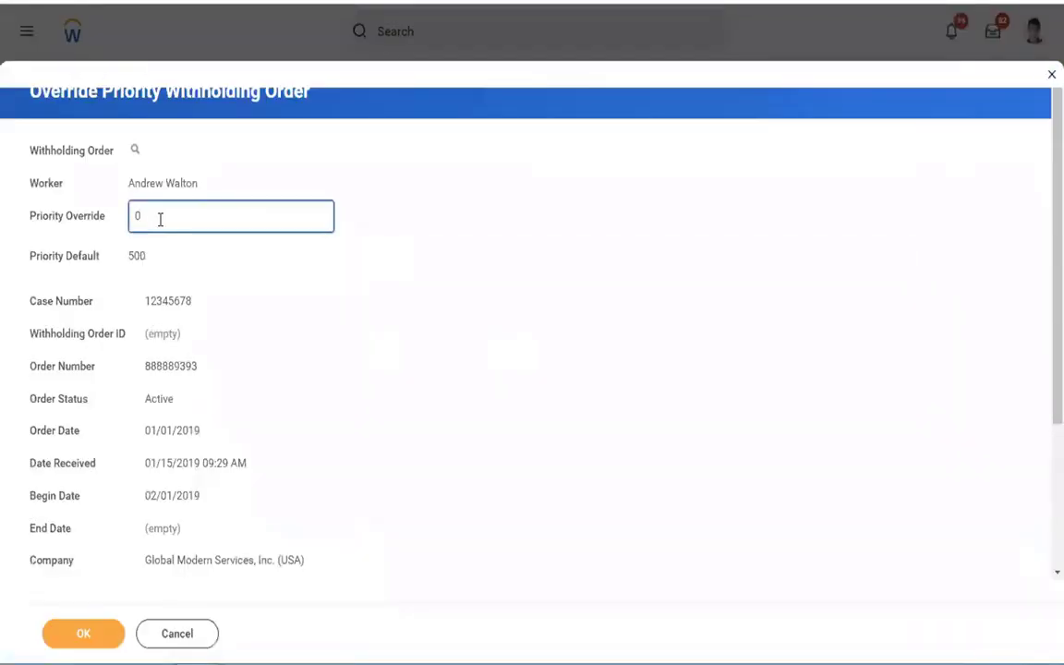
# - Set the creditor garnishment order's Priority Override to 1 and save the change
pyautogui.press('BackSpace')
pyautogui.write('1')
pyautogui.click(159, 267)
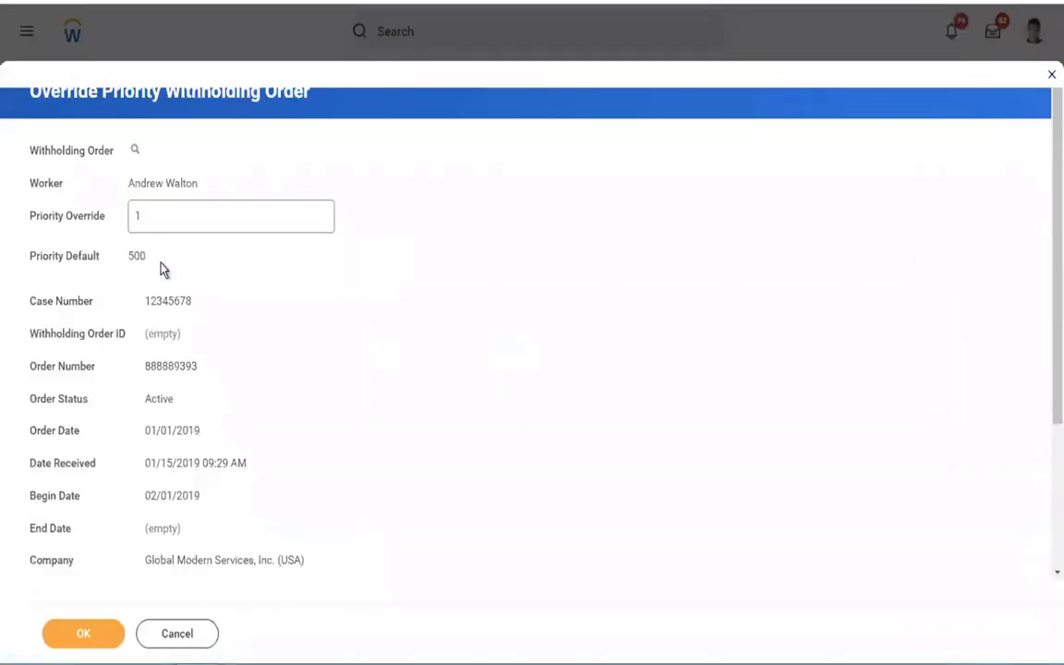
pyautogui.click(166, 215)
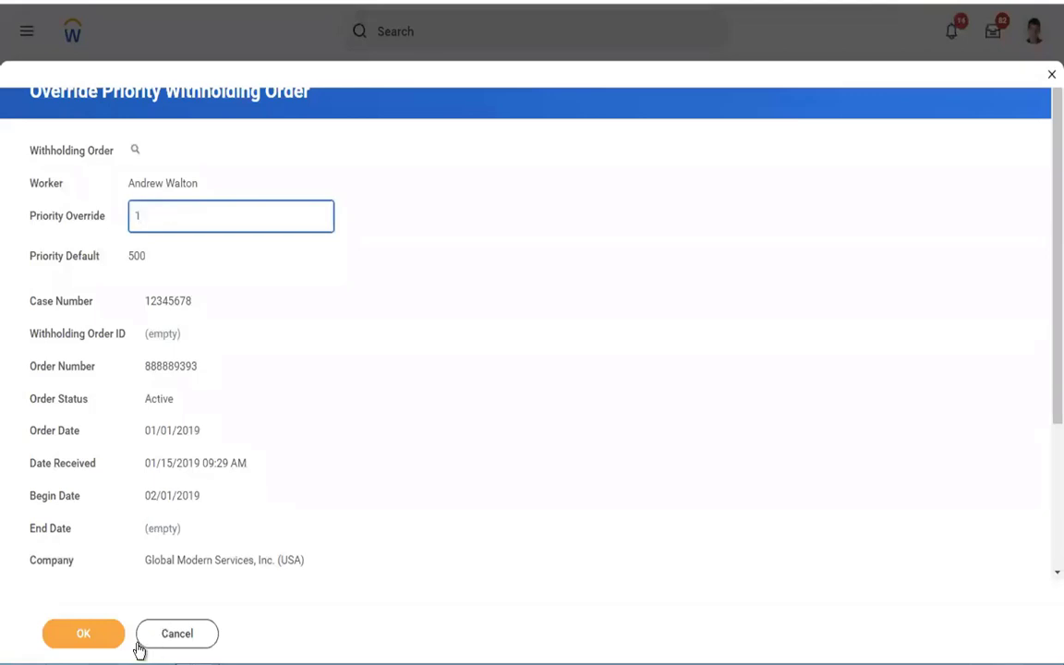
pyautogui.click(84, 646)
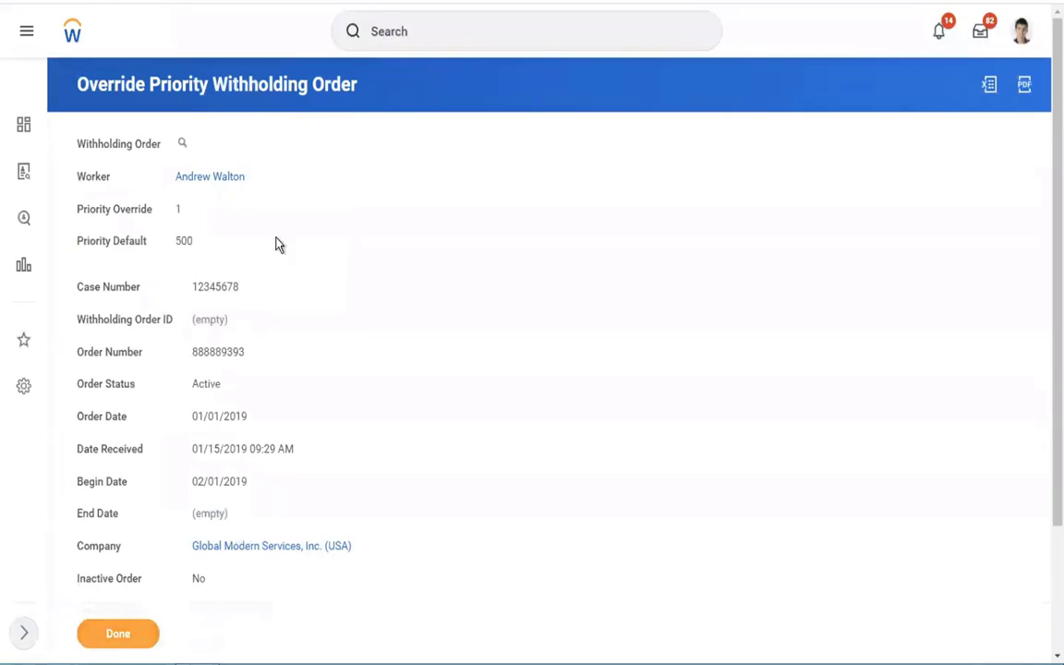
pyautogui.click(120, 630)
# - Switch back to Word and review the topics on inactivating garnishments and garnishments exceeding earnings, along with the disposable net line
pyautogui.hotkey('ctrl', 'Left')
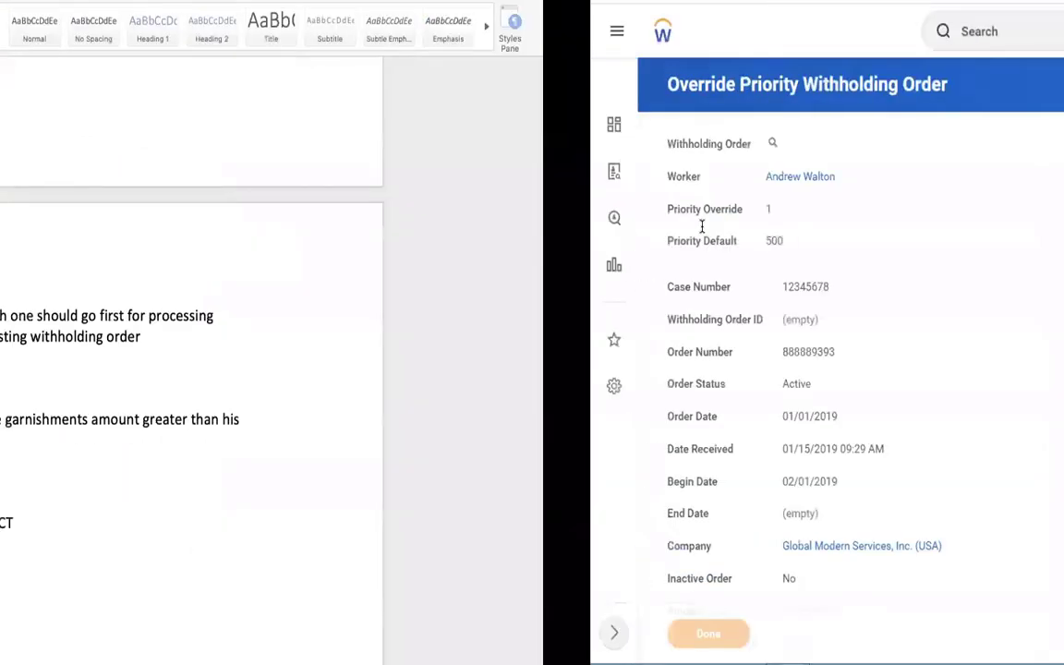
pyautogui.moveTo(465, 395); pyautogui.dragTo(323, 357)
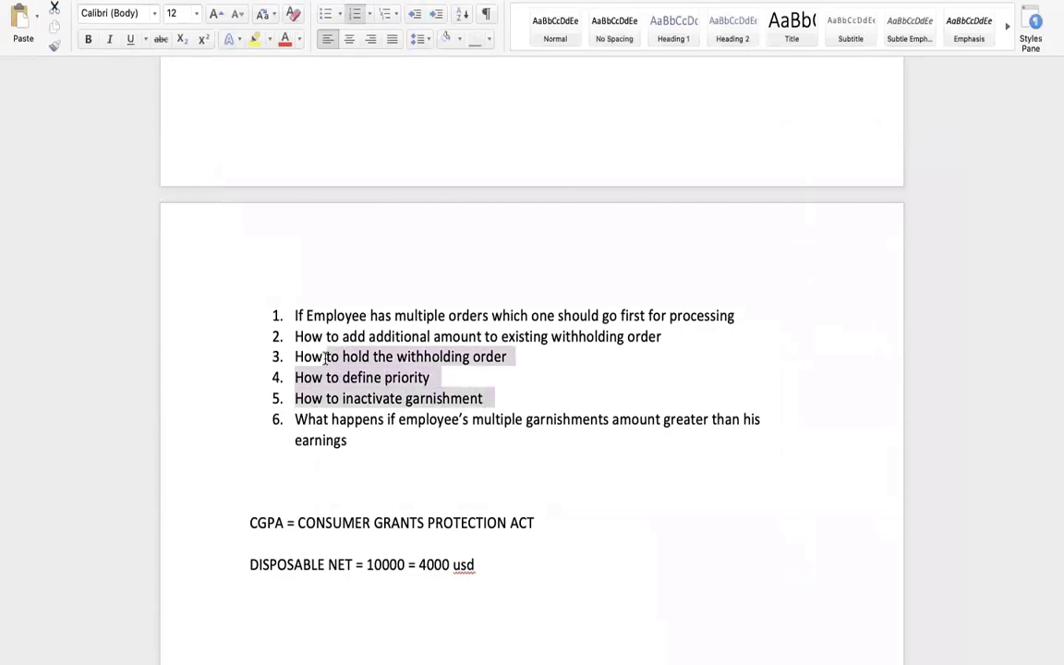
pyautogui.click(418, 415)
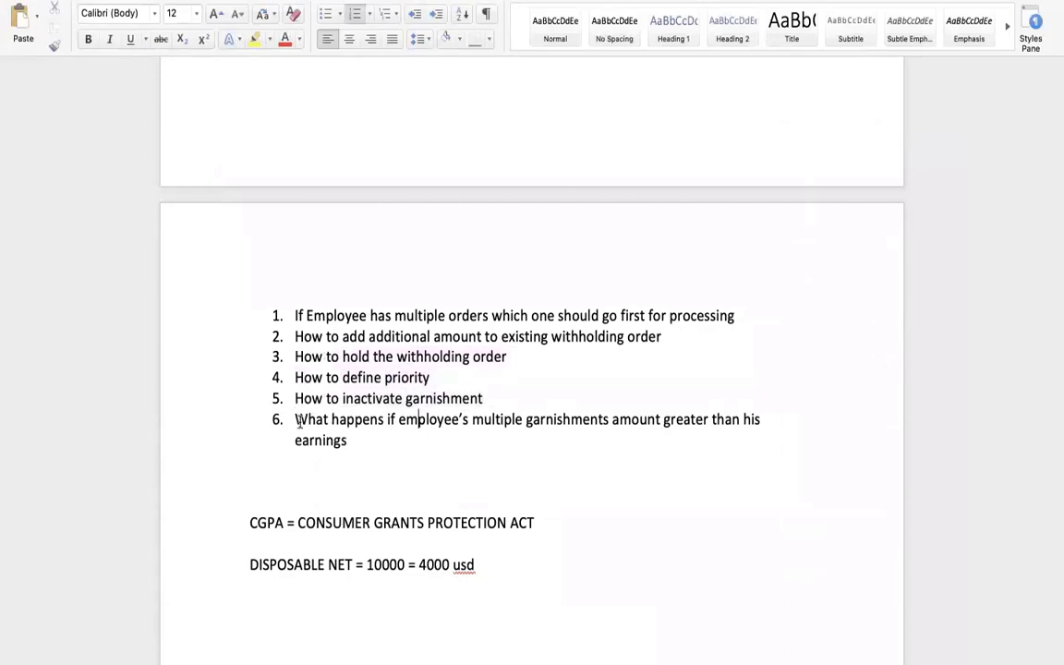
pyautogui.tripleClick(362, 423)
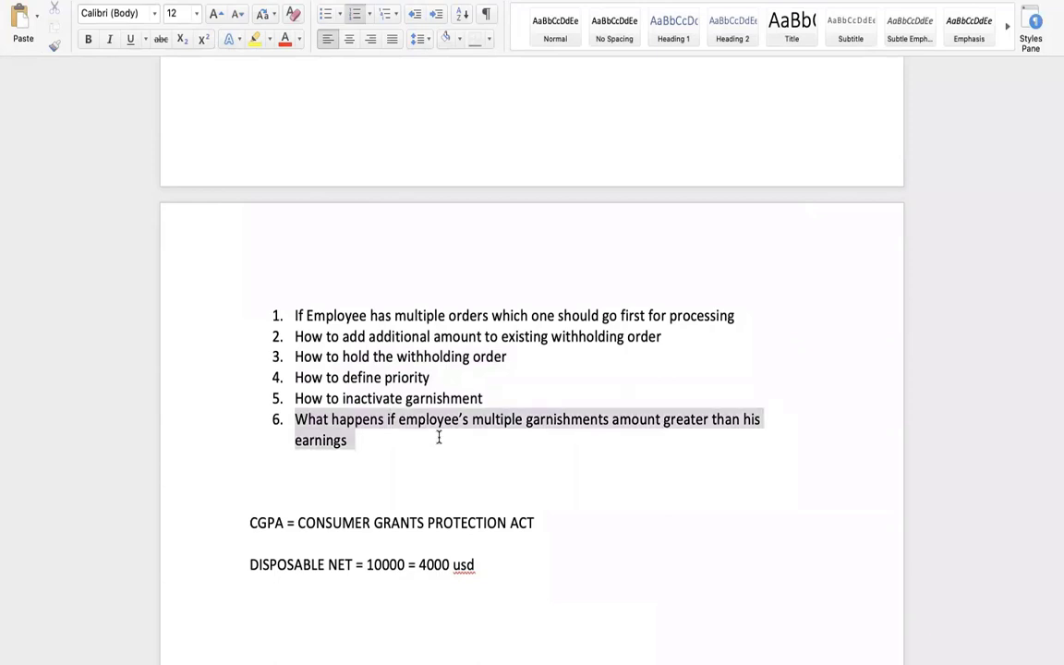
pyautogui.click(384, 449)
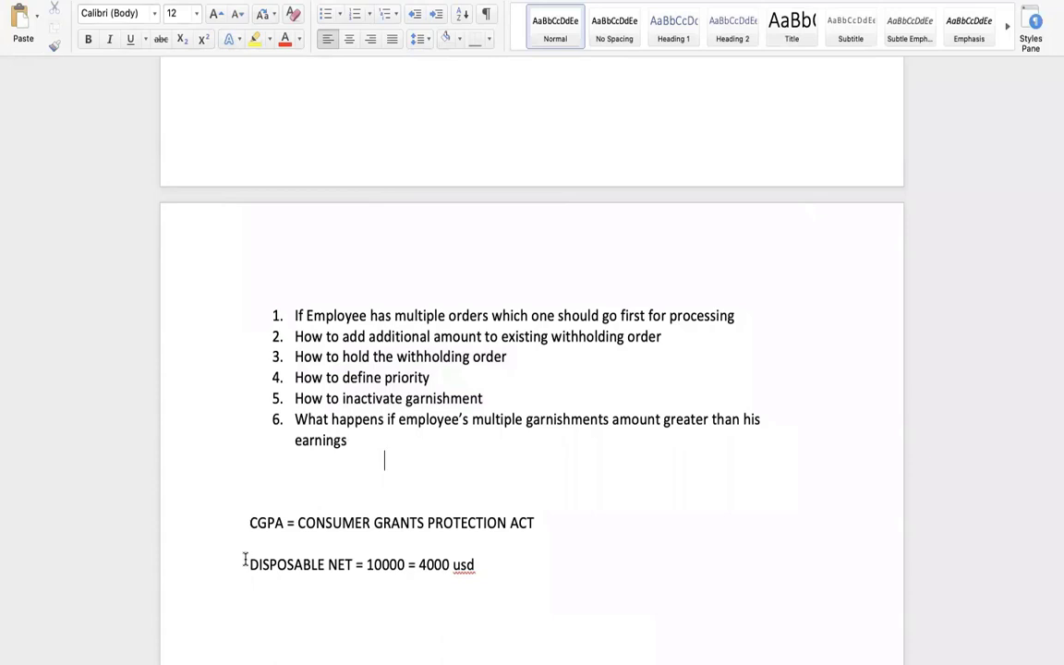
pyautogui.moveTo(244, 563); pyautogui.dragTo(366, 564)
pyautogui.moveTo(495, 570); pyautogui.dragTo(495, 575)
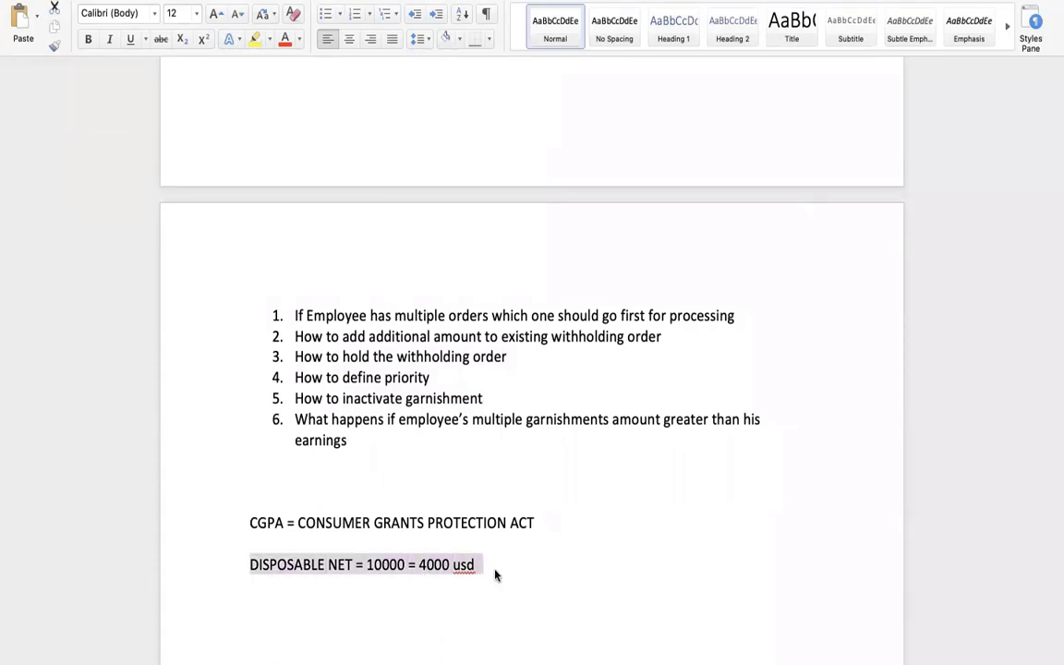
pyautogui.click(358, 430)
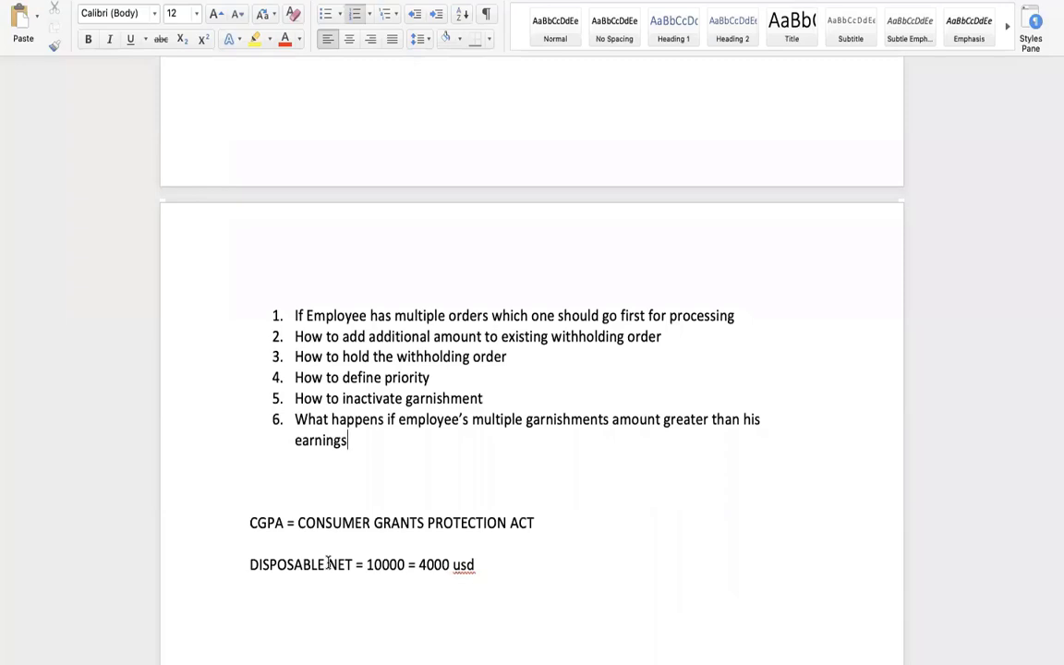
# - Switch back to Workday and review the employee's payroll results by period, including gross pay, taxes/deductions and net pay
pyautogui.hotkey('ctrl', 'Right')
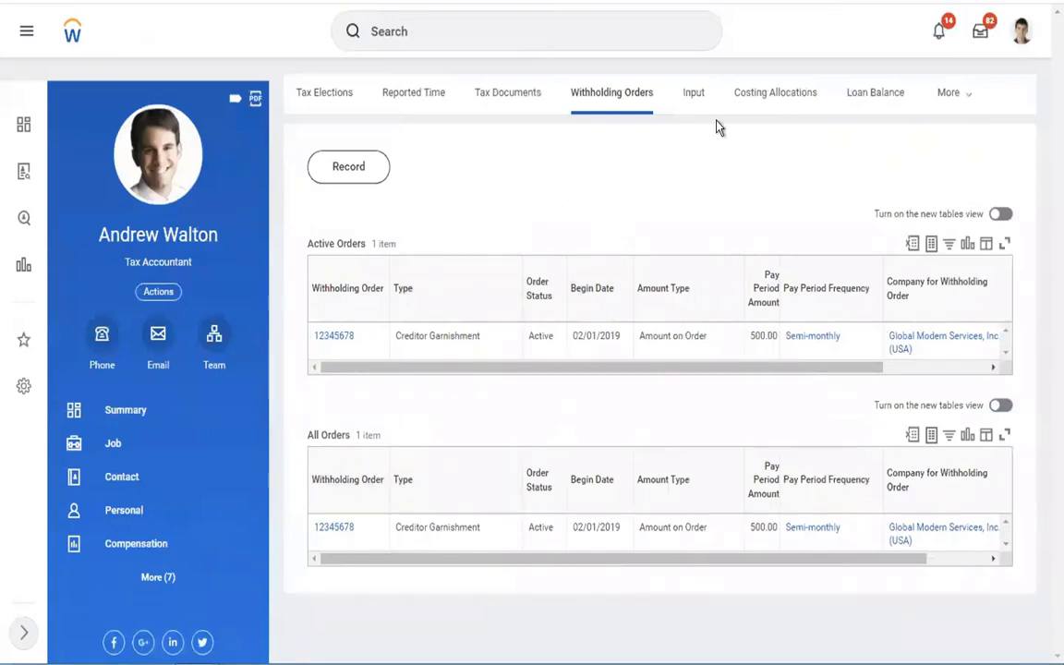
pyautogui.click(943, 109)
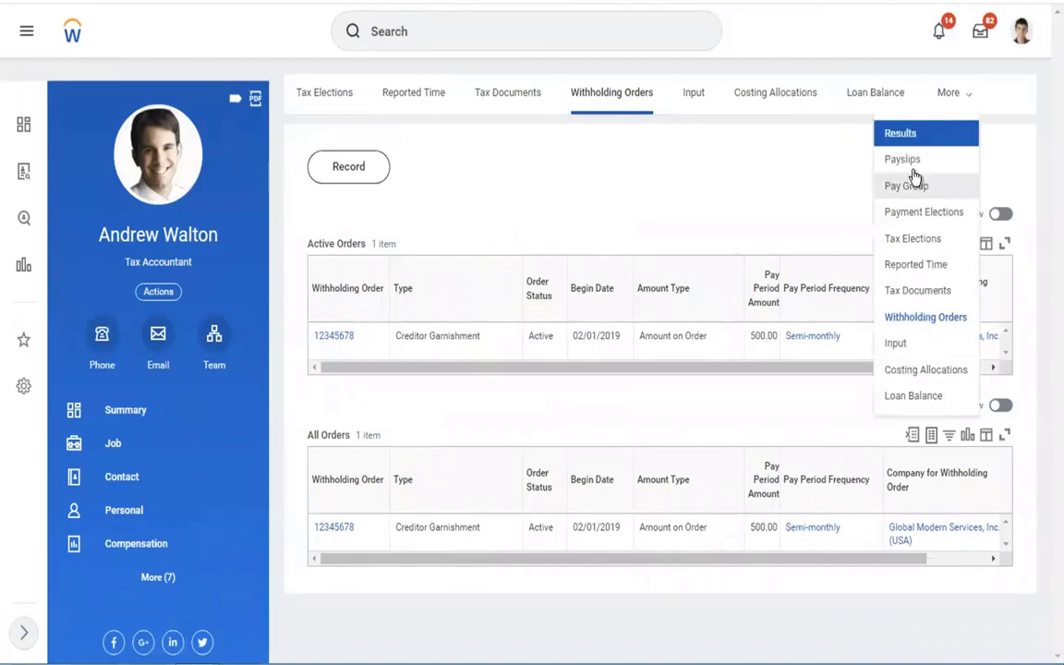
pyautogui.click(895, 137)
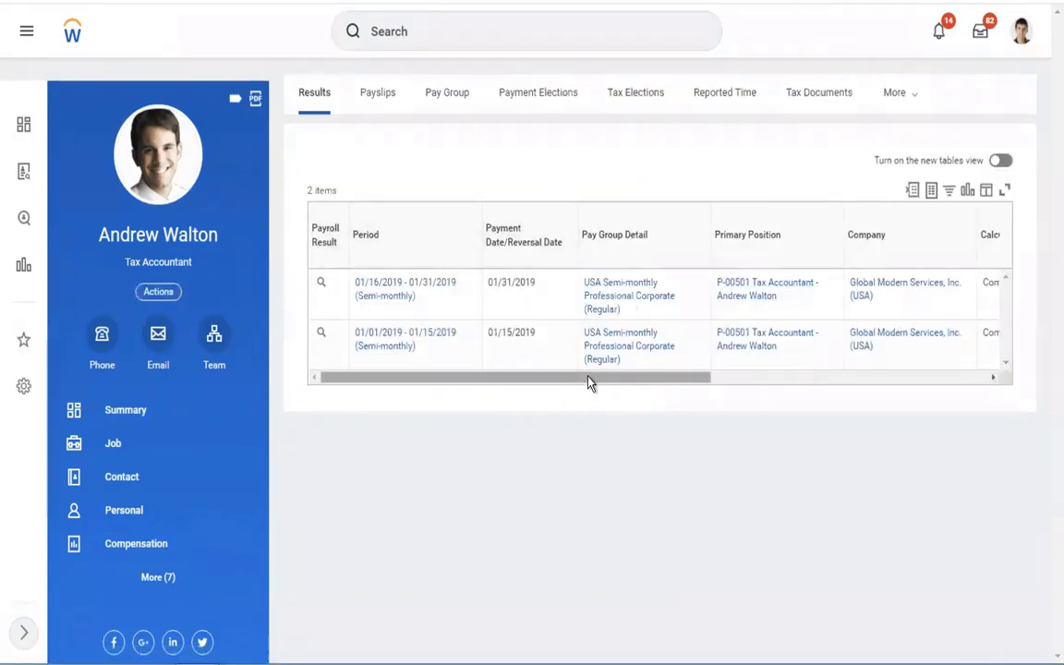
pyautogui.moveTo(589, 385); pyautogui.dragTo(981, 370)
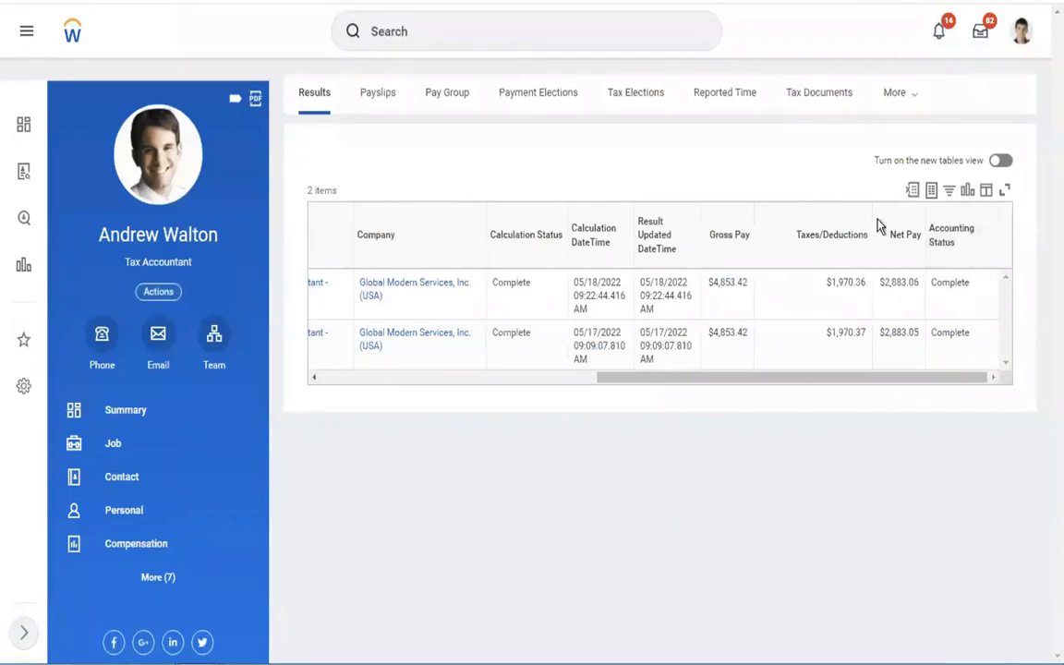
# - Find and open the Run Pay Calculation task, keeping the employee's payroll results open separately
pyautogui.click(482, 35)
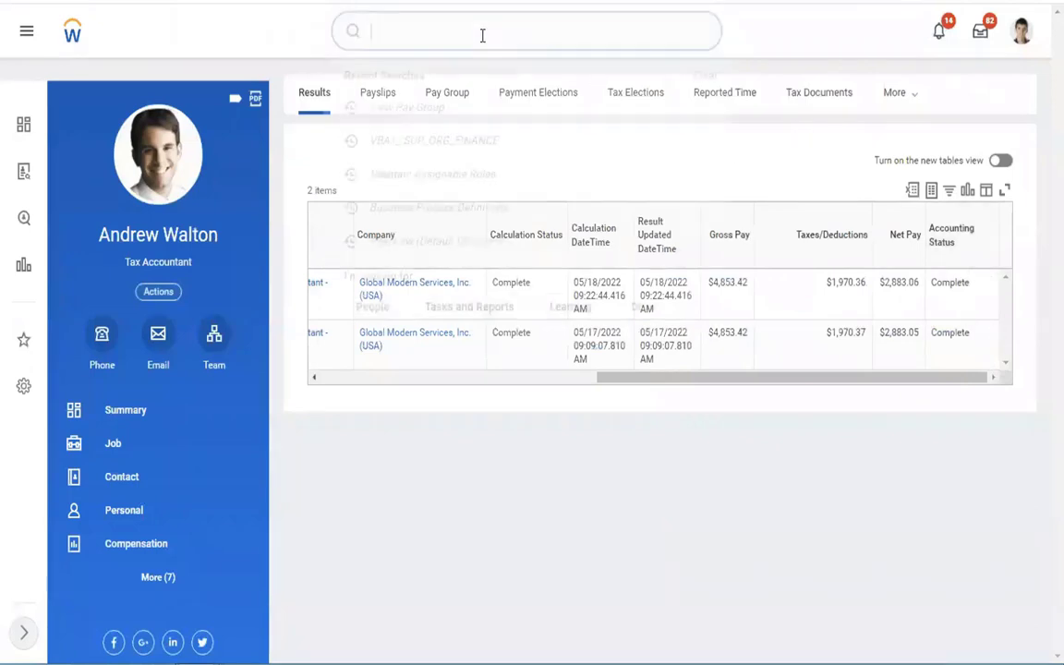
pyautogui.write('R')
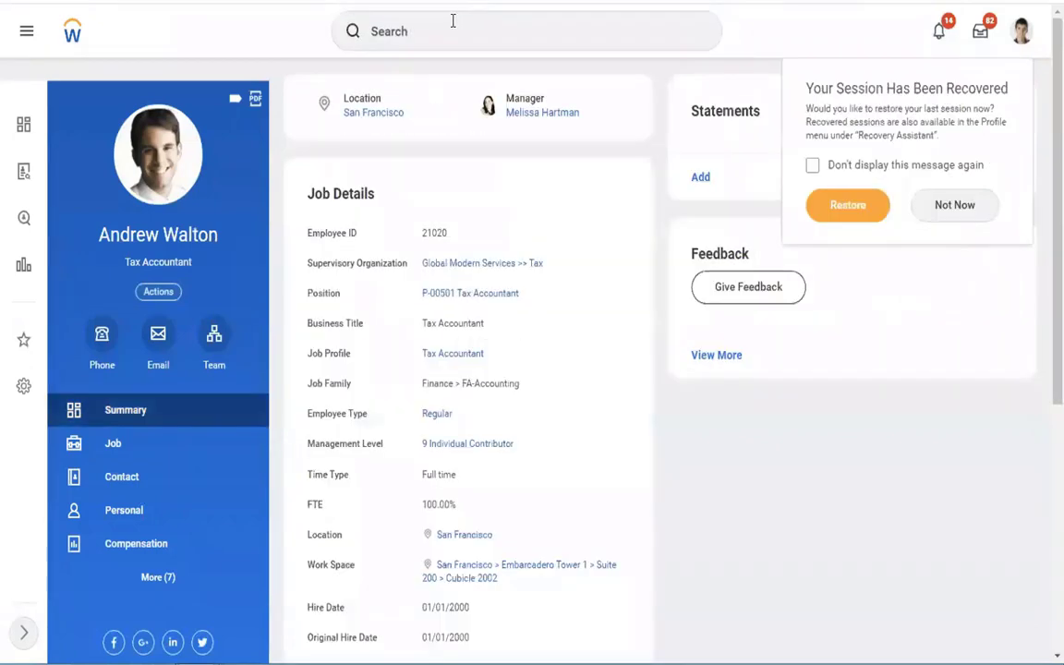
pyautogui.click(424, 30)
pyautogui.write('RUN PA')
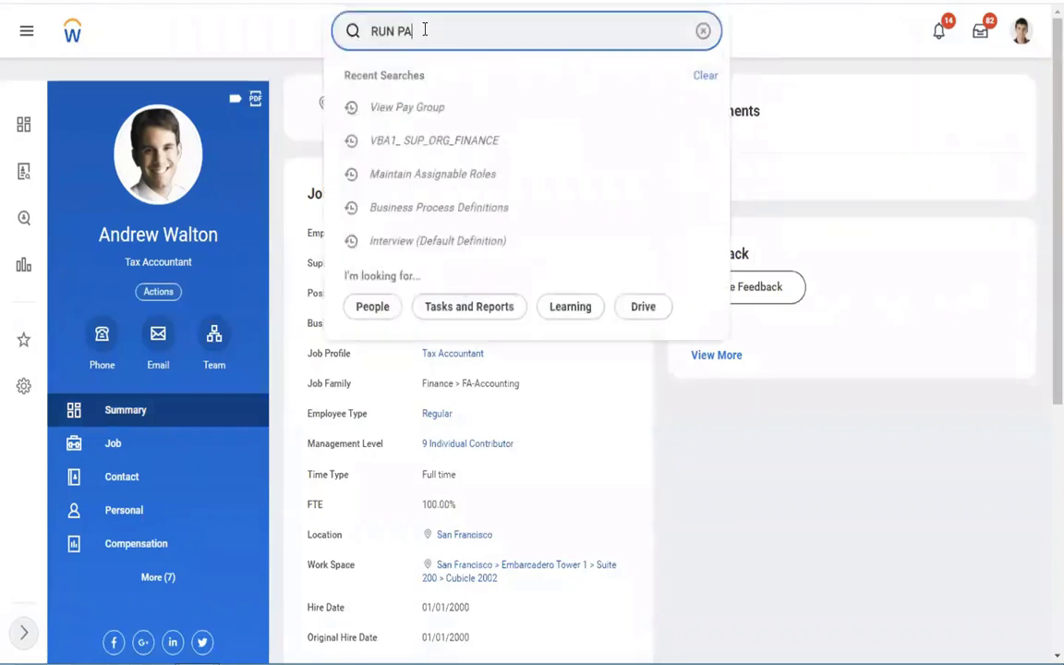
pyautogui.write('Y CALC')
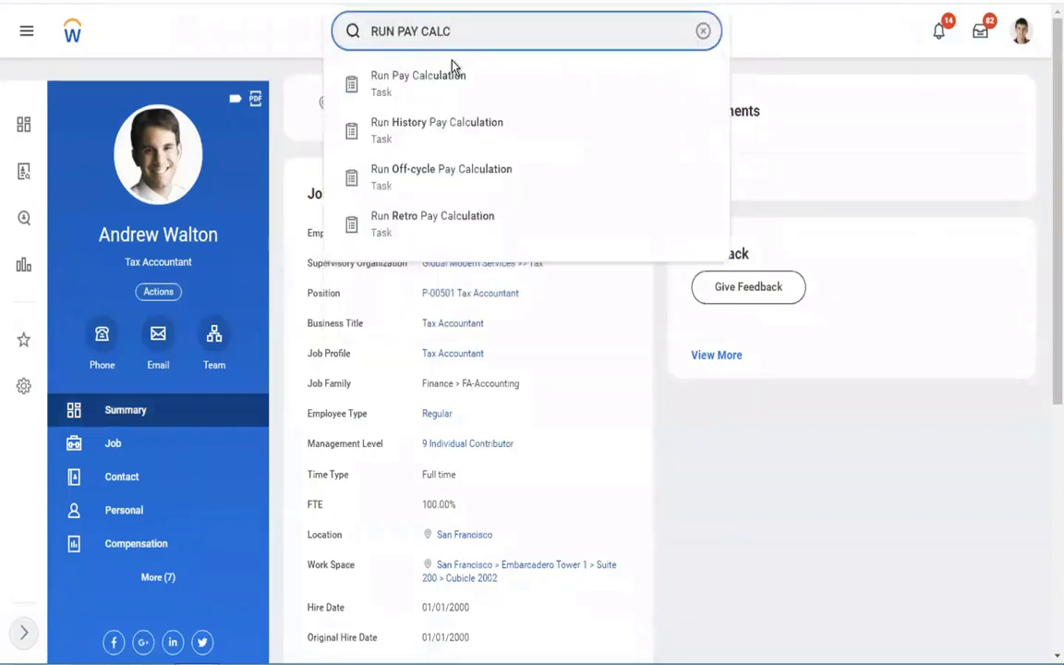
pyautogui.click(439, 76)
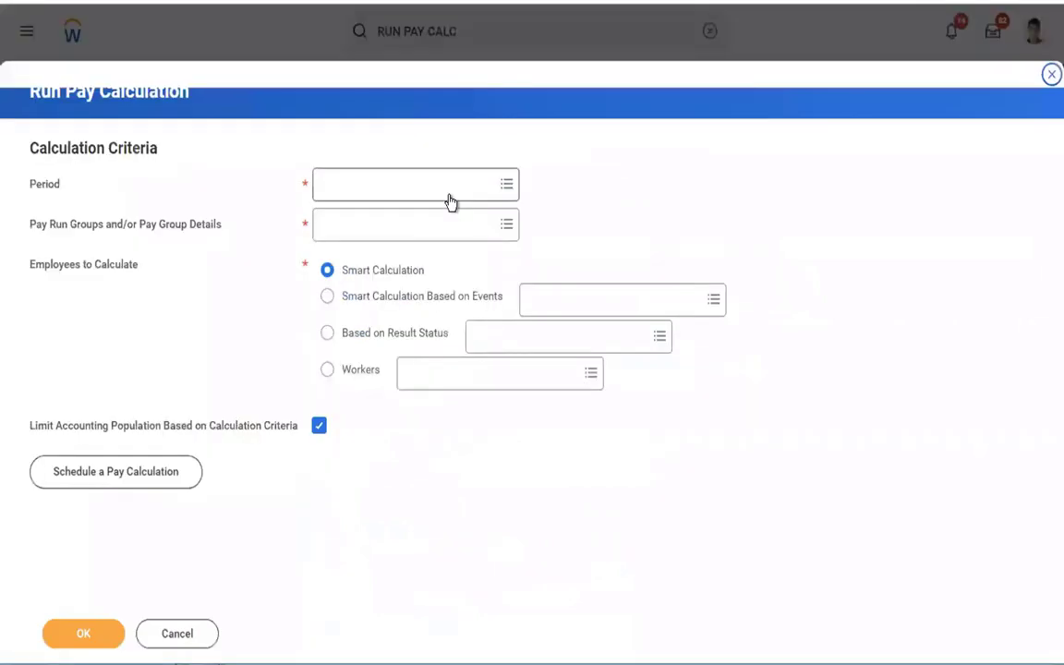
# - Set the pay calculation's period to 02/01/2019 - 02/15/2019 (Semi-monthly)
pyautogui.click(393, 187)
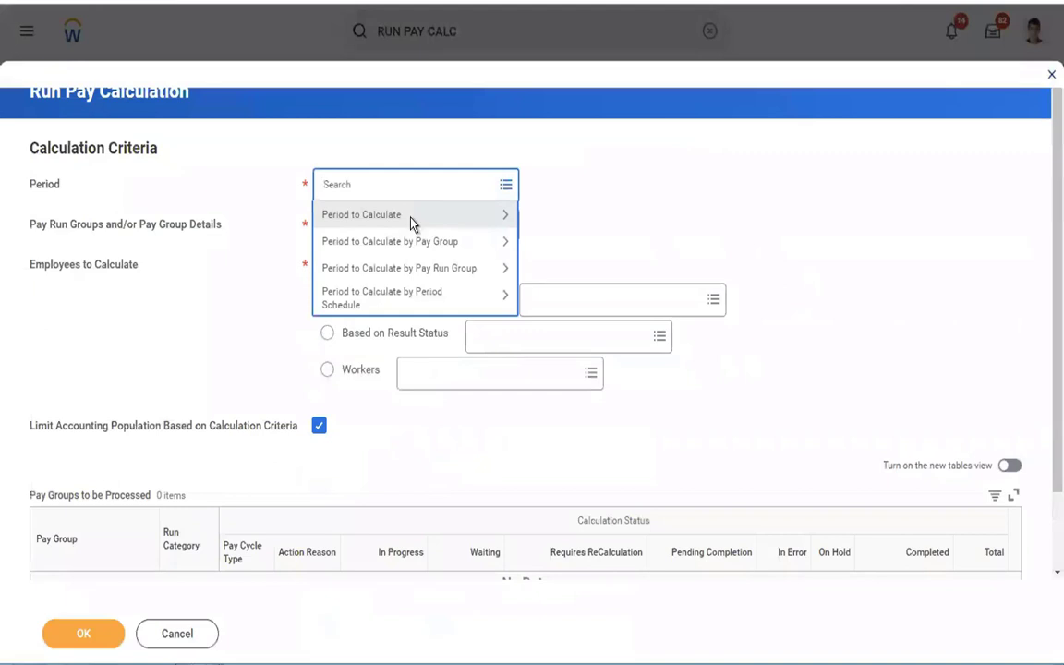
pyautogui.click(413, 221)
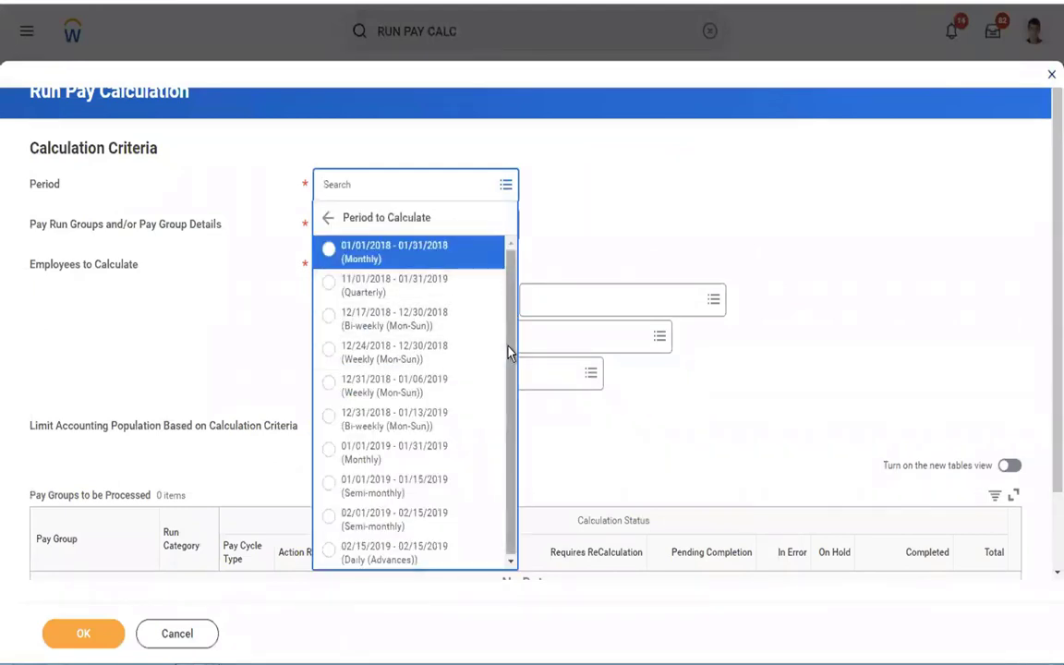
pyautogui.moveTo(508, 349); pyautogui.dragTo(504, 458)
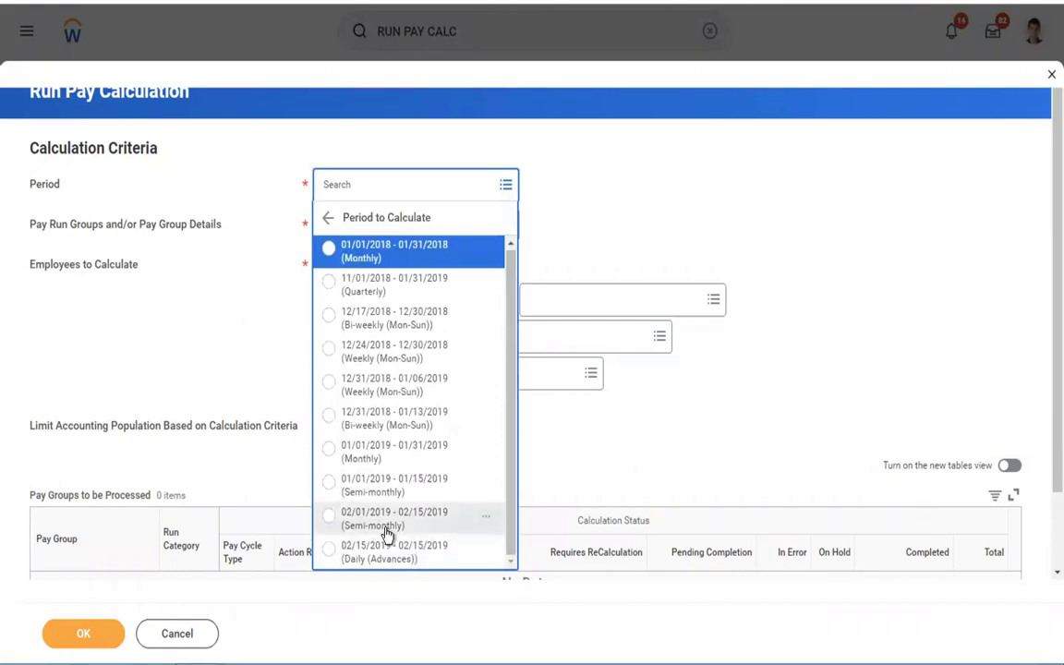
pyautogui.click(385, 536)
# - Choose the USA Semi-monthly Professional Corporate: Regular pay group detail and submit the pay calculation
pyautogui.click(433, 239)
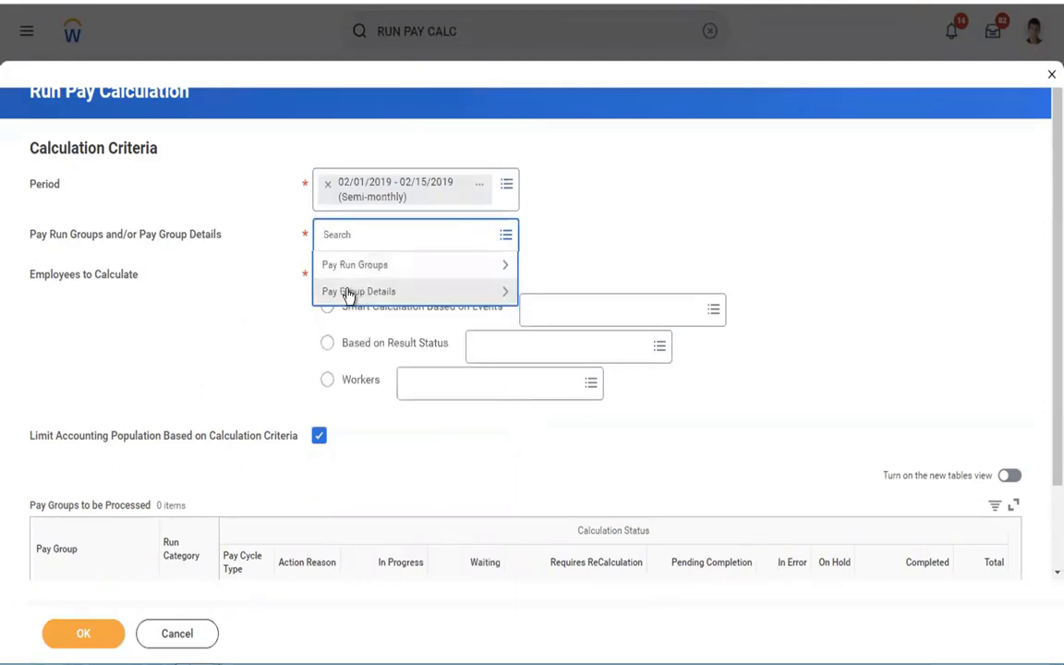
pyautogui.click(349, 293)
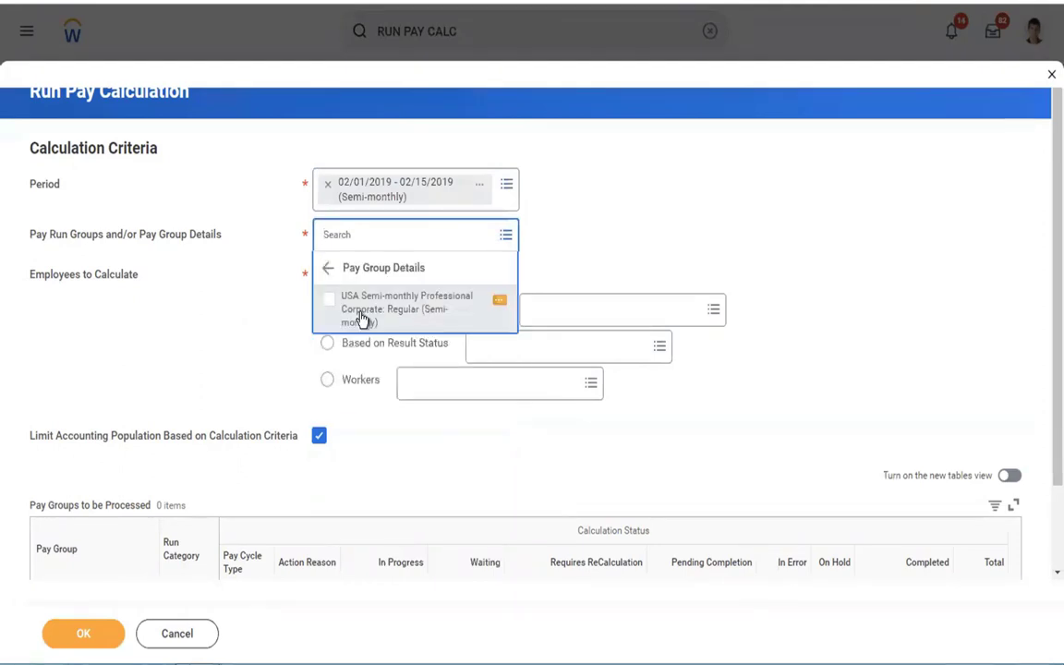
pyautogui.click(362, 318)
pyautogui.click(545, 314)
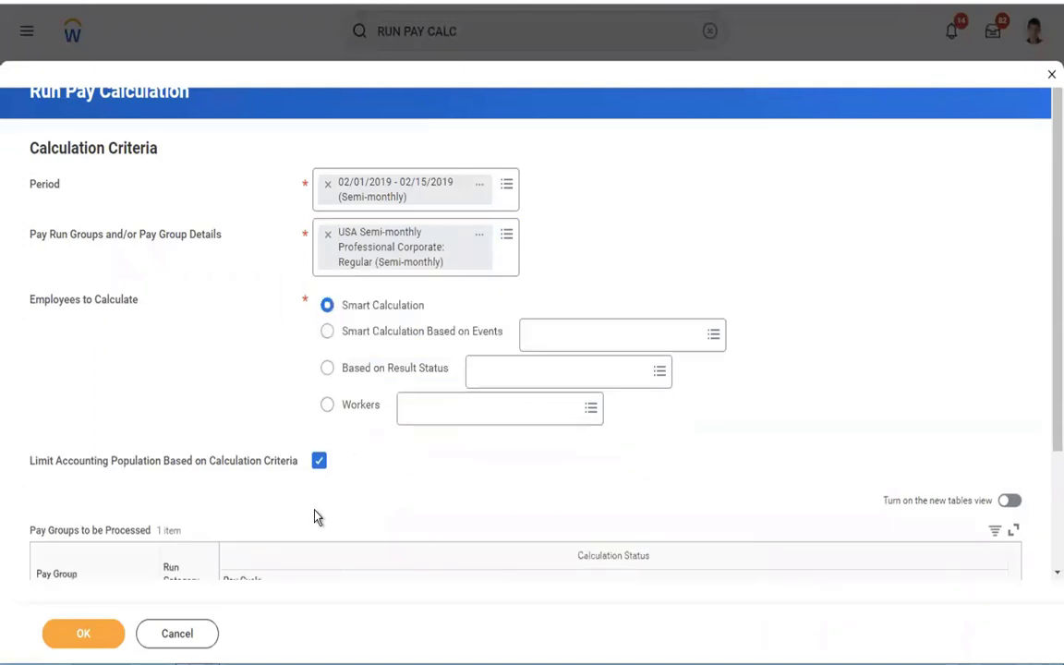
pyautogui.click(76, 644)
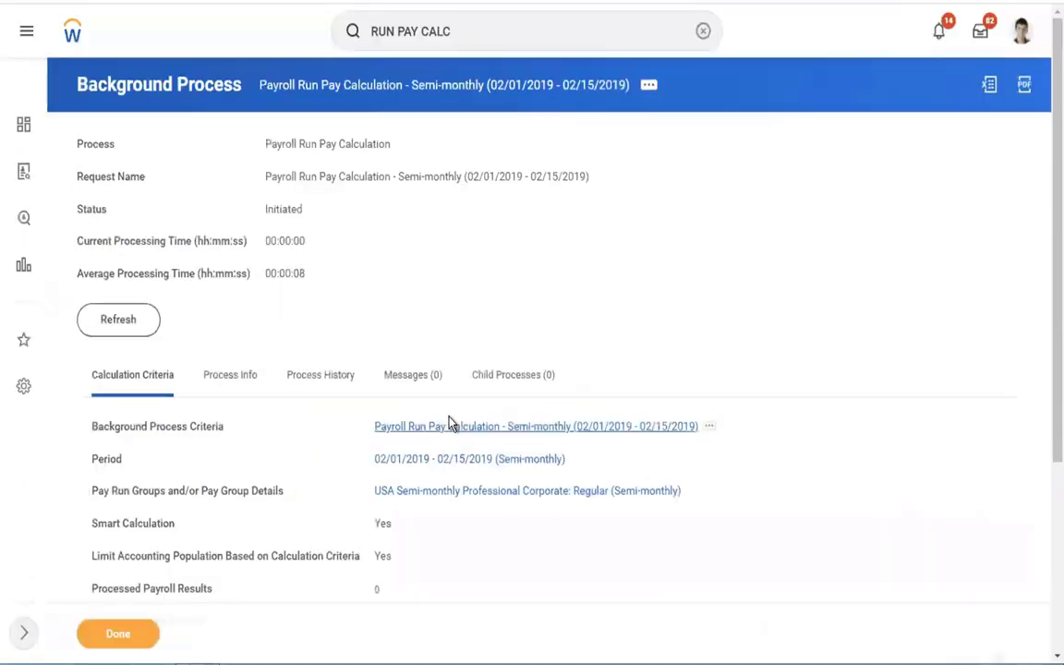
# - Refresh the pay calculation's background process until it completes, and look through its calculation details
pyautogui.click(108, 326)
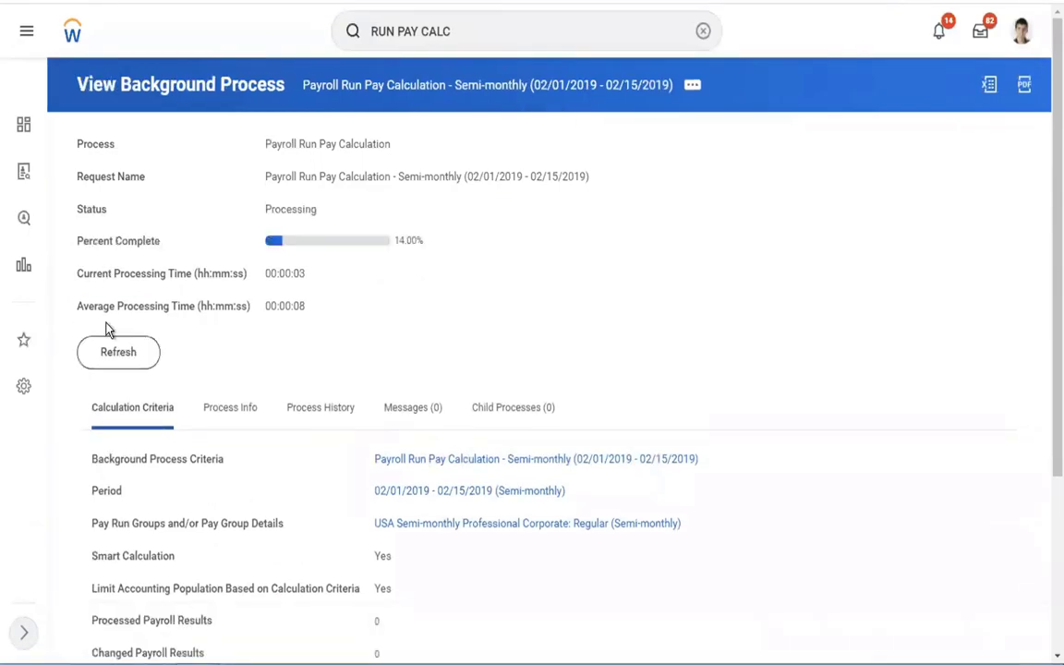
pyautogui.click(134, 354)
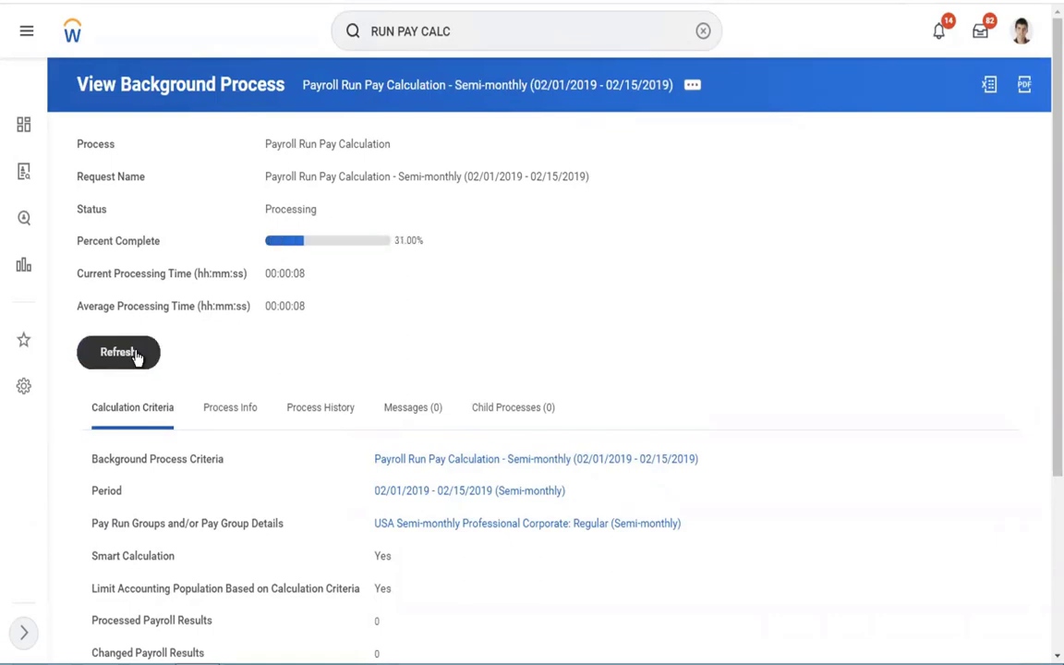
pyautogui.click(136, 354)
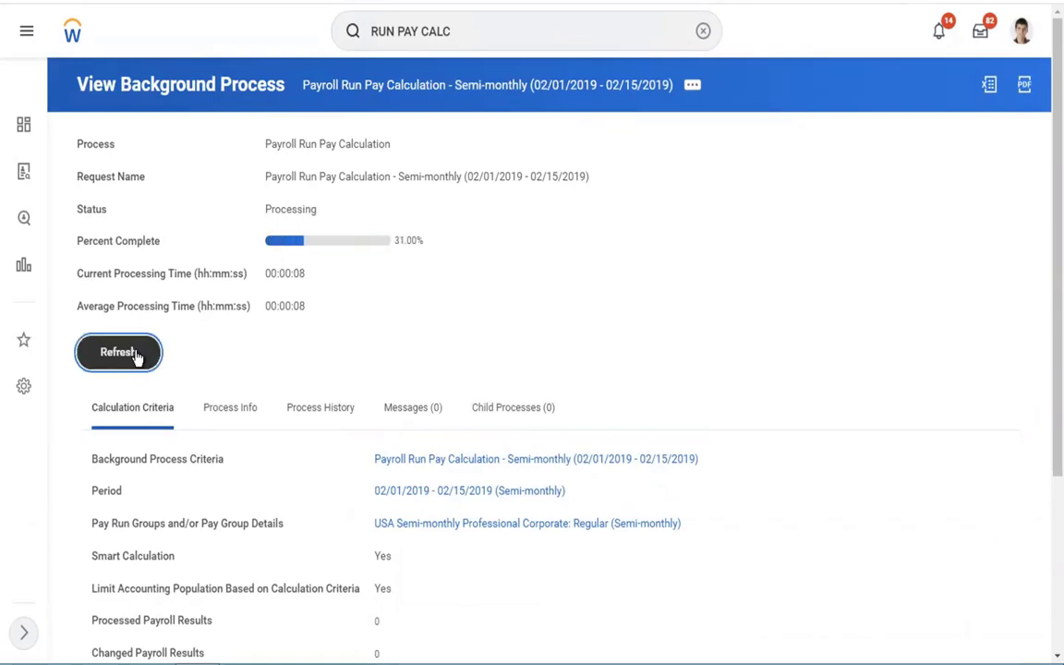
pyautogui.click(138, 356)
pyautogui.click(137, 356)
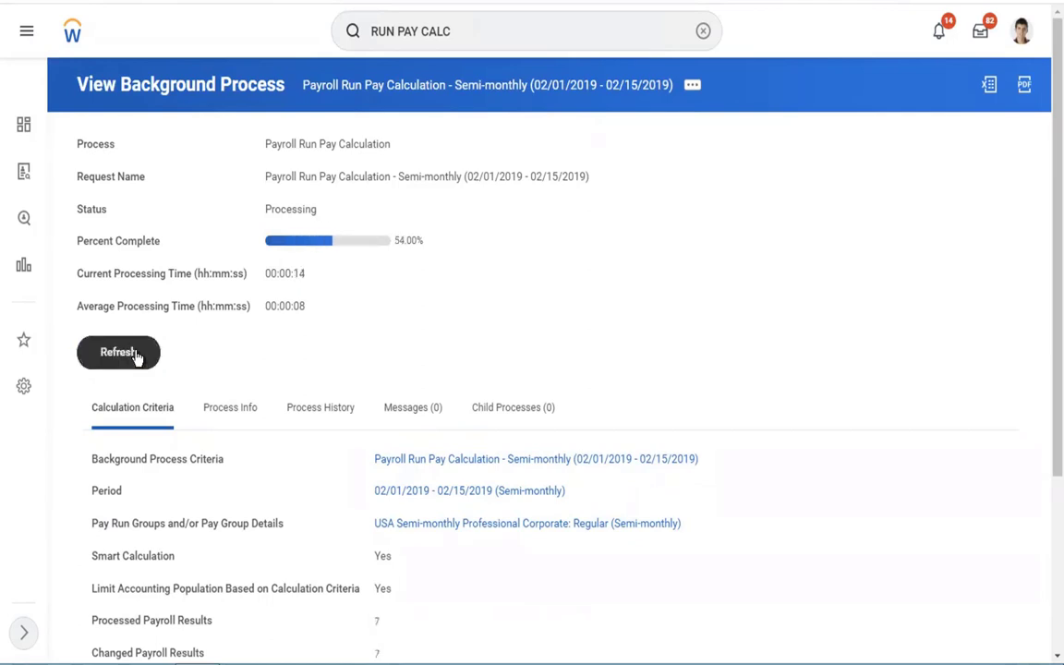
pyautogui.click(136, 355)
pyautogui.click(137, 356)
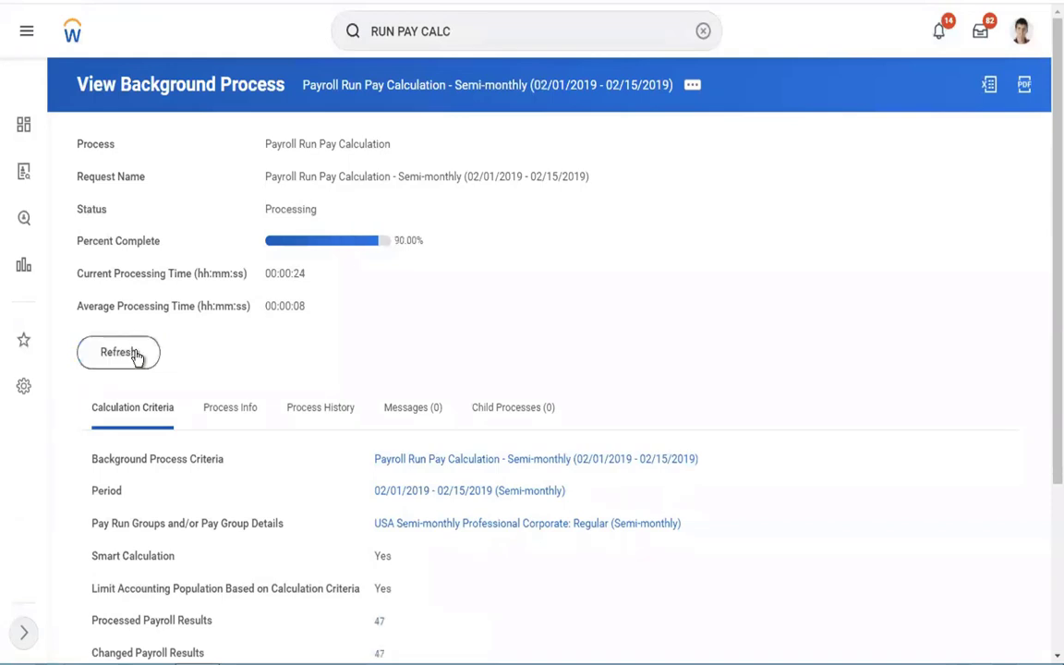
pyautogui.click(137, 355)
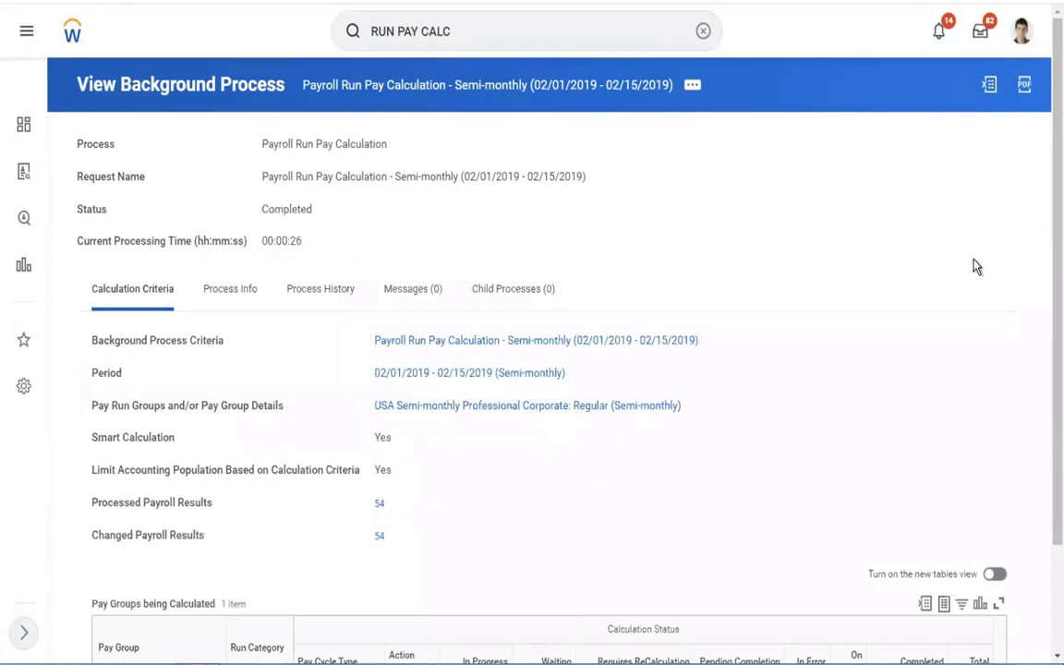
pyautogui.scroll(-3, 976, 267)
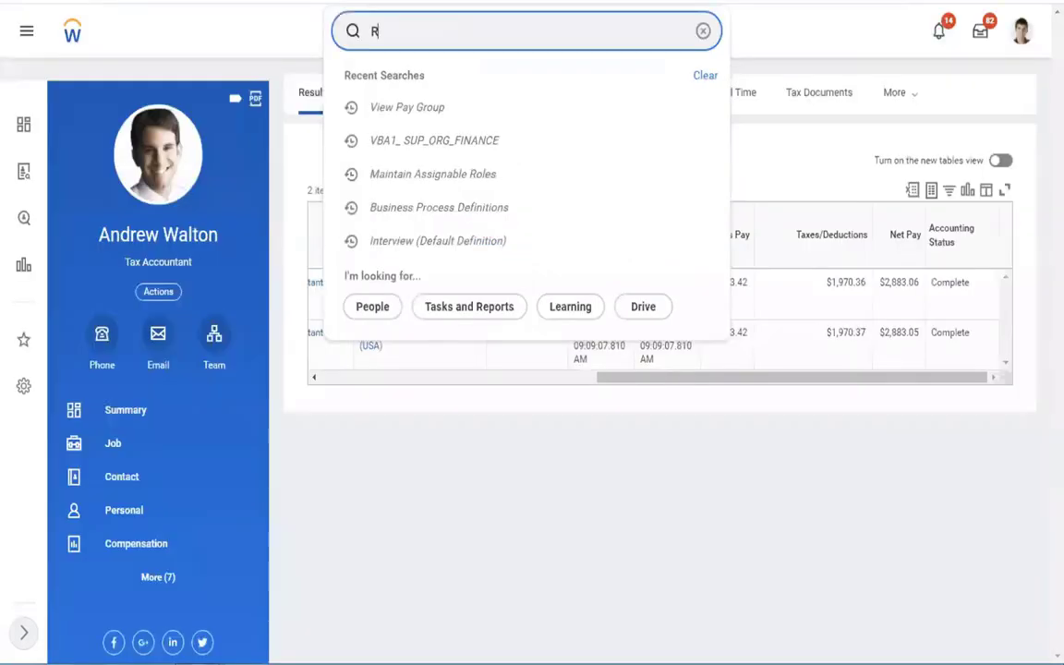
# - Return to the employee's profile and reload the payroll results by way of the payslips list
pyautogui.click(702, 382)
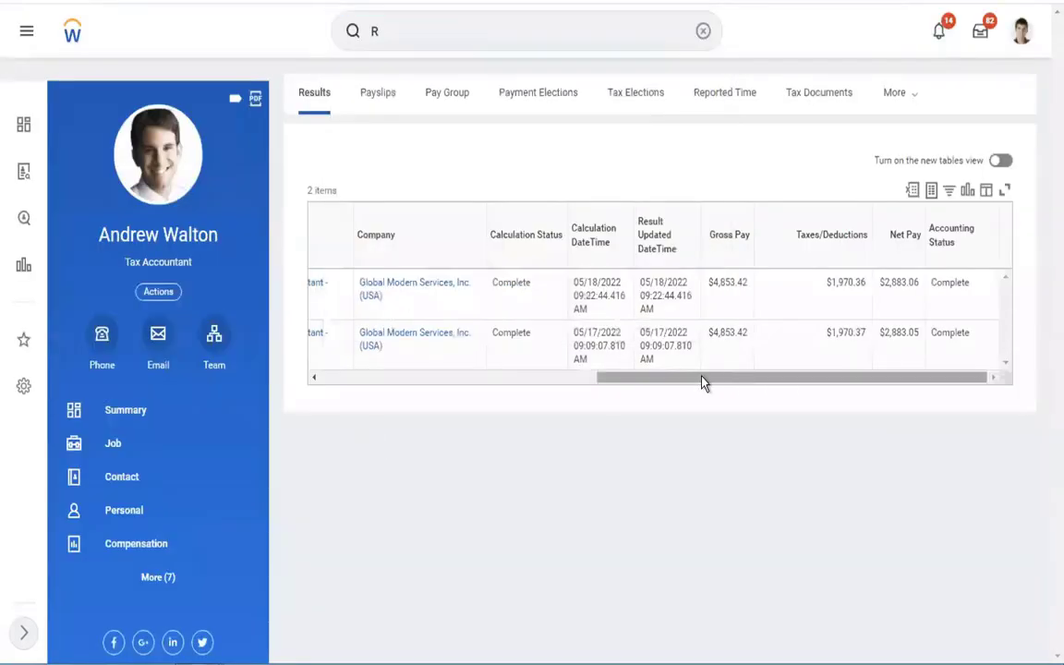
pyautogui.moveTo(702, 381); pyautogui.dragTo(261, 347)
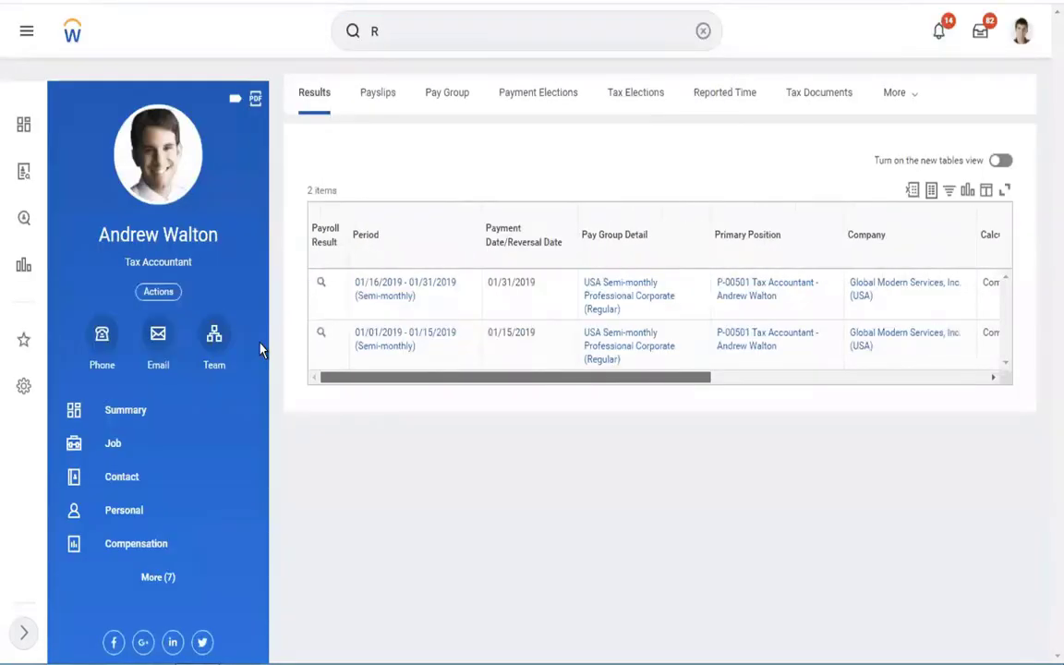
pyautogui.click(374, 102)
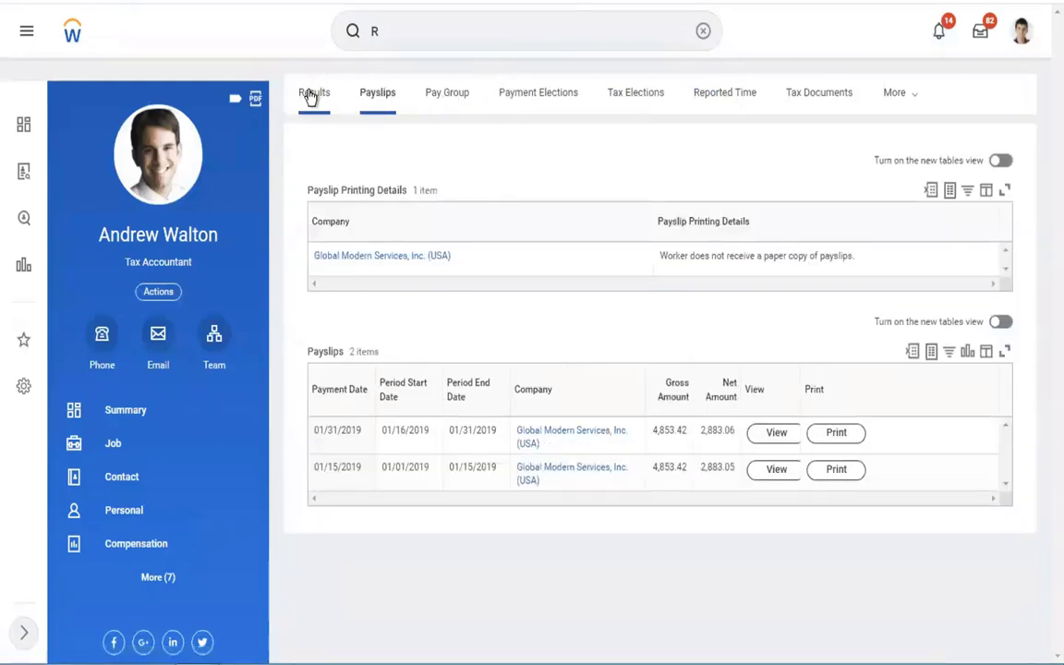
pyautogui.click(313, 94)
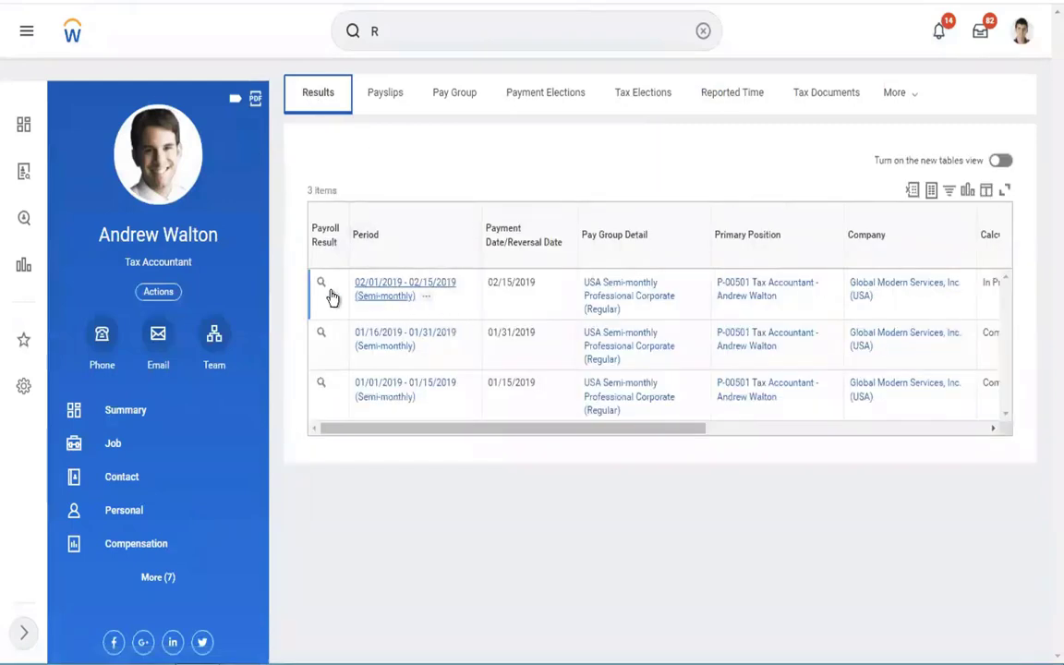
# - View the payslip for the employee's 02/01/2019 - 02/15/2019 payroll result
pyautogui.moveTo(334, 286)
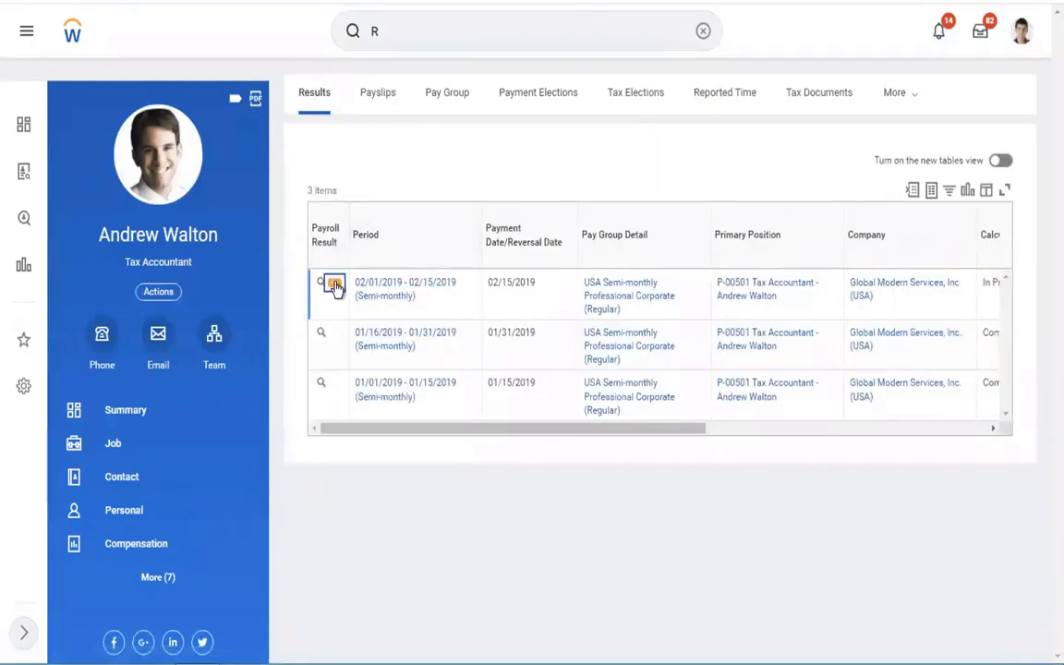
pyautogui.click(335, 286)
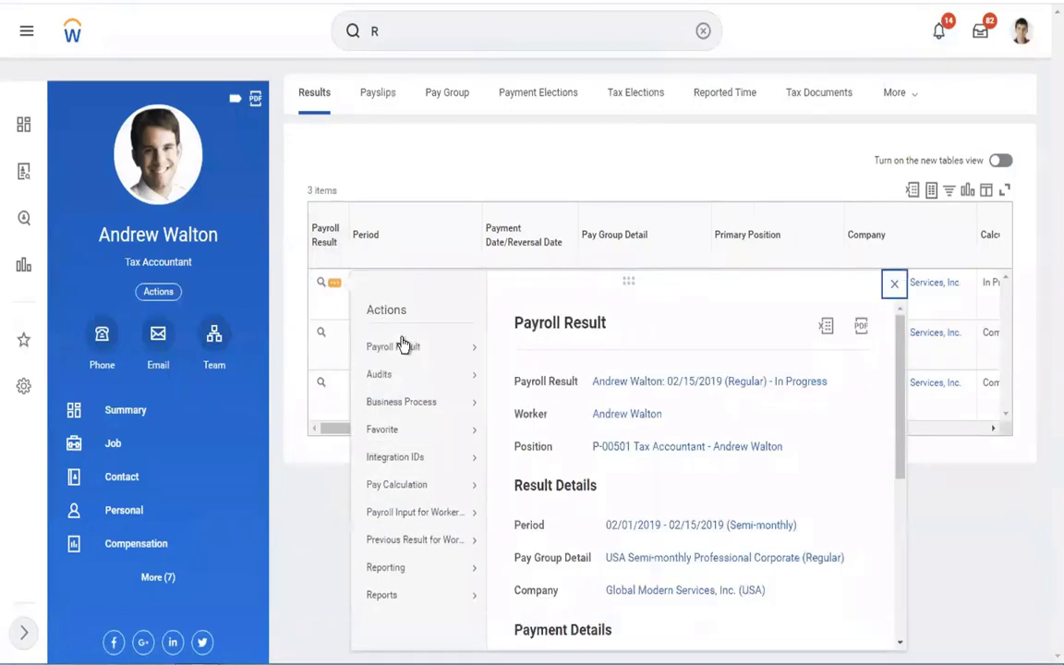
pyautogui.moveTo(402, 343)
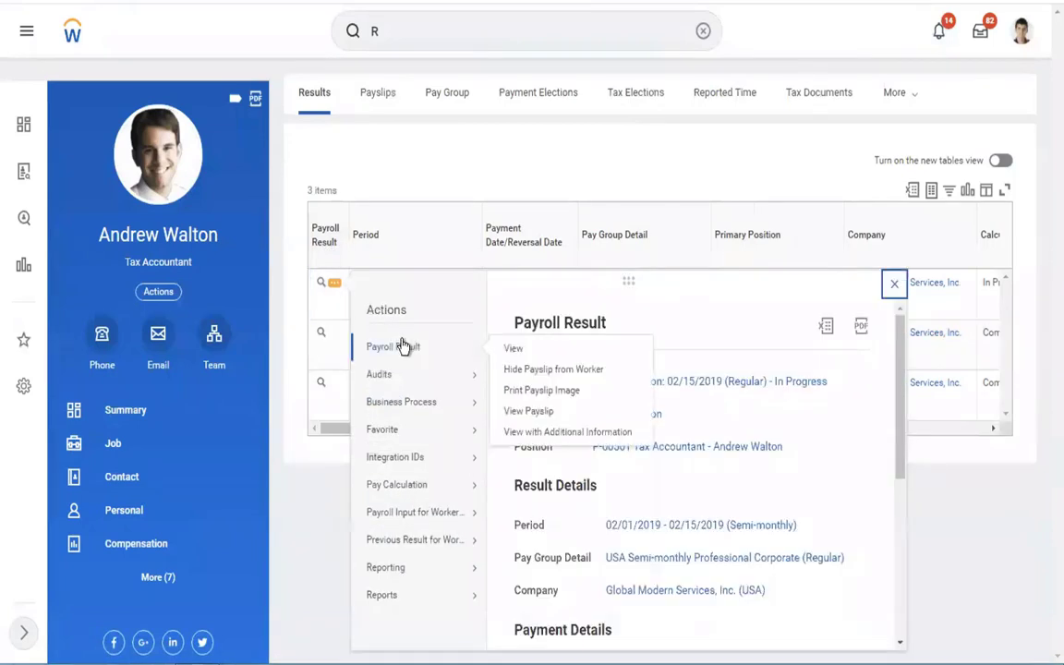
pyautogui.click(528, 410)
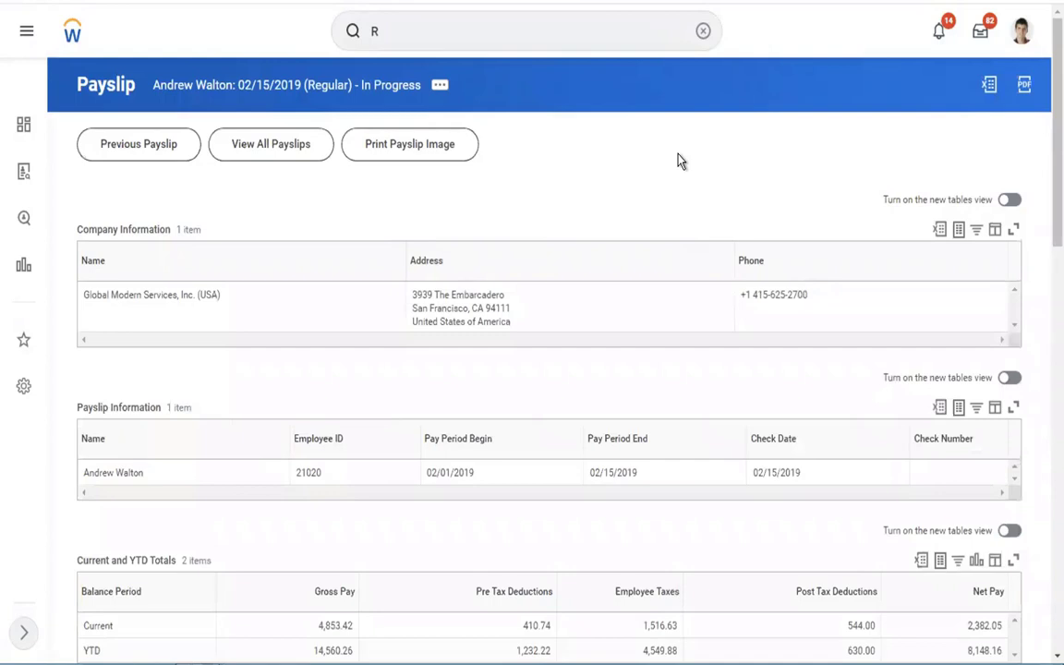
# - Review the payslip down to Post Tax Deductions and highlight the Creditor Garnishment and IWO Employer Fee lines with their amounts
pyautogui.scroll(-3, 679, 161)
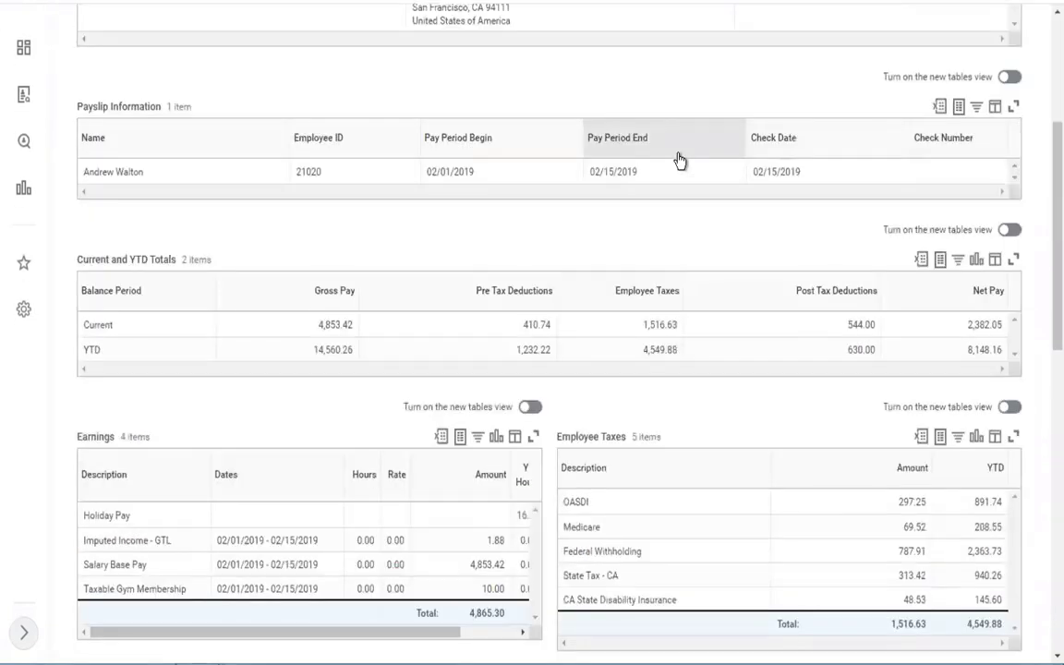
pyautogui.scroll(-1, 678, 162)
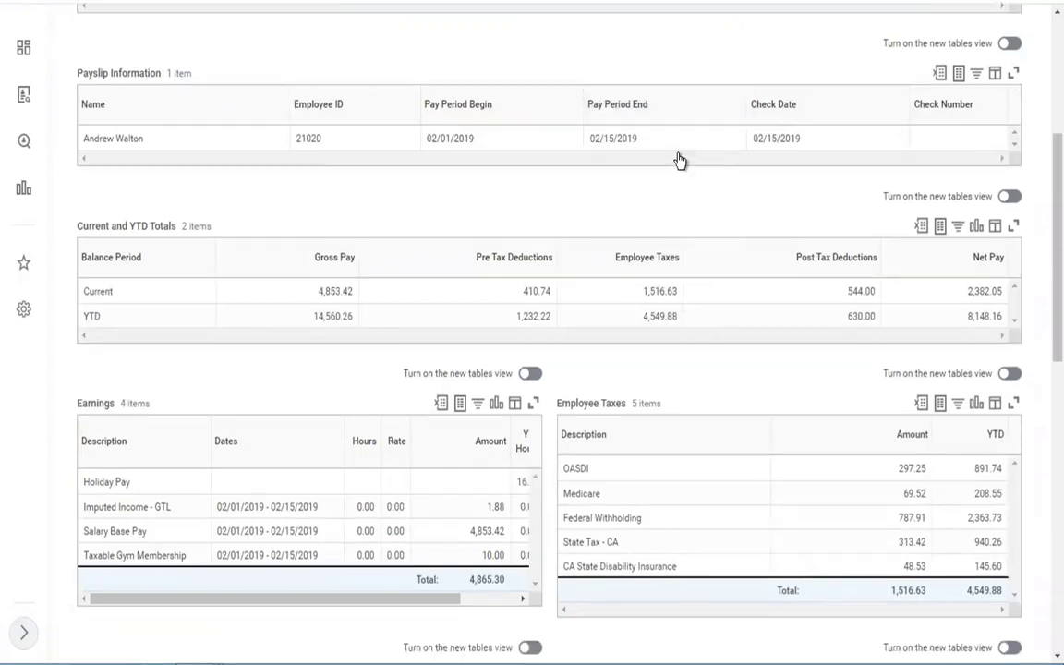
pyautogui.scroll(-3, 679, 161)
pyautogui.scroll(-1, 678, 161)
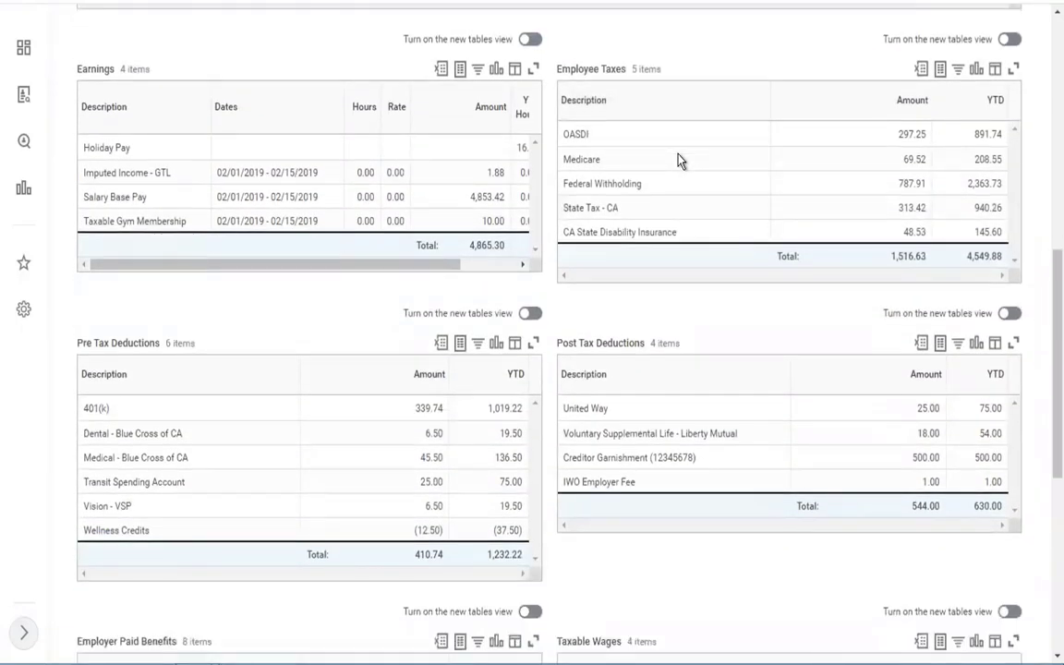
pyautogui.scroll(-1, 678, 162)
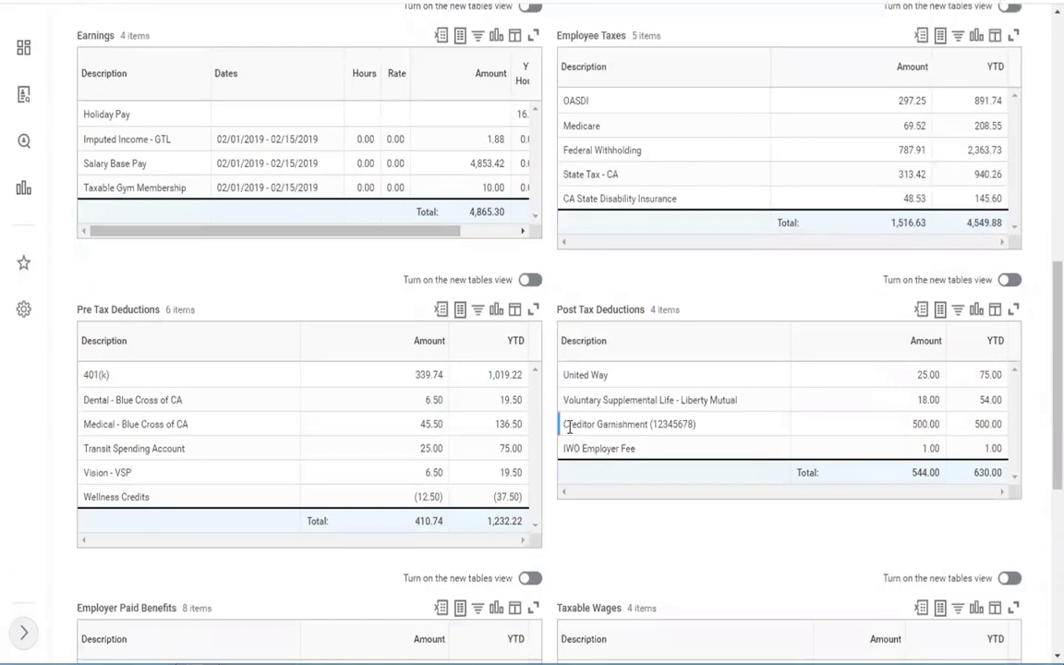
pyautogui.moveTo(567, 424); pyautogui.dragTo(682, 442)
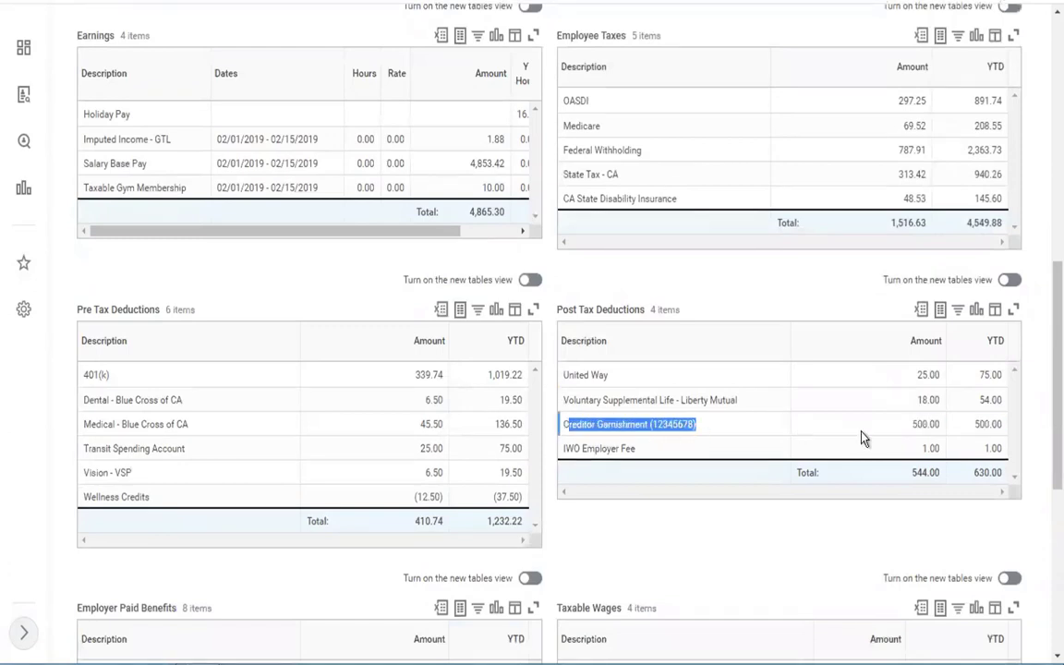
pyautogui.moveTo(861, 438); pyautogui.dragTo(1000, 447)
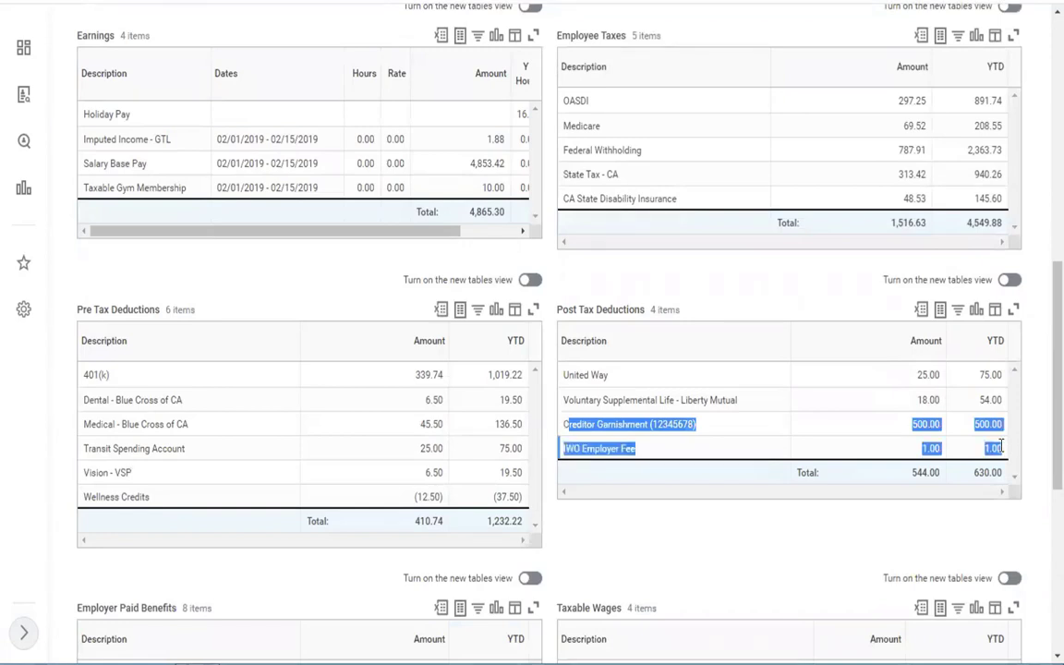